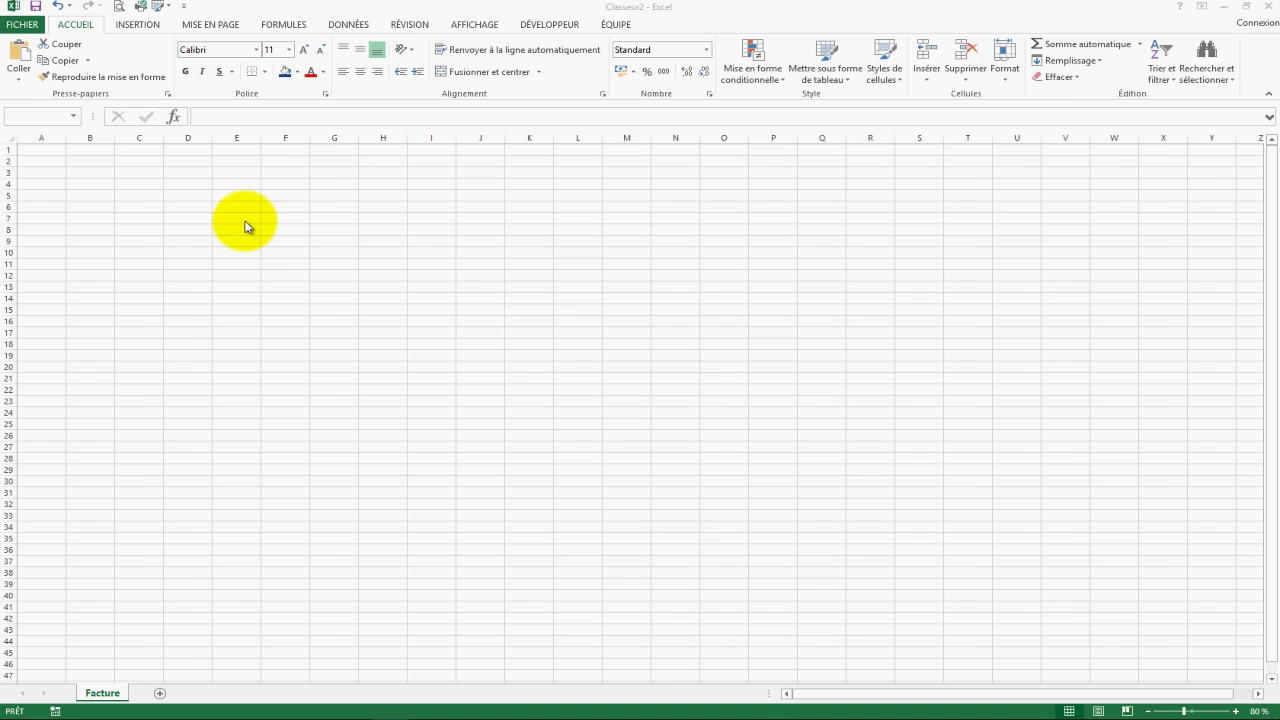
- Enter the headers Numéro d'article, déscription, prix unité, Quantité and Montant in cells E12 to I12
click(232, 276)
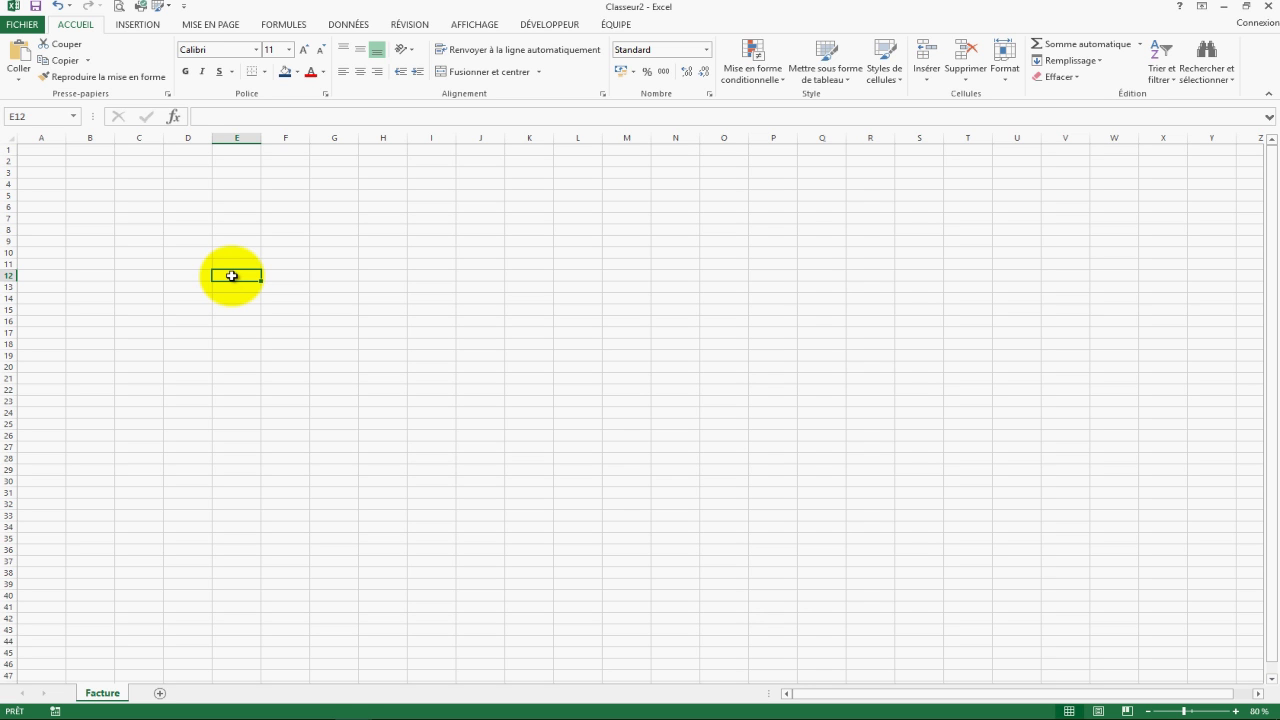
text(Numéro d'article)
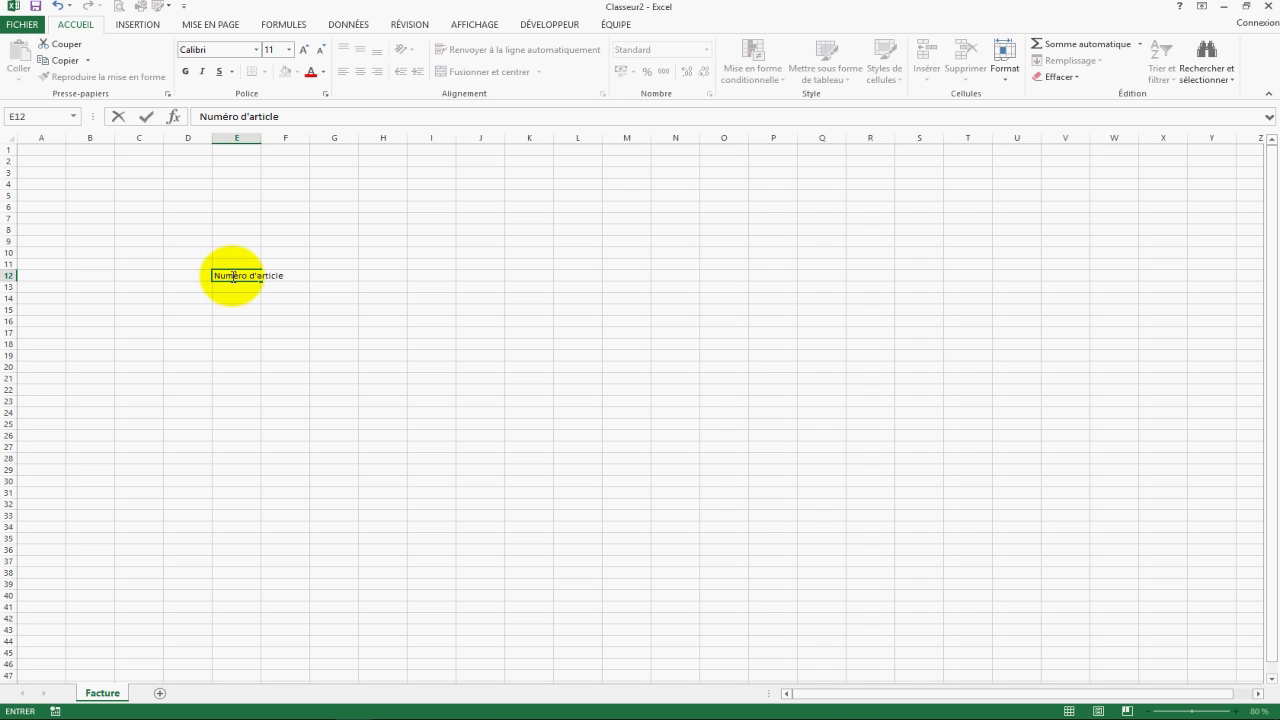
key(Tab)
text(dé)
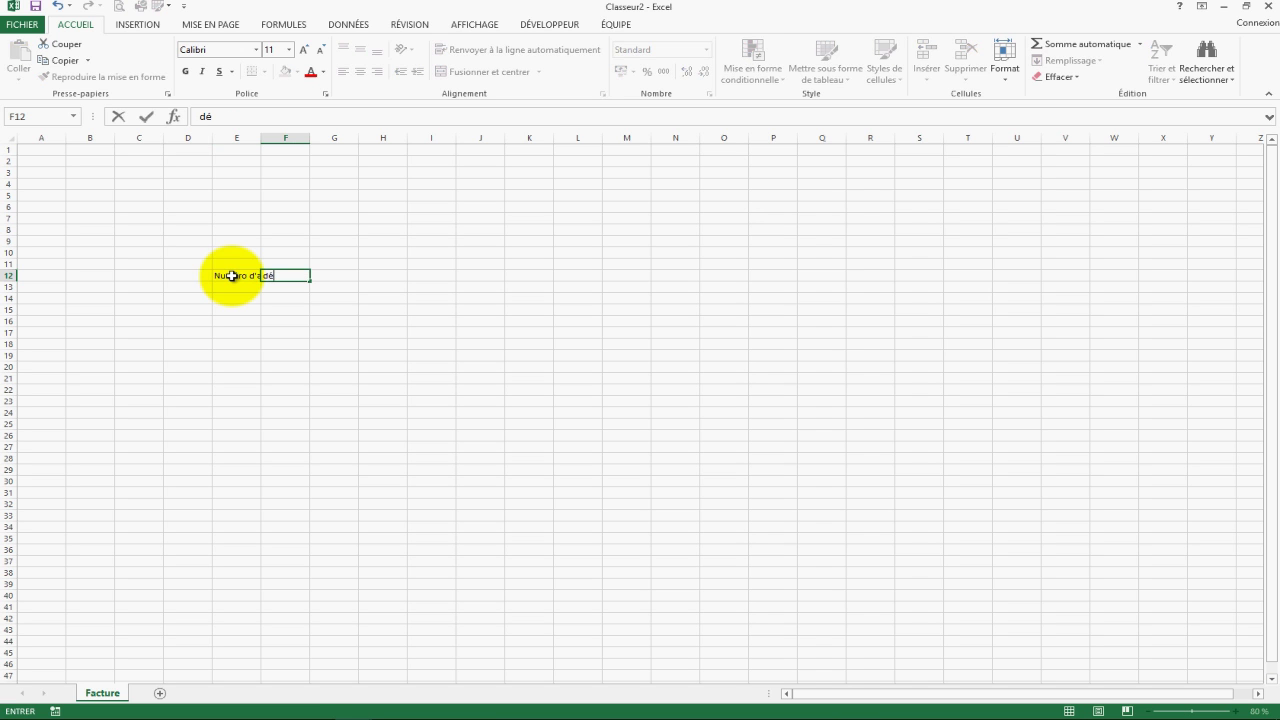
key(Tab)
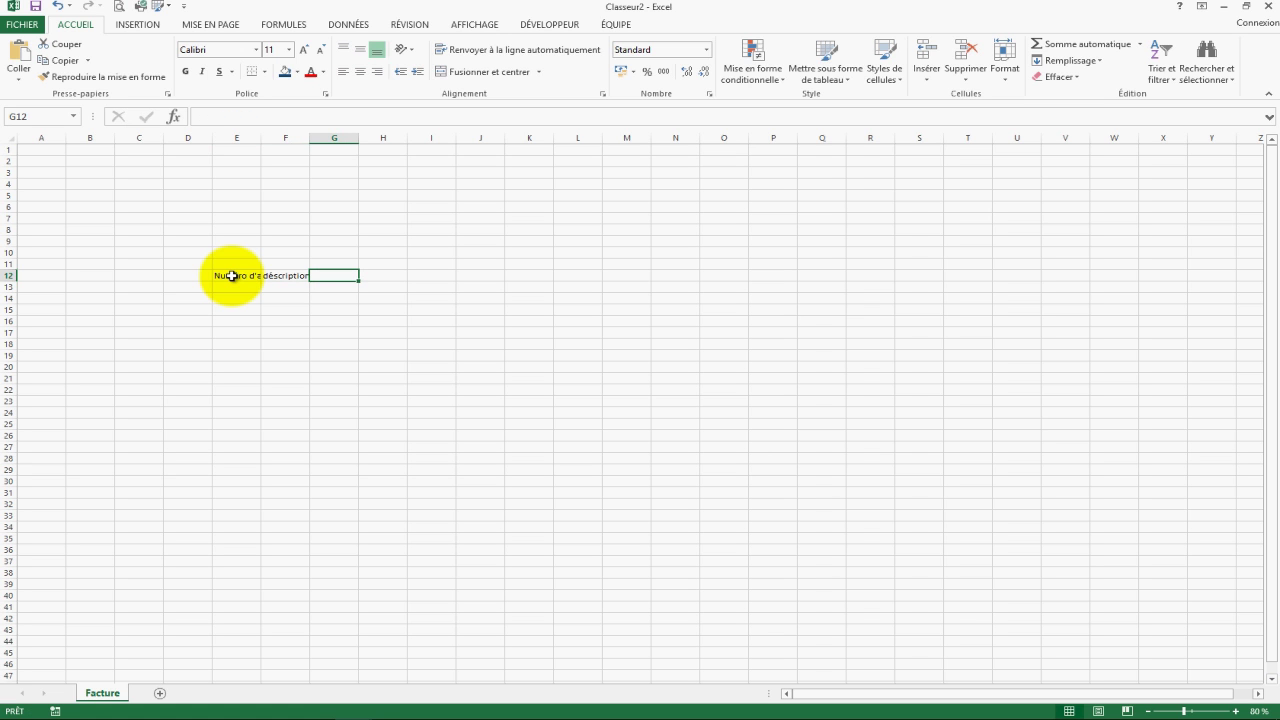
text(prix unité)
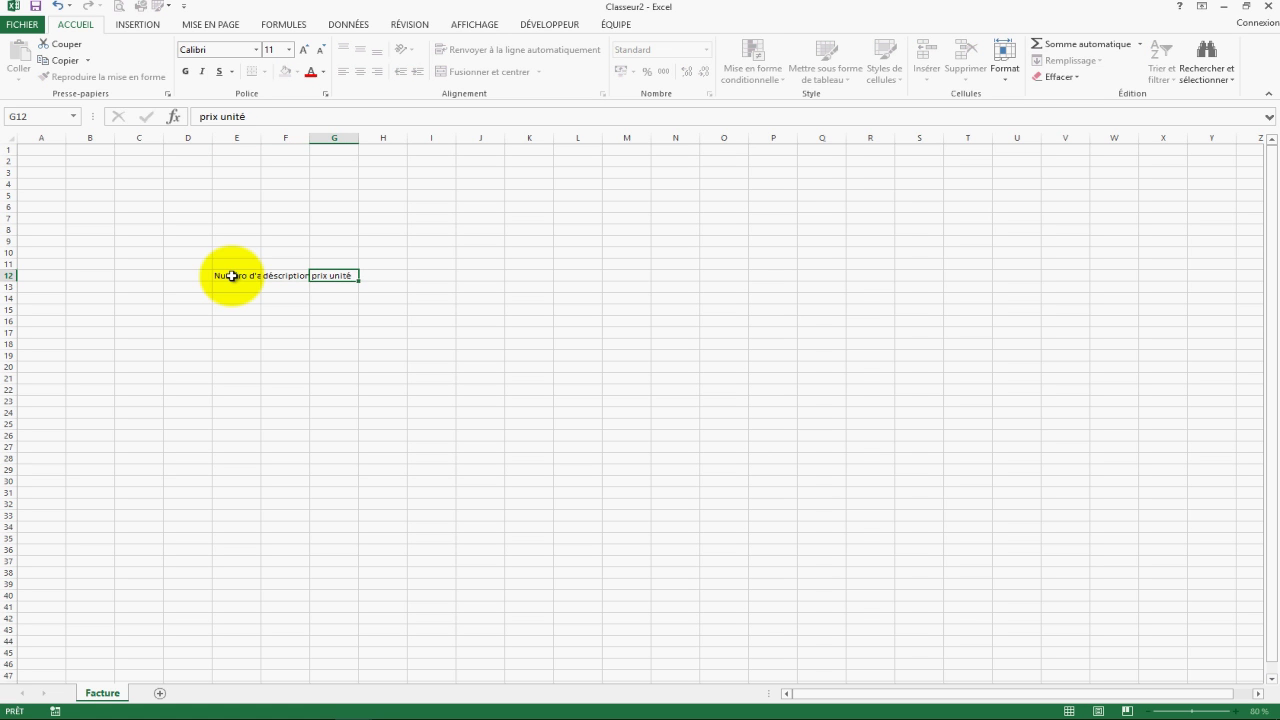
key(Tab)
text(qua)
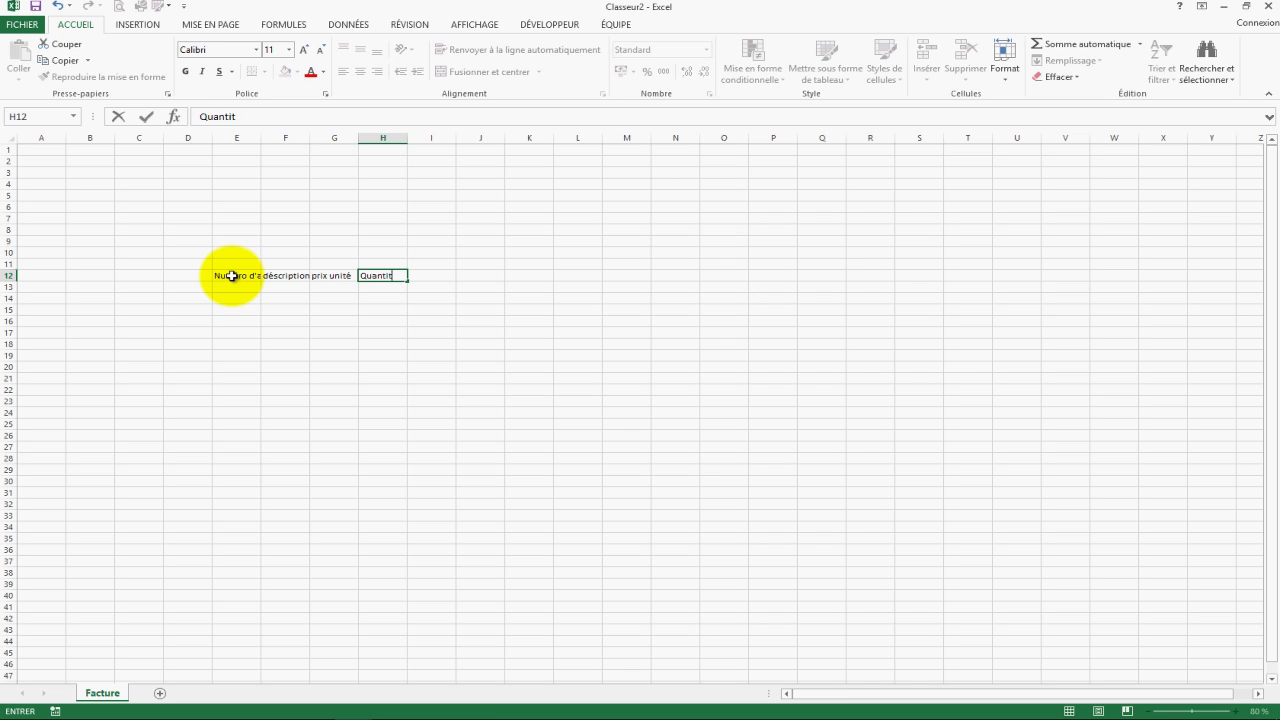
key(Tab)
text(Monta)
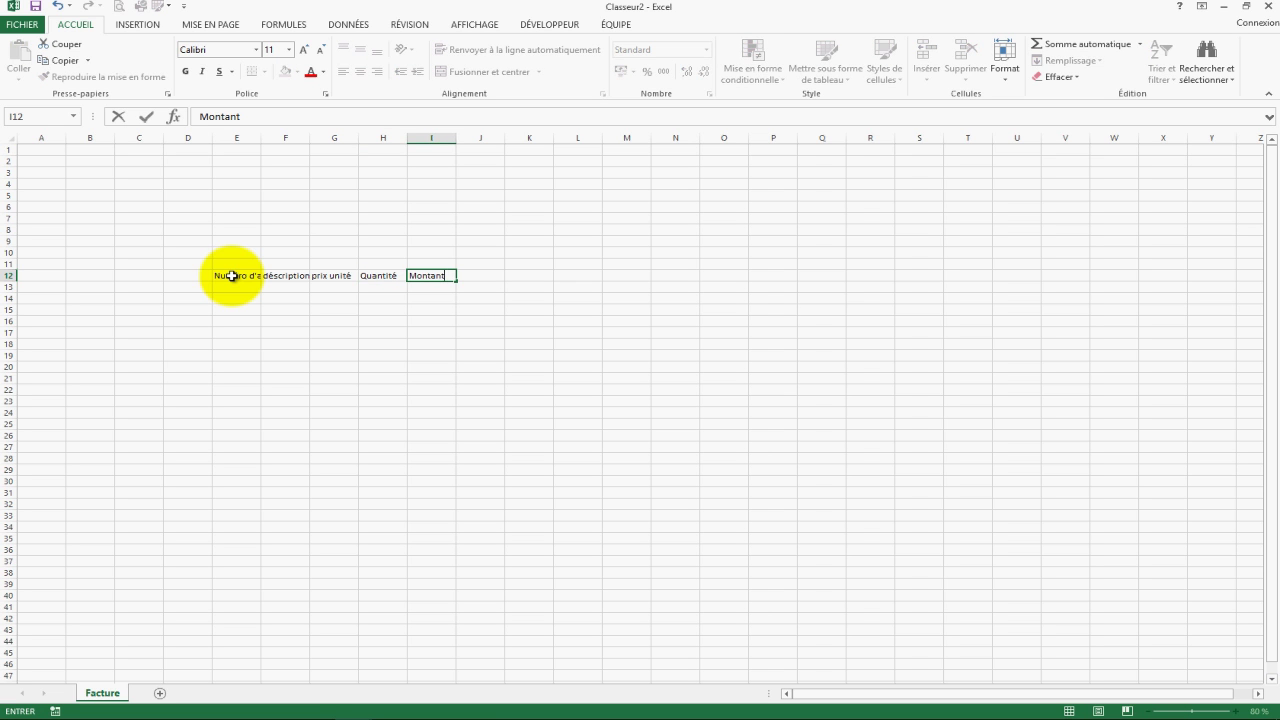
text(nt)
click(232, 275)
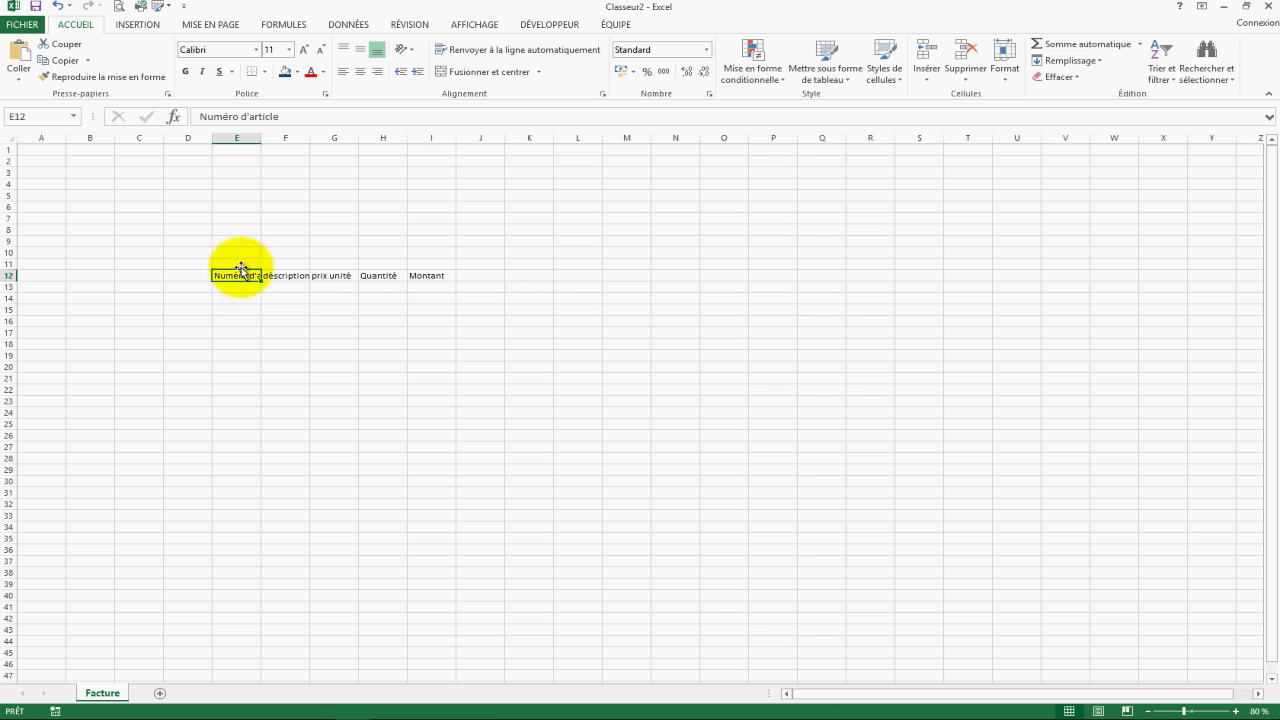
- Widen column E so the Numéro d'article header fits, and make the déscription column F considerably wider
drag(220, 268, 421, 276)
click(250, 275)
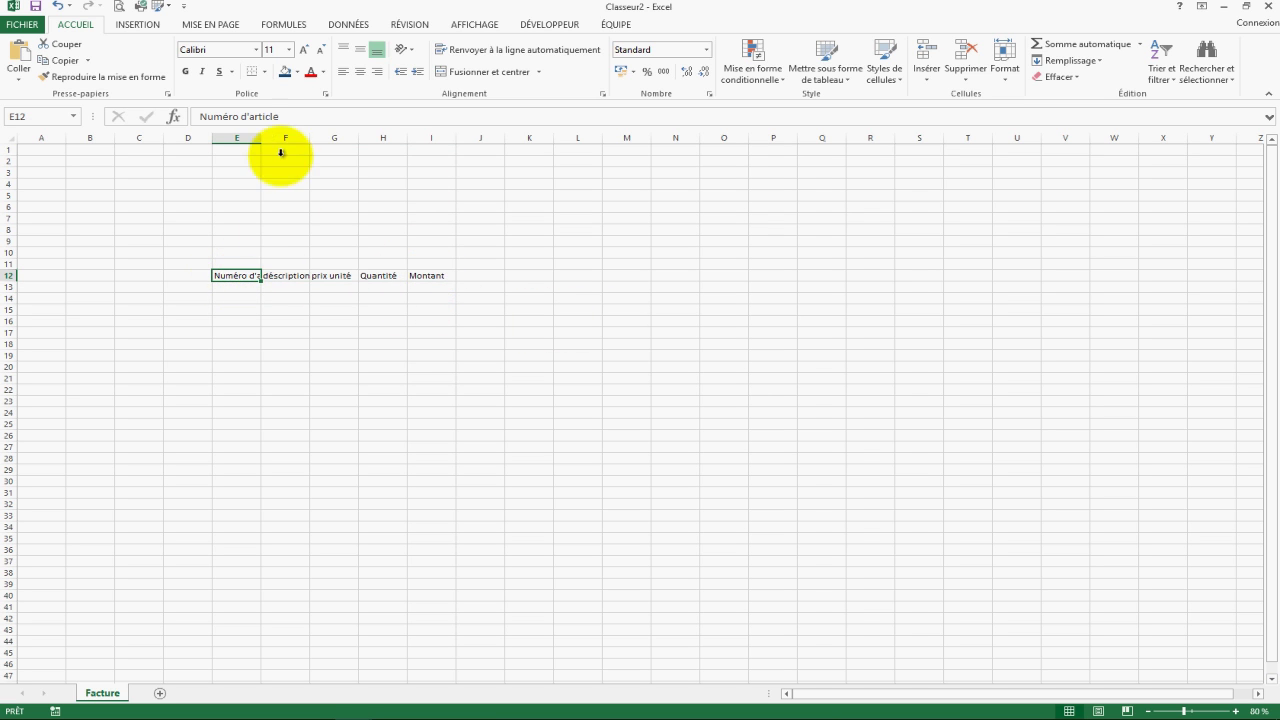
drag(258, 137, 334, 139)
click(334, 139)
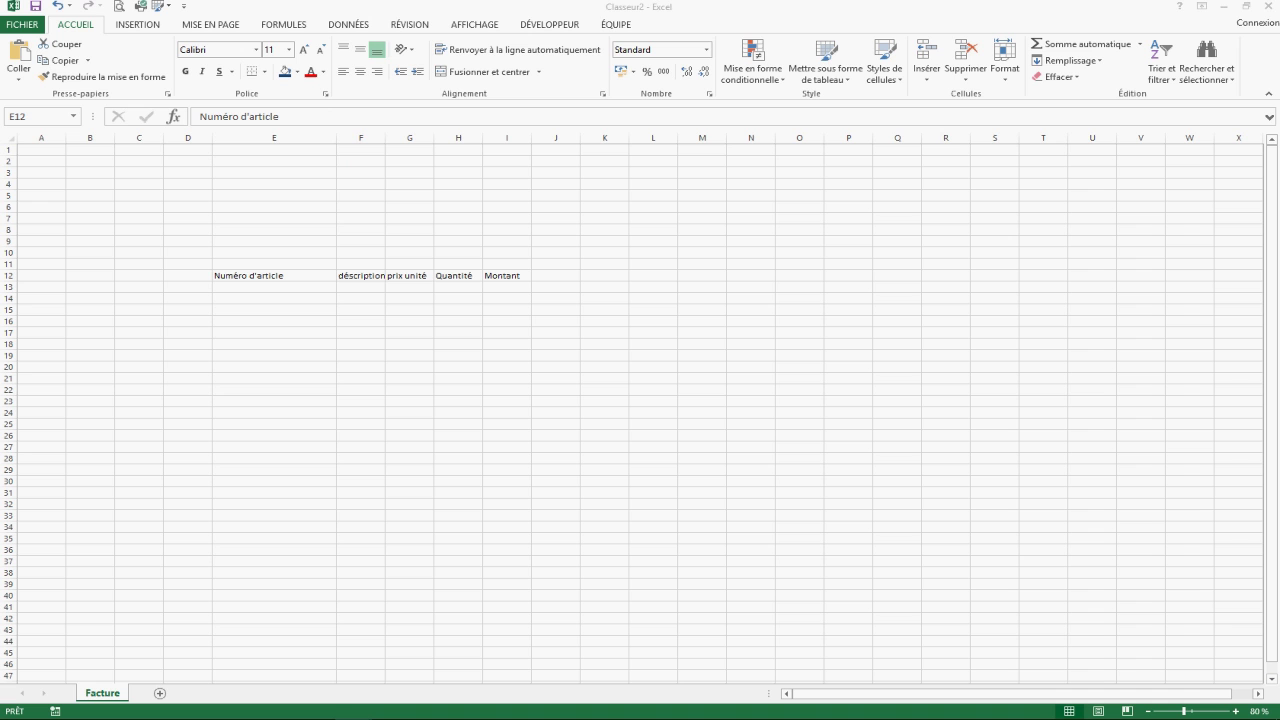
click(334, 139)
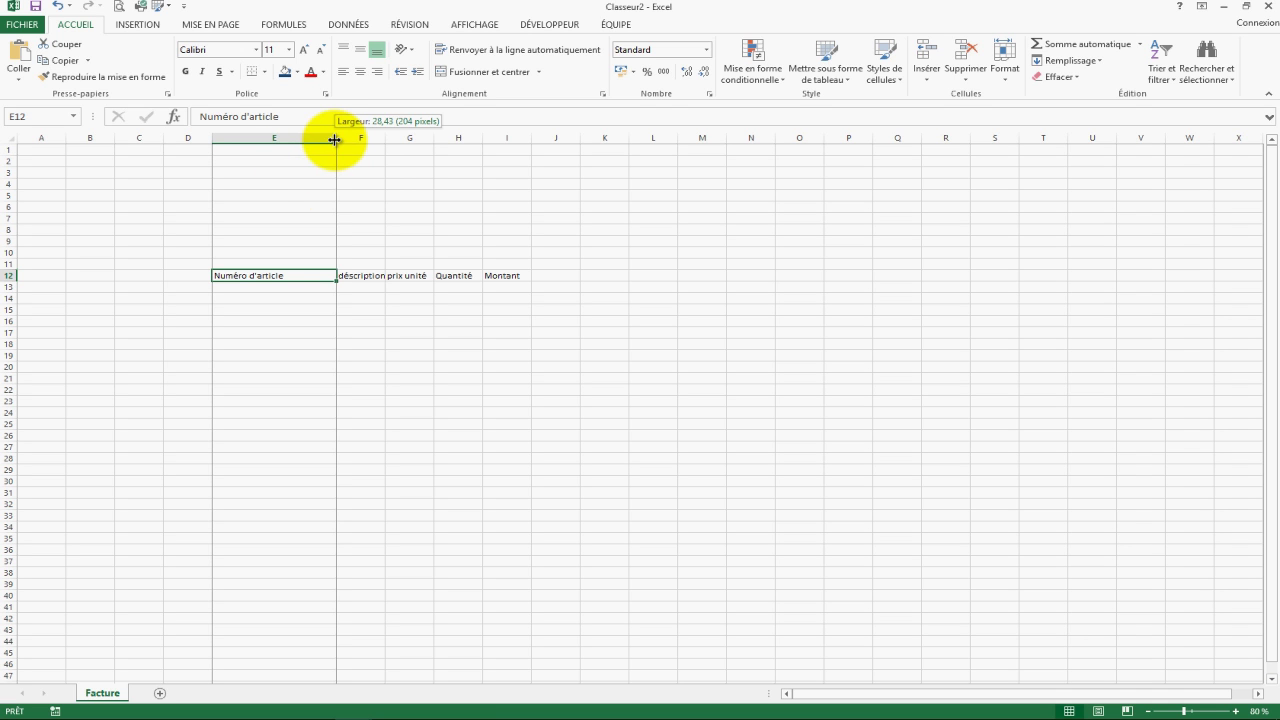
drag(334, 139, 567, 139)
click(504, 463)
- Narrow the déscription column F somewhat and slightly widen the Quantité and Montant columns
click(394, 140)
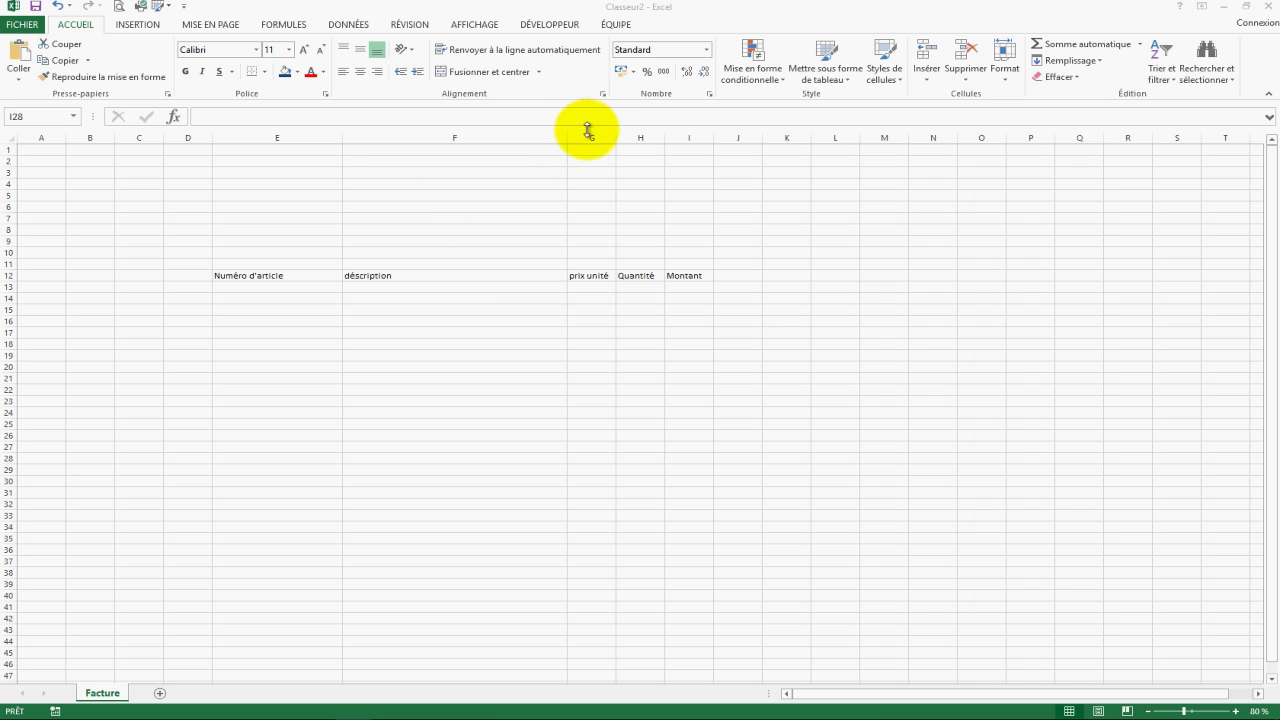
drag(573, 140, 514, 145)
click(665, 353)
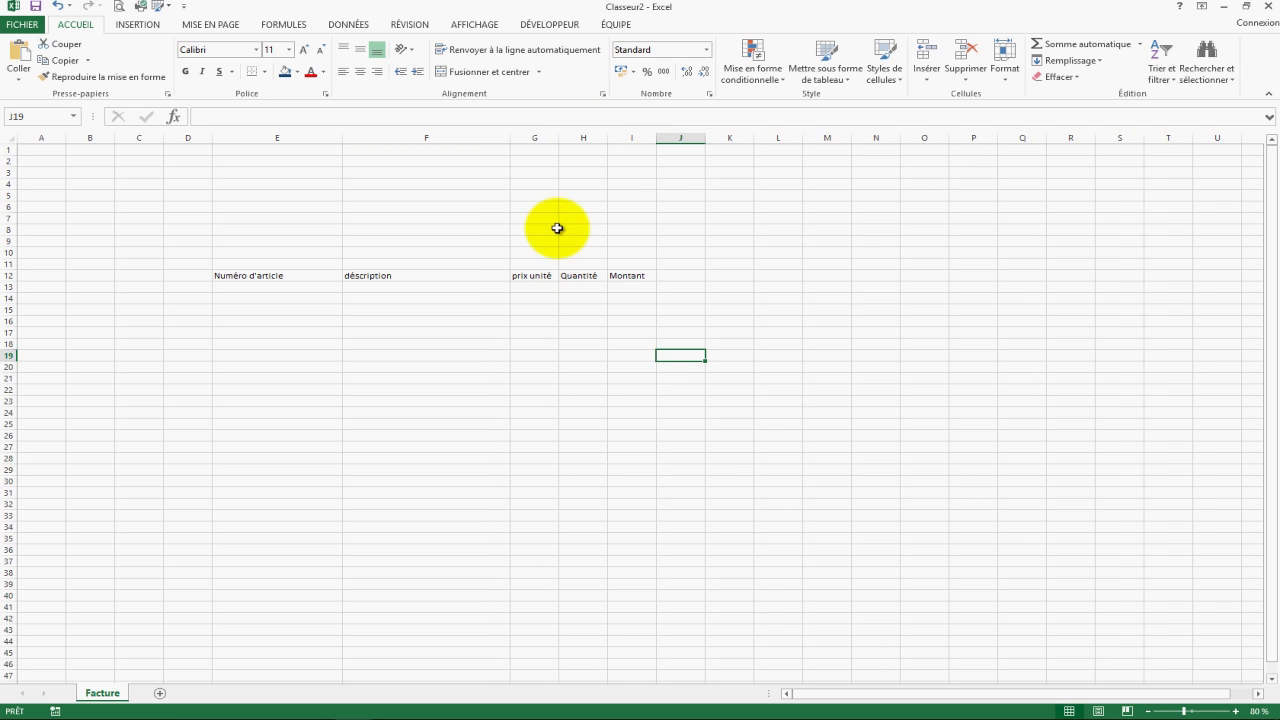
drag(608, 140, 561, 140)
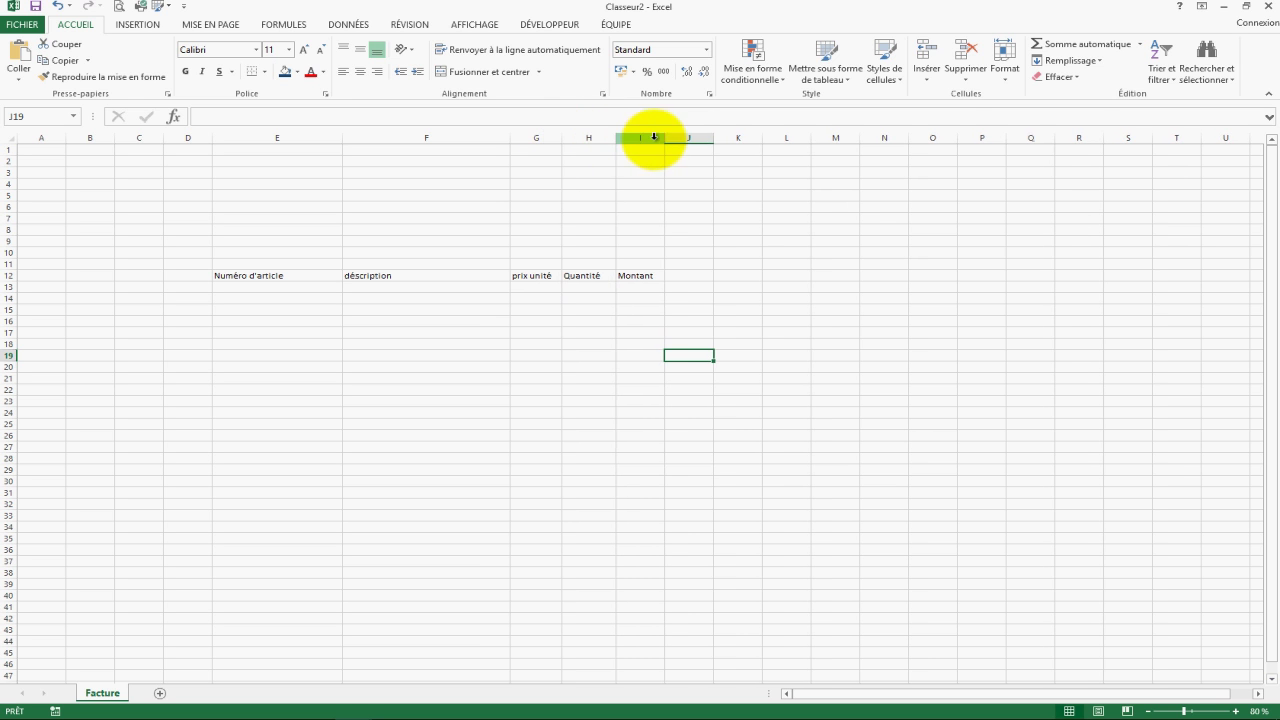
drag(664, 137, 680, 137)
click(805, 280)
click(640, 345)
- Format the headers in E12:I12 as 14-point bold text, centred in their cells
drag(270, 276, 651, 271)
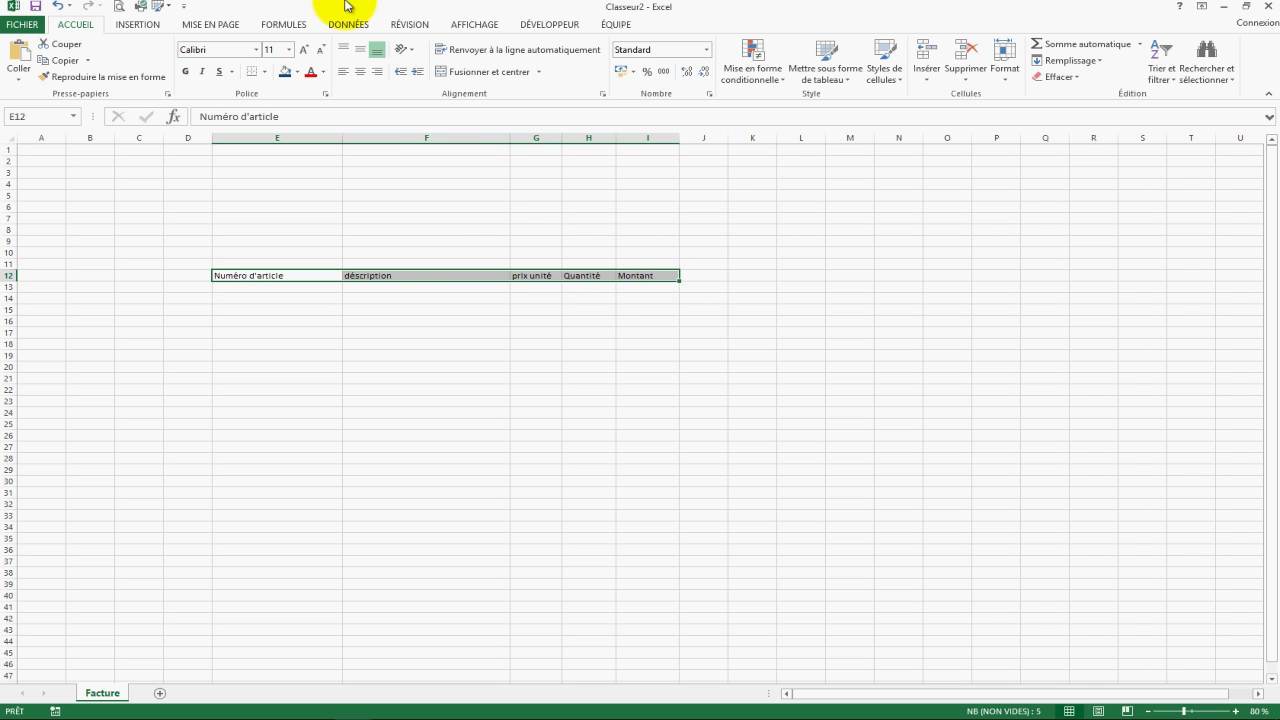
click(288, 49)
click(274, 131)
click(185, 71)
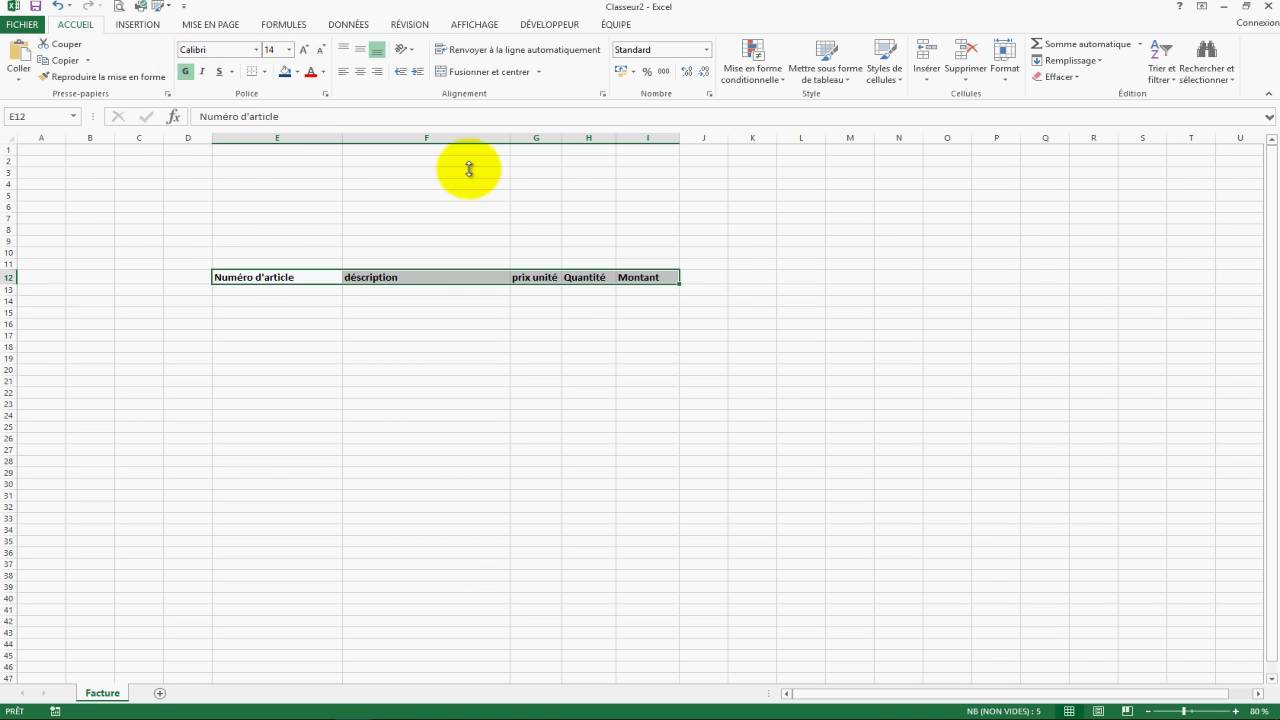
click(360, 71)
click(457, 324)
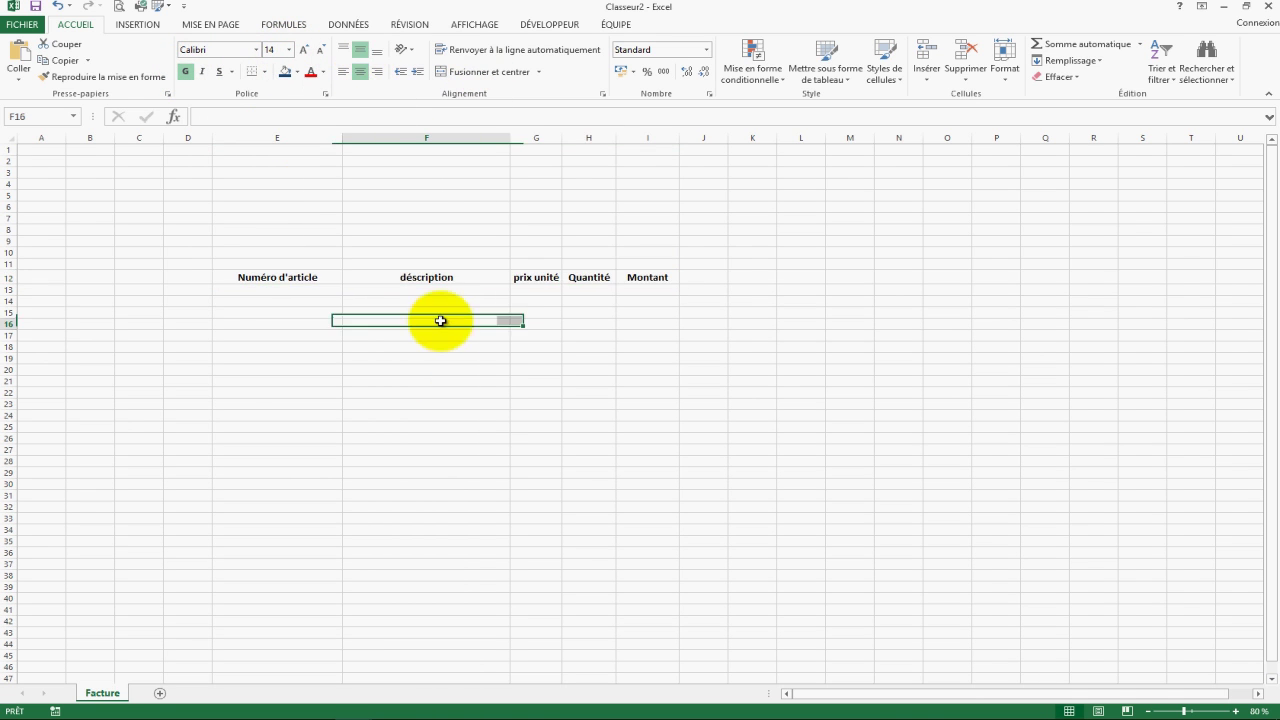
- Left-align the Numéro d'article and déscription headers in E12:F12
drag(291, 277, 509, 277)
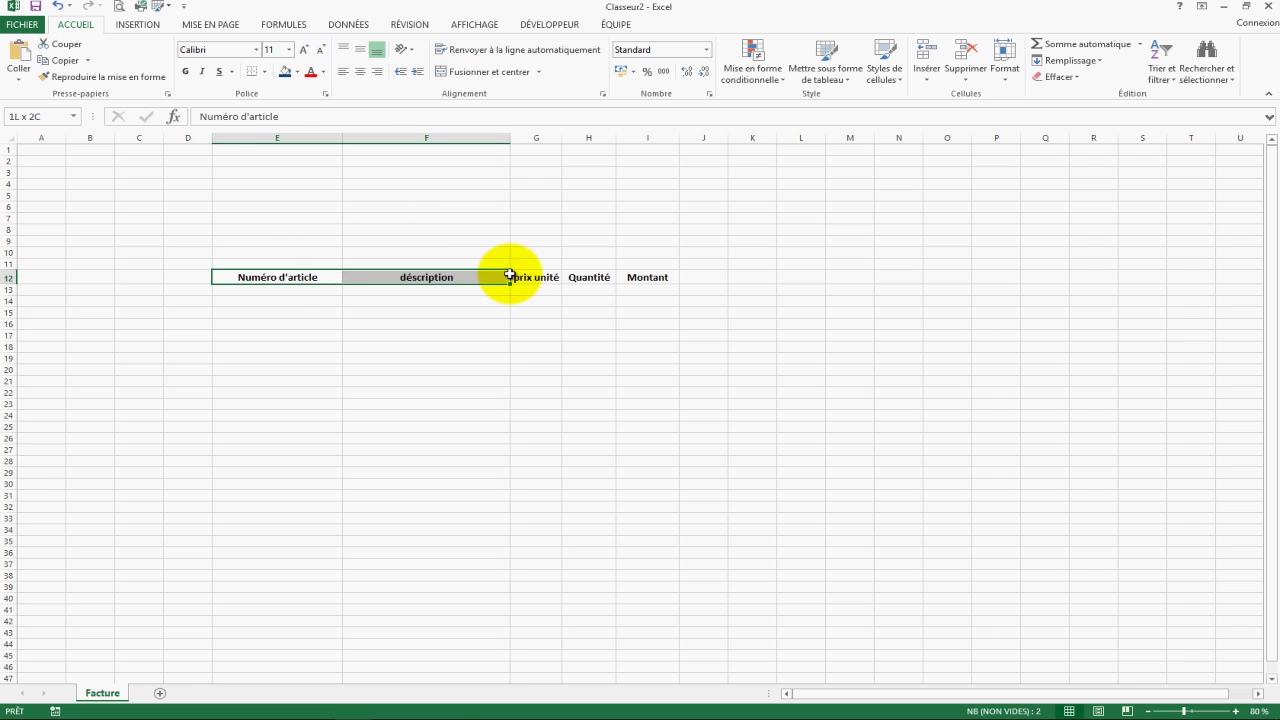
click(344, 71)
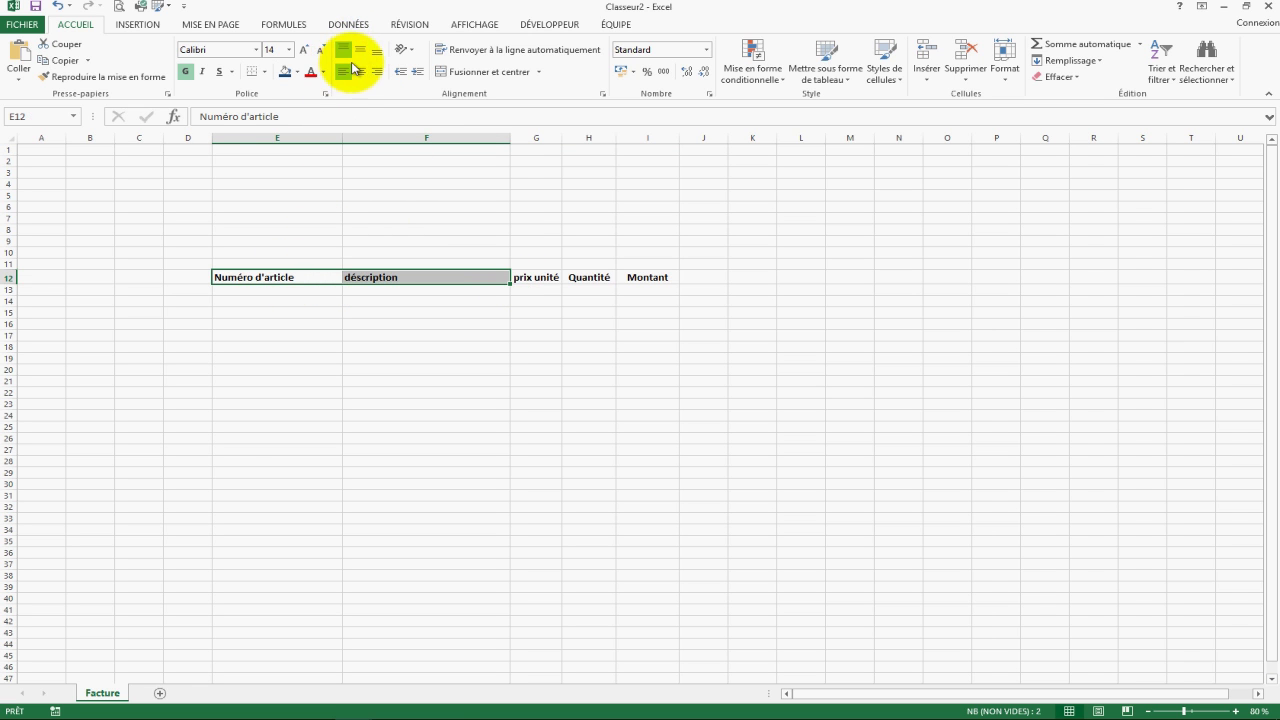
click(447, 324)
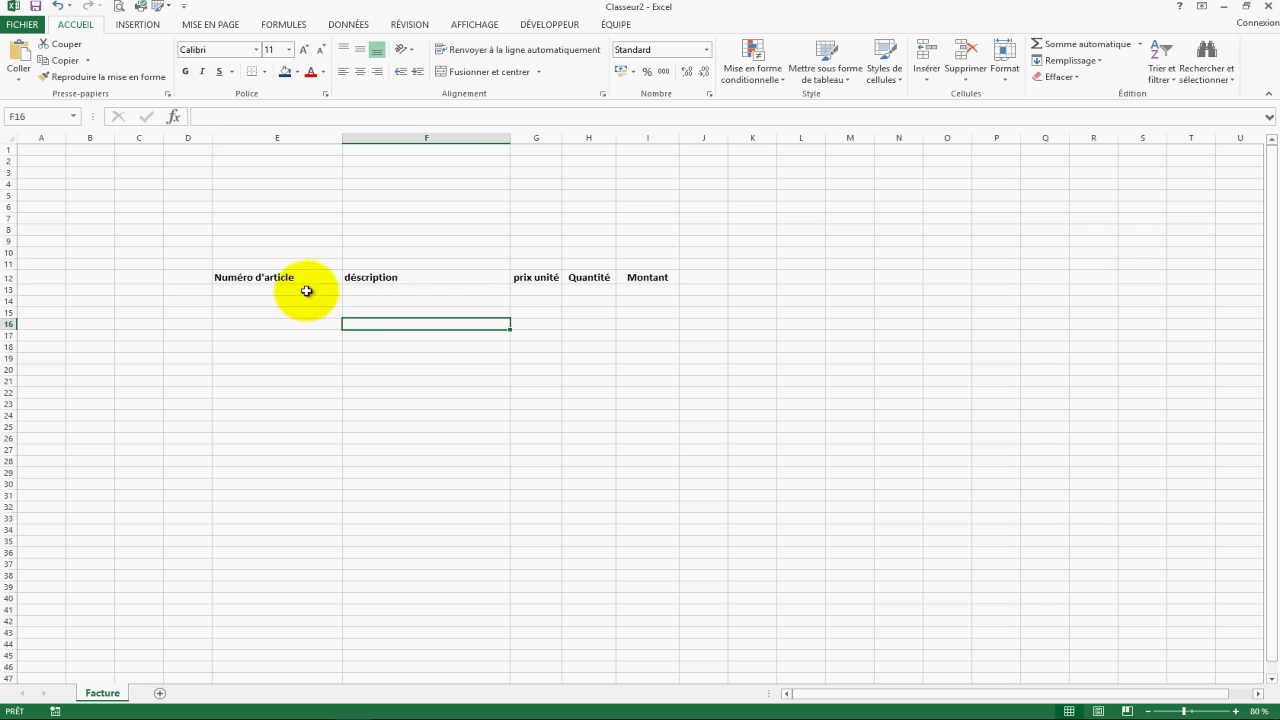
- Apply all borders to the invoice table range E12:I26
drag(246, 277, 652, 277)
click(264, 277)
drag(264, 277, 623, 440)
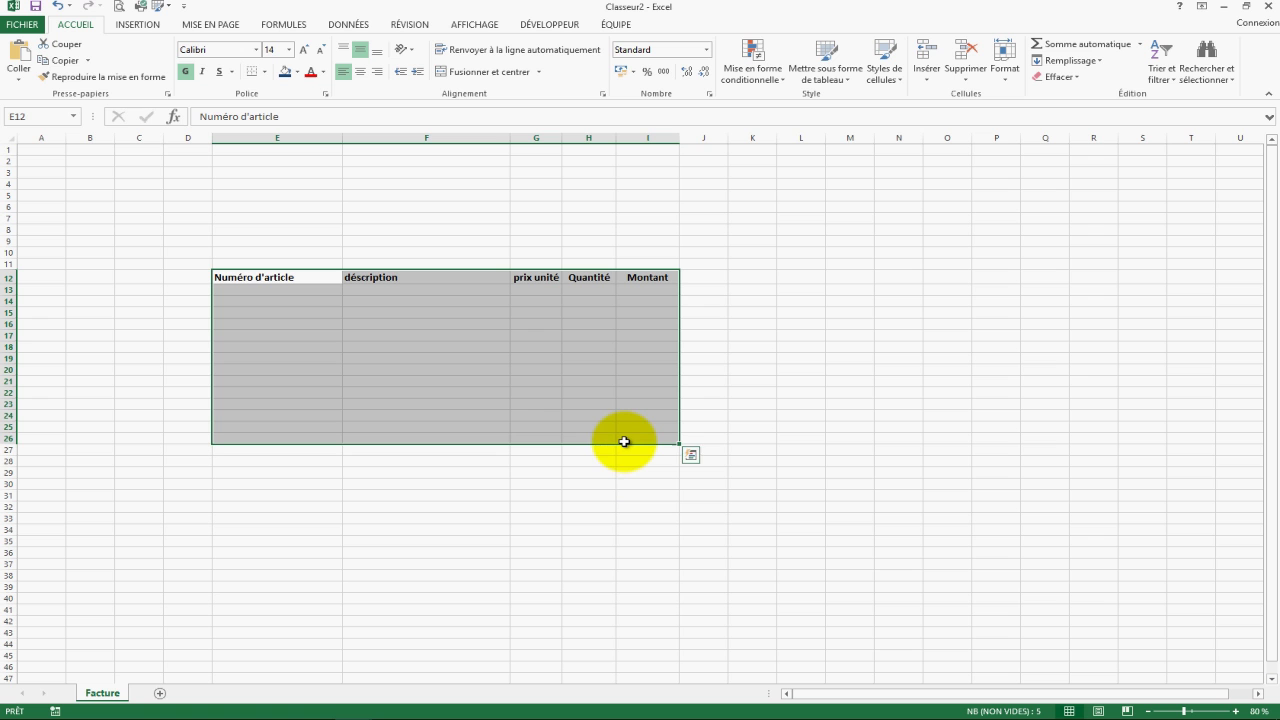
click(266, 72)
click(285, 192)
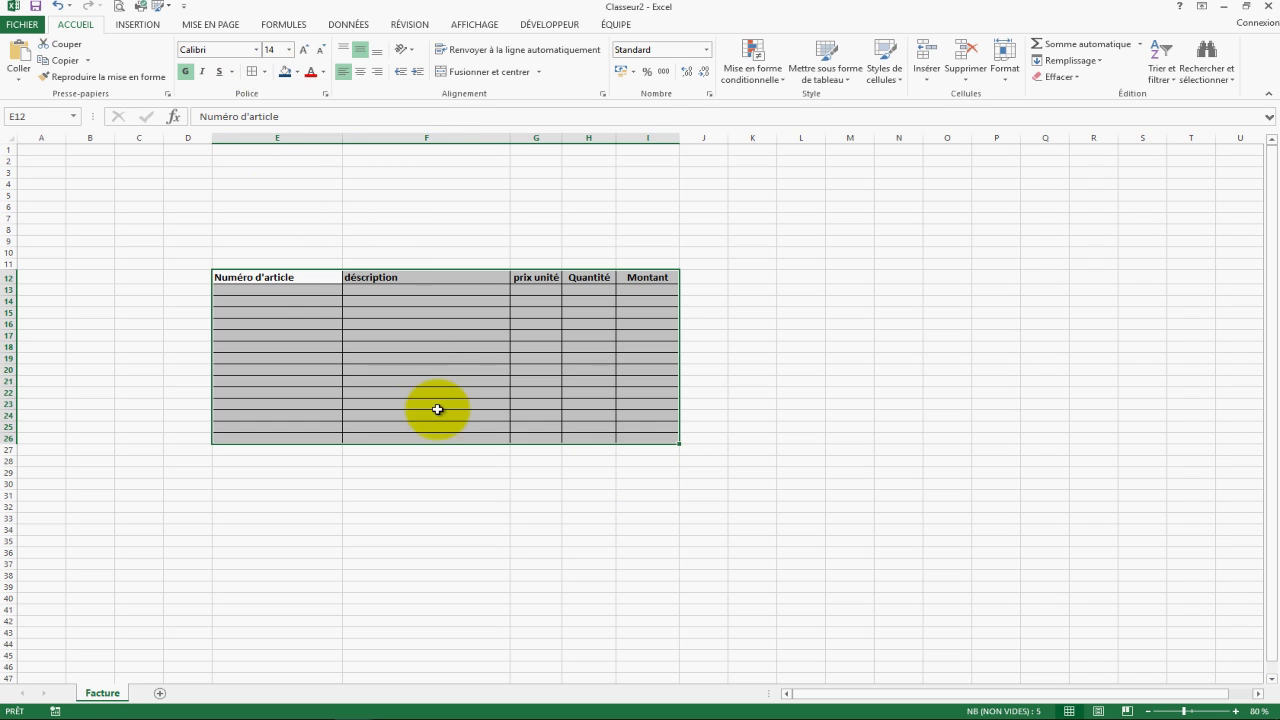
click(303, 323)
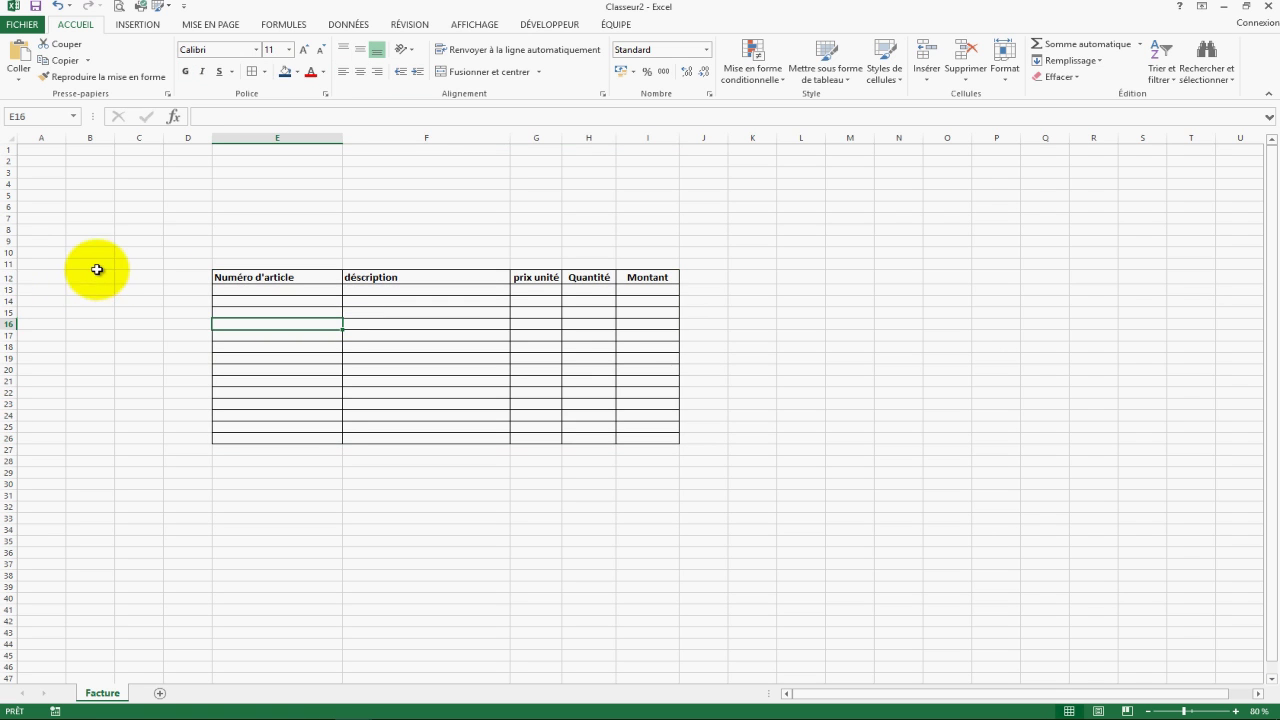
- Increase the height of rows 12 to 26 uniformly to make the table rows taller
drag(11, 277, 52, 443)
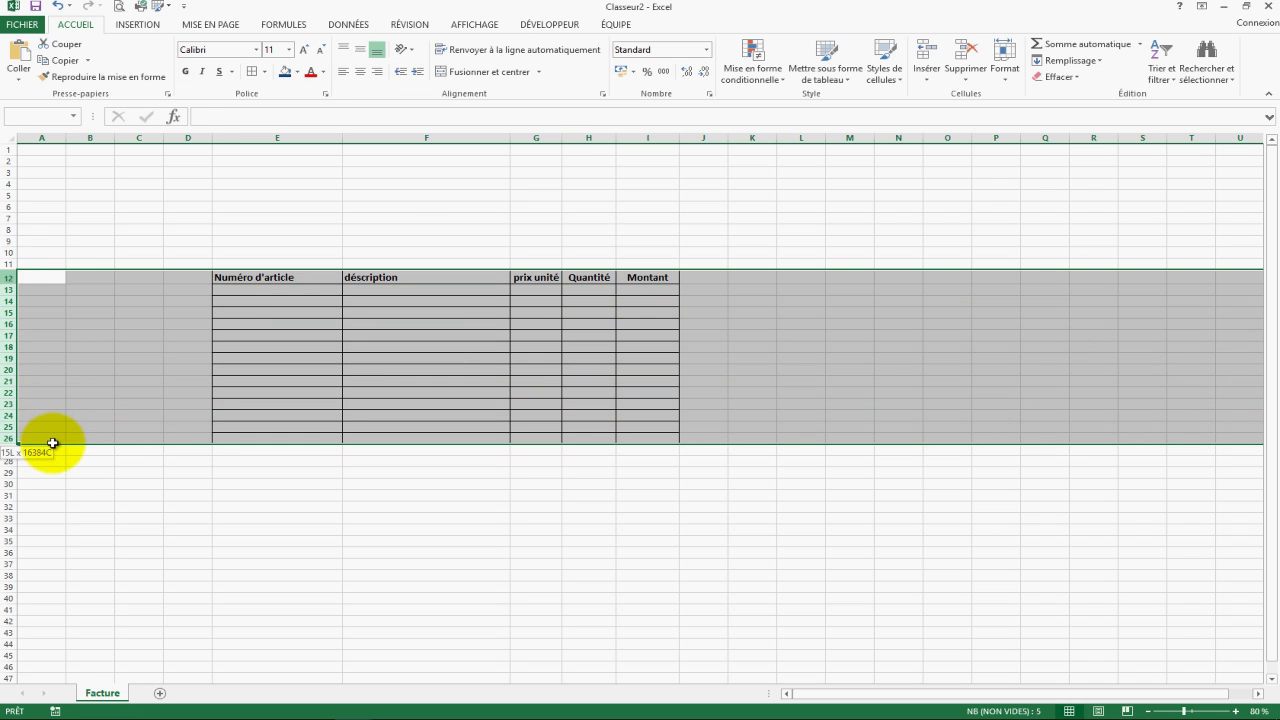
drag(9, 283, 12, 288)
click(365, 380)
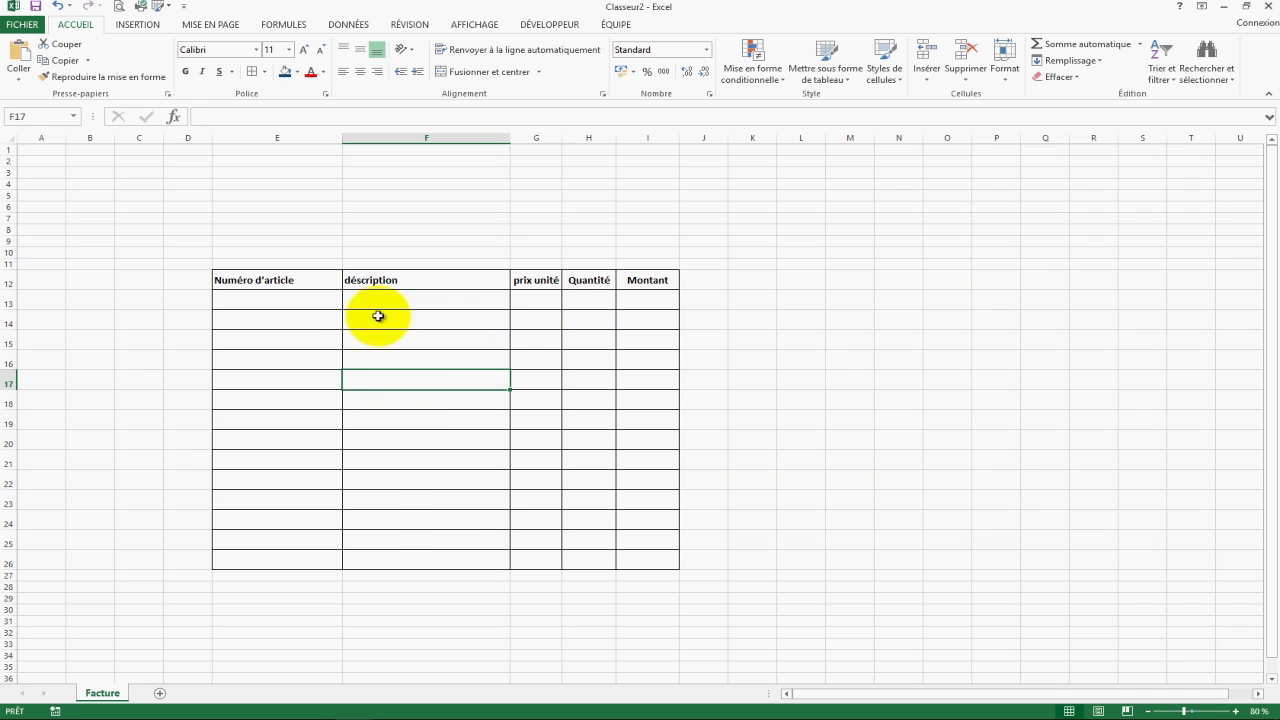
key(Down)
key(Down)
key(Down)
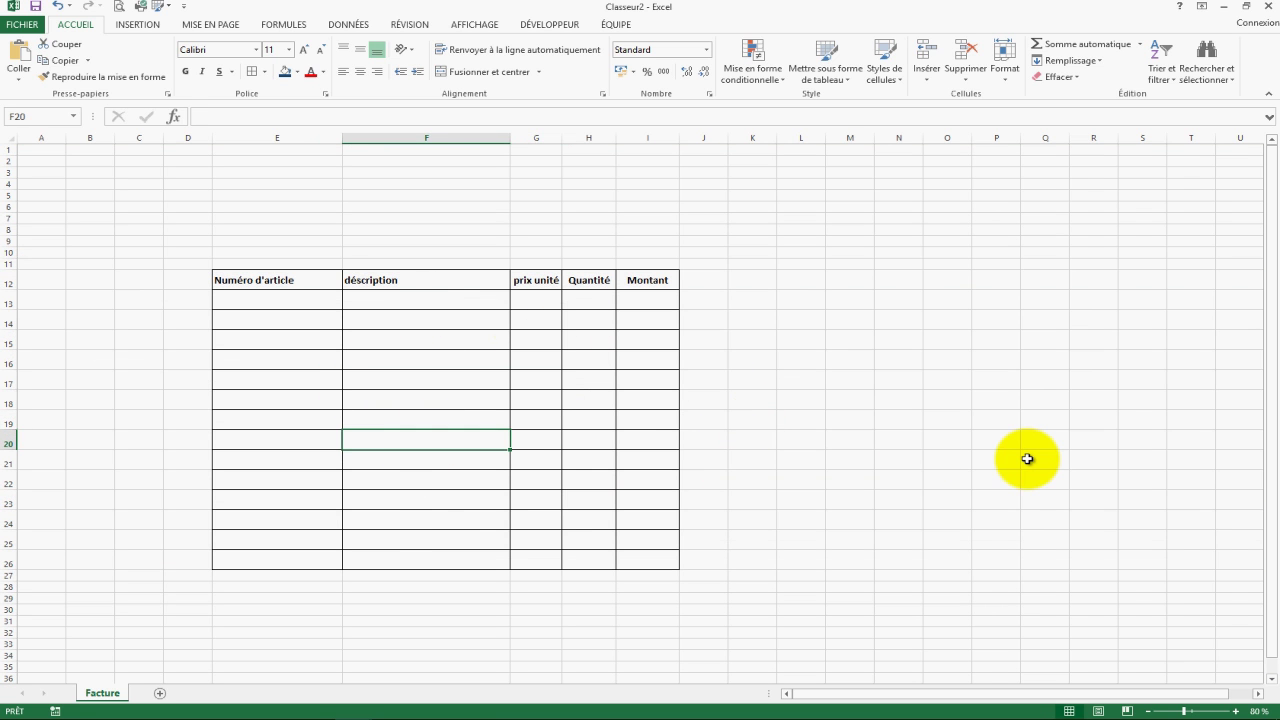
- Fill in the first item in row 13 with article number pp00001, description chaise and unit price 50
click(262, 303)
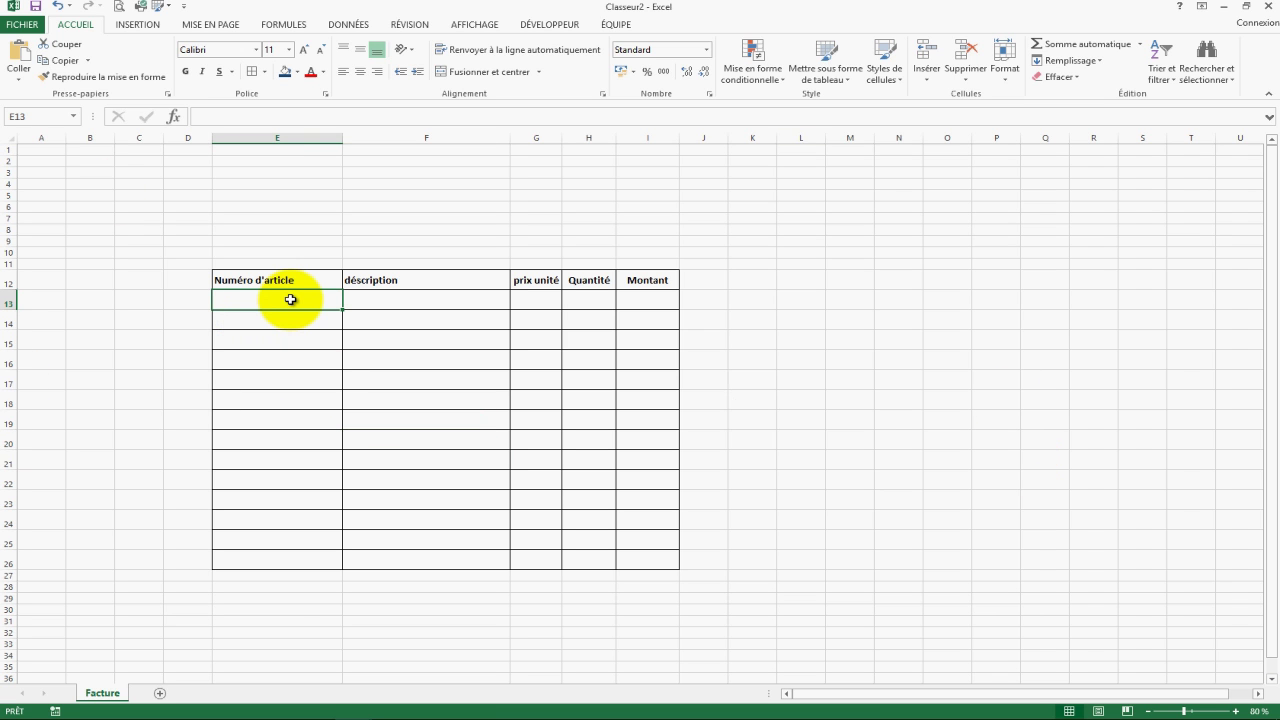
text(pp00001)
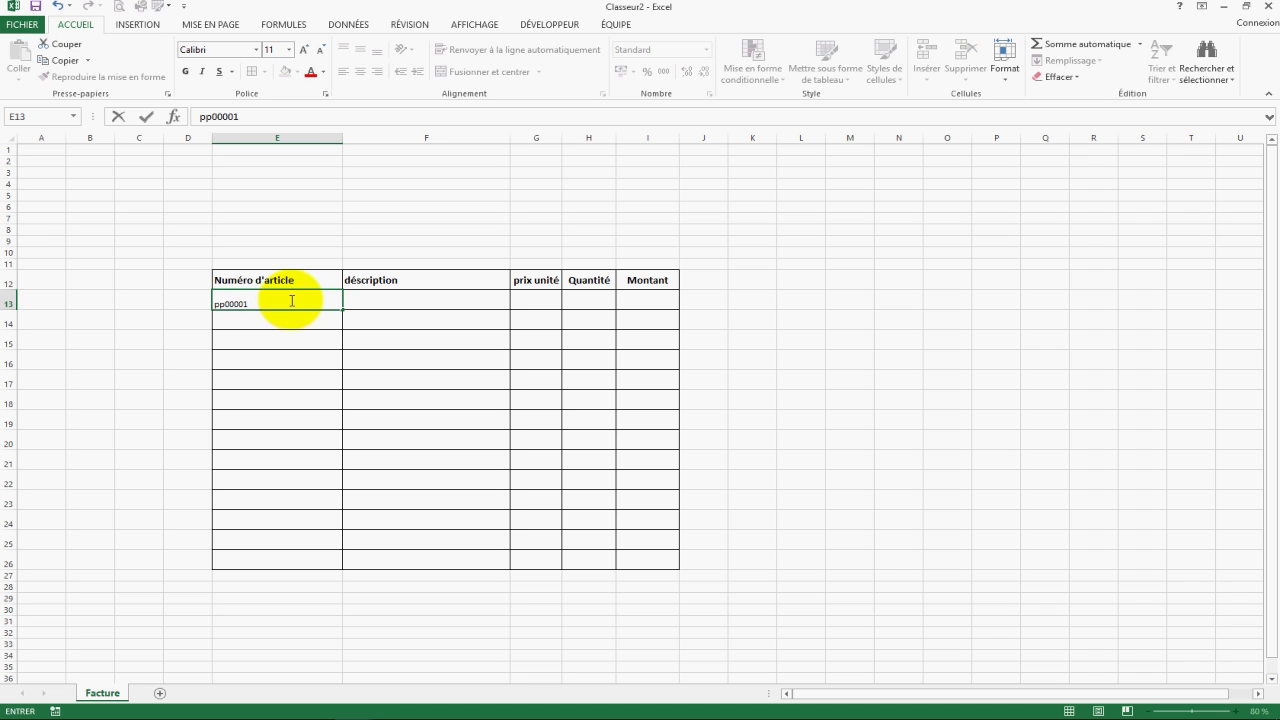
key(Tab)
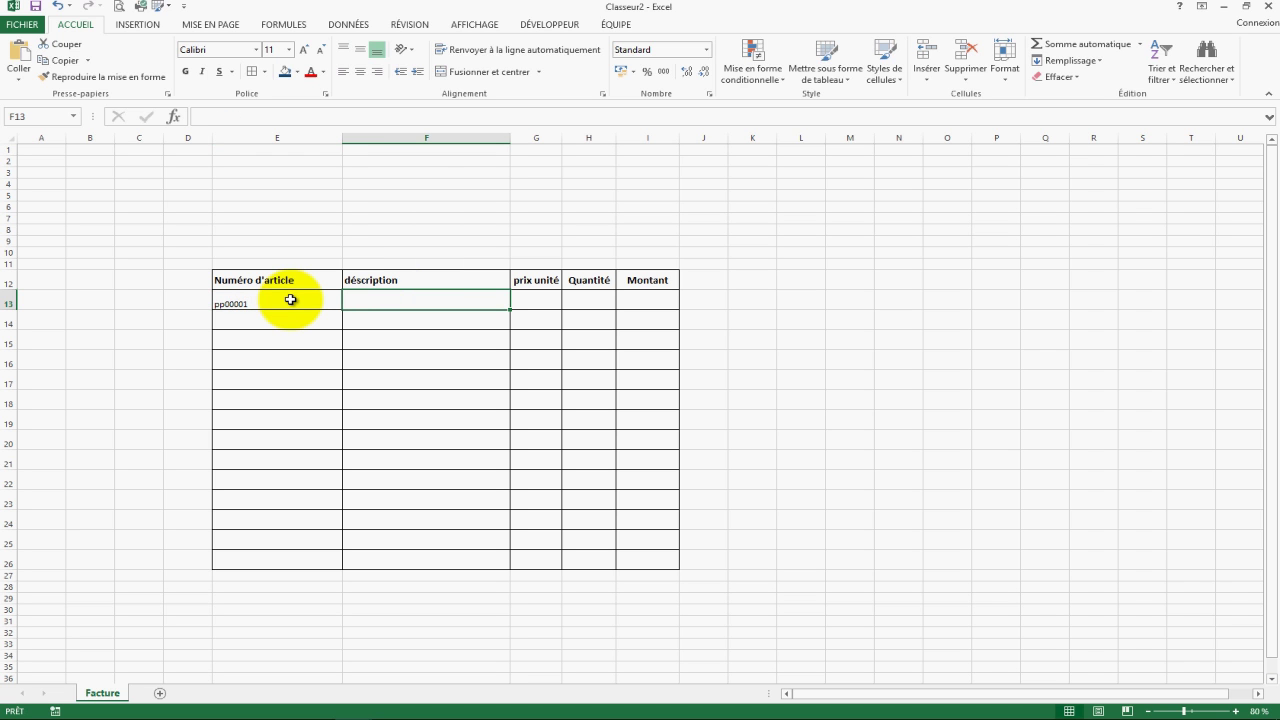
text(chaise)
key(Tab)
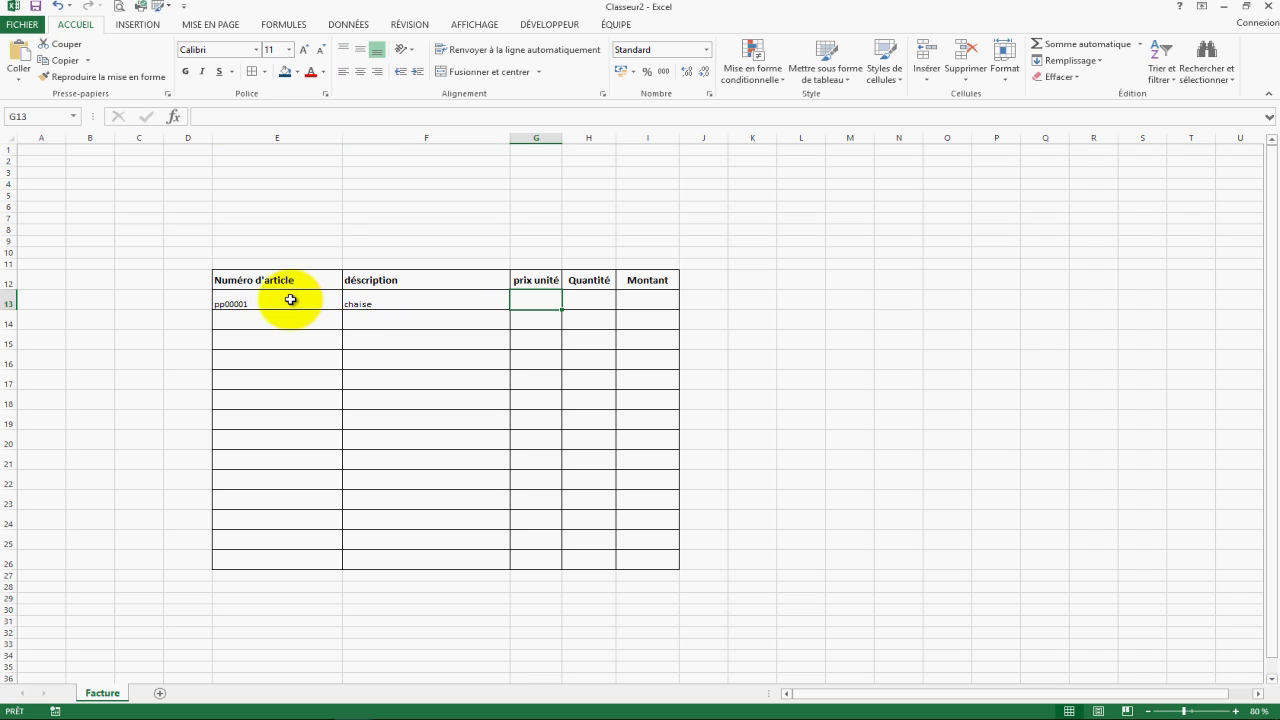
text(50)
key(Return)
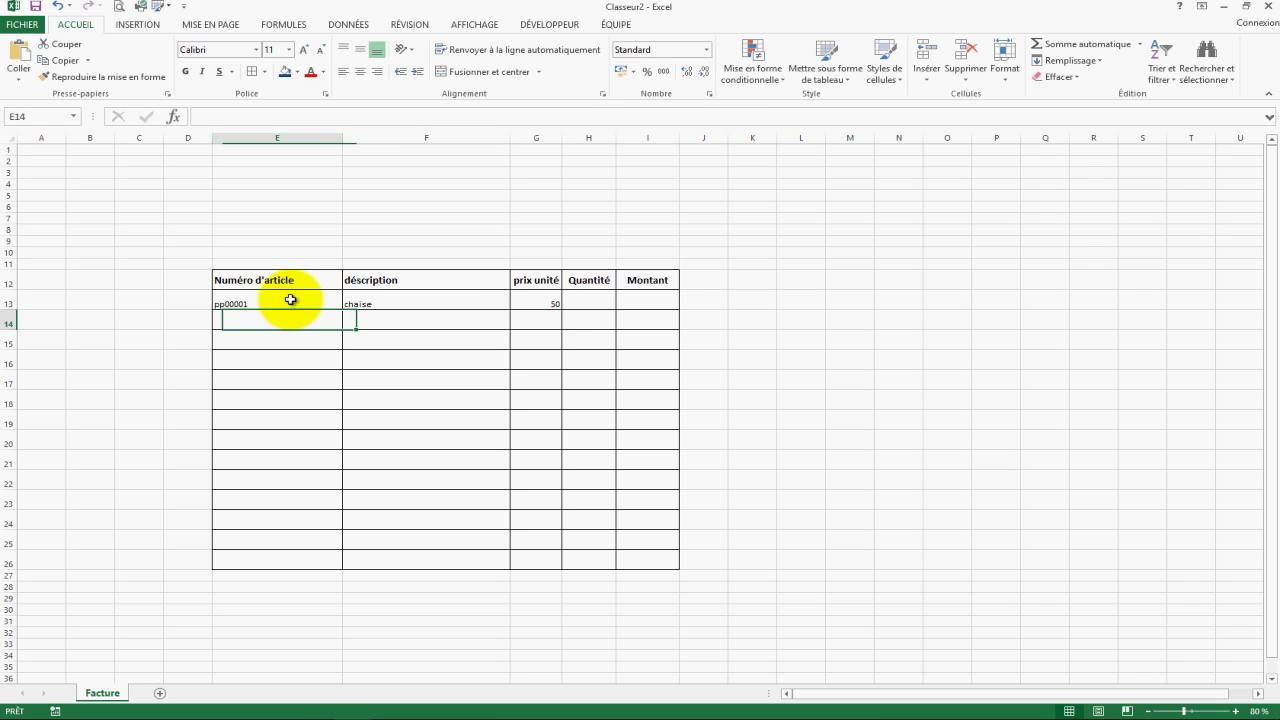
- Fill in the second item in row 14 with article number pp00002, description table and unit price 100
text(pp)
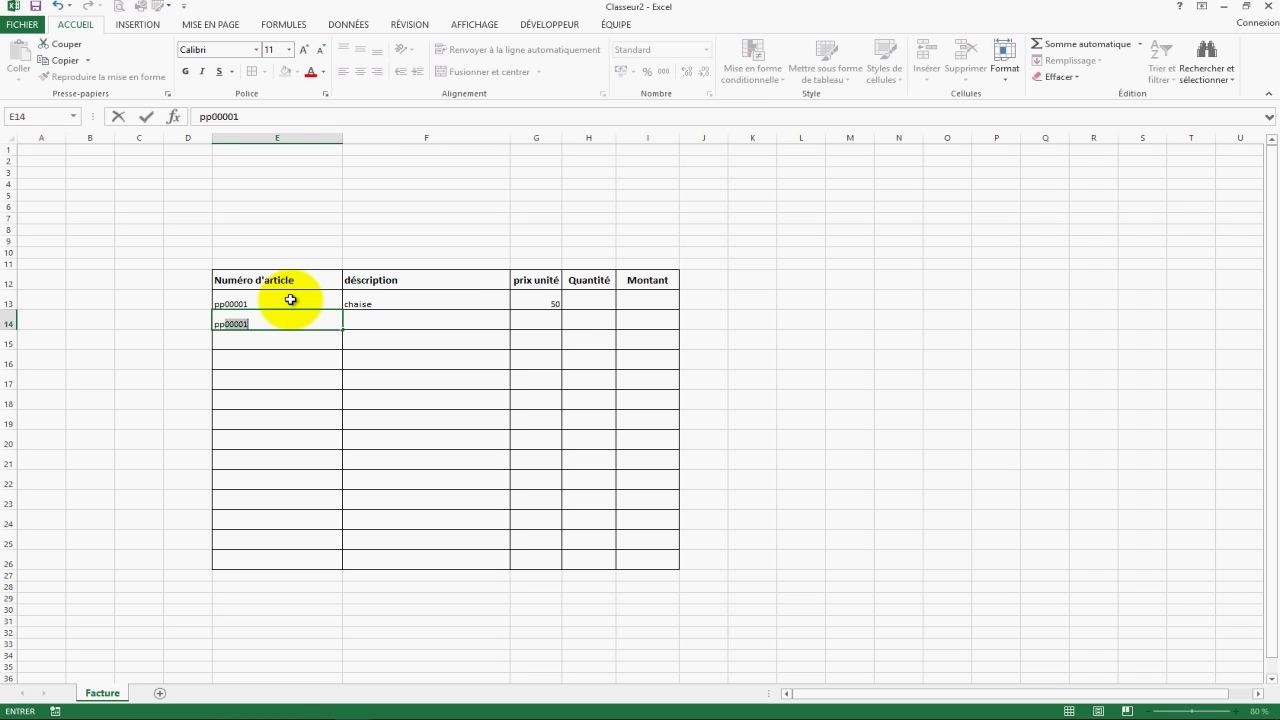
text(00002)
key(Tab)
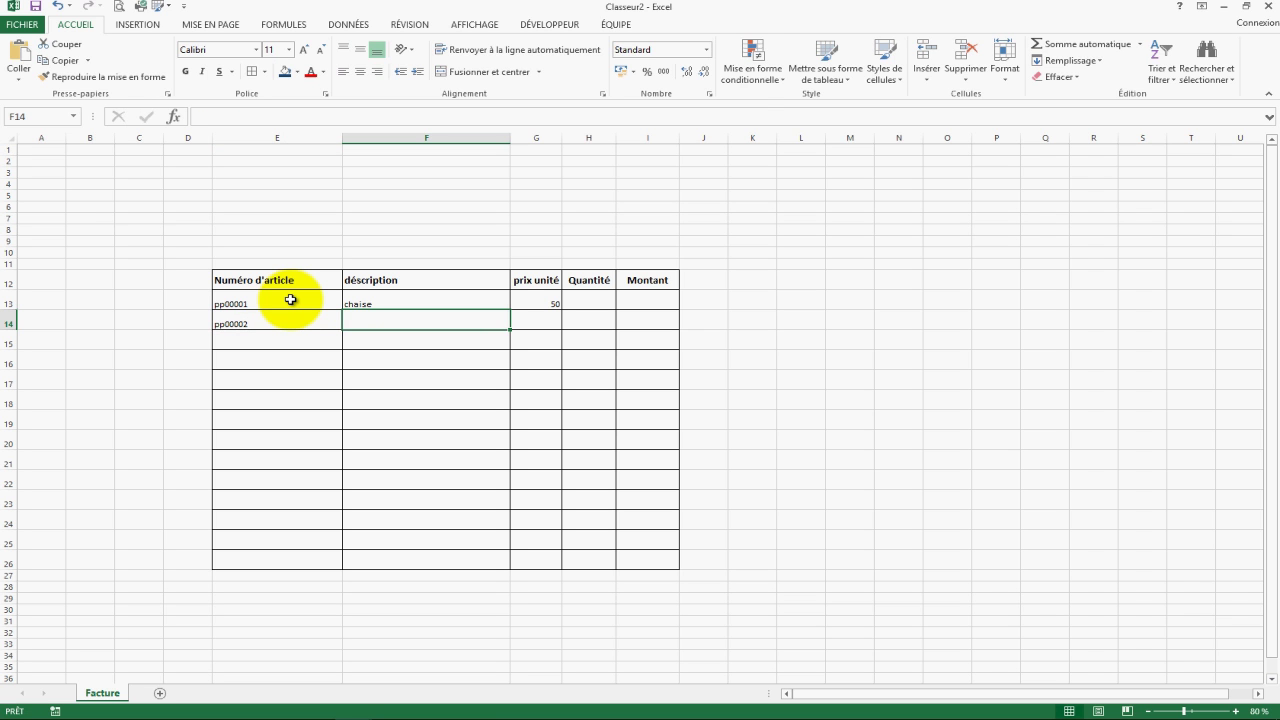
text(table)
key(Tab)
text(100)
key(Return)
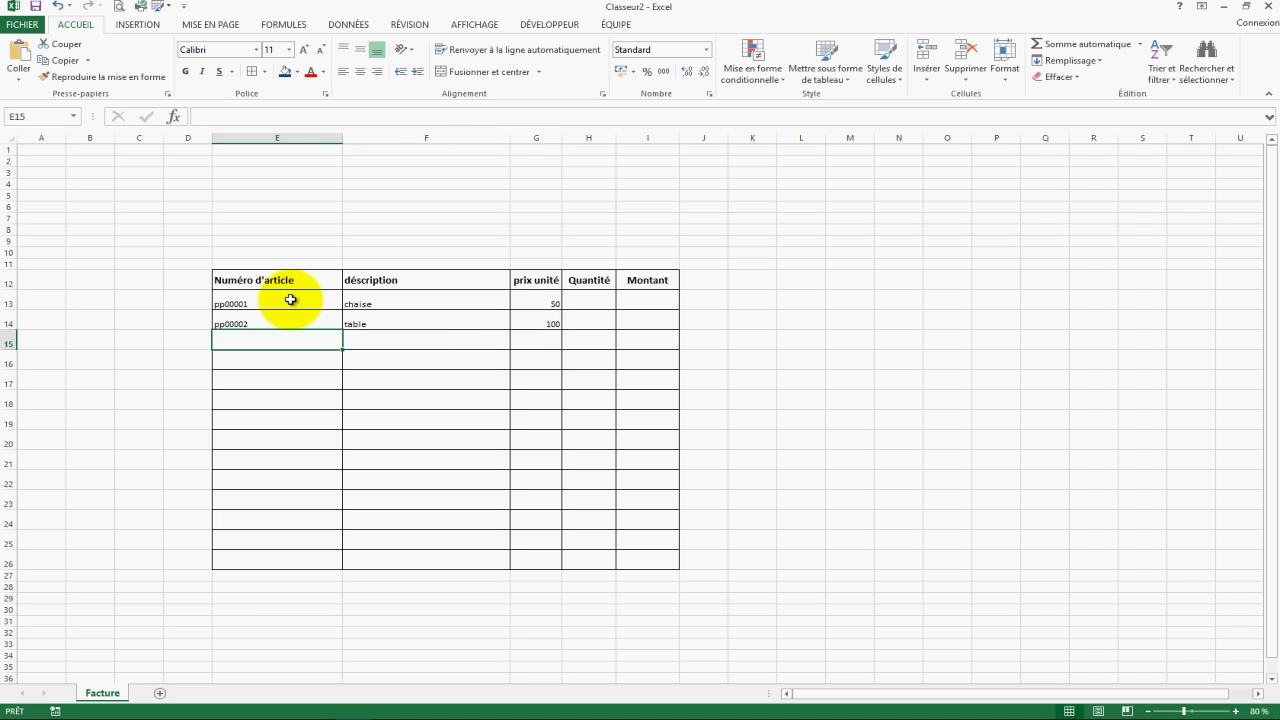
- Fill in the third item in row 15 with article number pp00003, description armoire and unit price 165
text(pa)
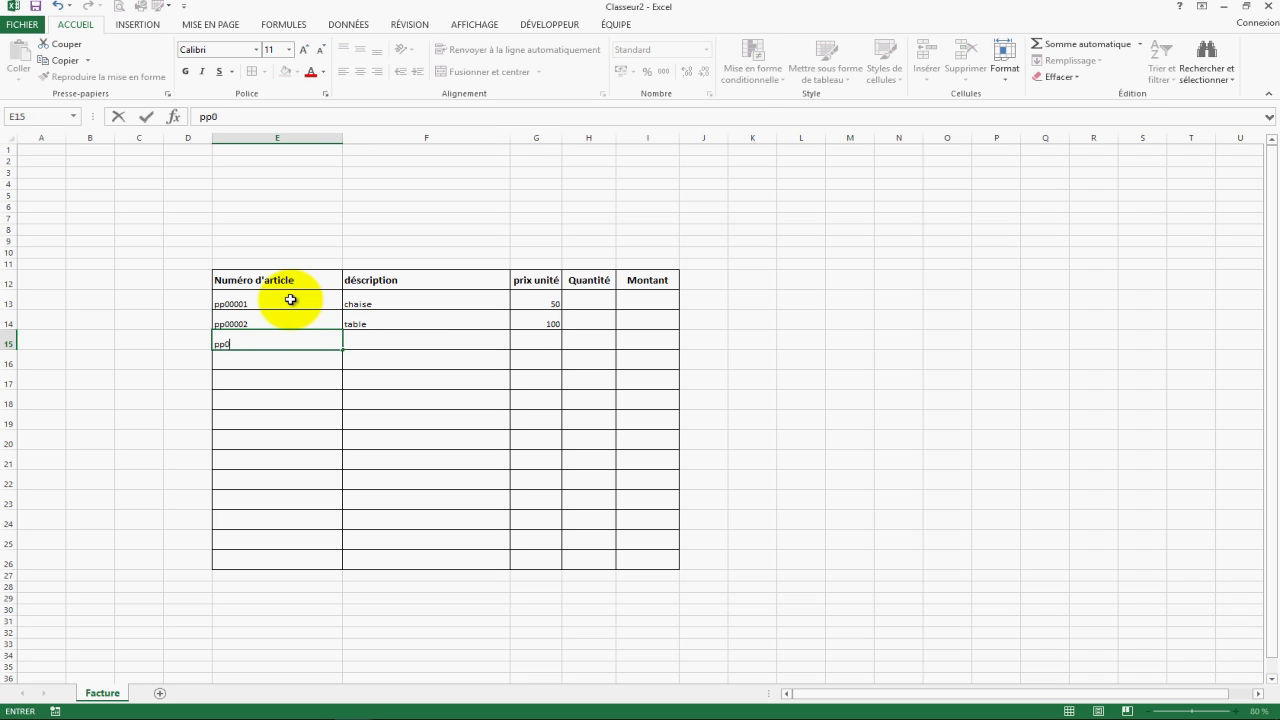
key(Tab)
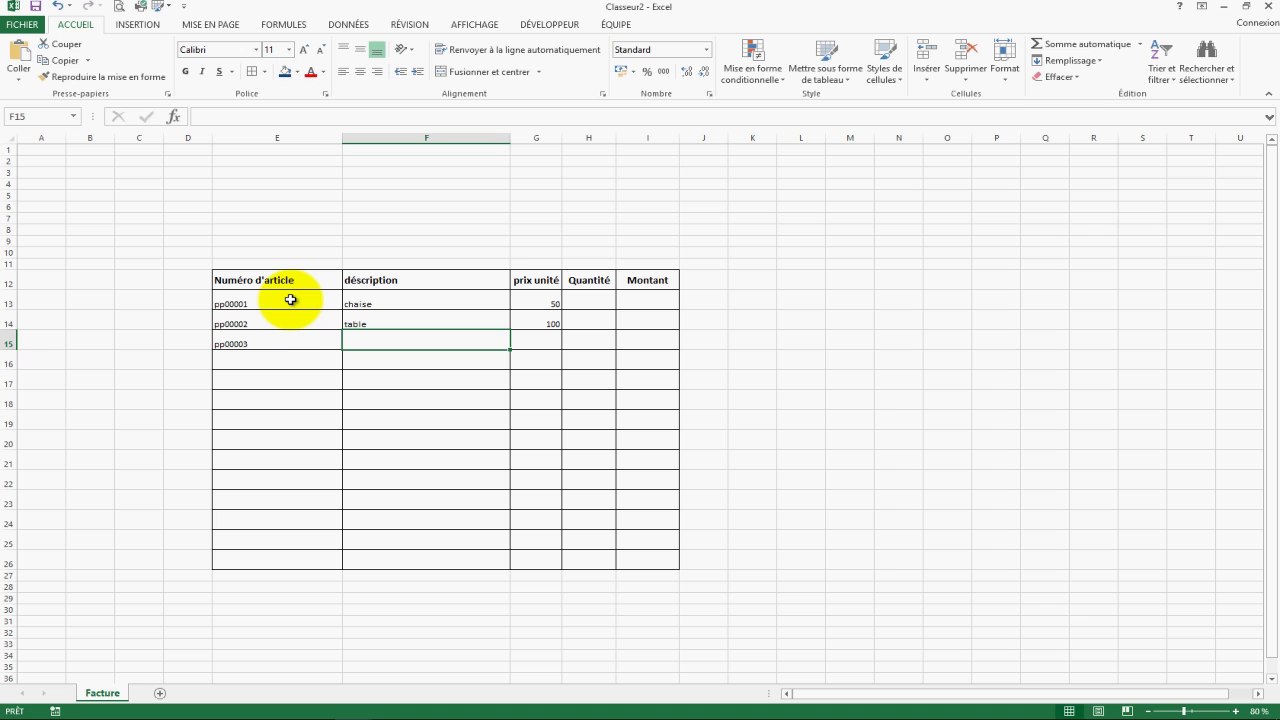
text(armoire)
key(Tab)
text(16)
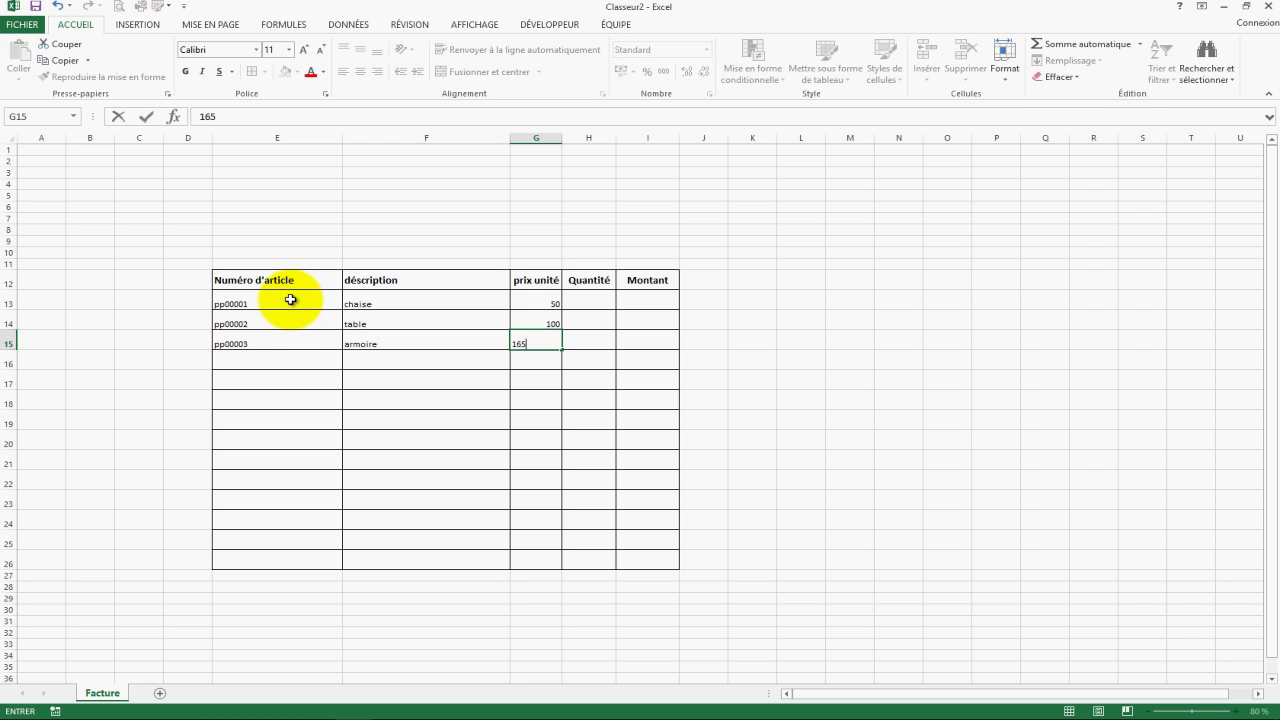
key(Tab)
- Apply the euro accounting number format to the unit price cells G13:G26 and the amount cells I13:I26
drag(540, 304, 546, 560)
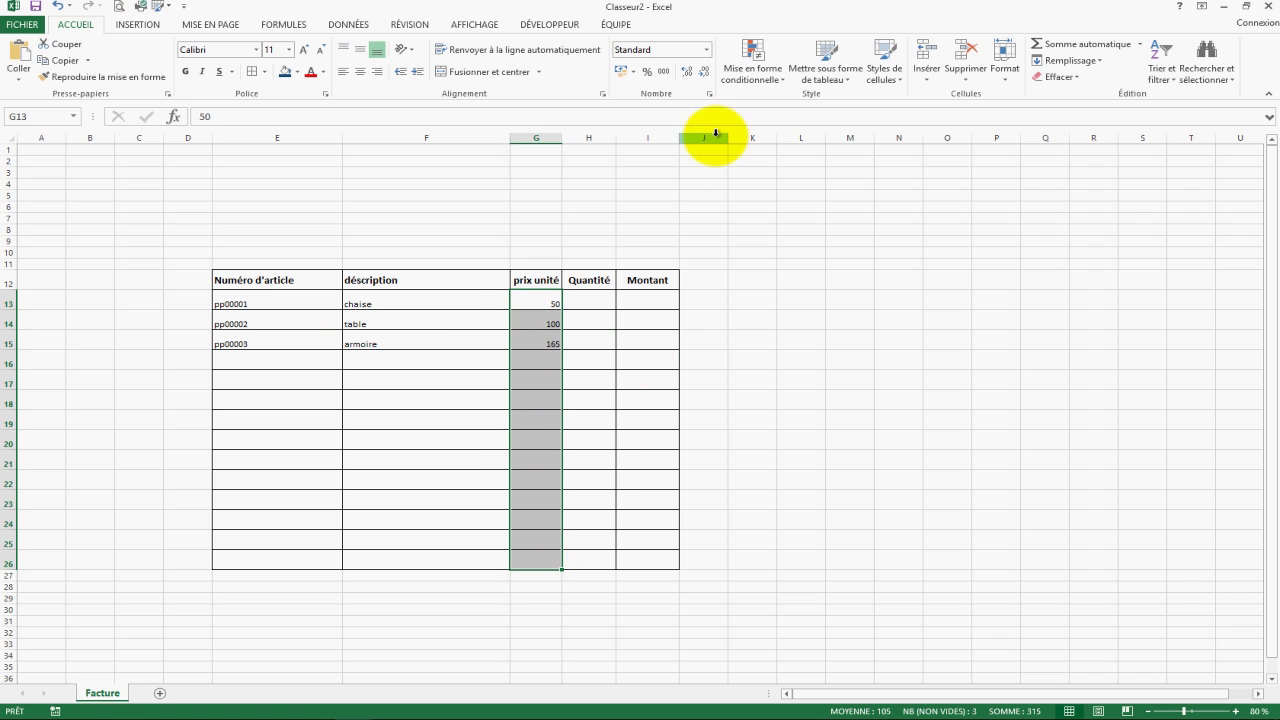
click(630, 72)
drag(651, 300, 654, 558)
click(622, 72)
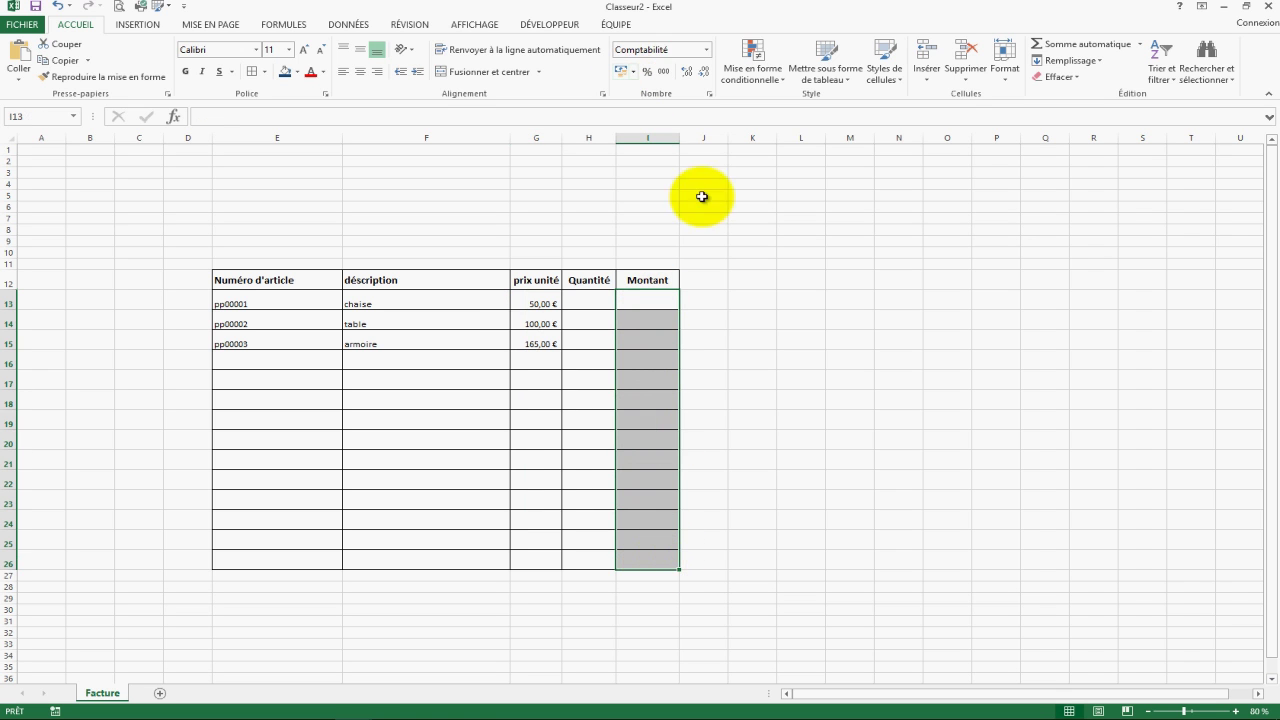
click(801, 319)
- Enter a quantity of 1 for the chaise in cell H13
click(589, 318)
click(585, 303)
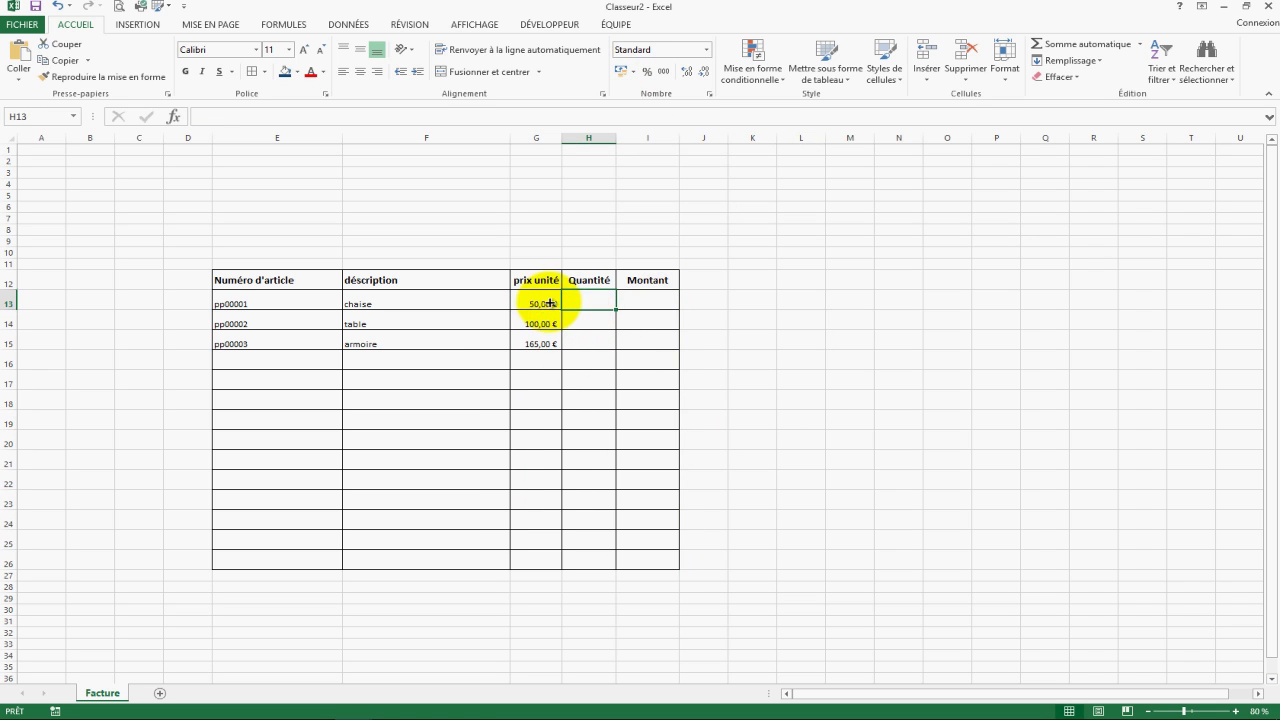
double_click(604, 298)
text(1)
click(597, 332)
click(600, 306)
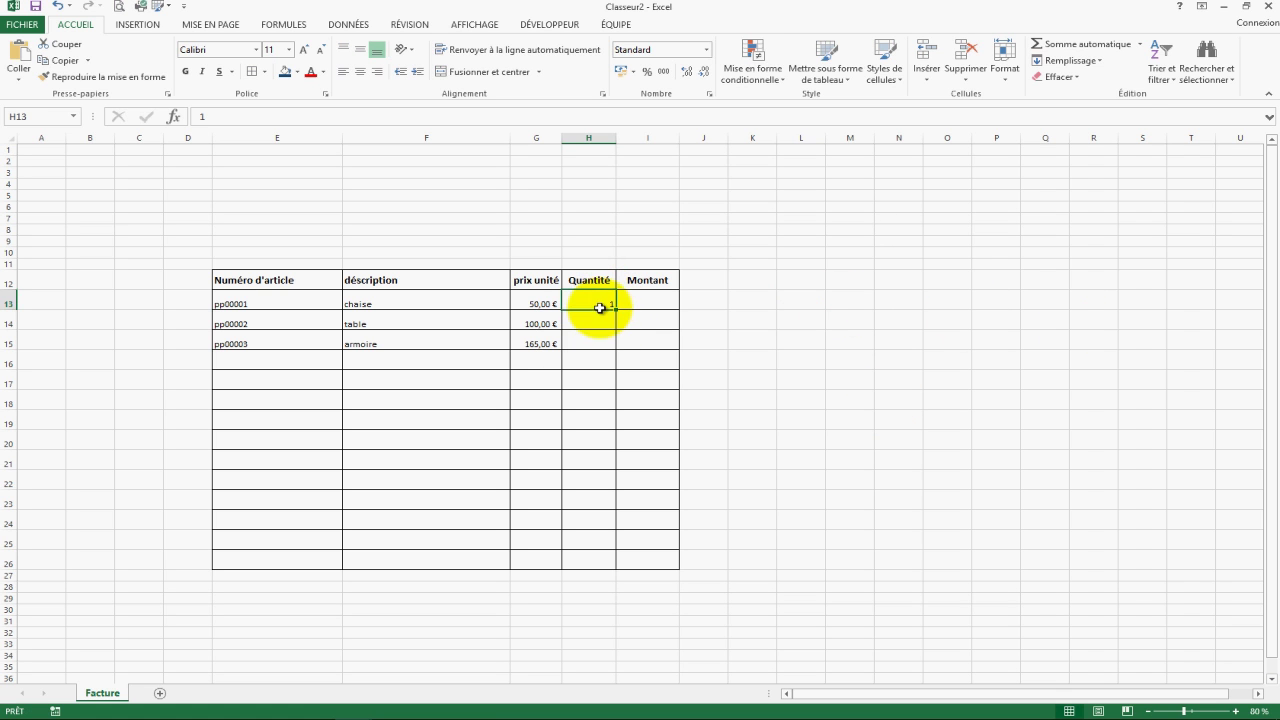
- Center the quantity cells H13:H26 both horizontally and vertically
drag(595, 305, 590, 558)
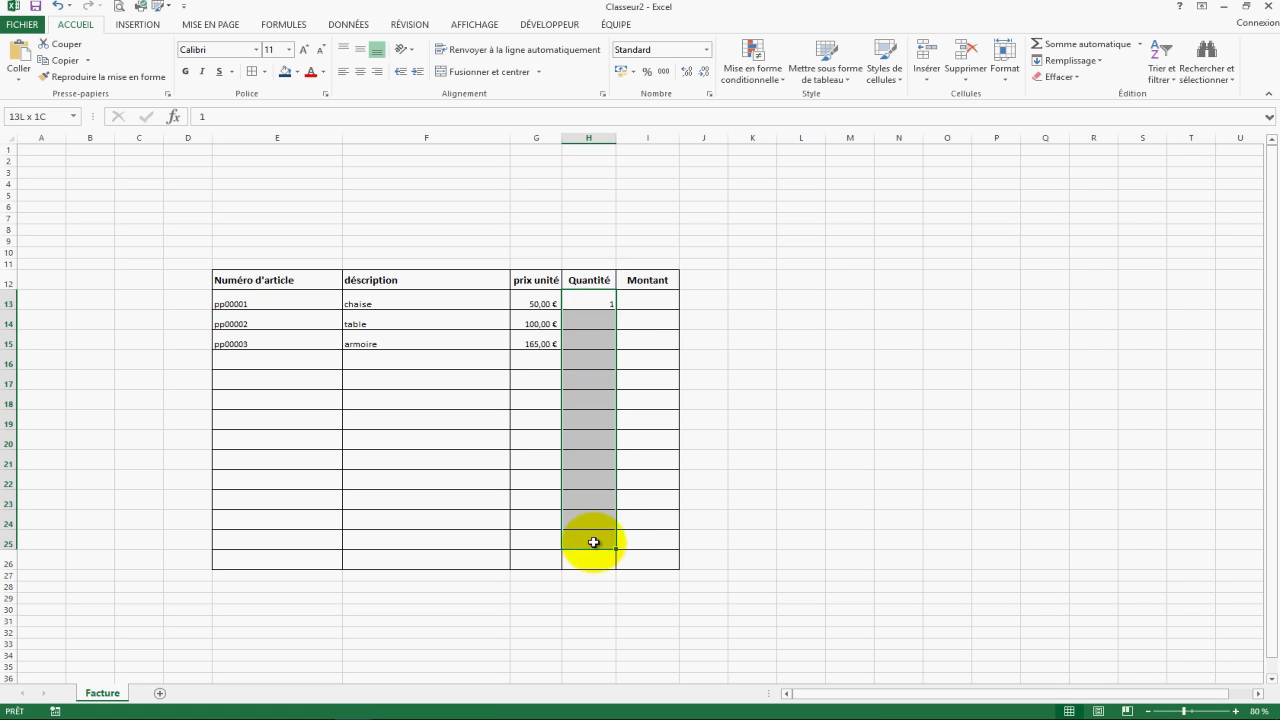
click(361, 71)
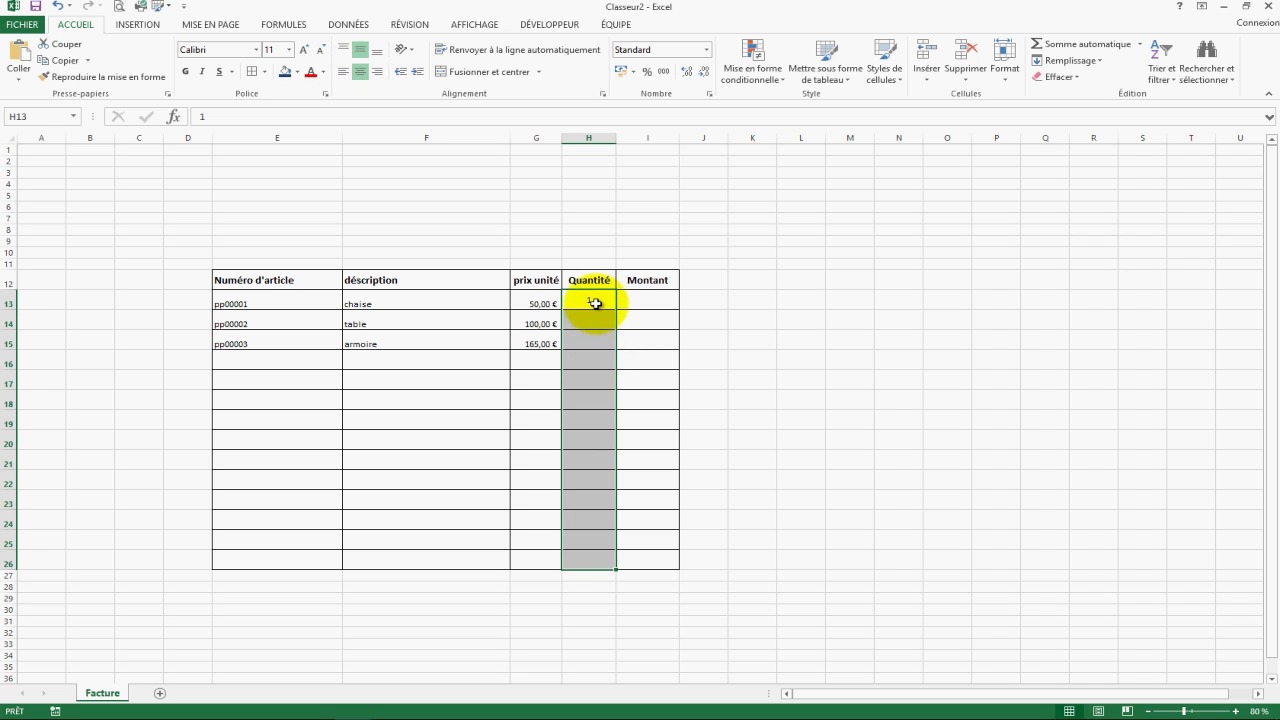
click(595, 304)
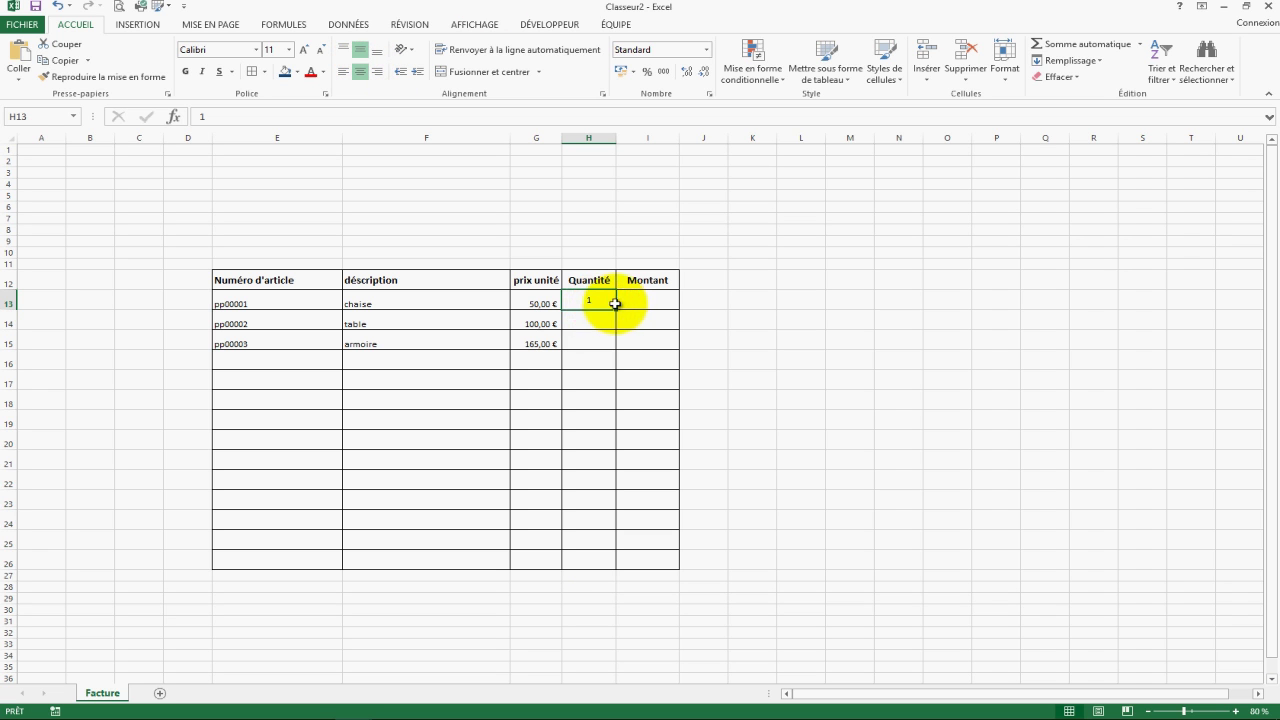
- Align the unit price cells G13:G26 vertically to the middle
click(540, 303)
click(585, 301)
drag(543, 303, 537, 560)
click(360, 49)
click(578, 320)
click(654, 307)
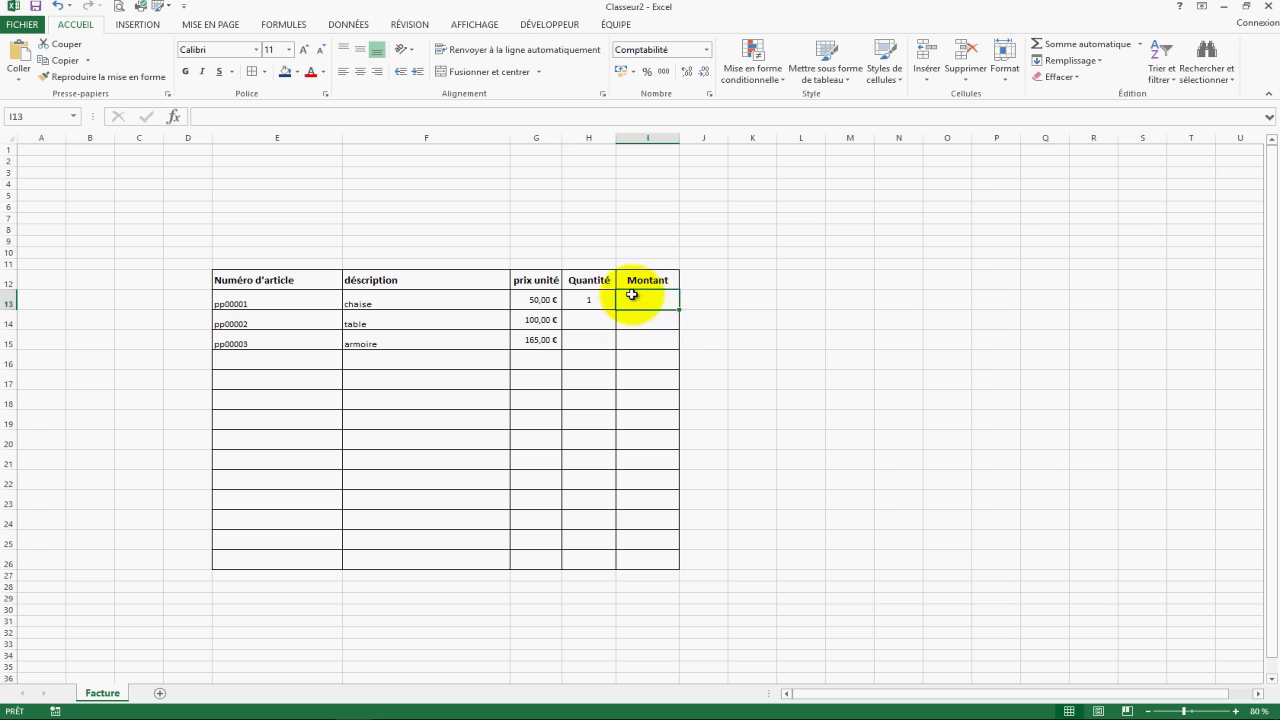
click(543, 300)
click(588, 300)
click(651, 305)
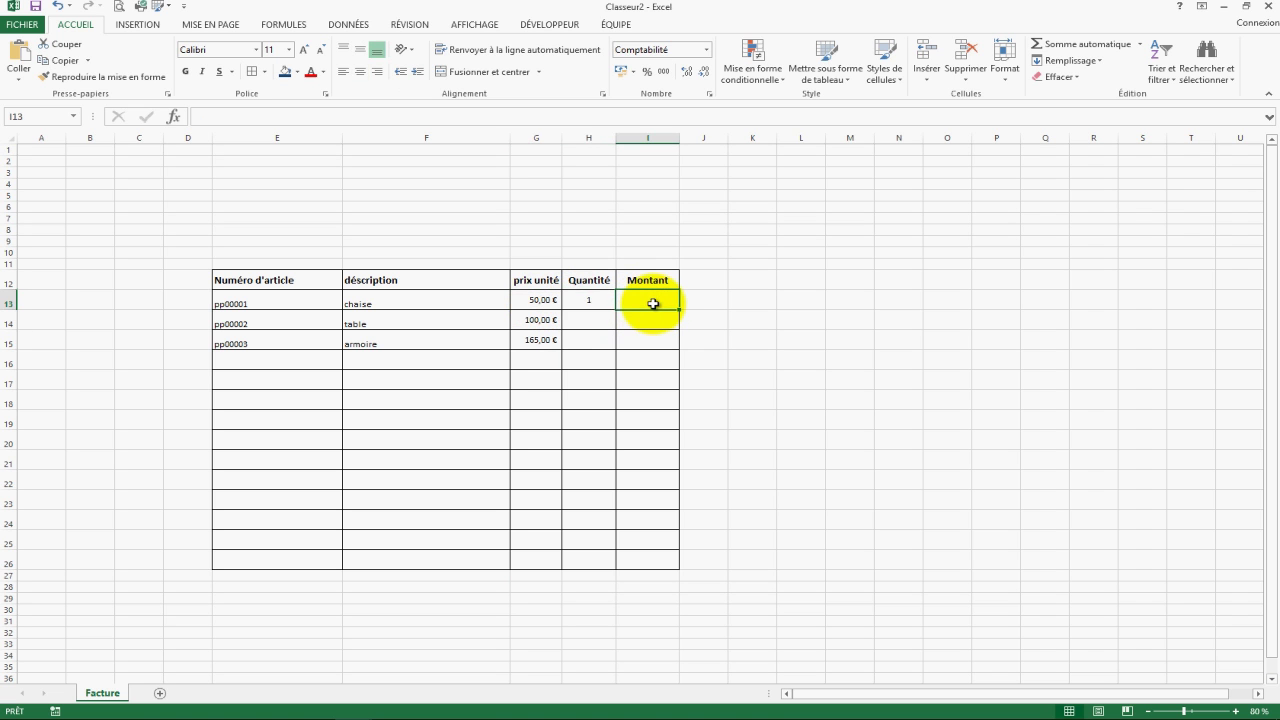
click(538, 306)
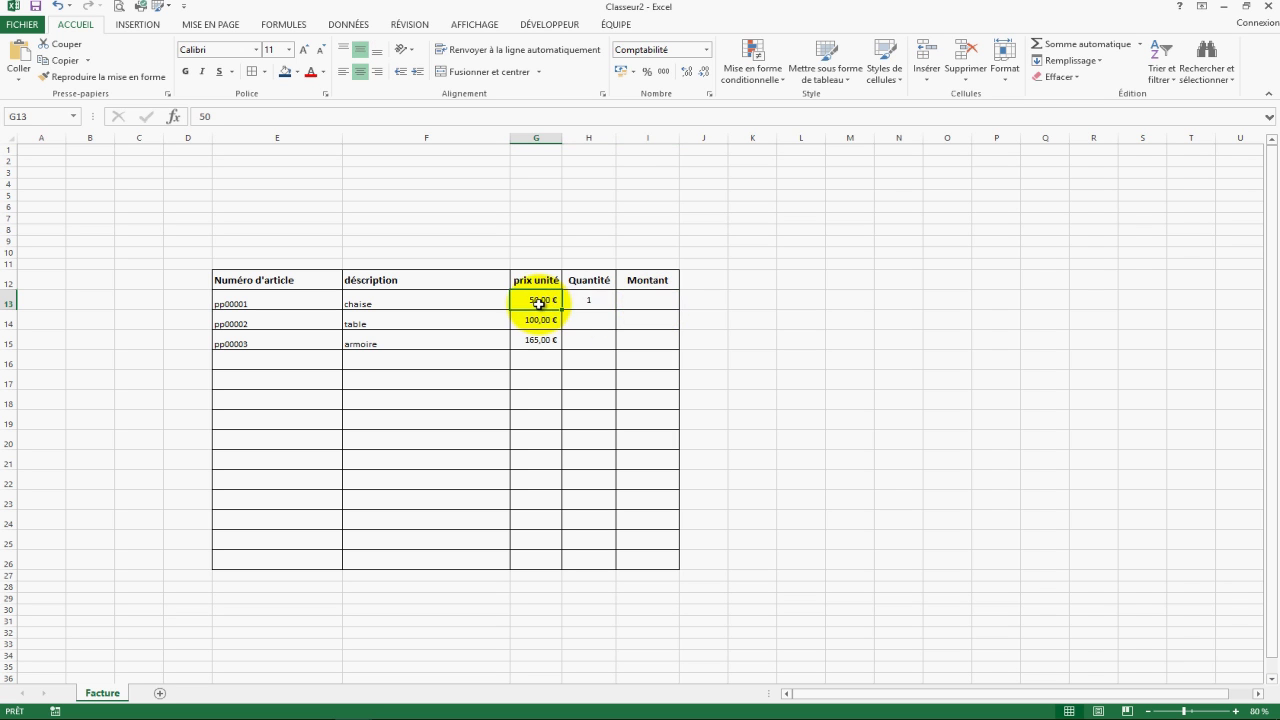
click(580, 306)
- Calculate the chaise amount in I13 with the formula =G13*H13 and align that cell vertically to the middle
click(651, 304)
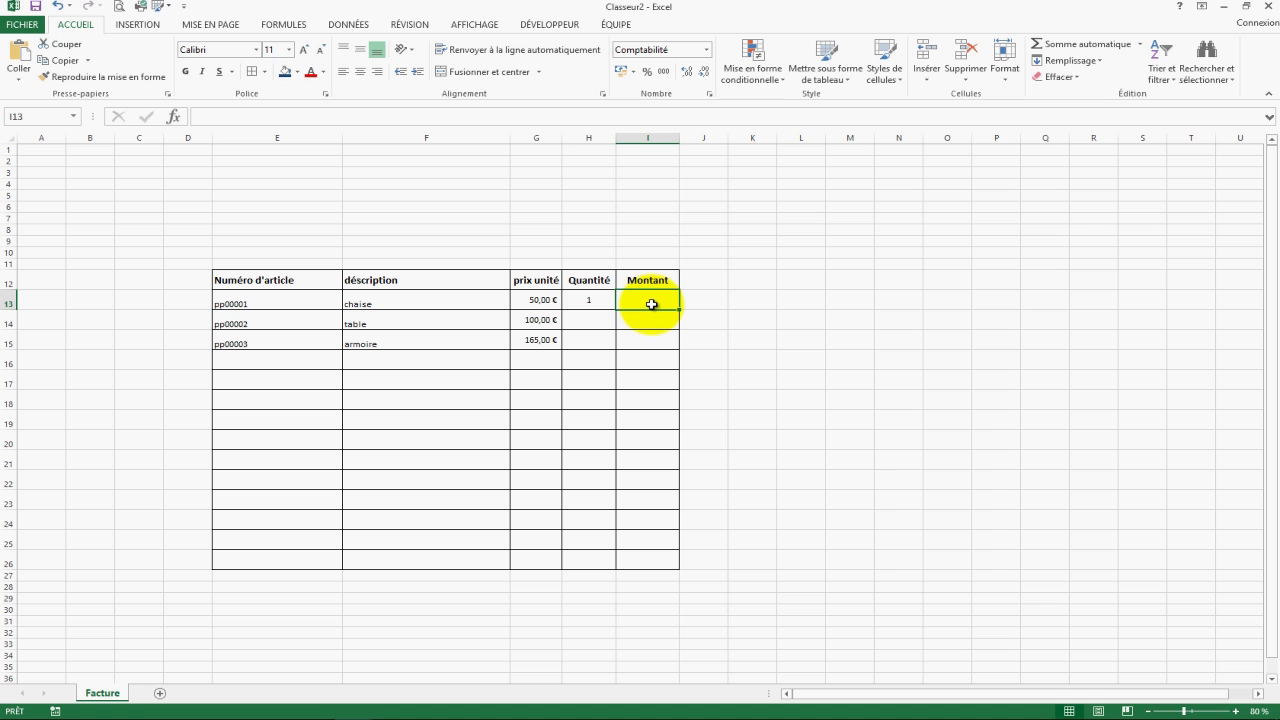
text(=)
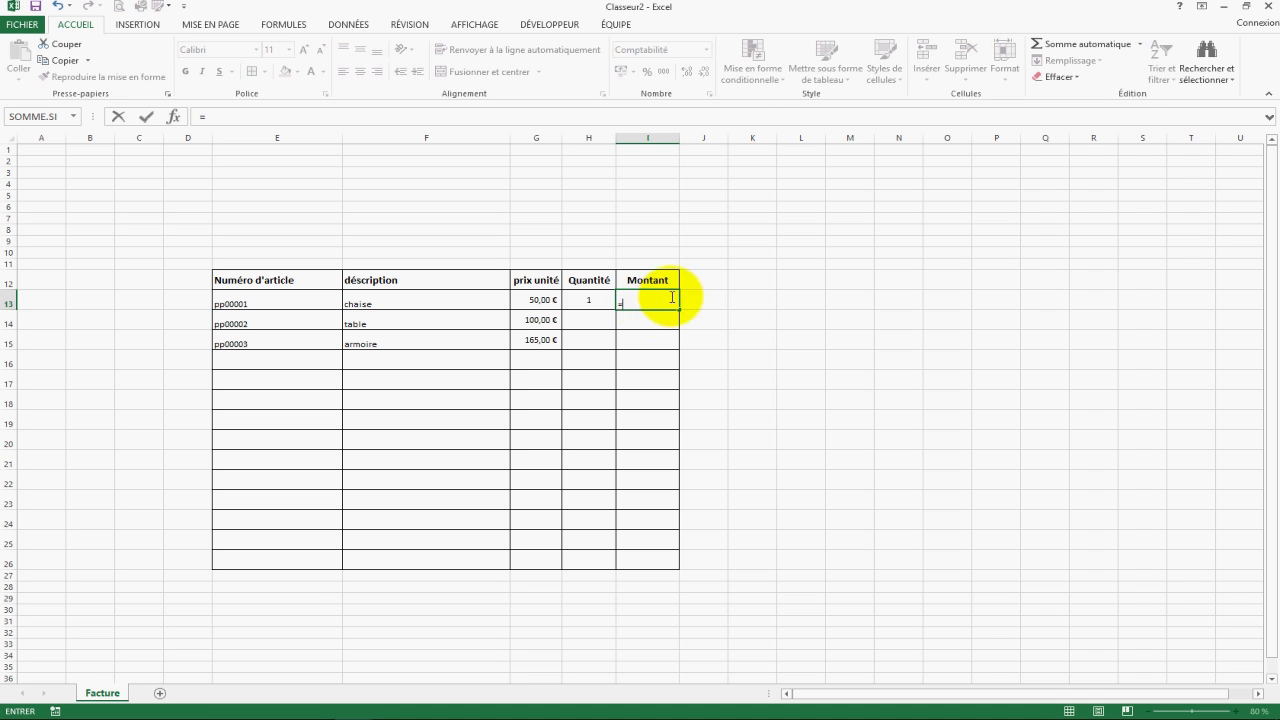
click(537, 301)
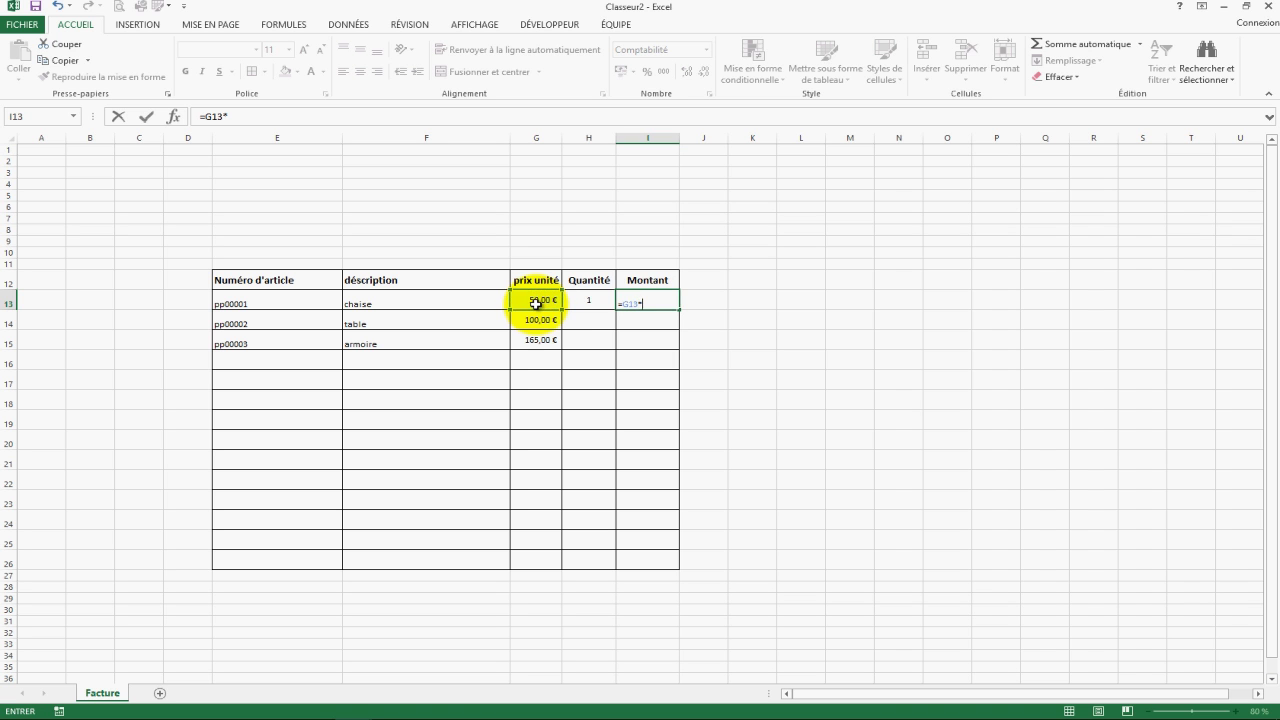
text(*)
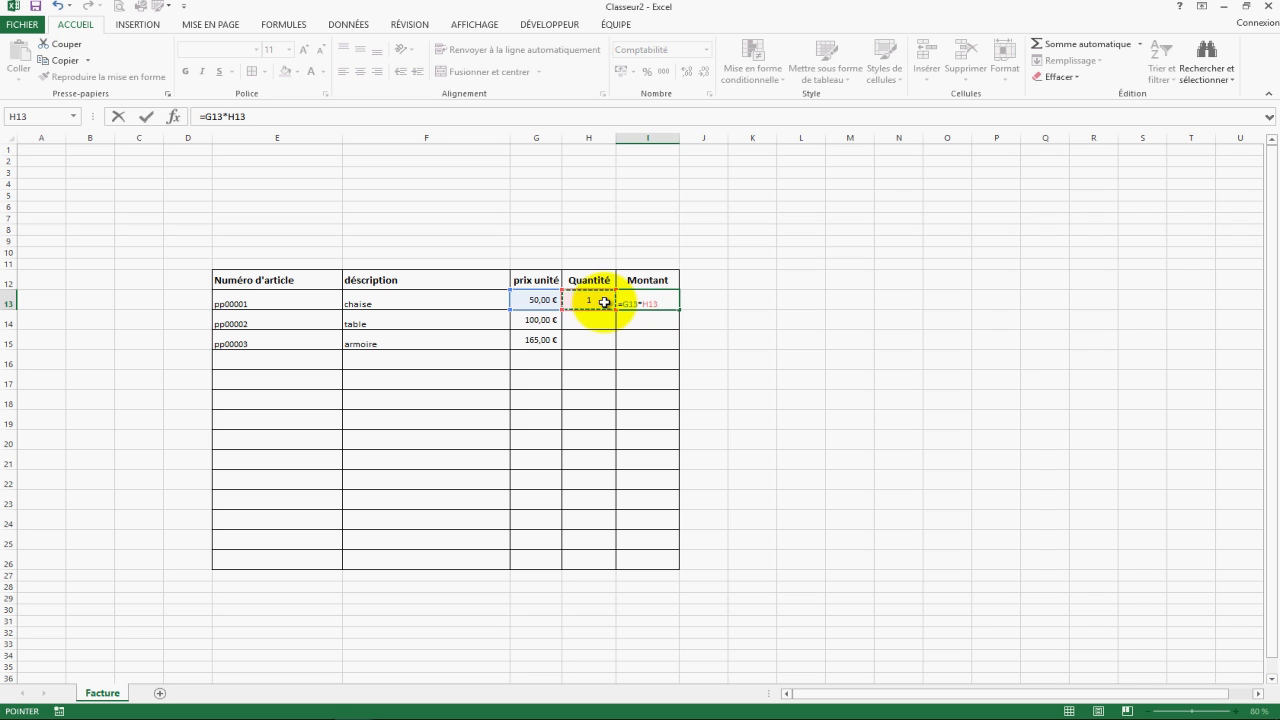
key(Return)
click(658, 304)
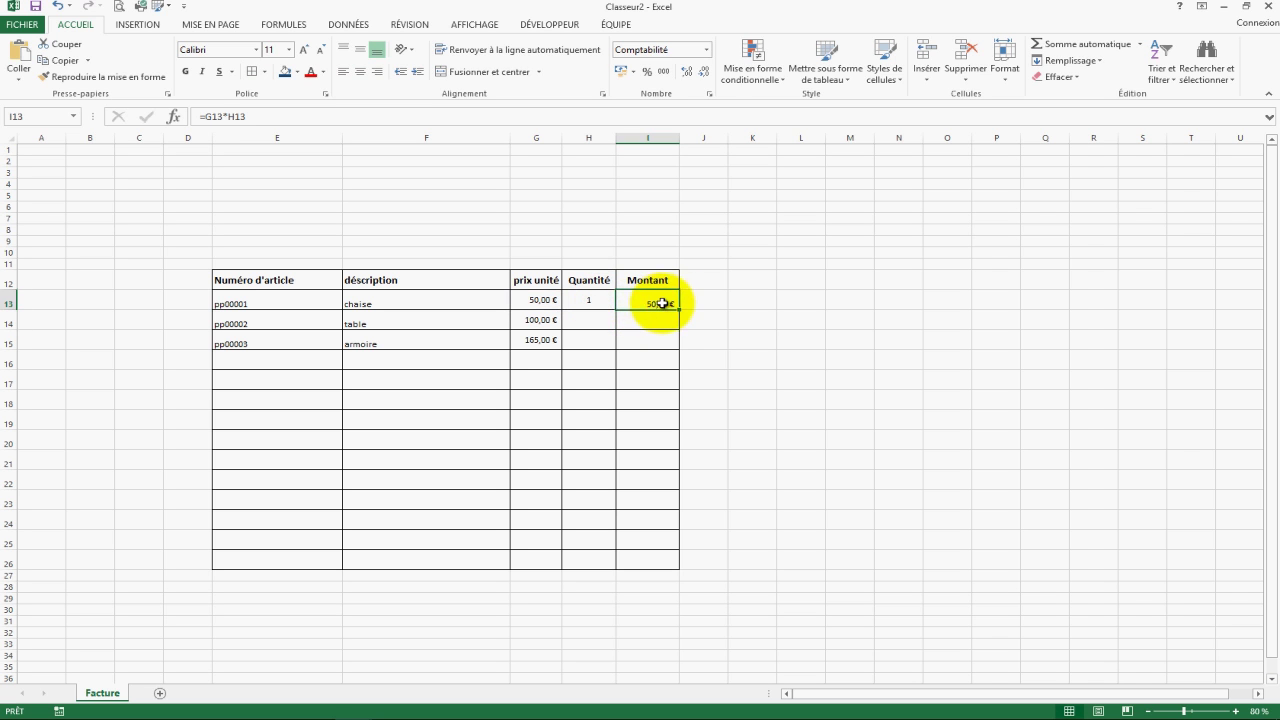
click(359, 49)
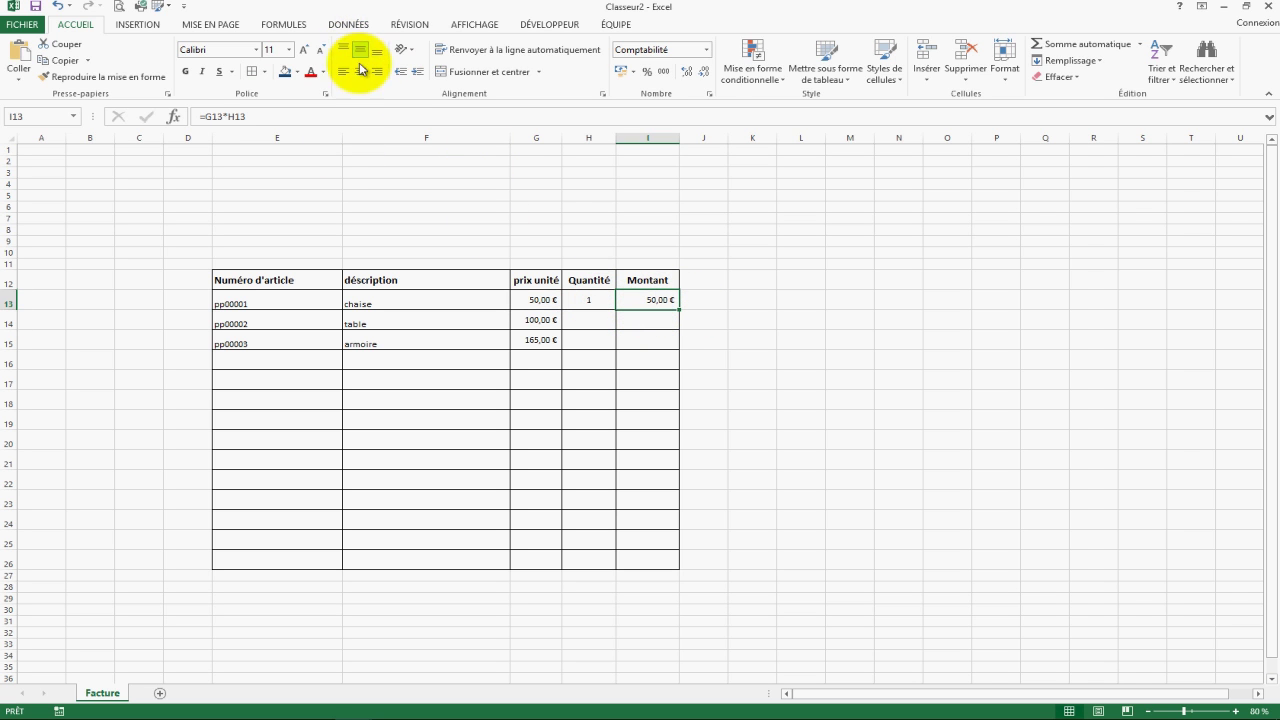
- Test the amount formula by changing the chaise quantity in H13 to 2, 3 and 4, and set it back to 1
click(597, 302)
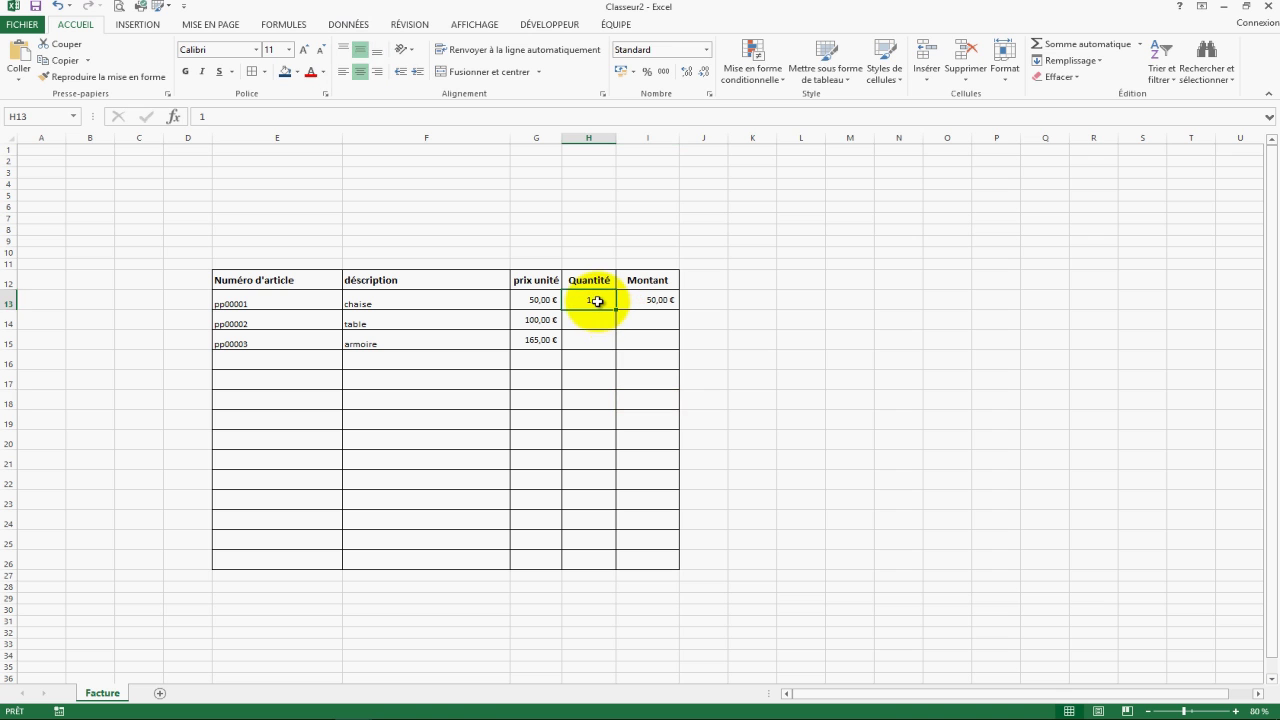
text(2)
key(Return)
click(589, 301)
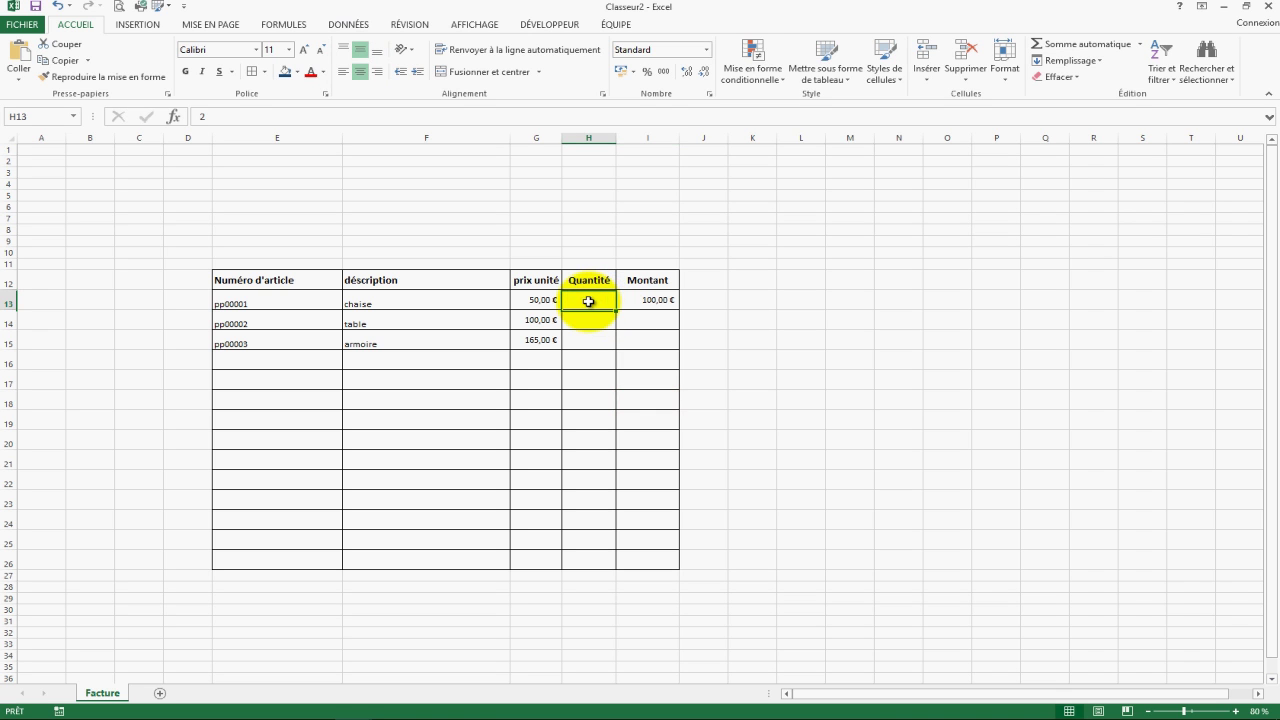
text(3)
key(Return)
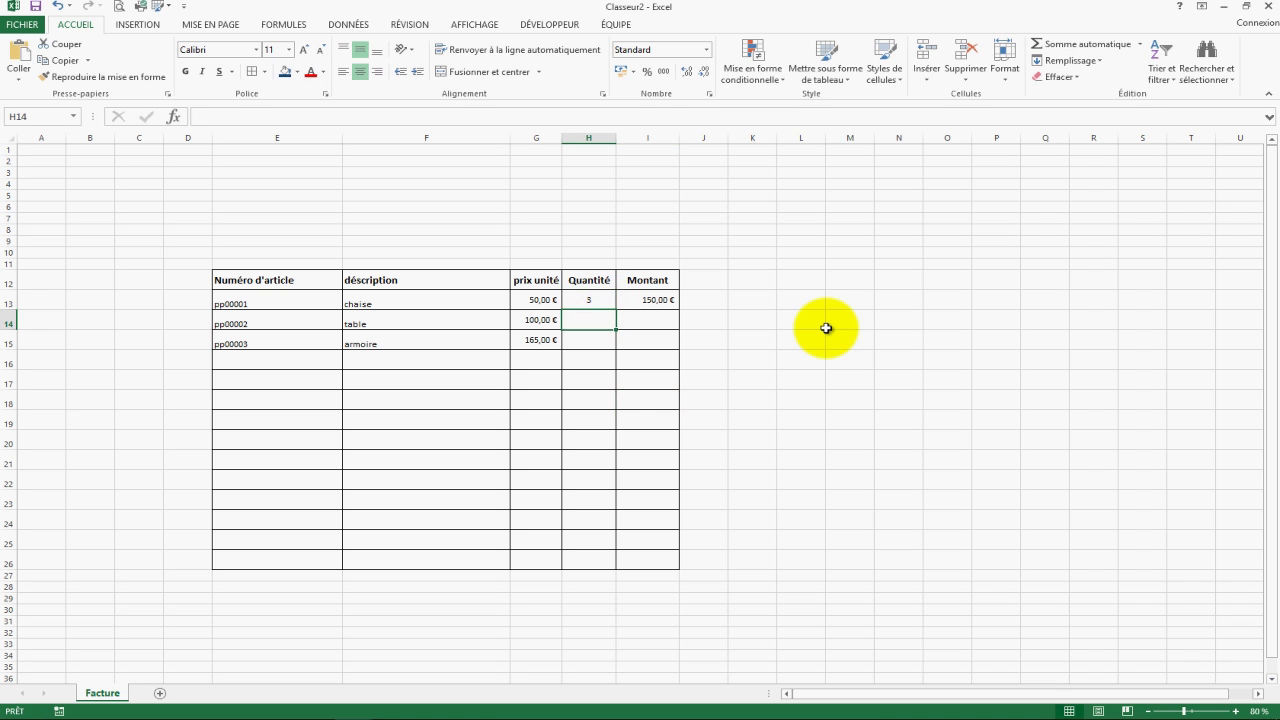
click(592, 301)
text(4)
key(Return)
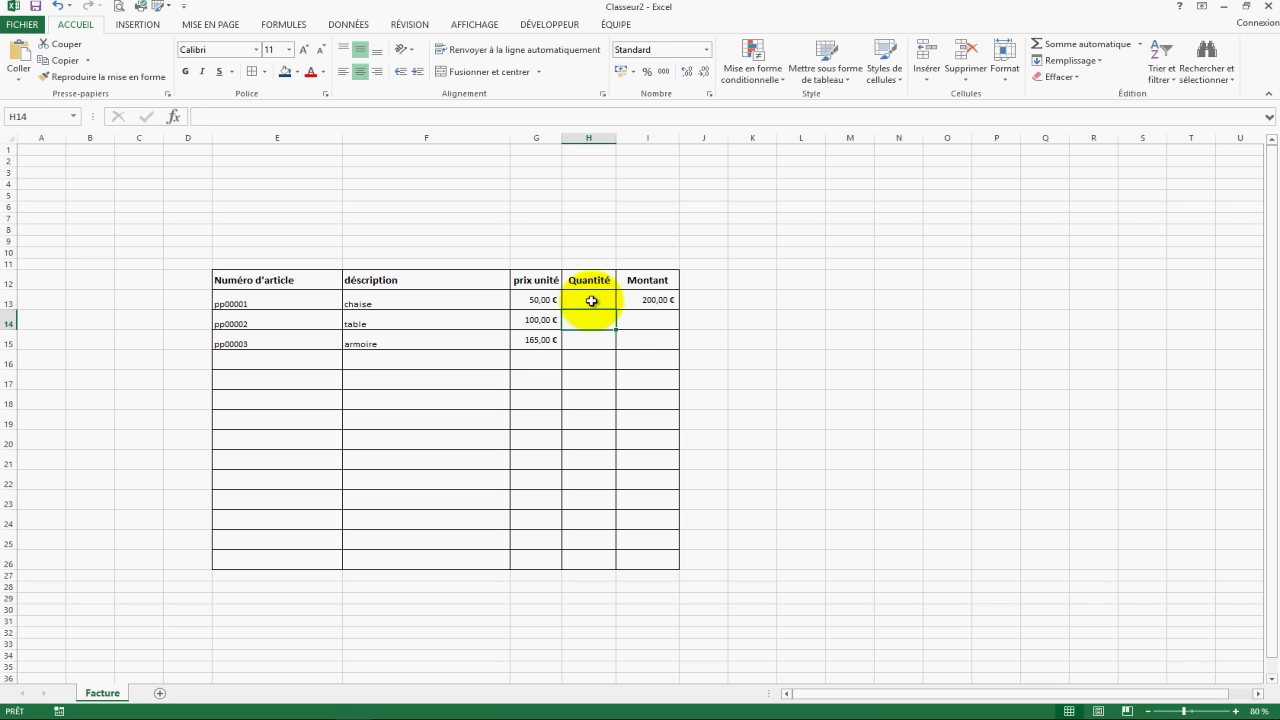
click(592, 301)
text(1)
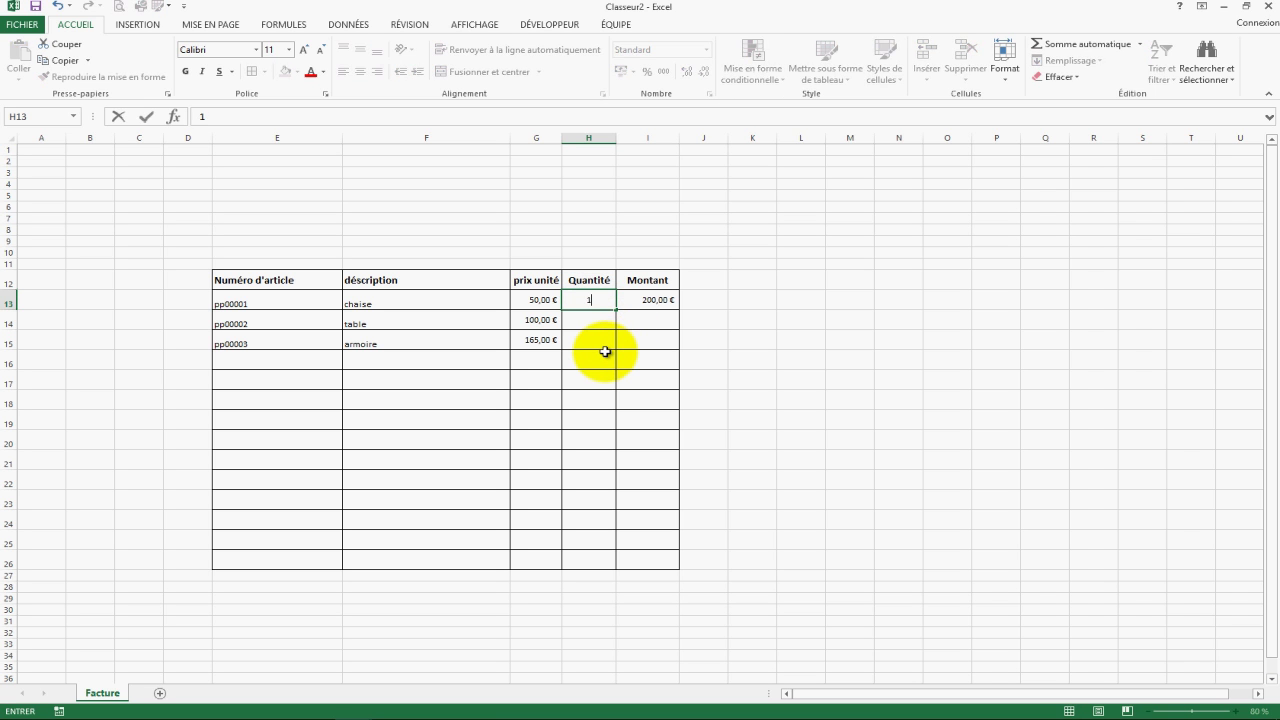
key(Return)
- Copy the amount formula from I13 down through I26
click(652, 300)
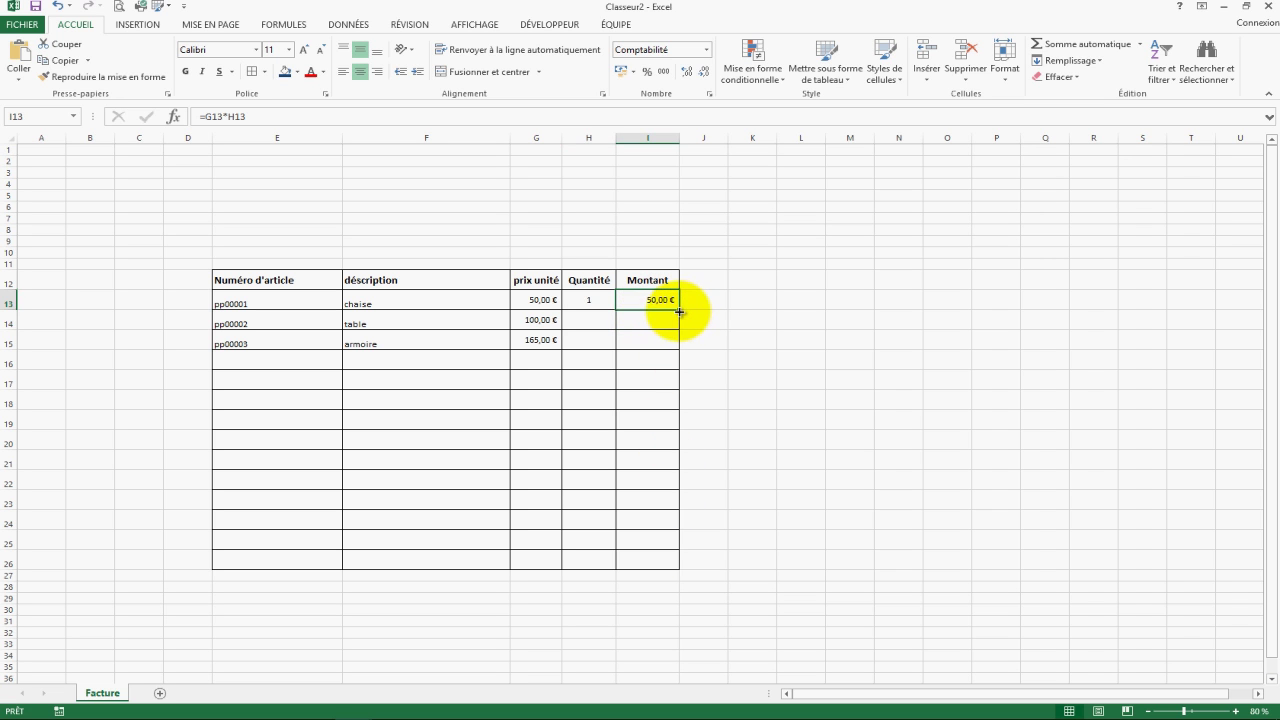
click(652, 322)
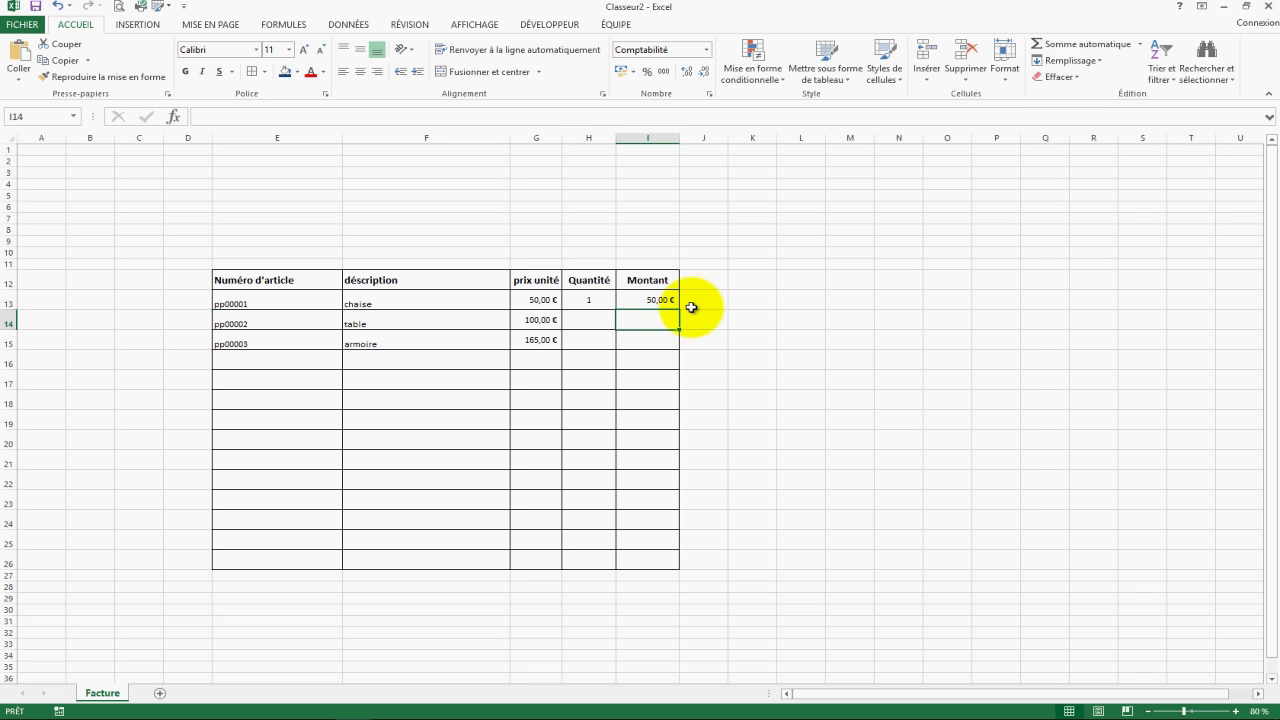
click(625, 300)
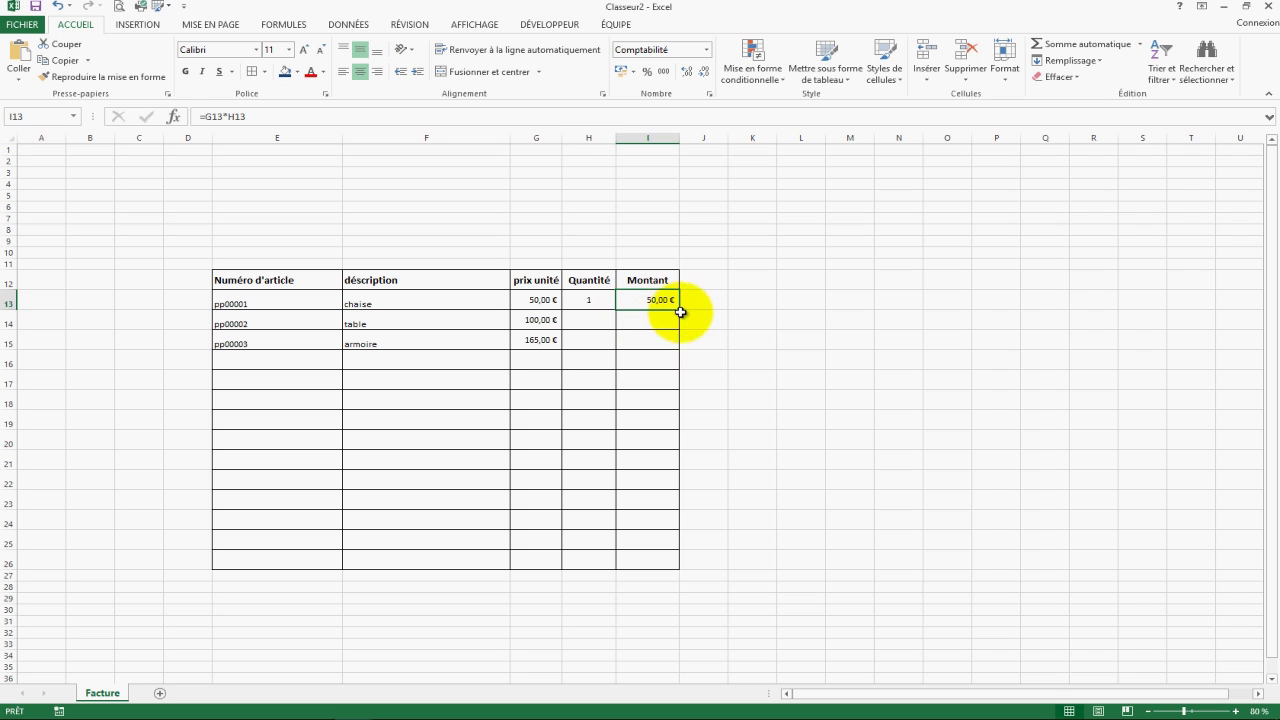
drag(681, 312, 674, 576)
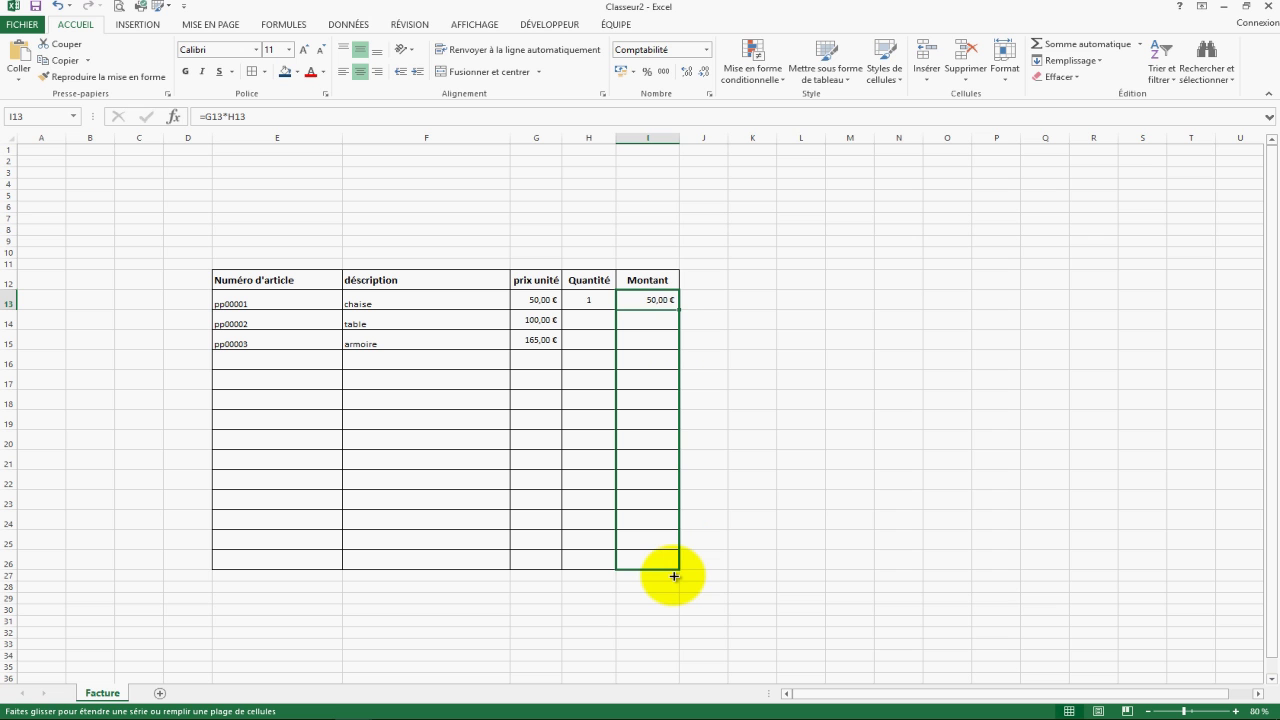
drag(674, 576, 674, 576)
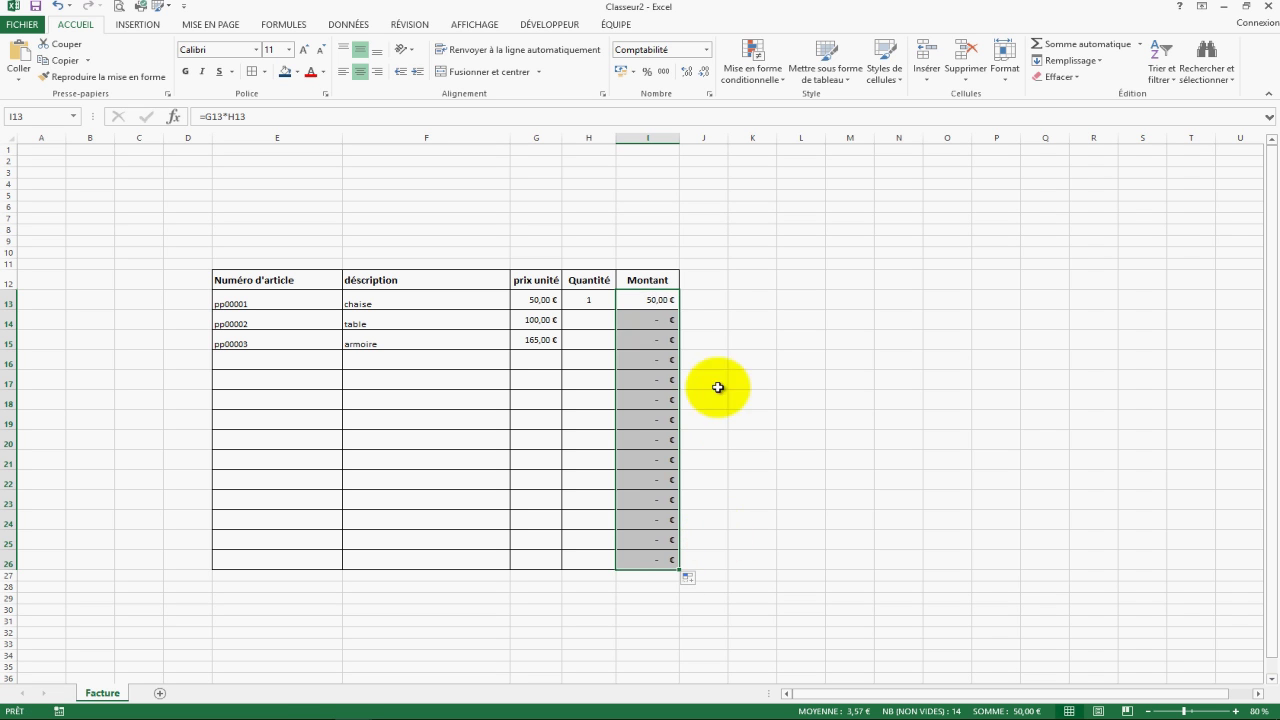
drag(645, 440, 668, 326)
click(809, 363)
- Enter a quantity of 2 for the table in H14 and 1 for the armoire in H15
click(597, 328)
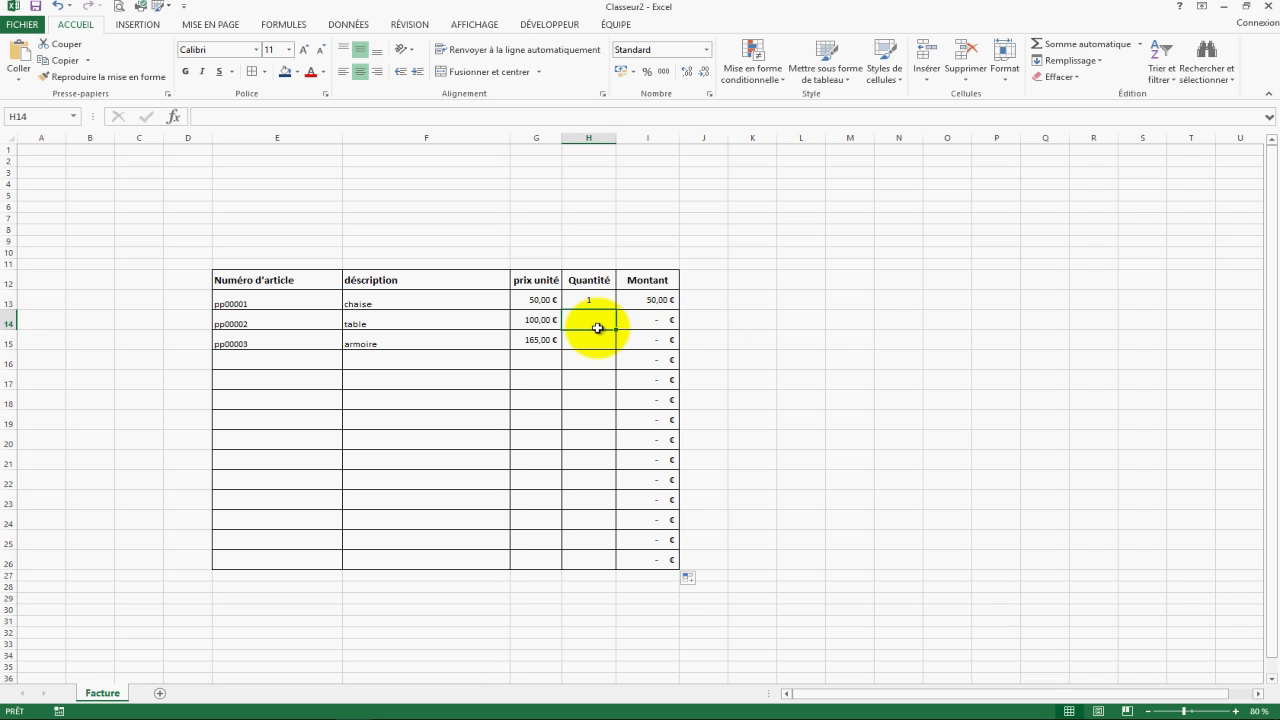
text(2)
key(ctrl+Return)
text(2)
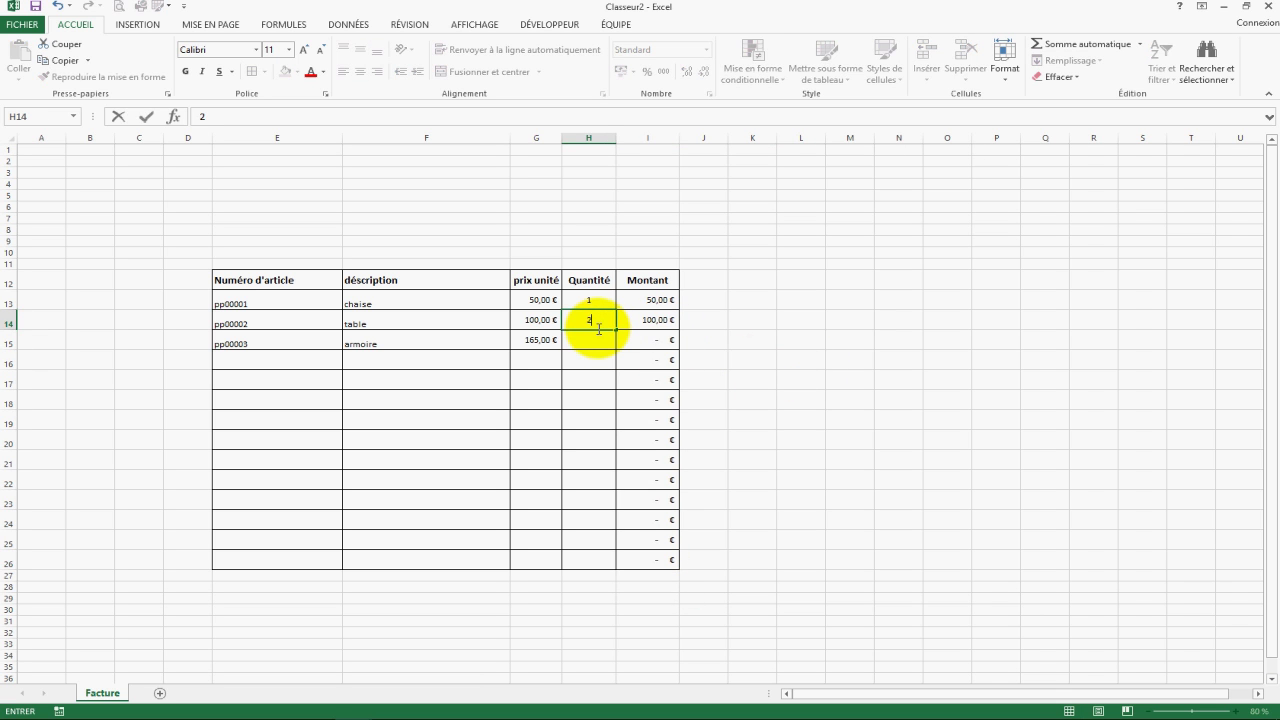
key(Return)
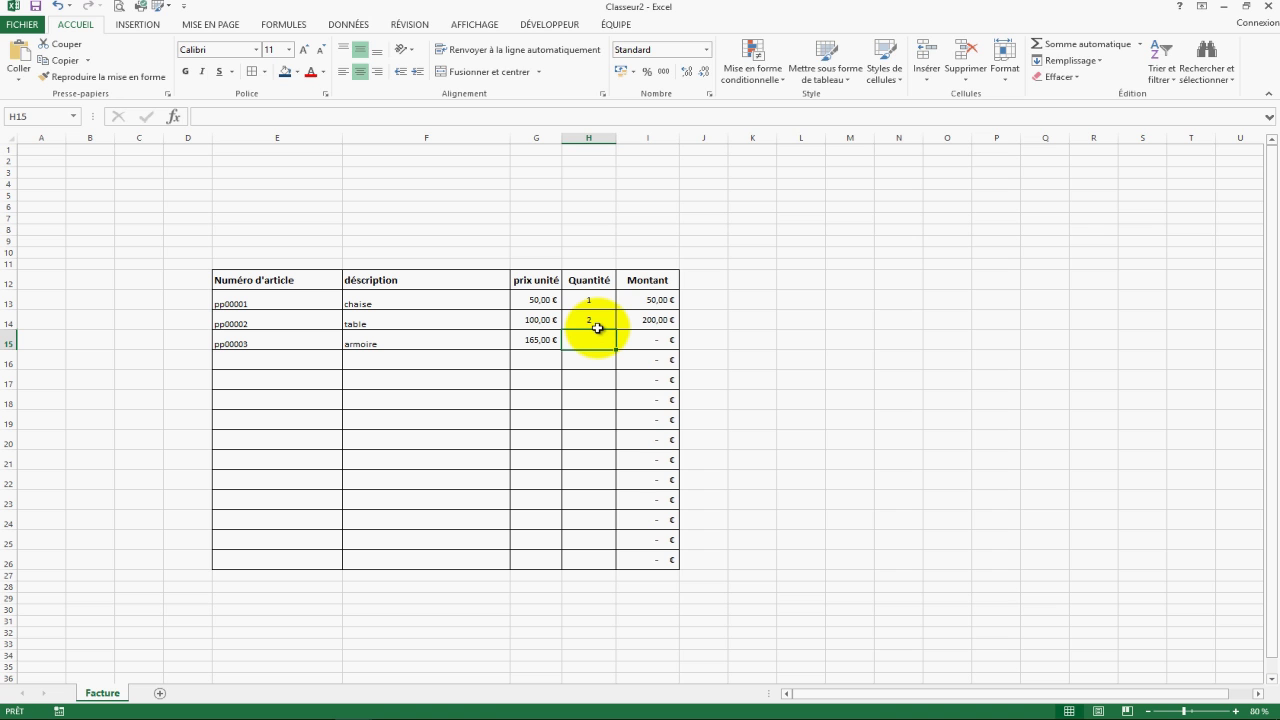
text(1)
click(660, 362)
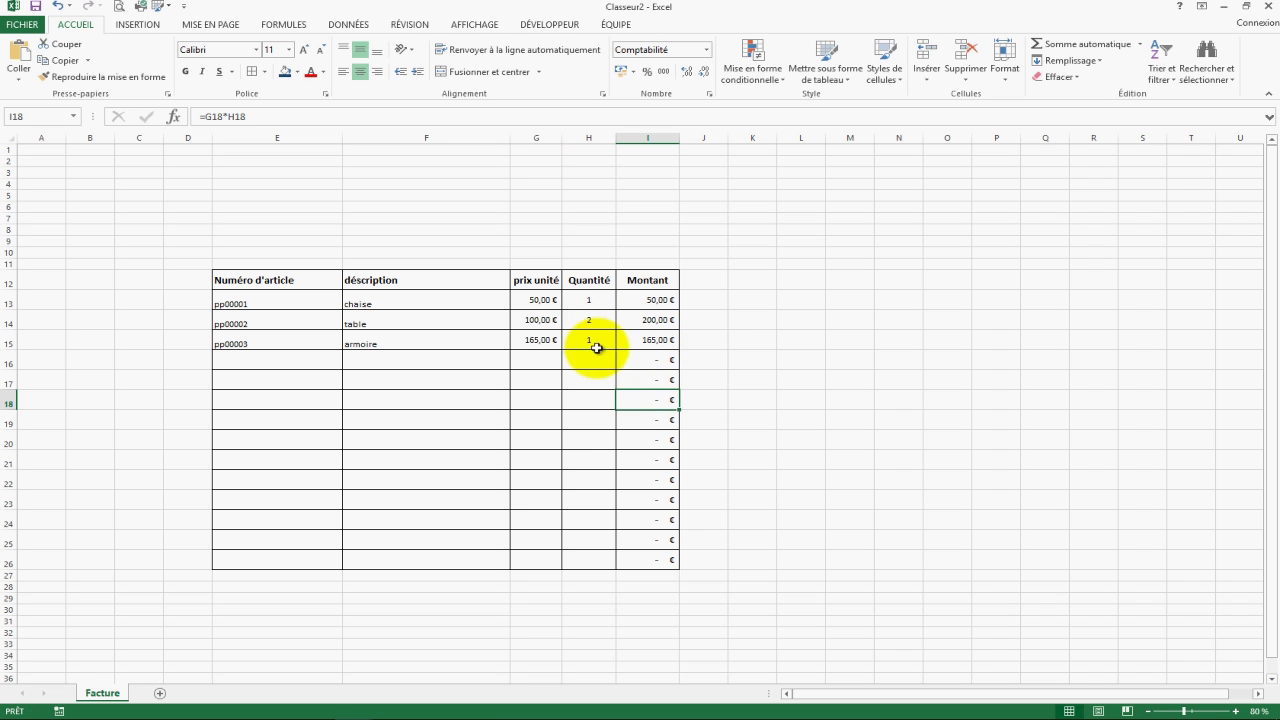
key(Down)
key(Down)
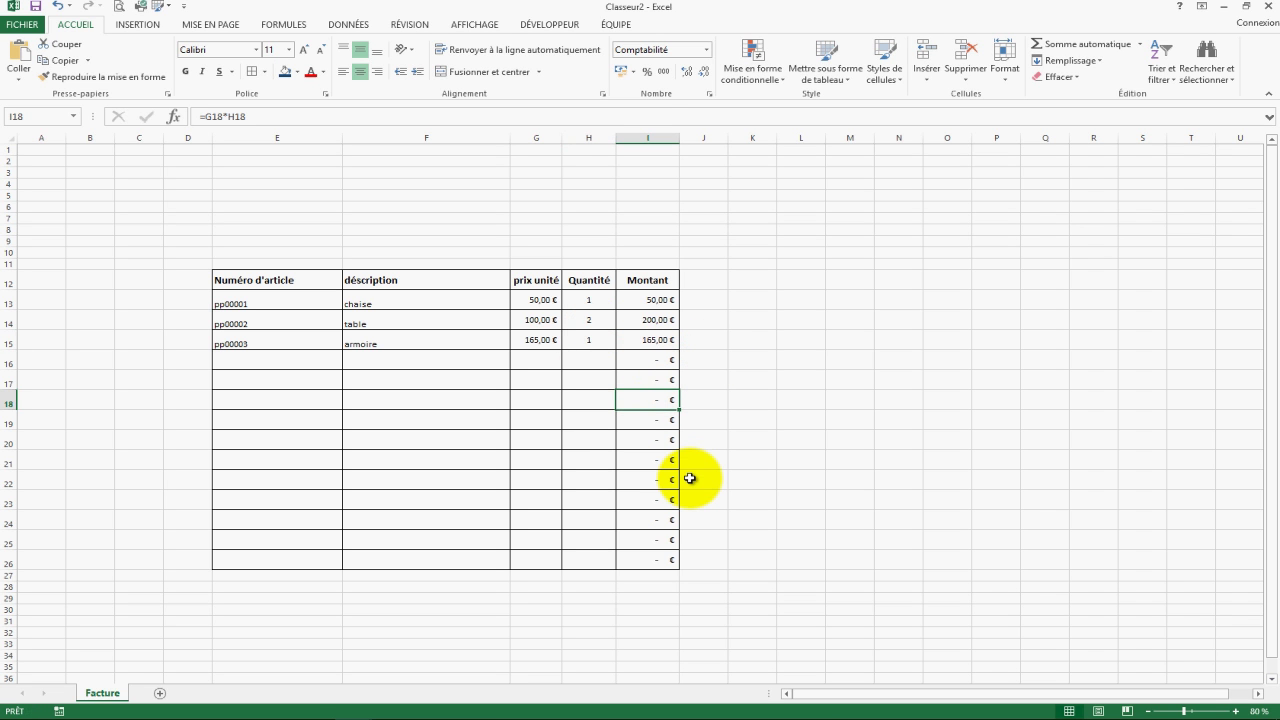
- Increase the height of row 27 directly below the invoice table
click(263, 575)
drag(7, 580, 10, 592)
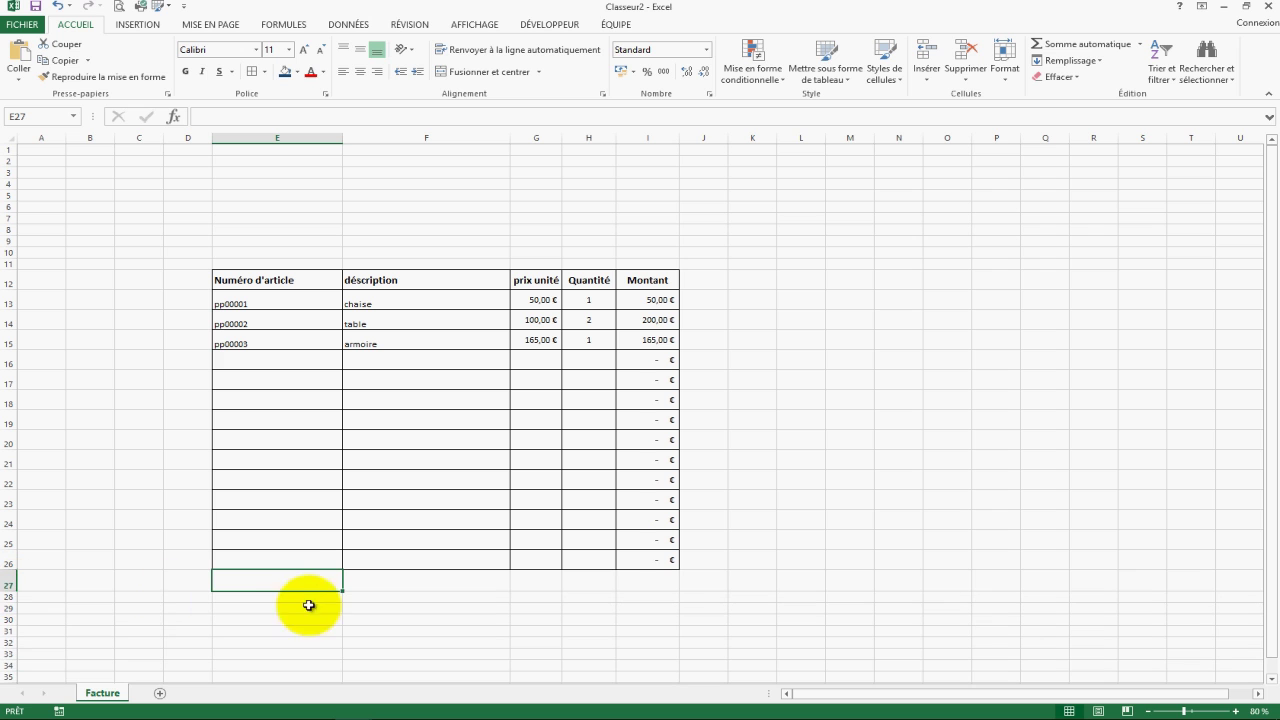
- Enter the label "Sous Total HTVA" in E27, directly below the invoice table
text(Total HT)
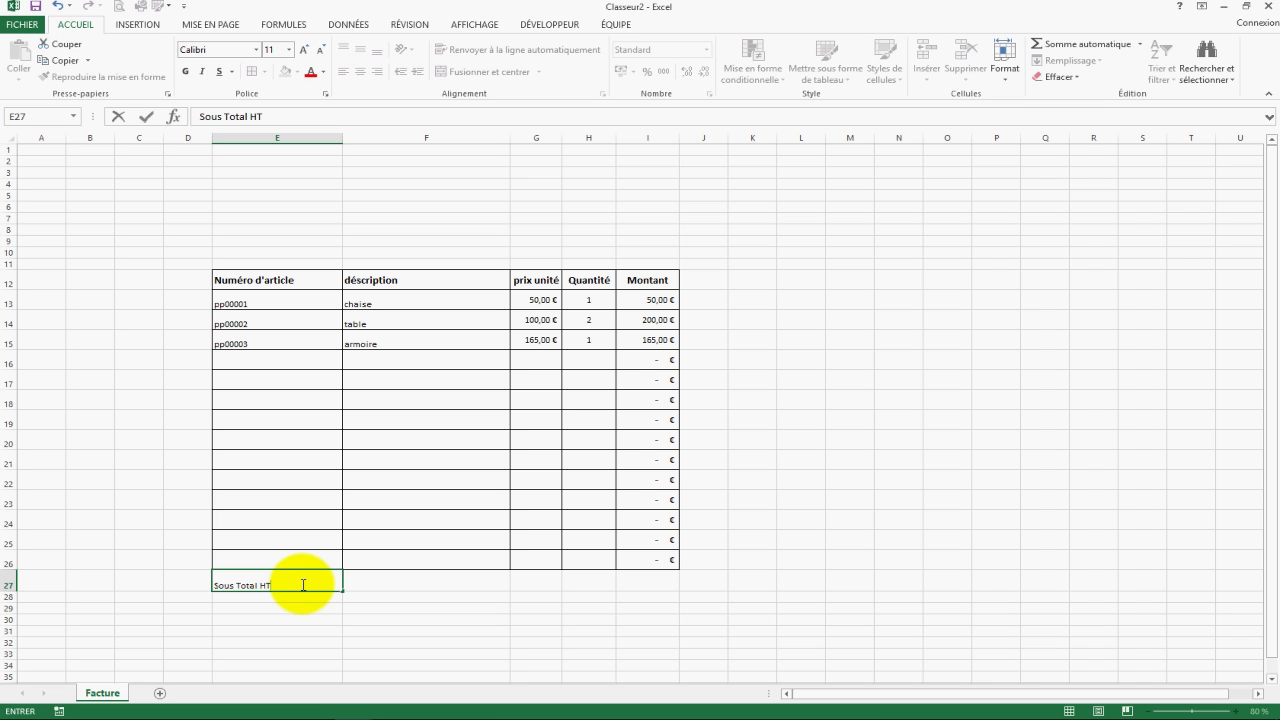
text(ous Total HTVA)
click(346, 585)
click(335, 585)
- Format the subtotal label in E27 as bold at size 20 and outline the cell with a border
click(185, 72)
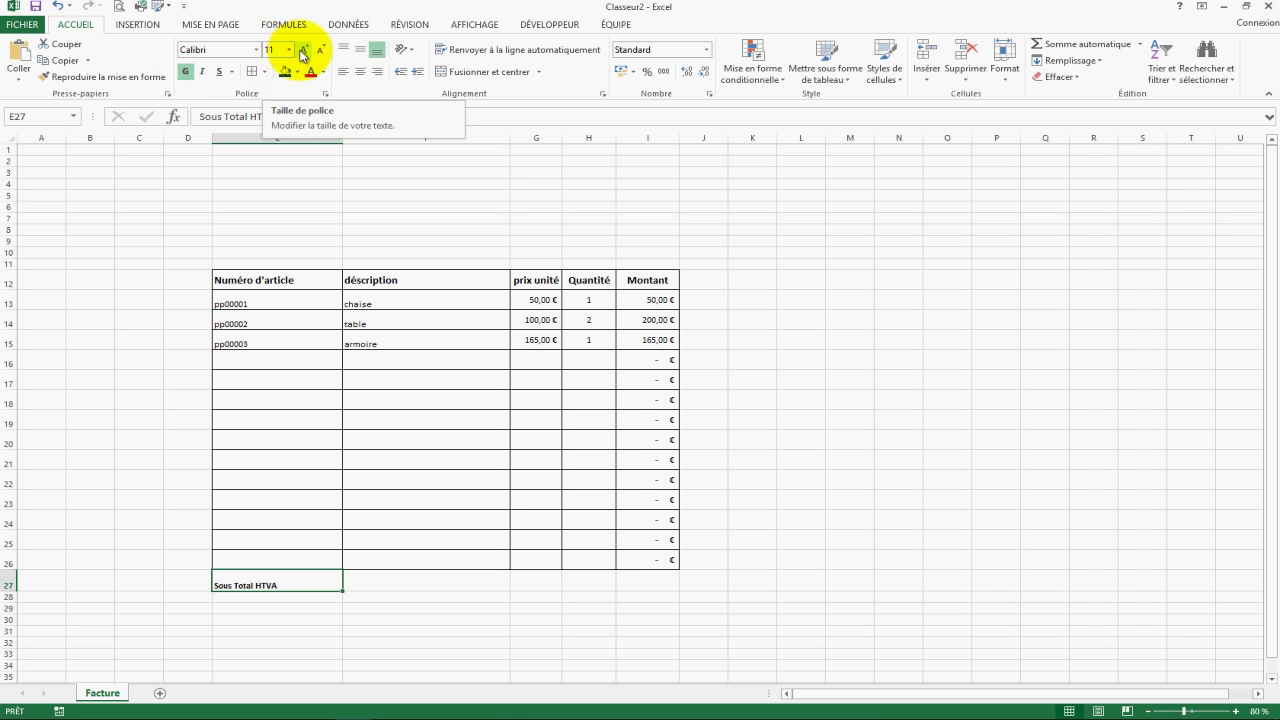
click(290, 49)
click(276, 174)
click(486, 586)
click(637, 578)
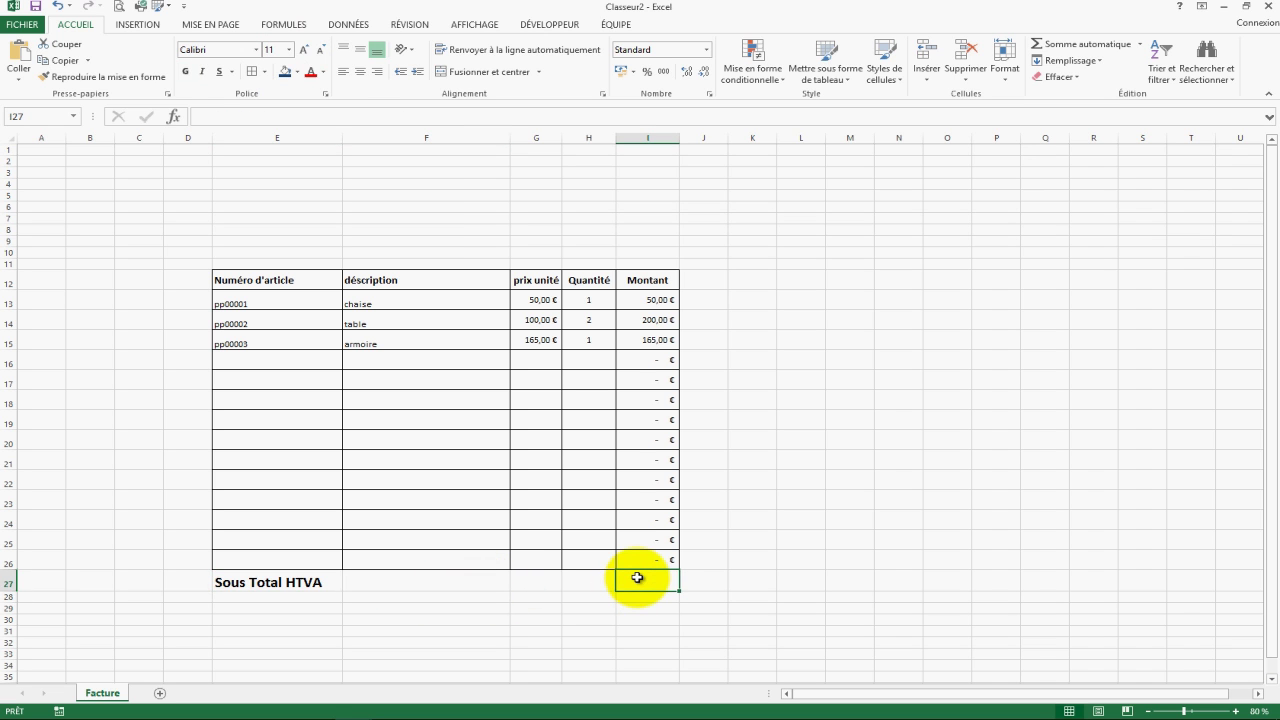
click(268, 581)
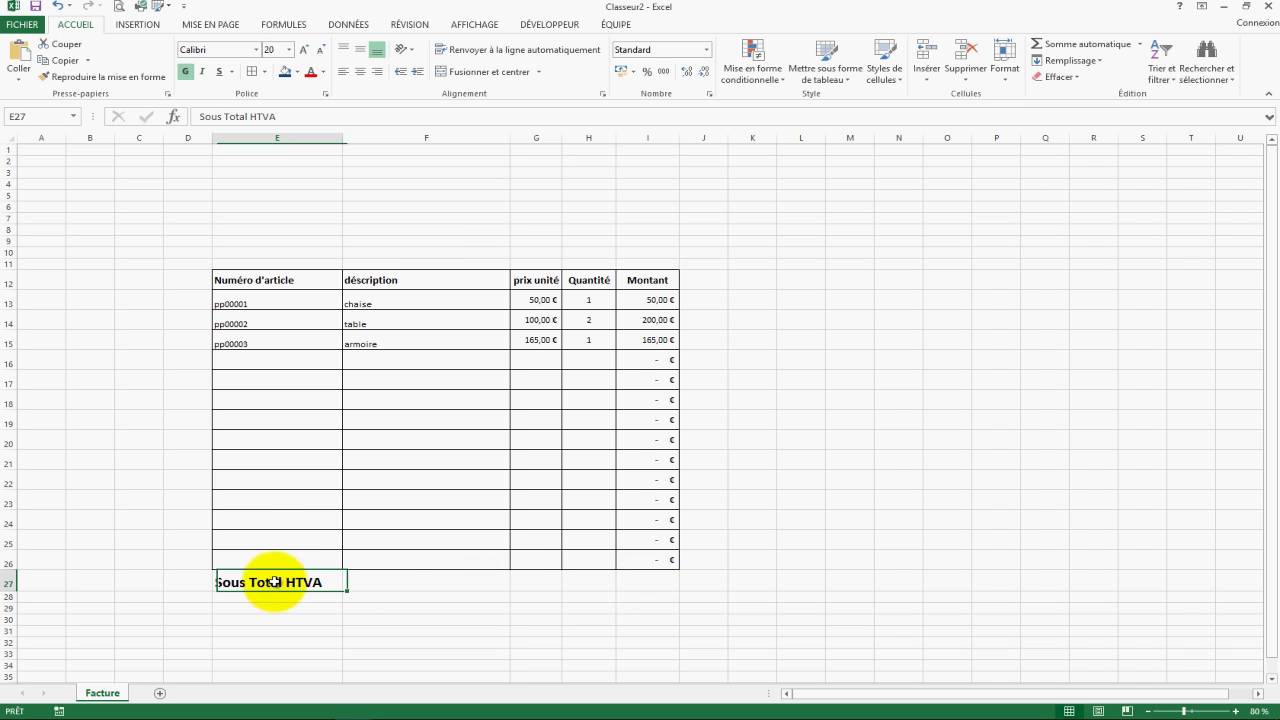
click(652, 587)
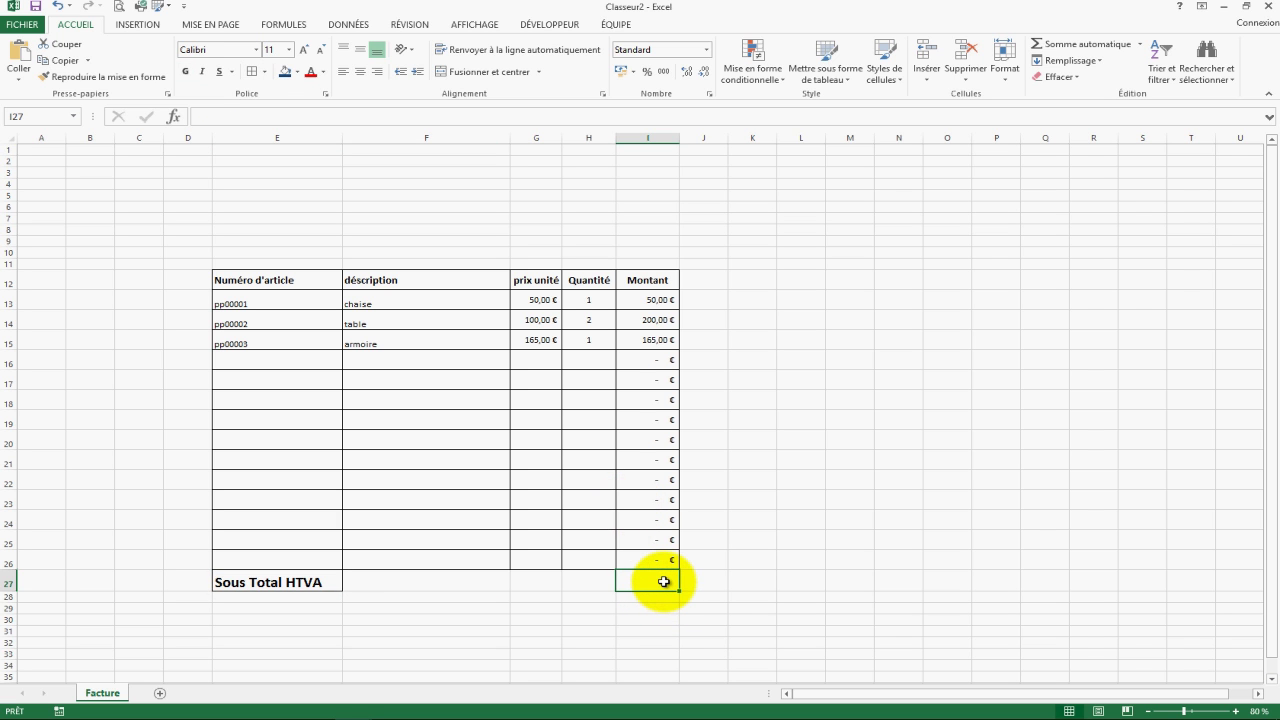
- Try adding the amounts individually in I27 with the formula =I13+I14+I15+I16+I17
click(661, 297)
drag(661, 297, 658, 559)
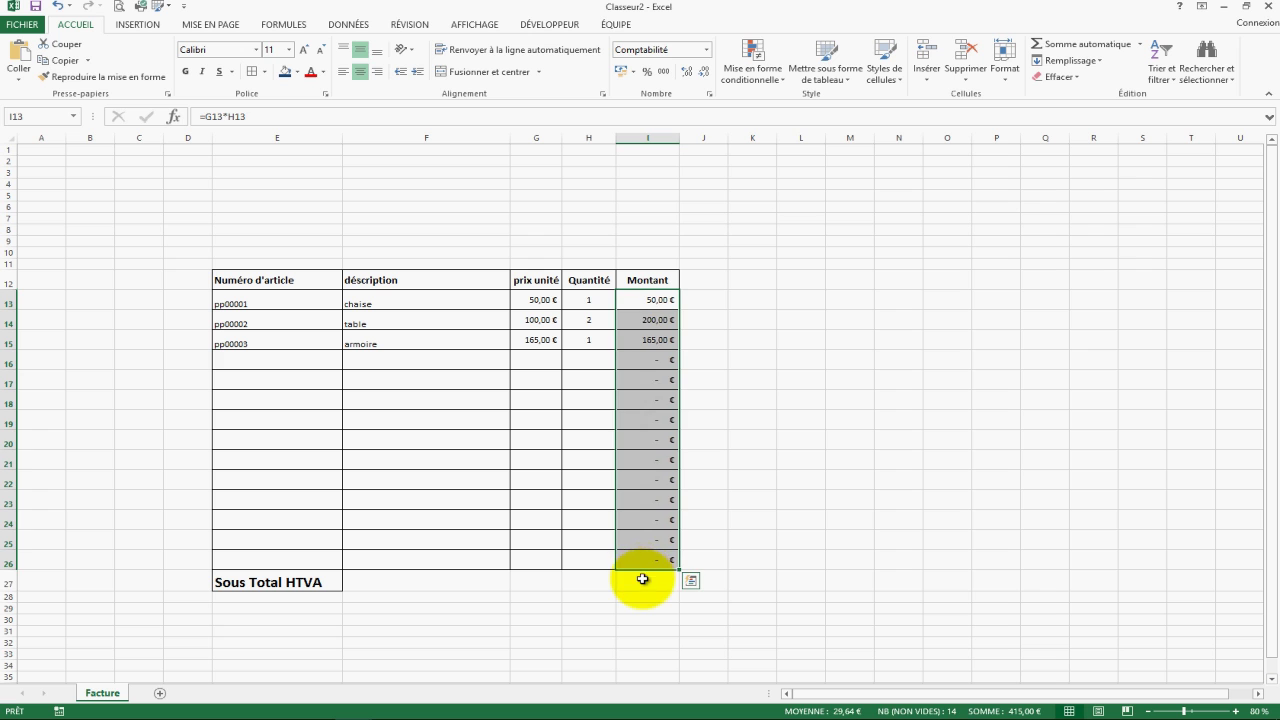
click(642, 579)
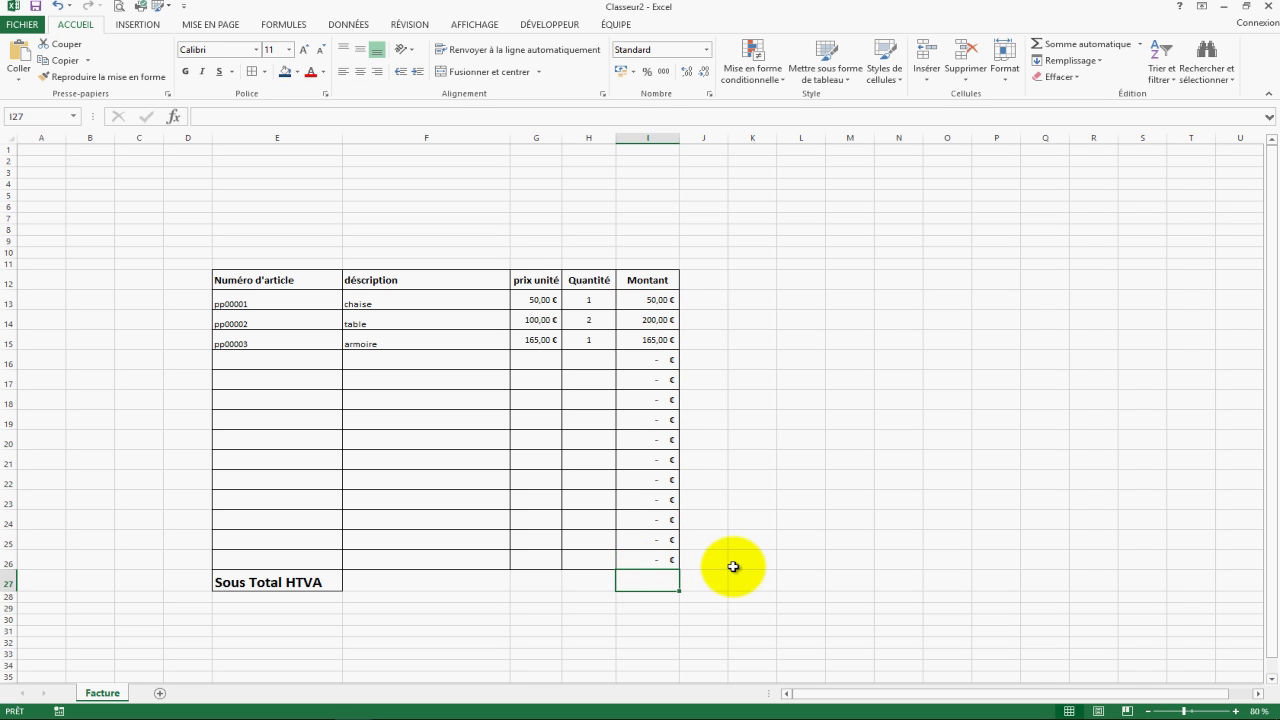
text(=)
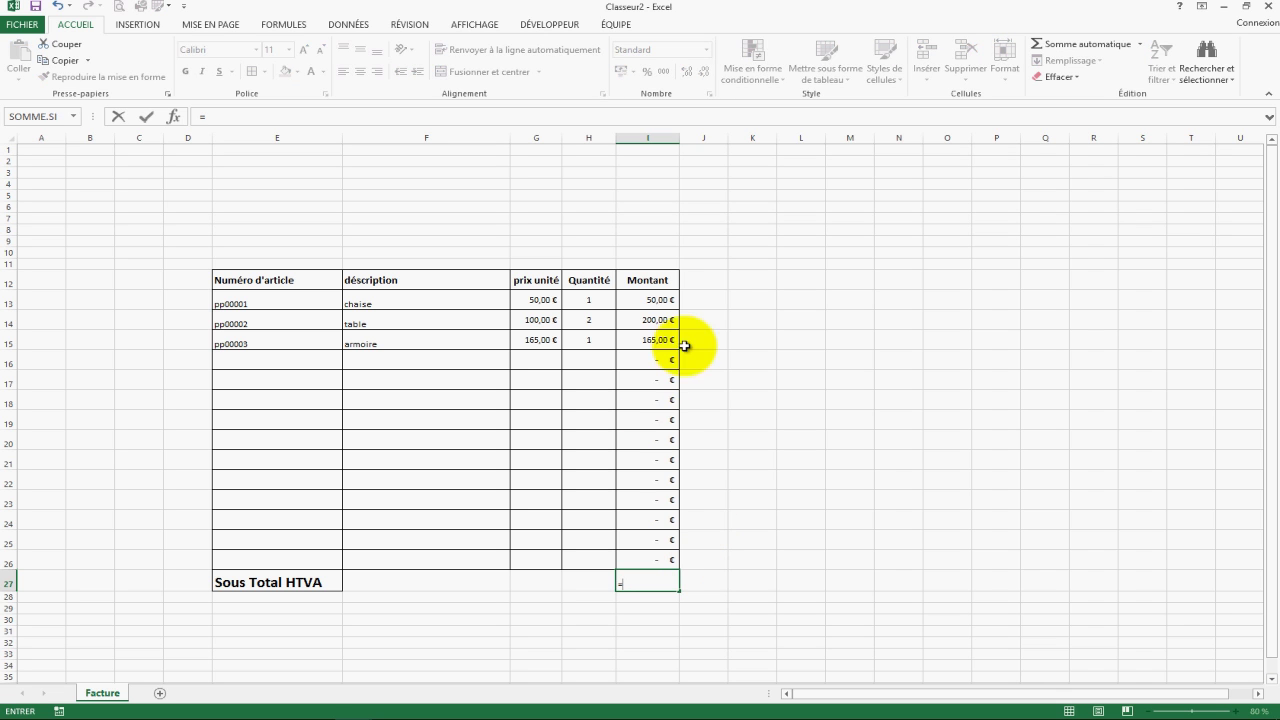
click(651, 298)
text(+)
click(655, 319)
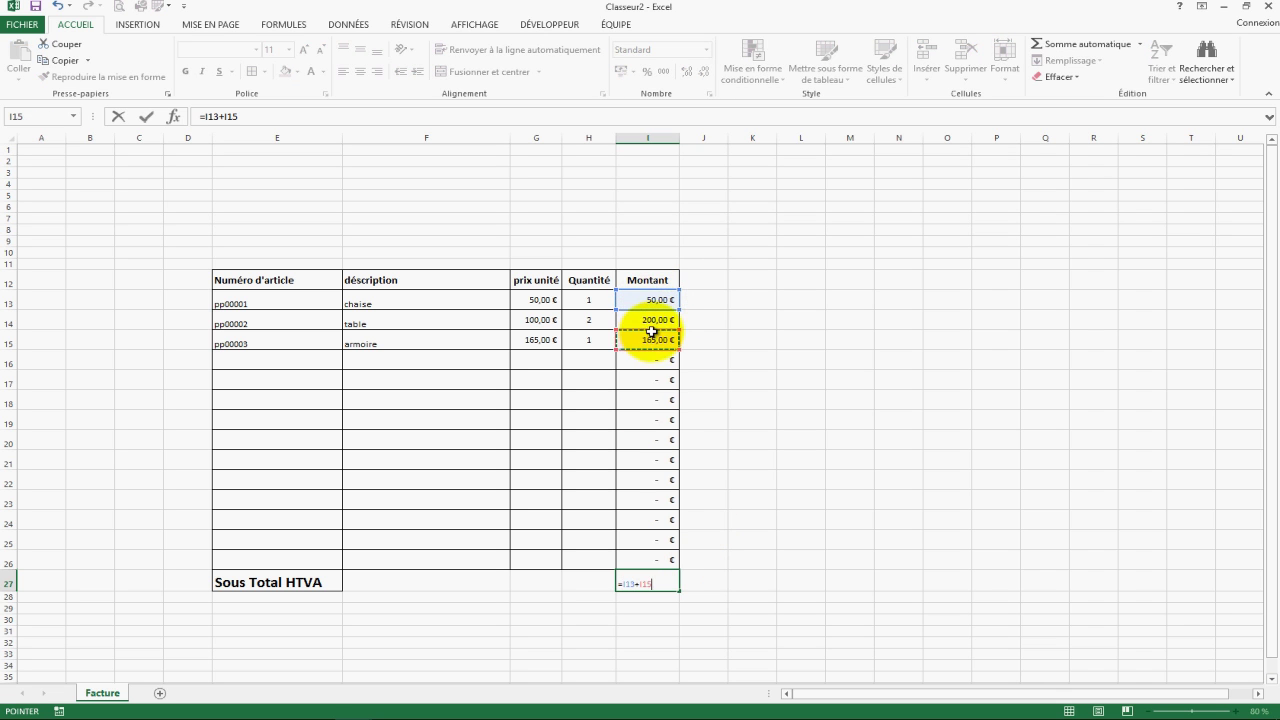
click(664, 344)
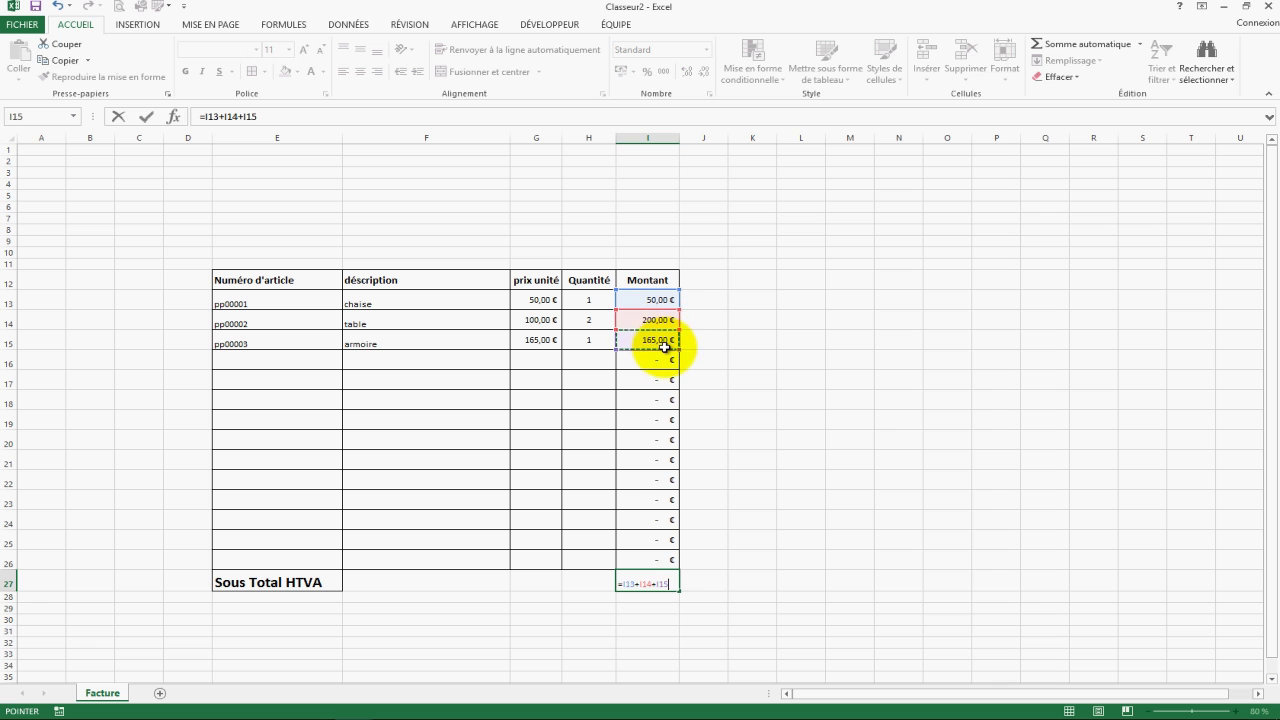
click(665, 362)
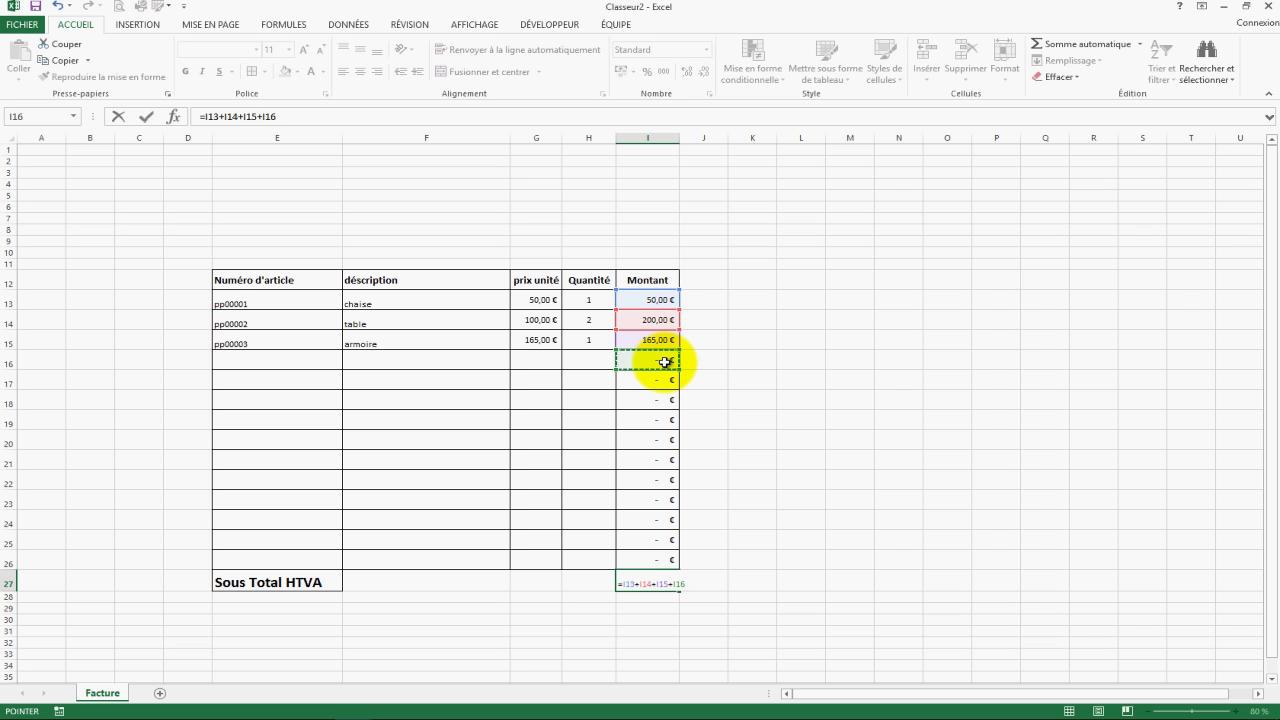
click(668, 385)
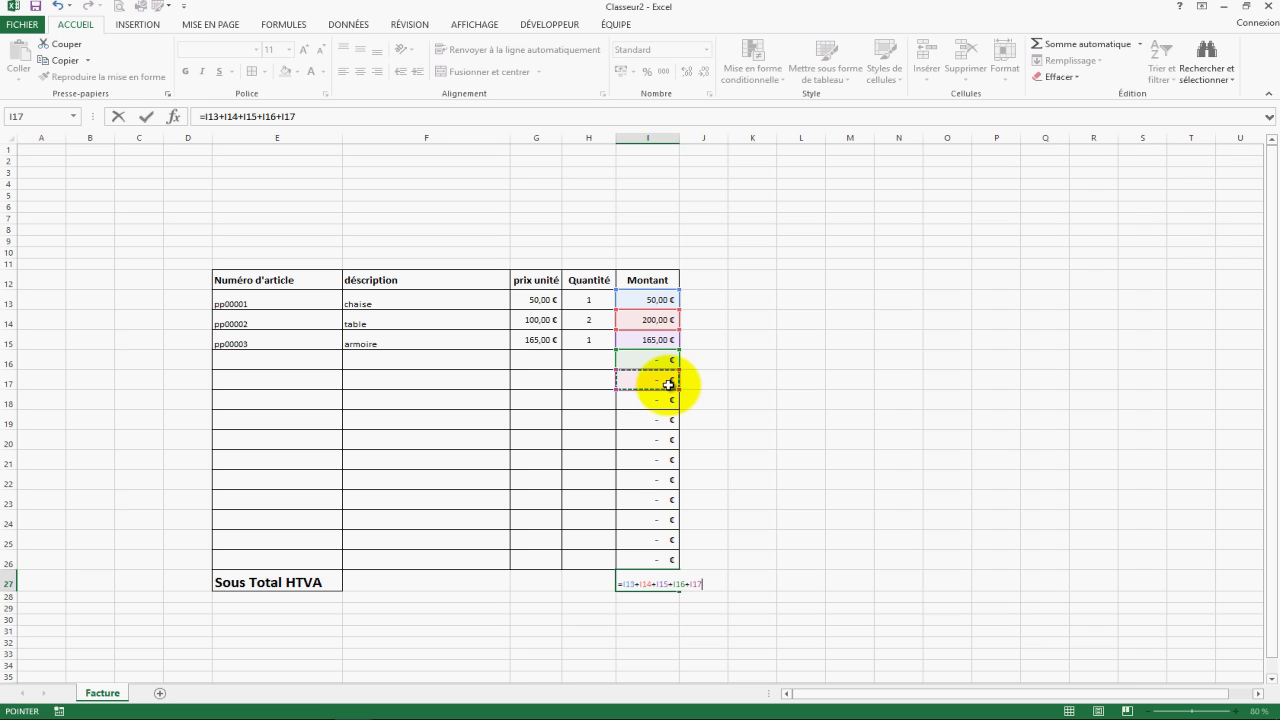
key(Return)
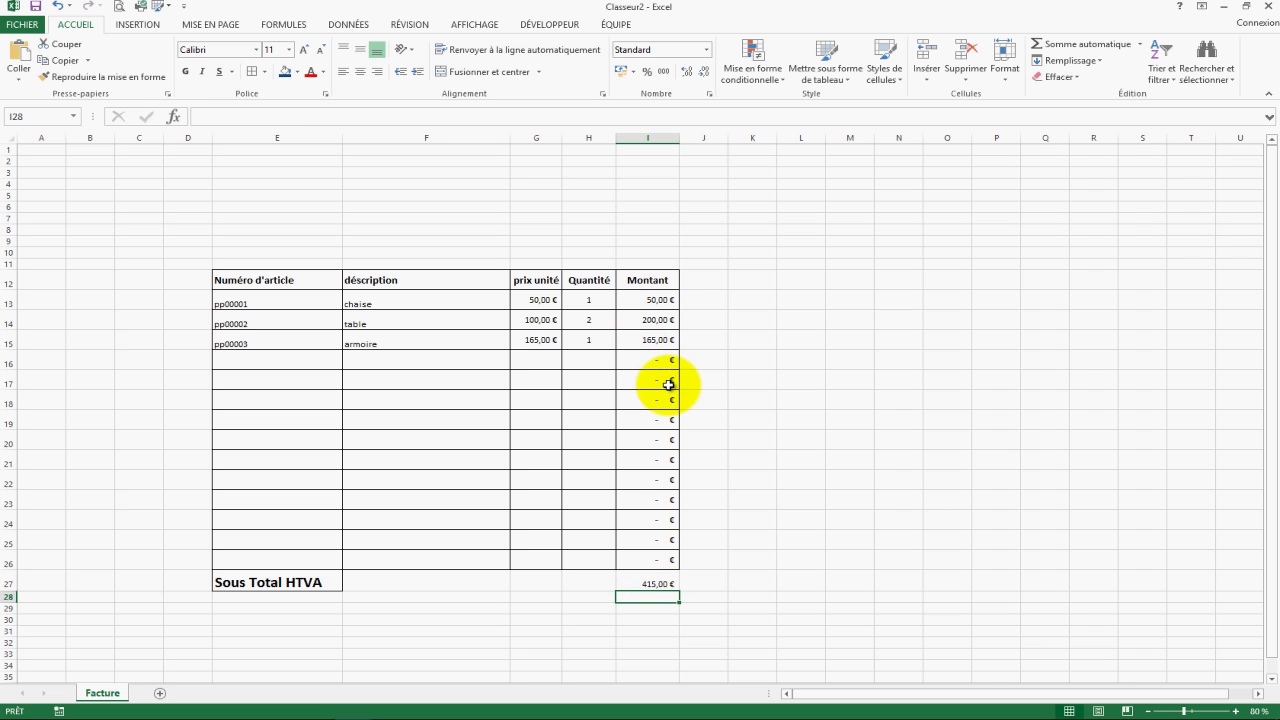
- Replace the formula in I27 with =SOMME(I13:I26) to total all the amounts
click(665, 583)
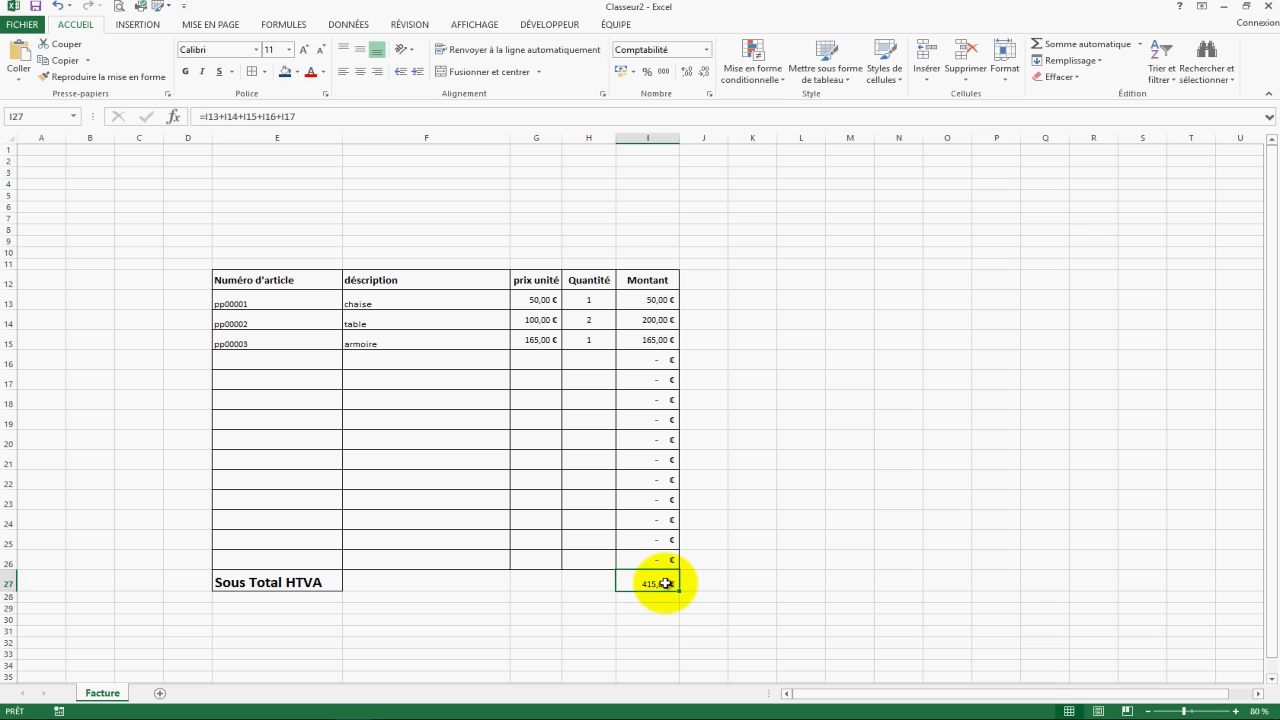
text(=somme()
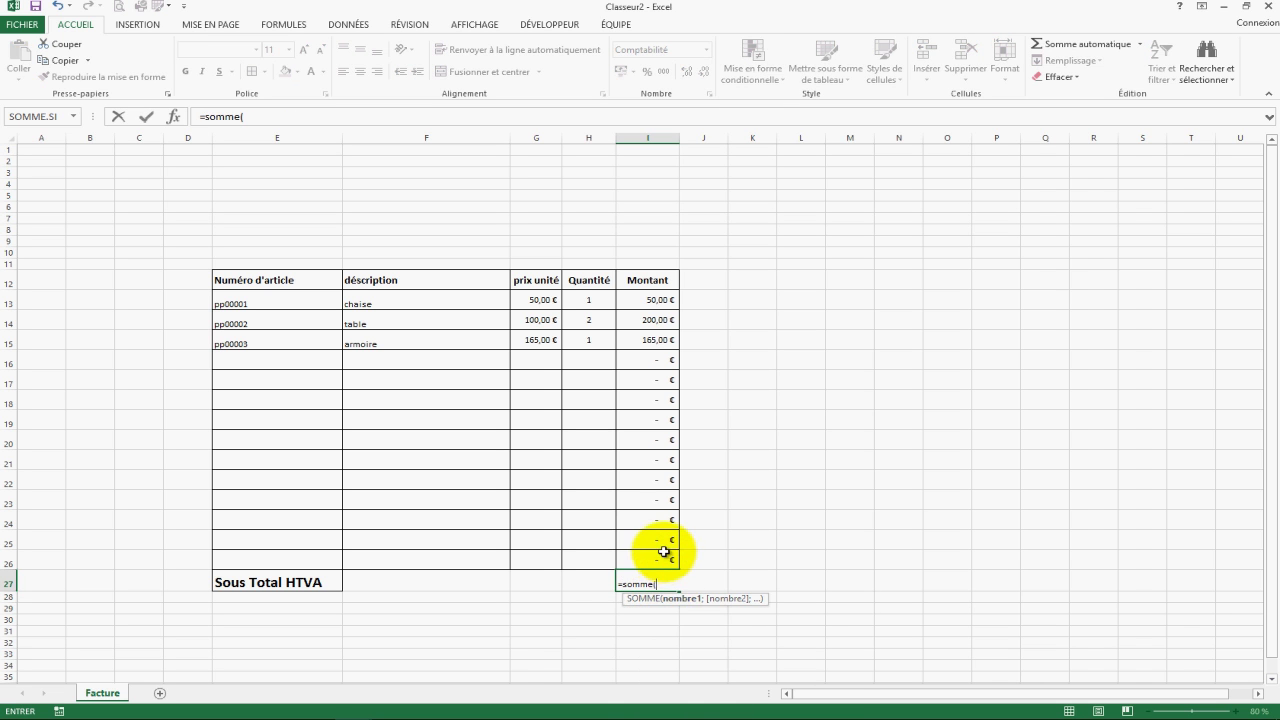
drag(664, 553, 658, 297)
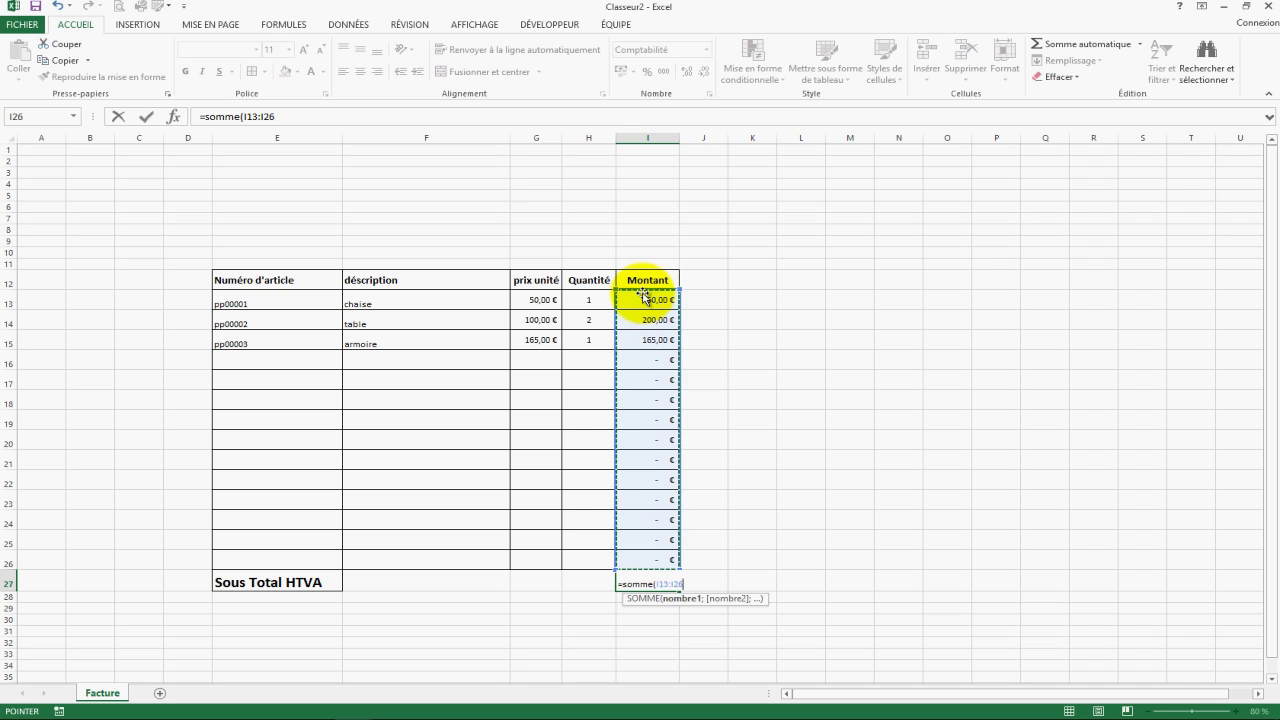
key(Return)
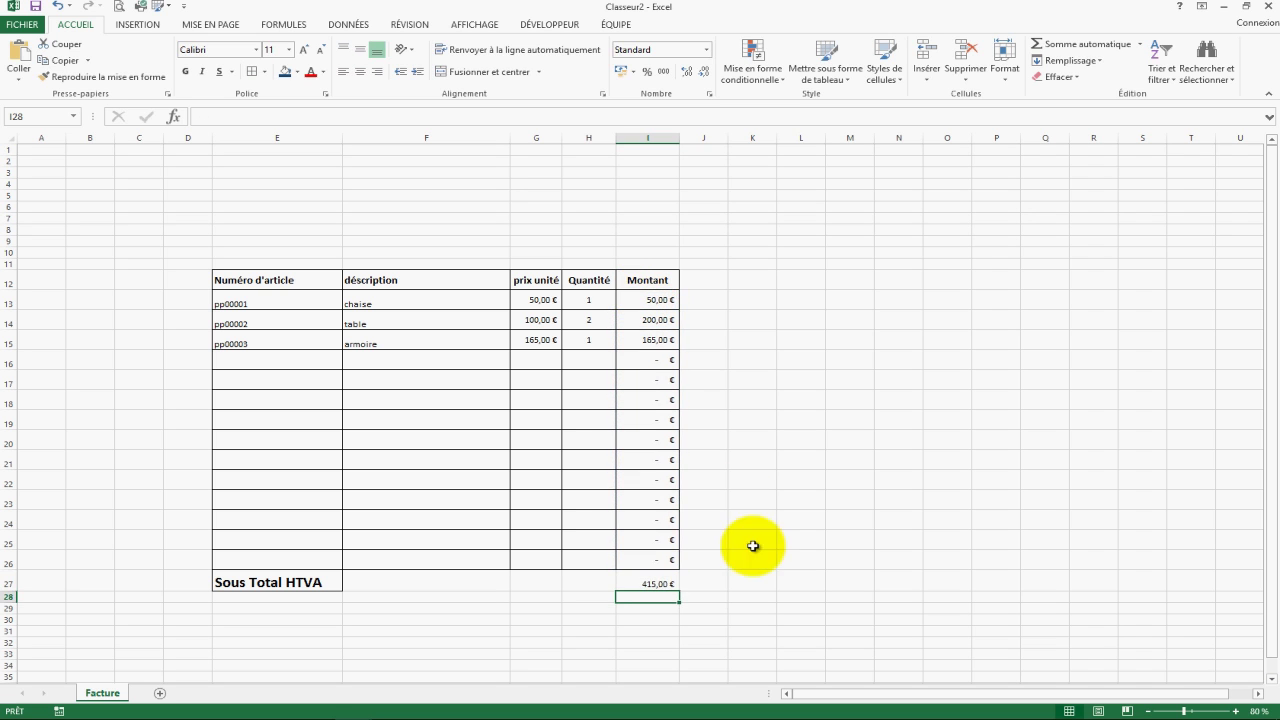
- Centre the subtotal amount in I27 horizontally and vertically
click(663, 585)
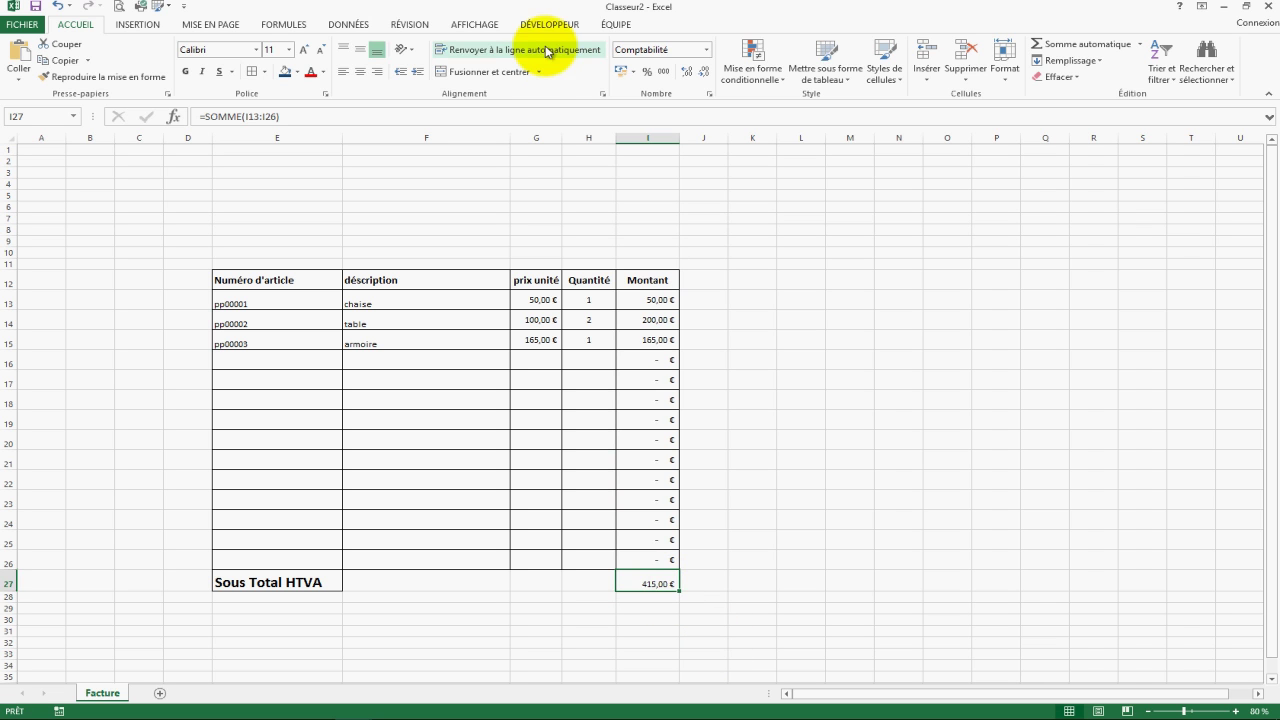
click(360, 71)
click(360, 49)
click(858, 538)
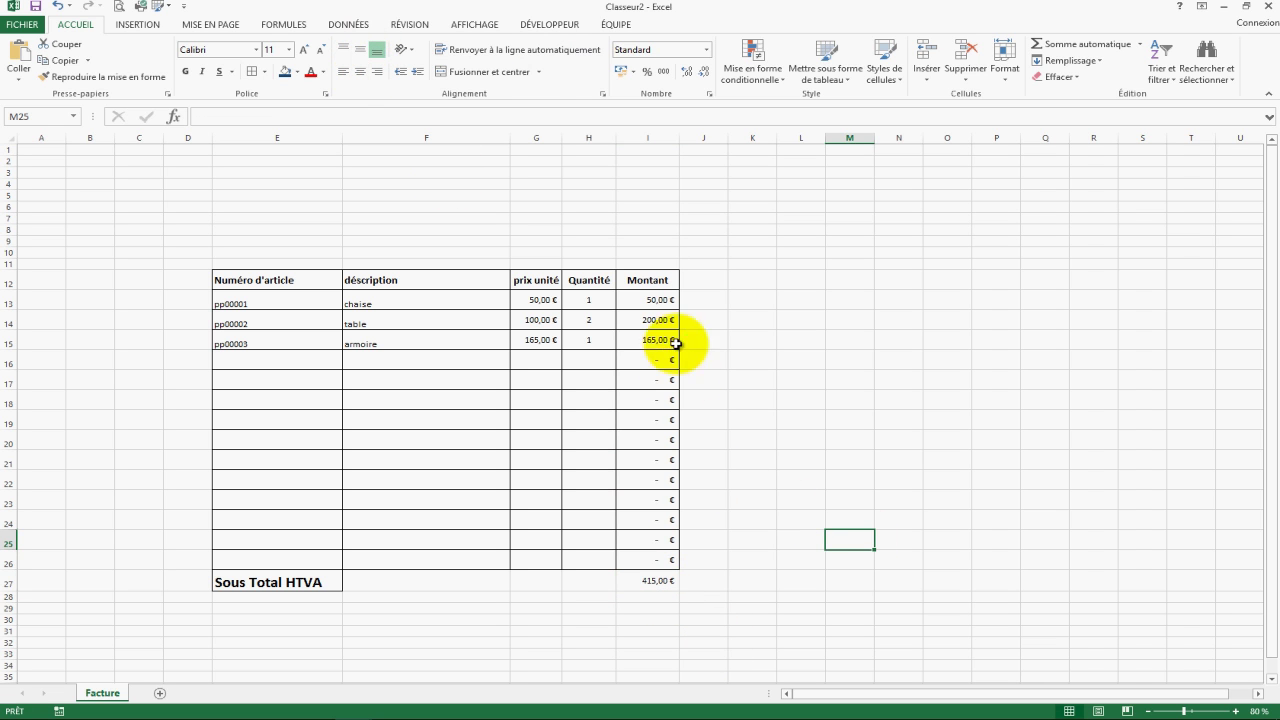
- Check the subtotal by computing 50+200+165 in the Calculator (Calculatrice), and close it to return to the invoice sheet
click(246, 706)
drag(191, 86, 904, 182)
text(50)
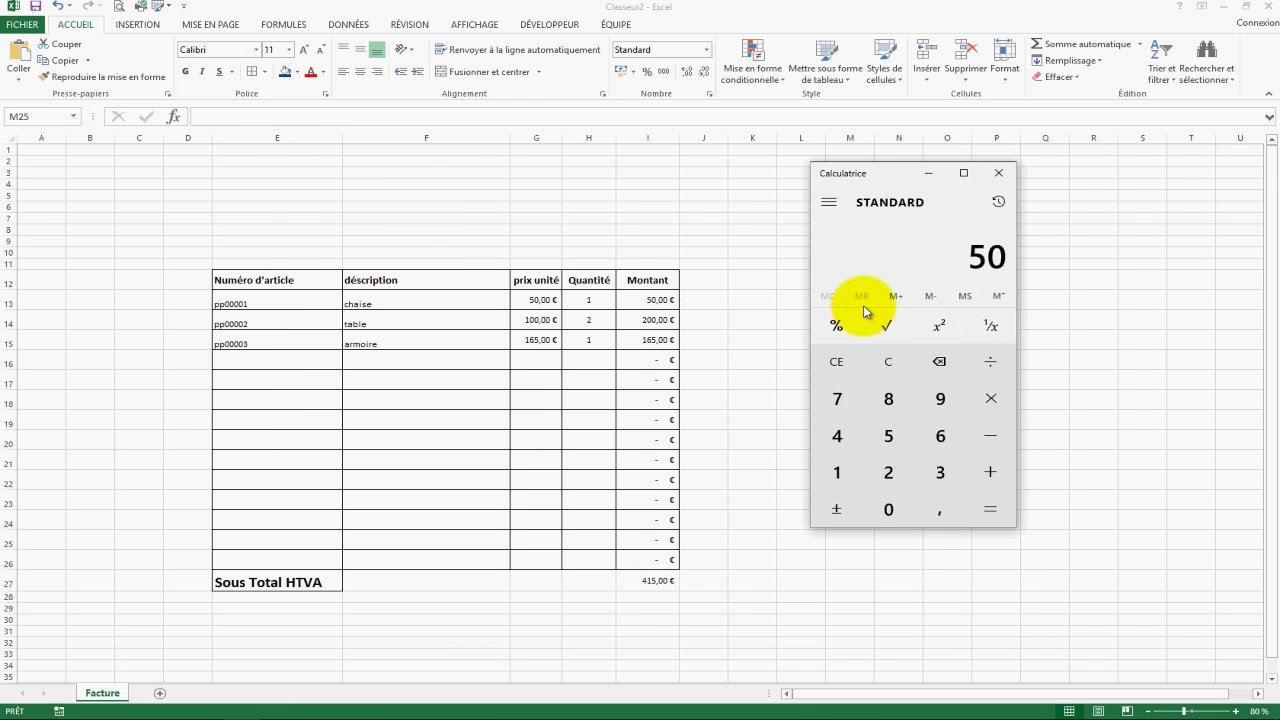
text(+200+165=)
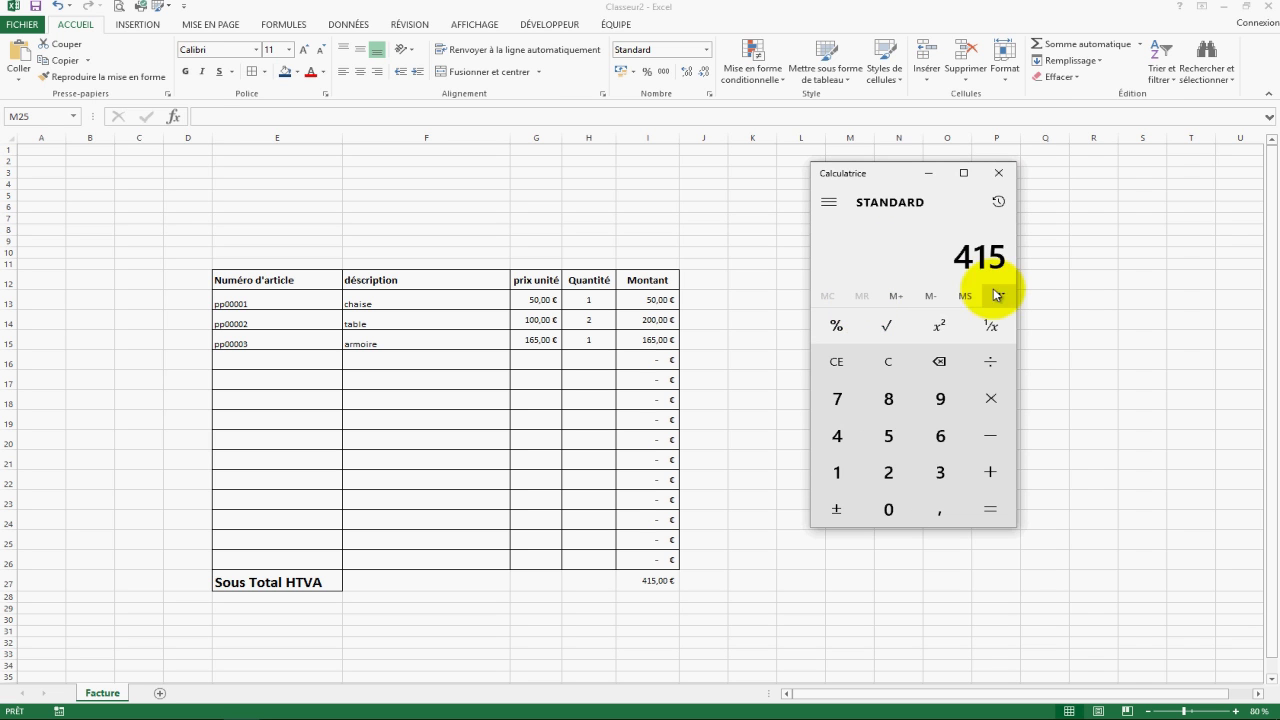
click(998, 174)
click(950, 355)
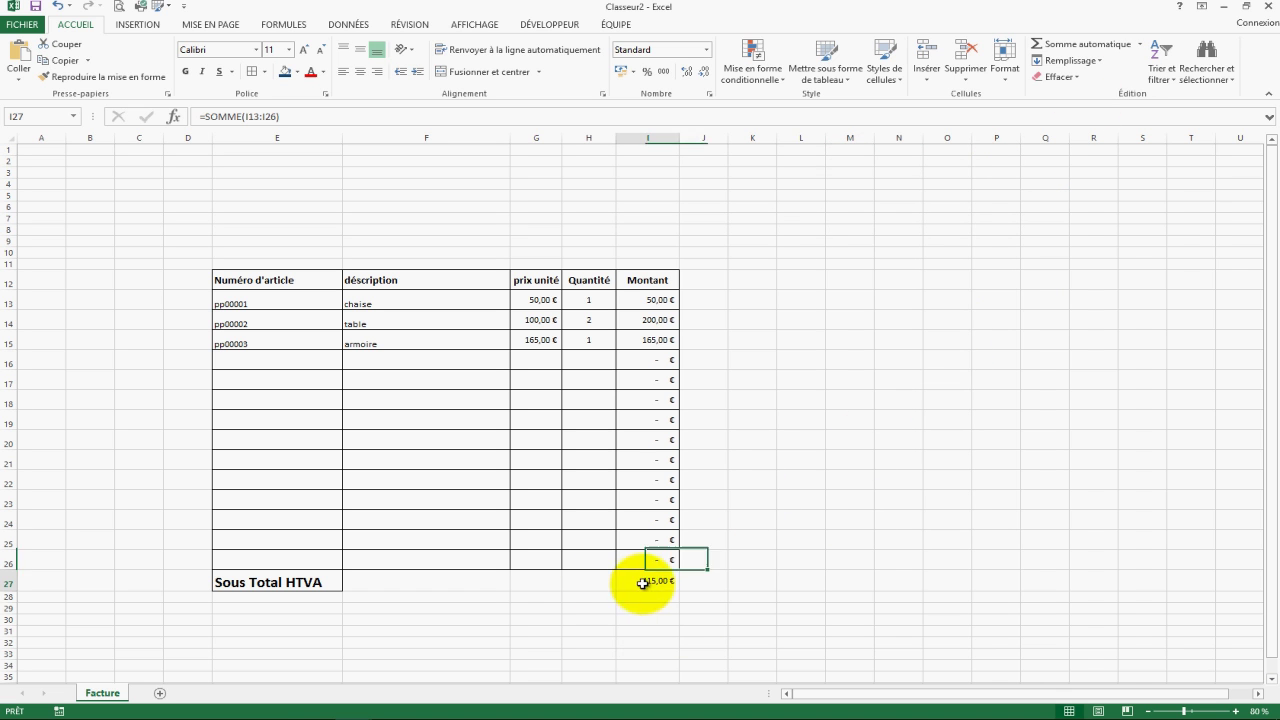
click(650, 584)
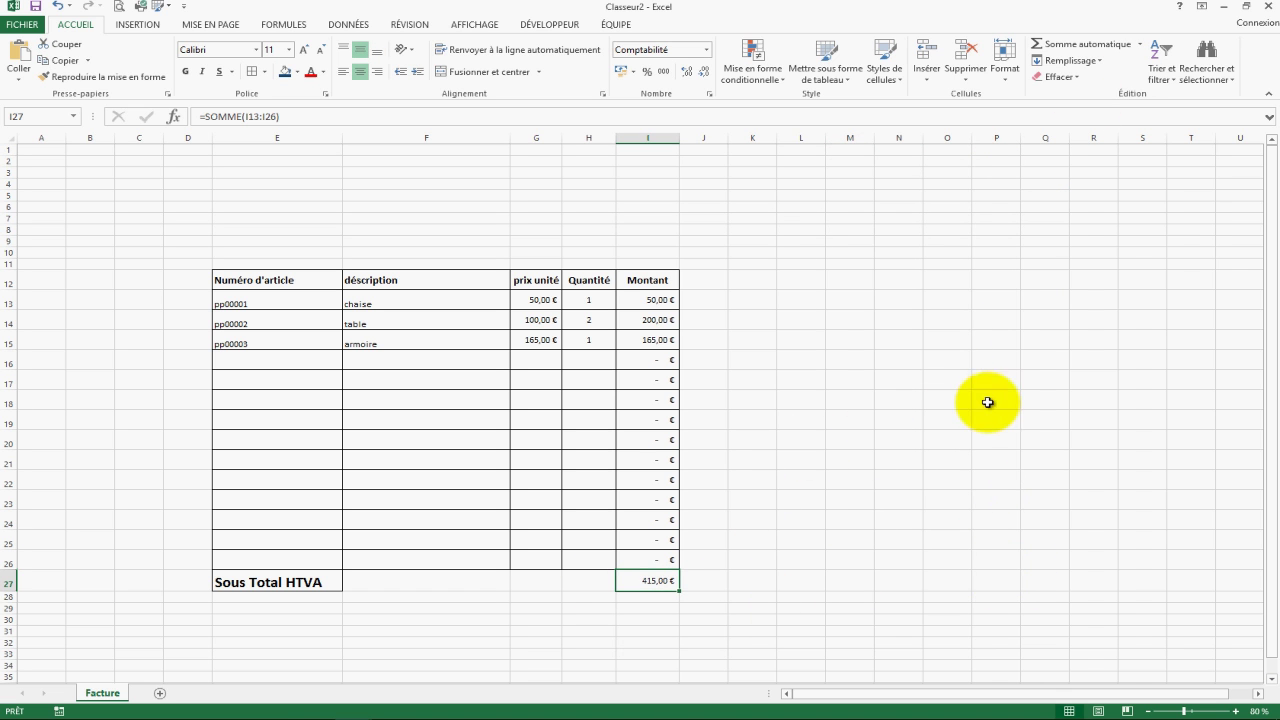
click(229, 278)
- Merge and centre cells G29:H29 below the subtotal row and enter the label "TVA" in them
scroll(846, 386, down, 2)
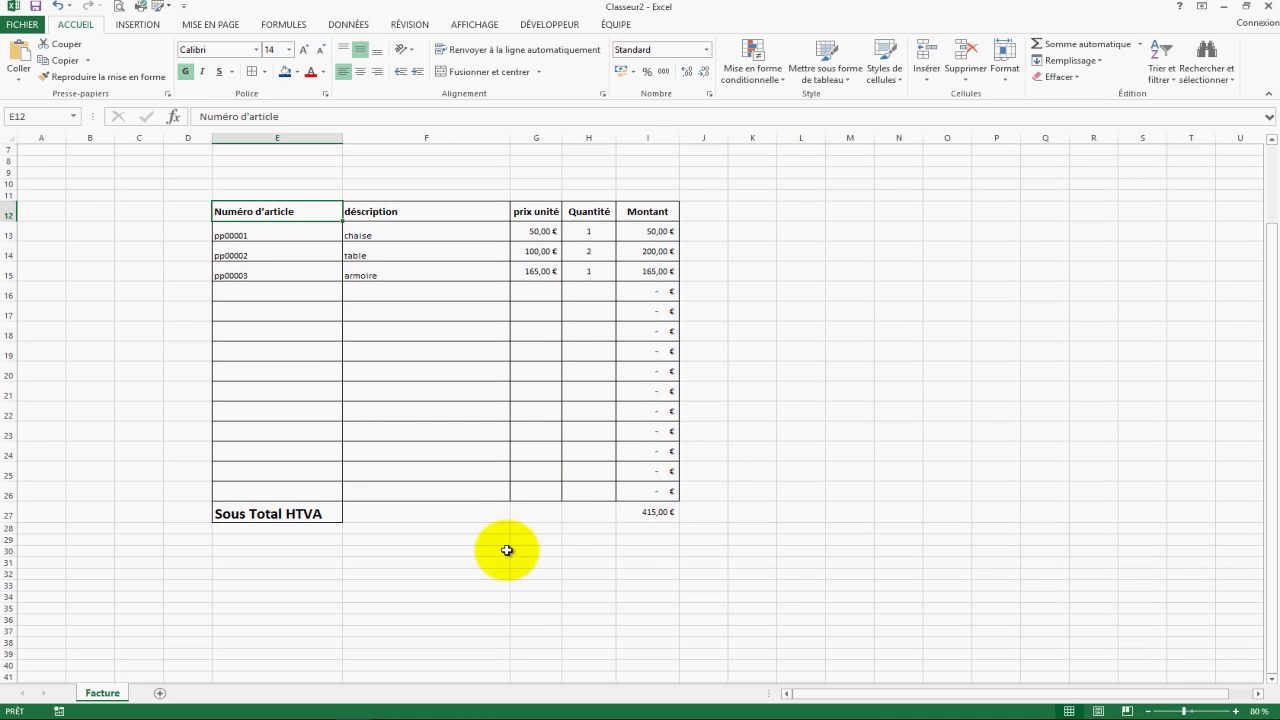
click(595, 538)
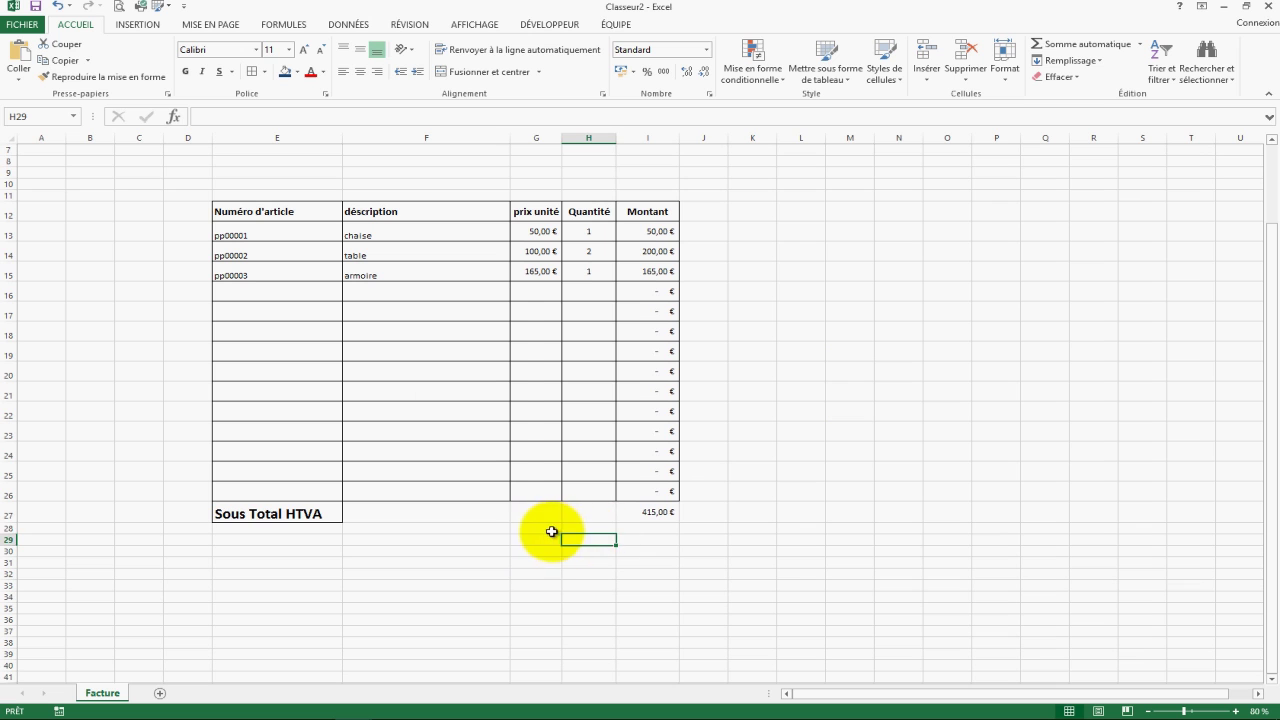
drag(551, 529, 586, 528)
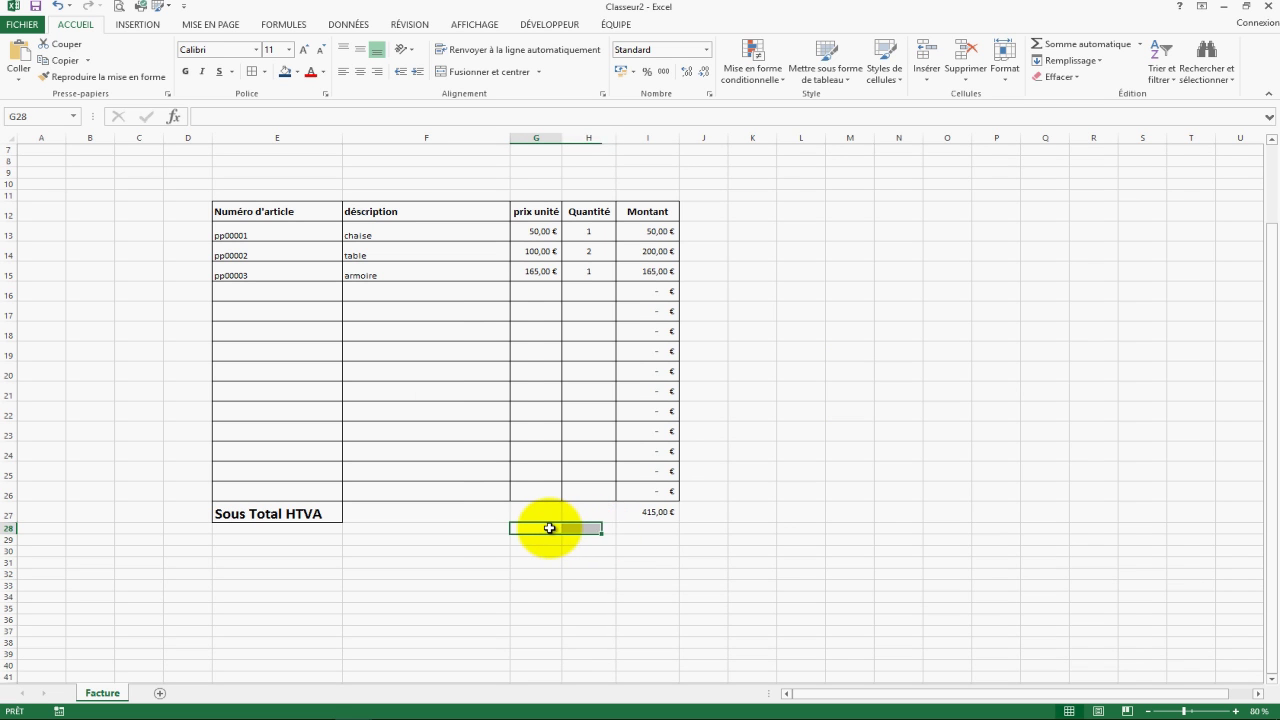
click(591, 527)
click(541, 528)
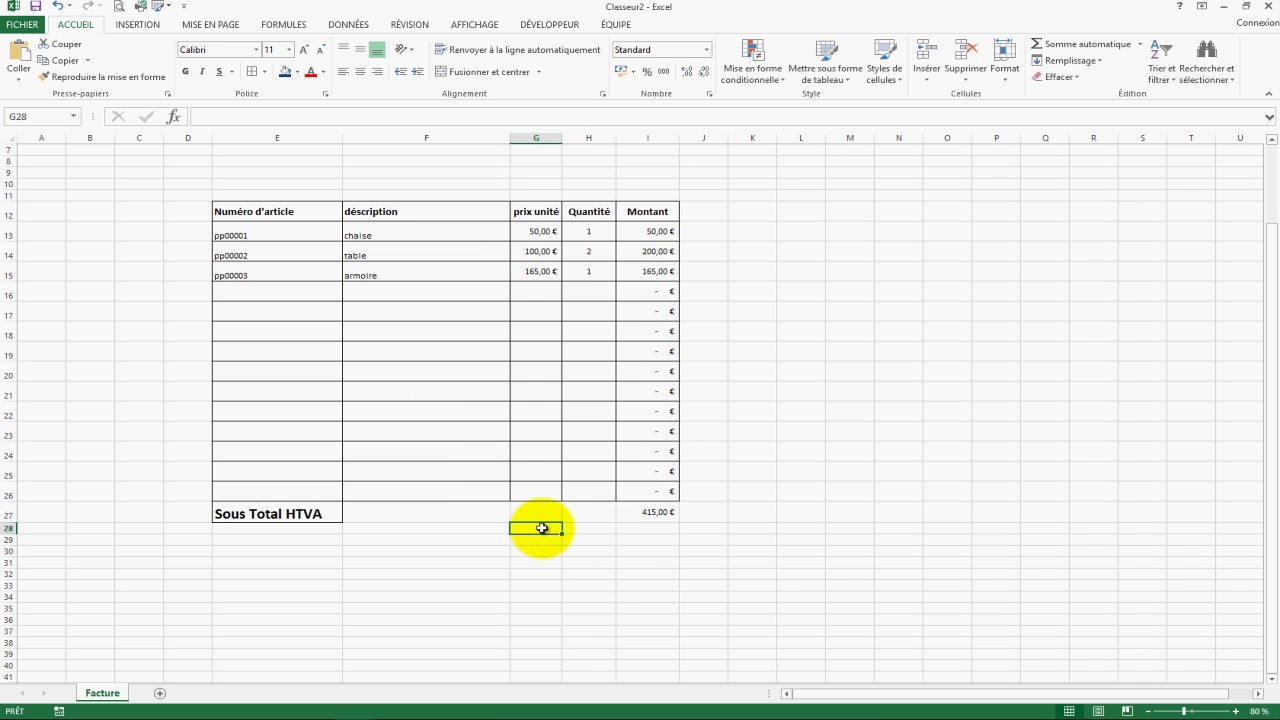
click(594, 538)
click(545, 538)
drag(597, 541, 537, 541)
click(485, 72)
text(TV)
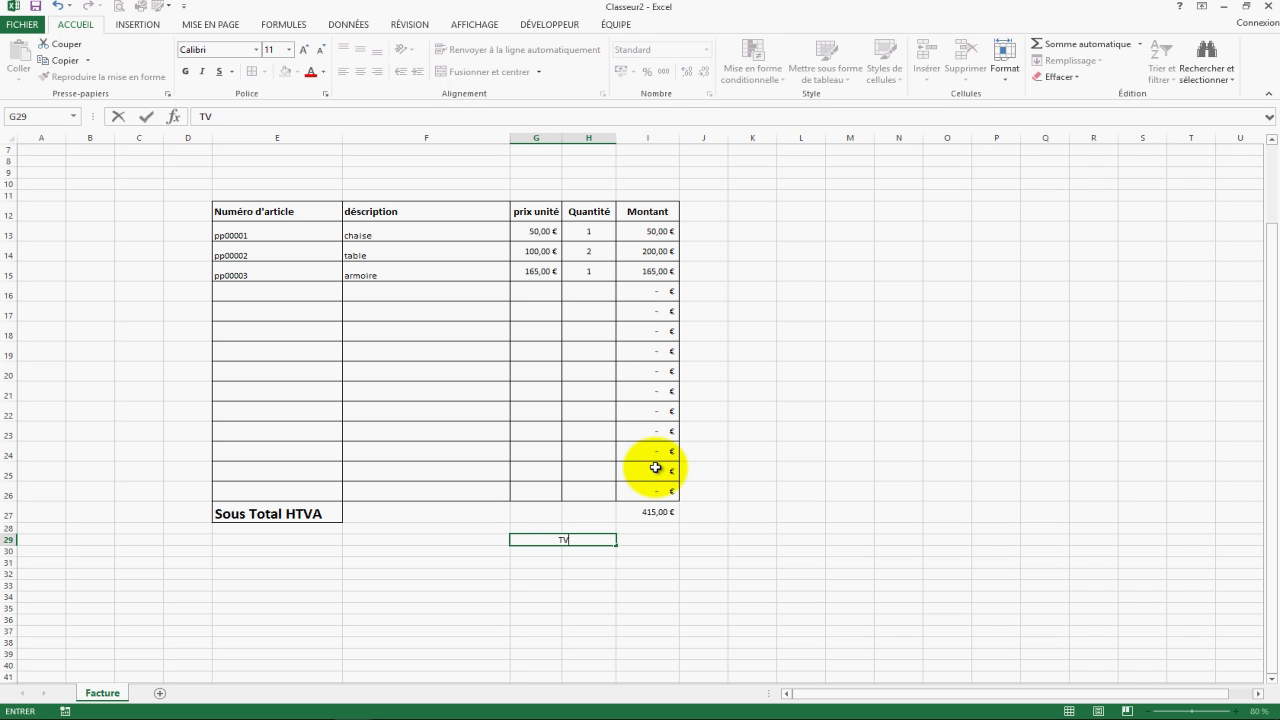
- Enter the text "TVA de 21%" in E29
key(Left)
key(Left)
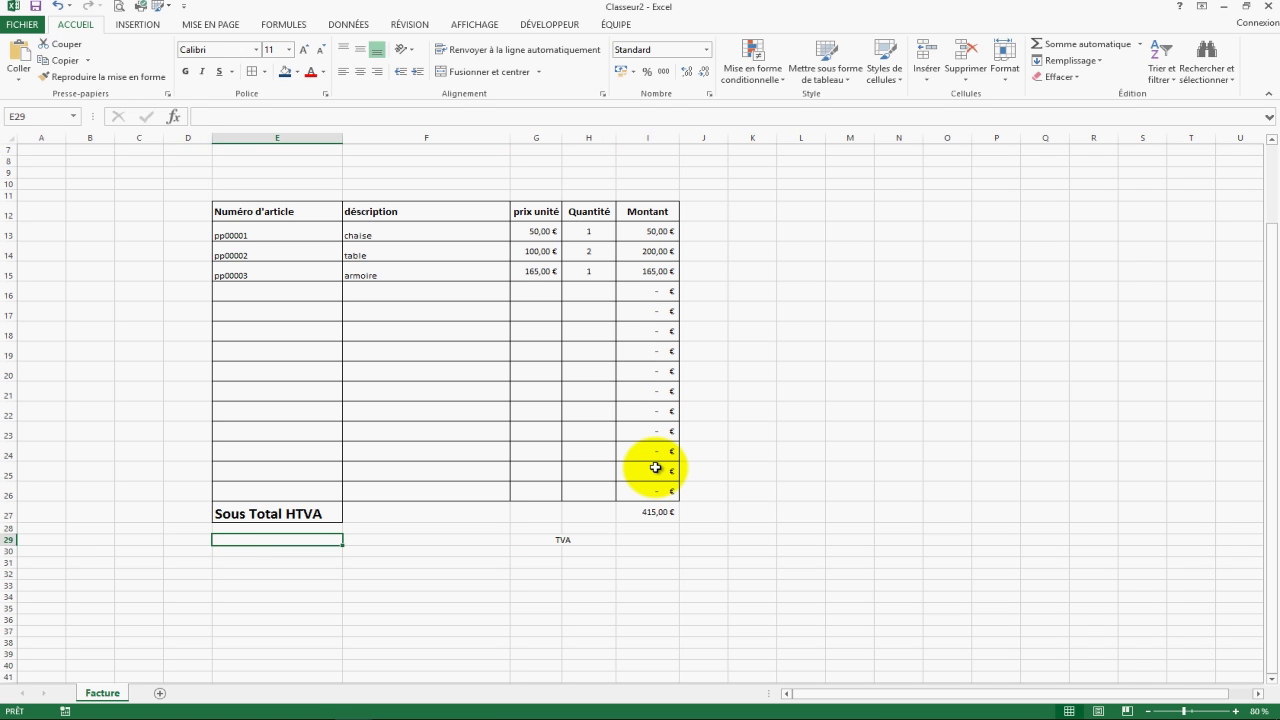
text(TVA de 21%)
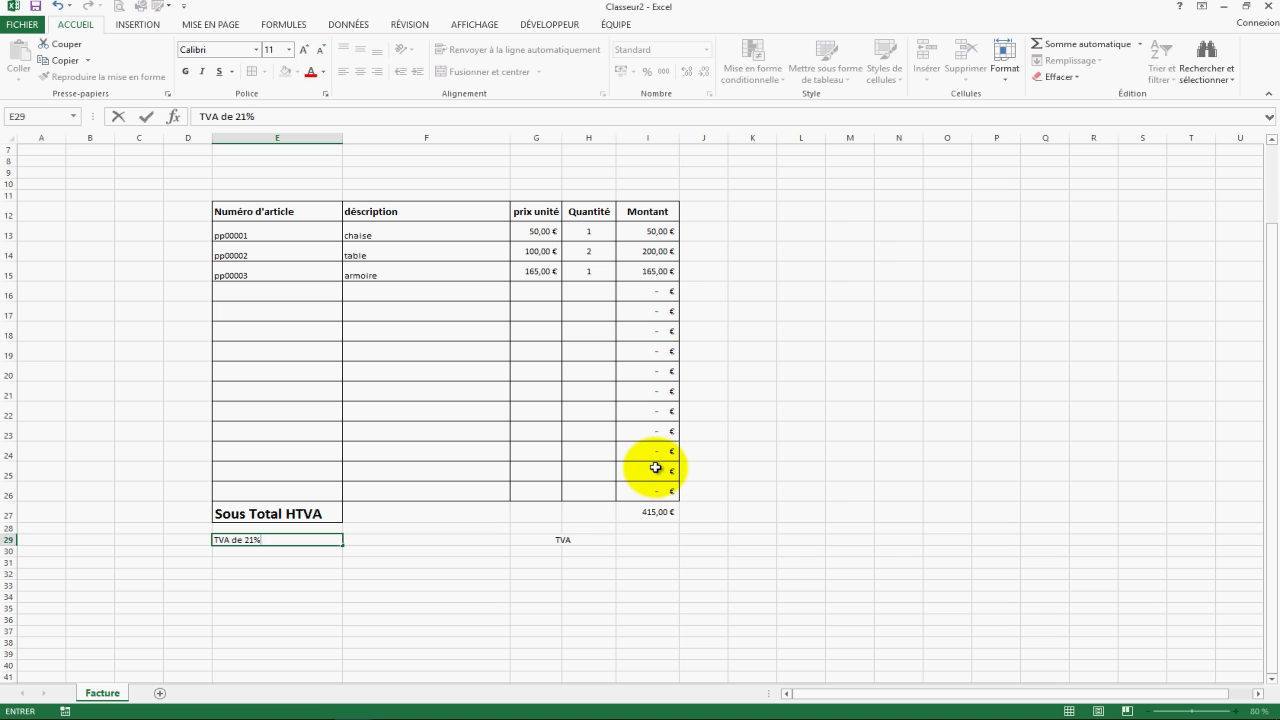
click(545, 583)
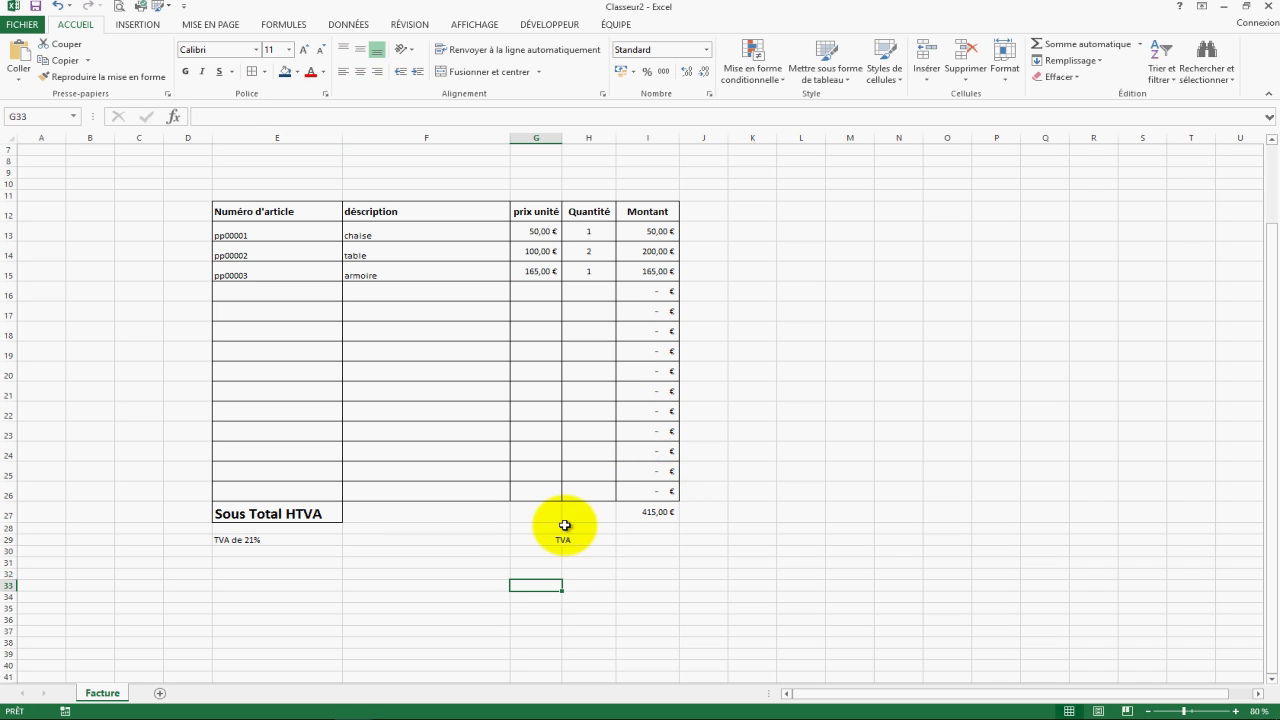
- Calculate the VAT amount in I29 with the formula =I27*21%
click(580, 540)
click(660, 541)
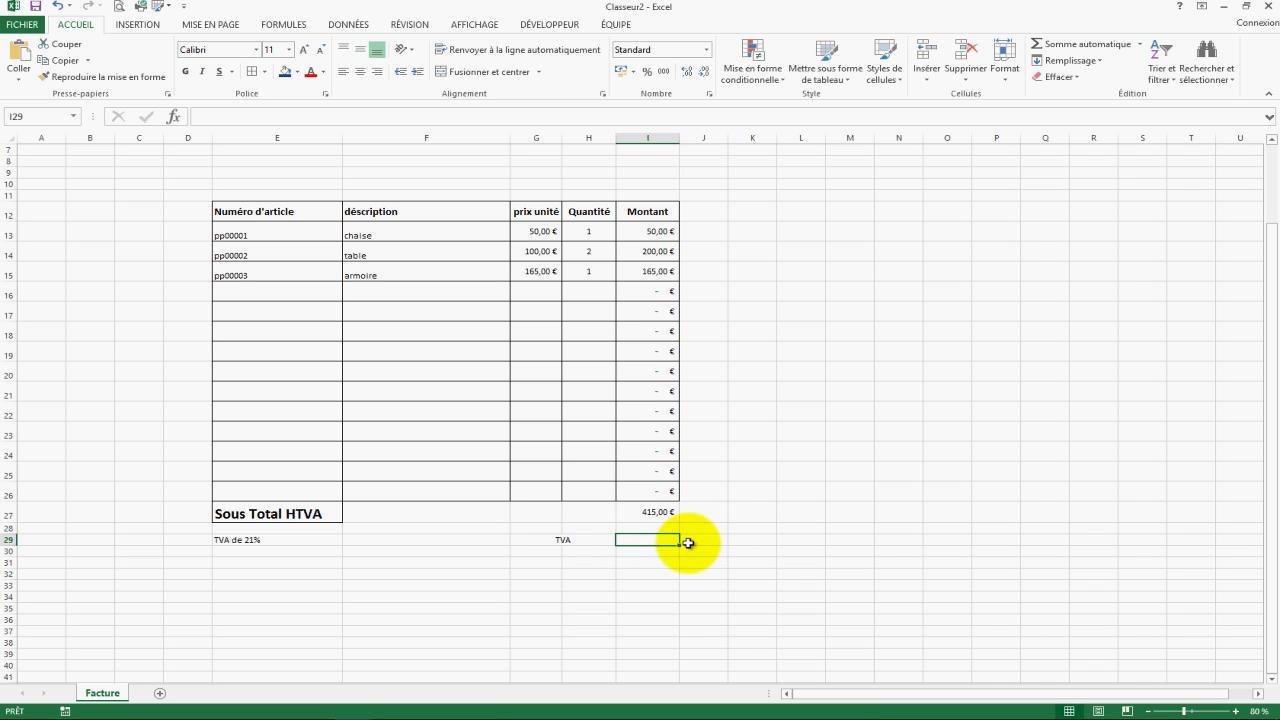
text(=)
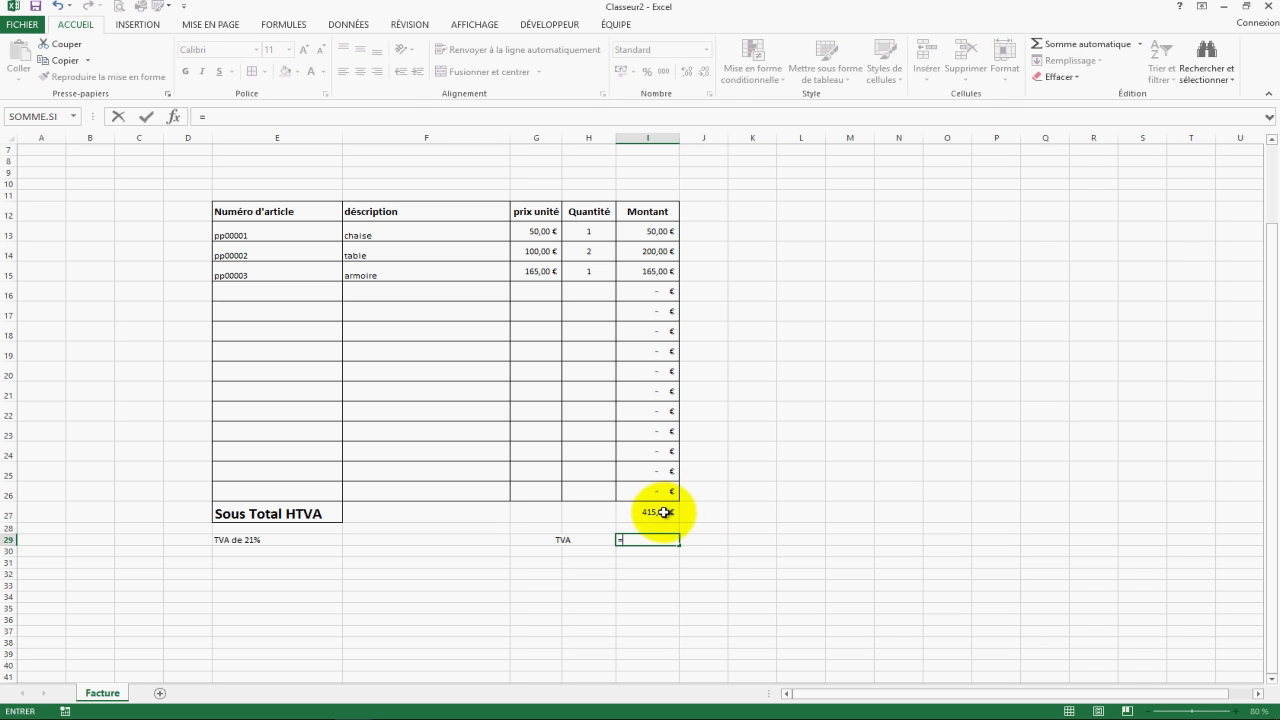
click(655, 513)
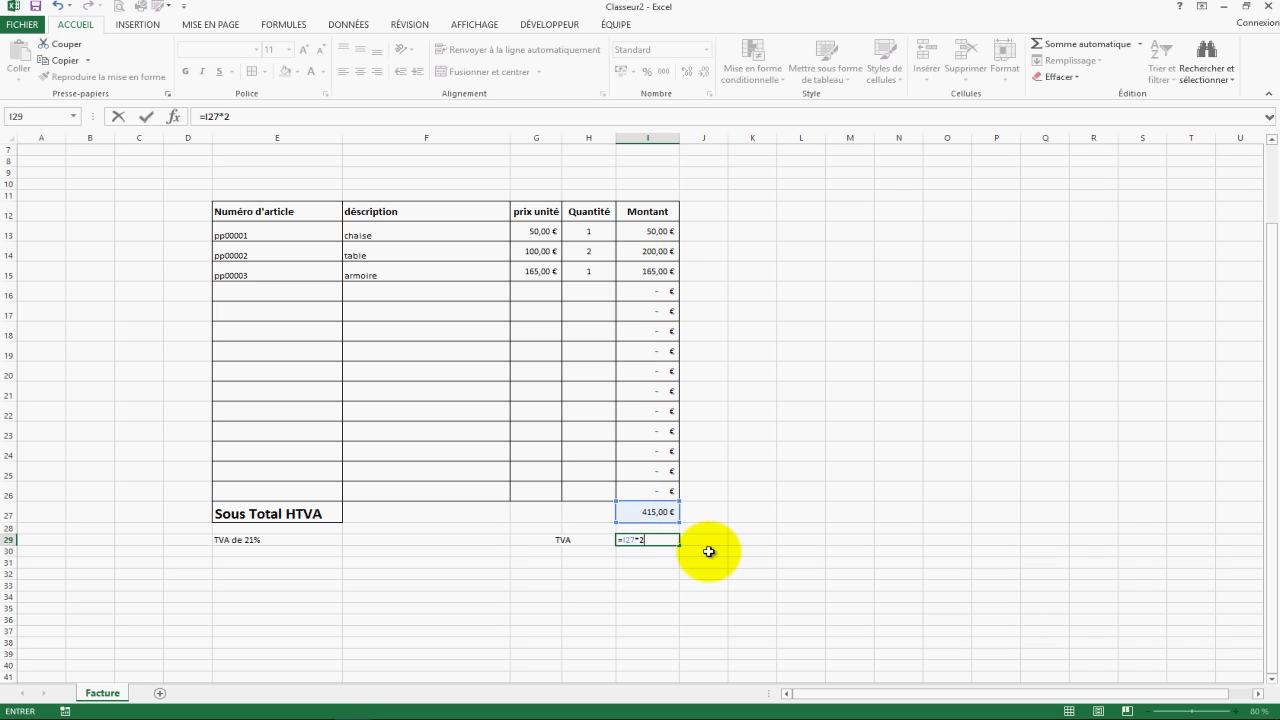
key(Return)
click(665, 540)
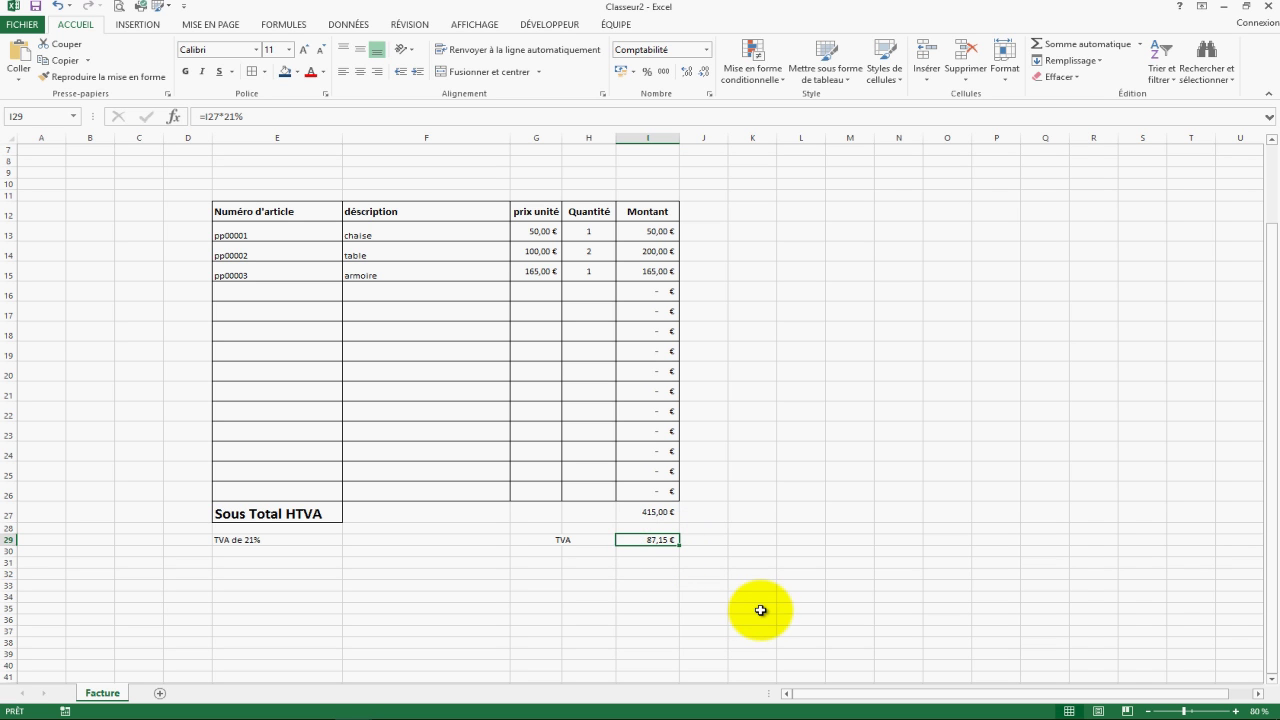
- Merge and centre cells G30:H30 below the TVA row and enter the label "Remise" in them
click(588, 551)
drag(524, 550, 581, 550)
click(563, 556)
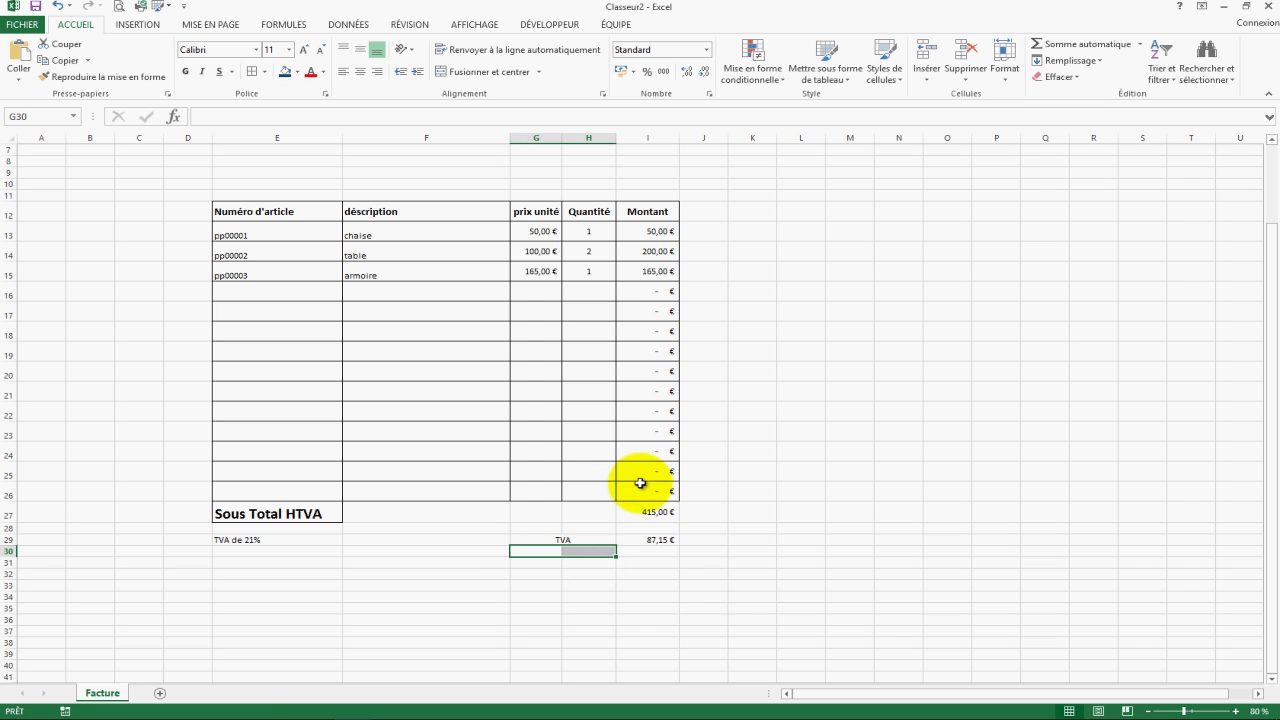
click(462, 73)
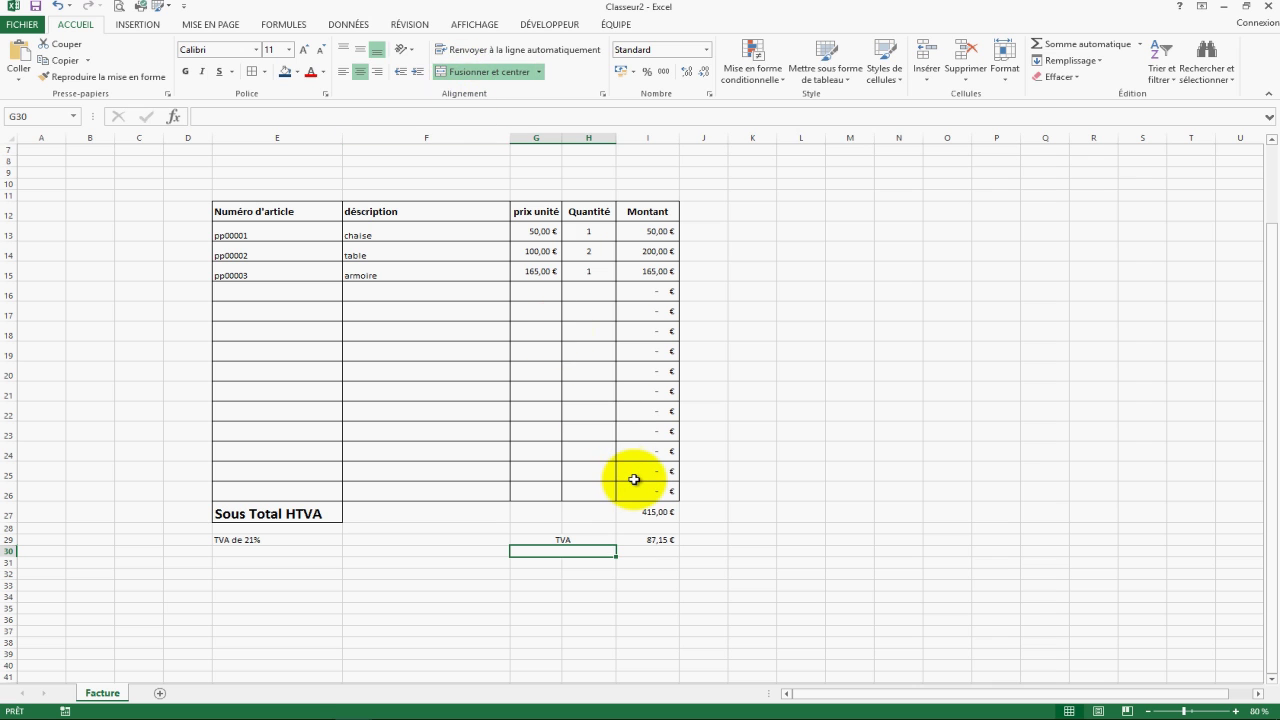
text(Remise)
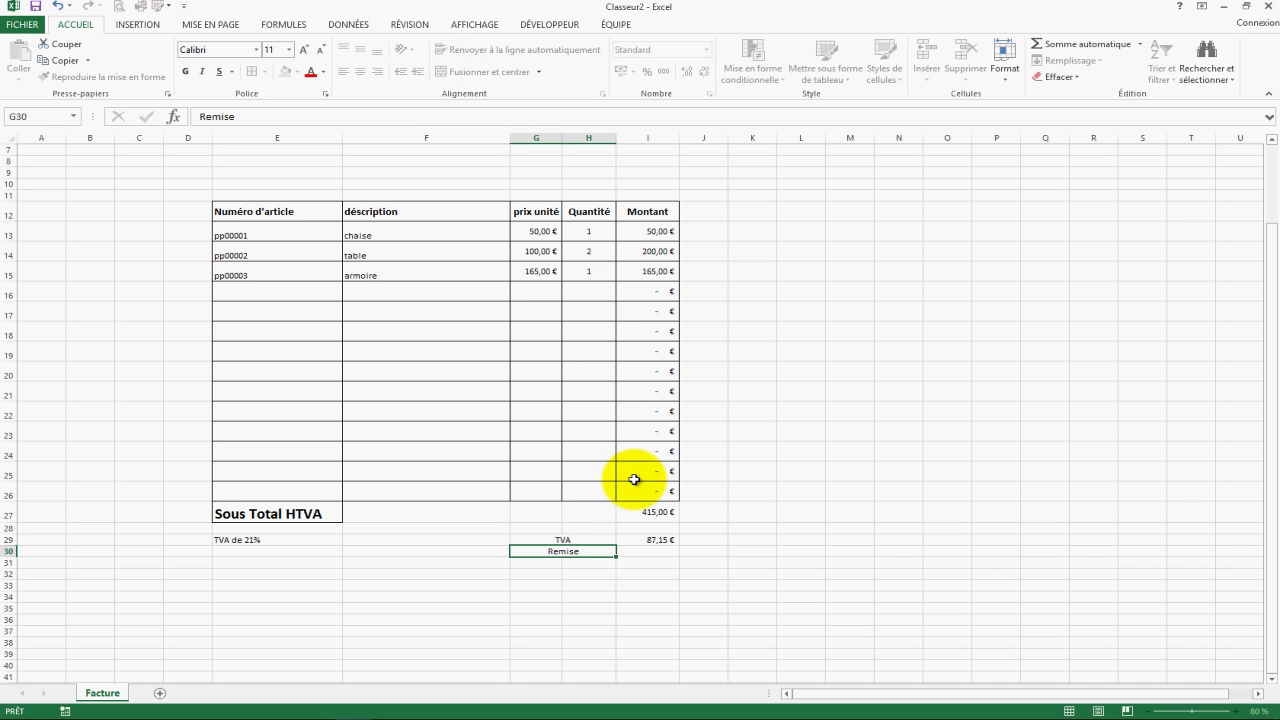
key(Tab)
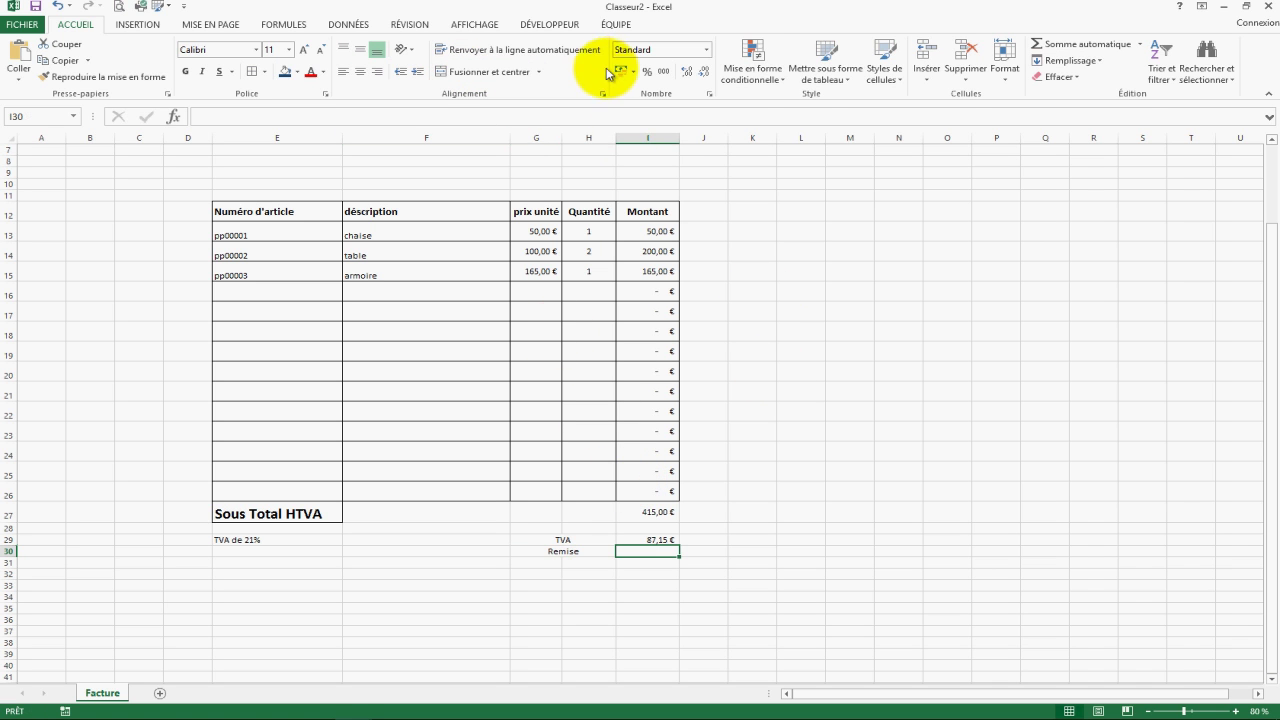
- Enter a discount of 10 in I30 as a euro amount
key(Tab)
click(663, 551)
text(10)
key(Return)
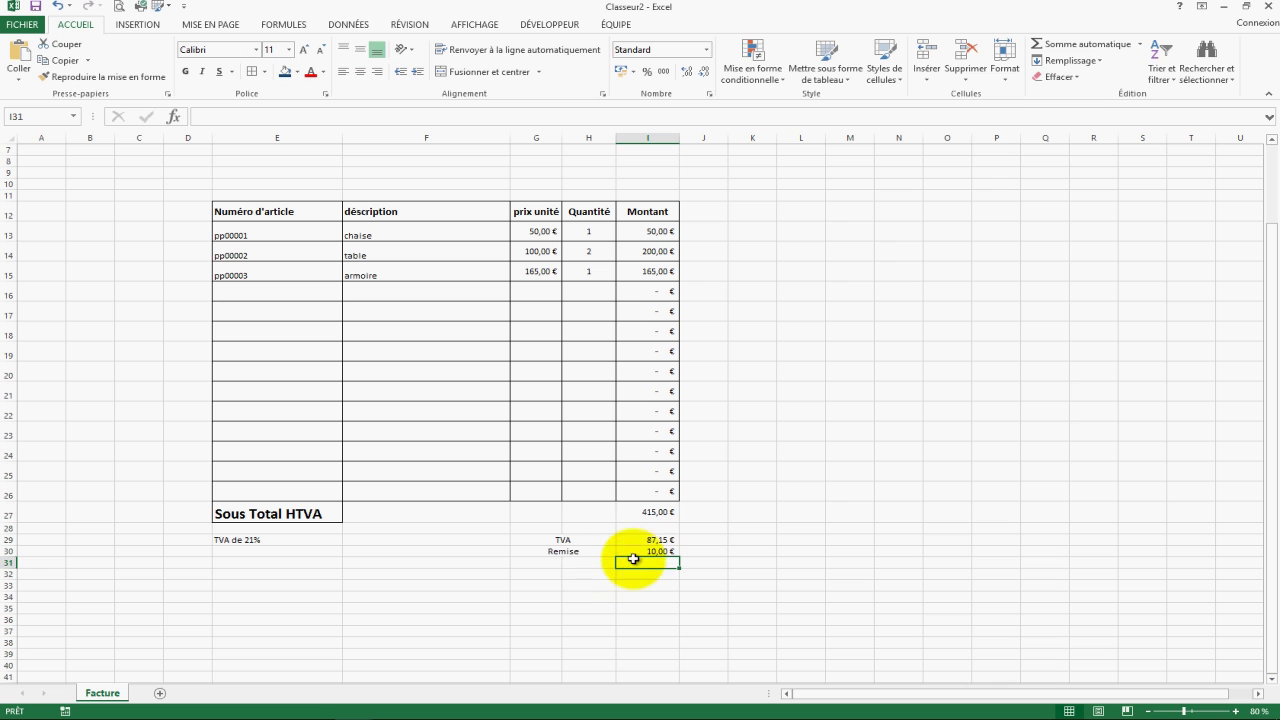
- Merge and centre cells G31:H31 and enter the label "Total TTC" in them
click(593, 563)
drag(551, 562, 588, 562)
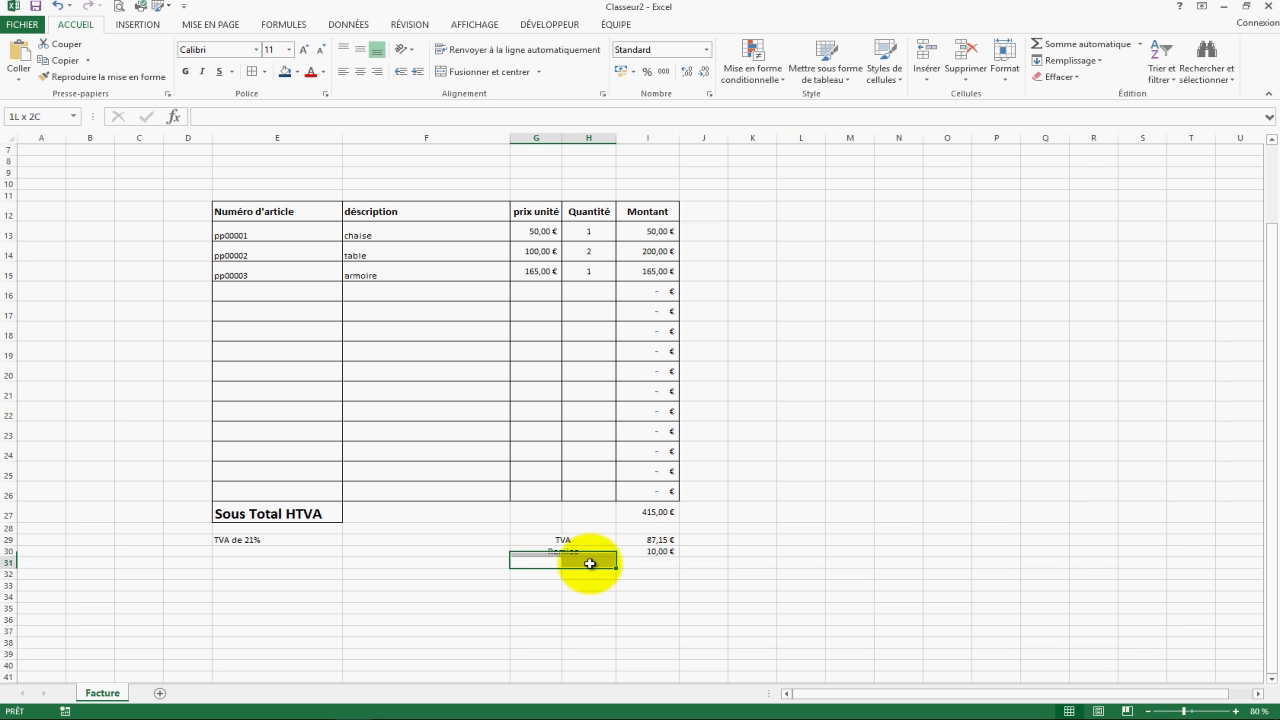
click(470, 72)
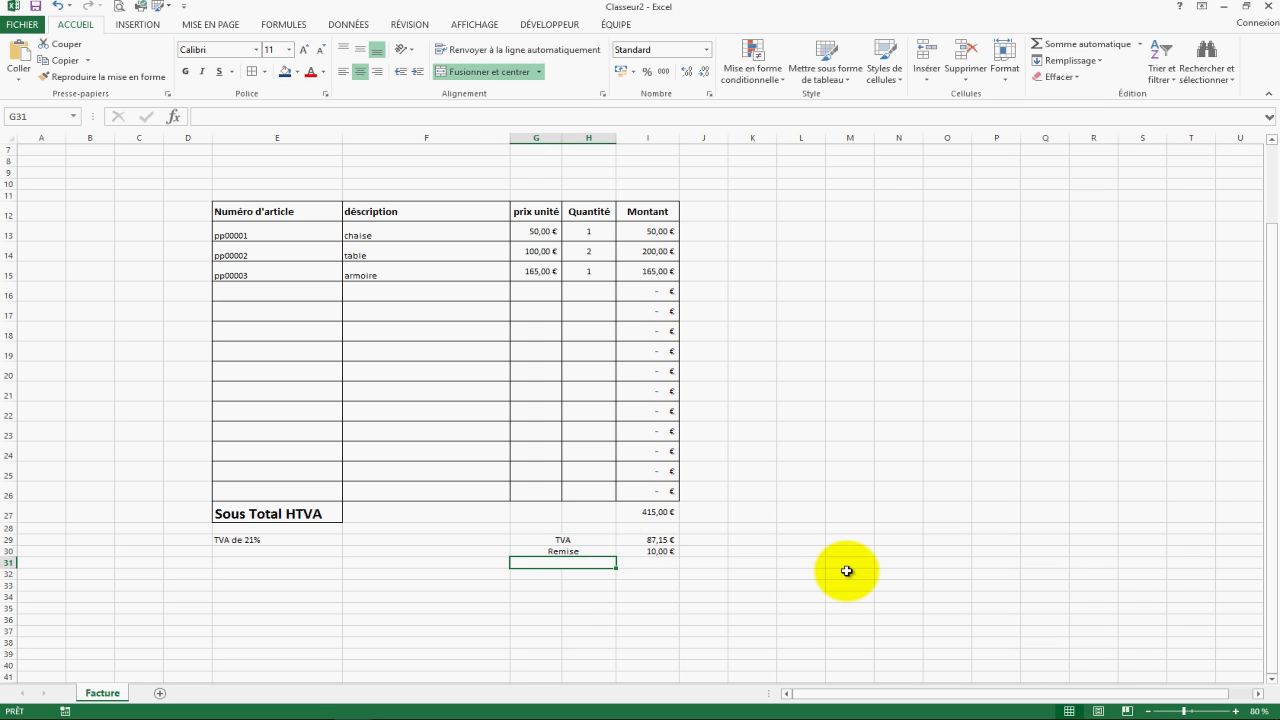
text(TVA)
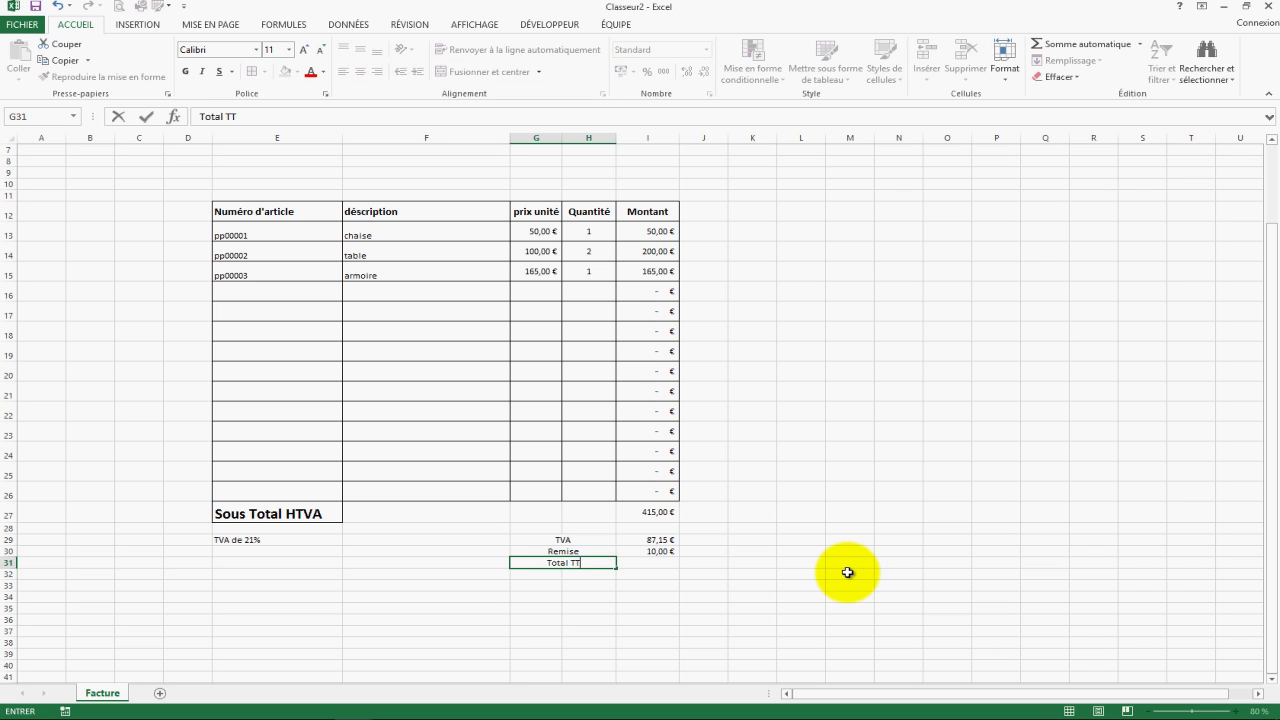
key(Tab)
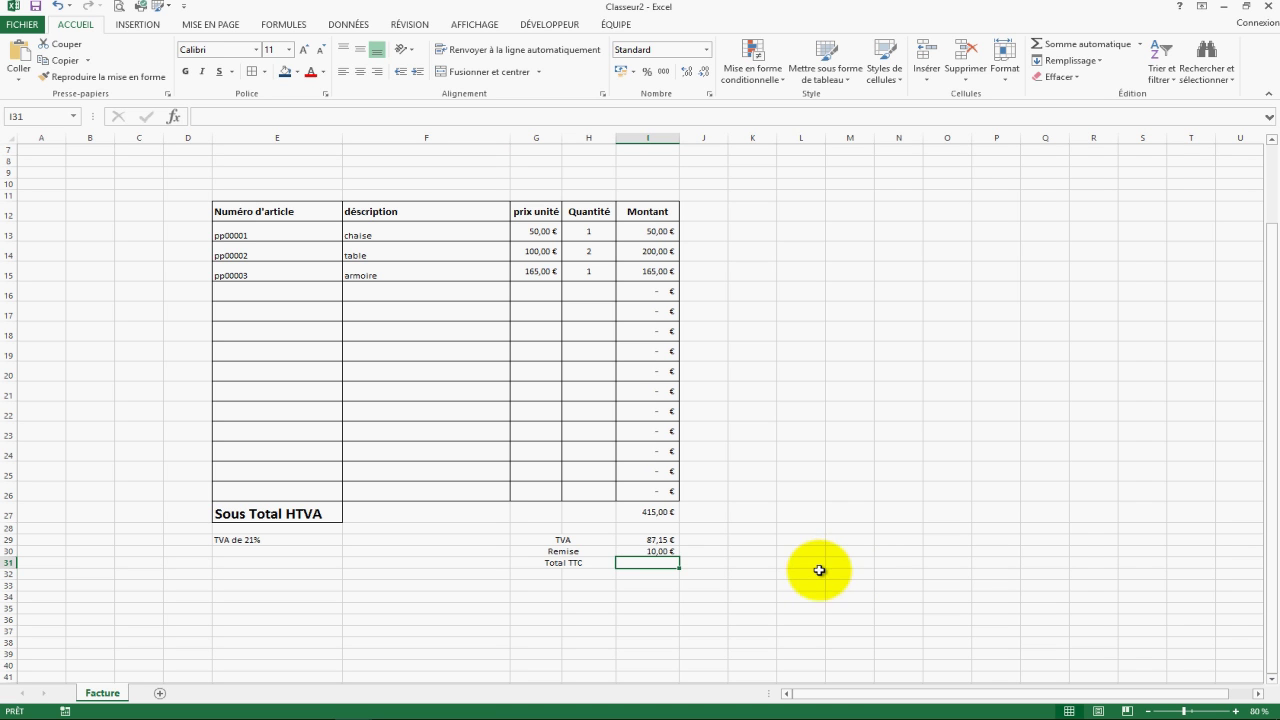
- Calculate the total including VAT in I31 with the formula =I27+I29-I30
click(655, 511)
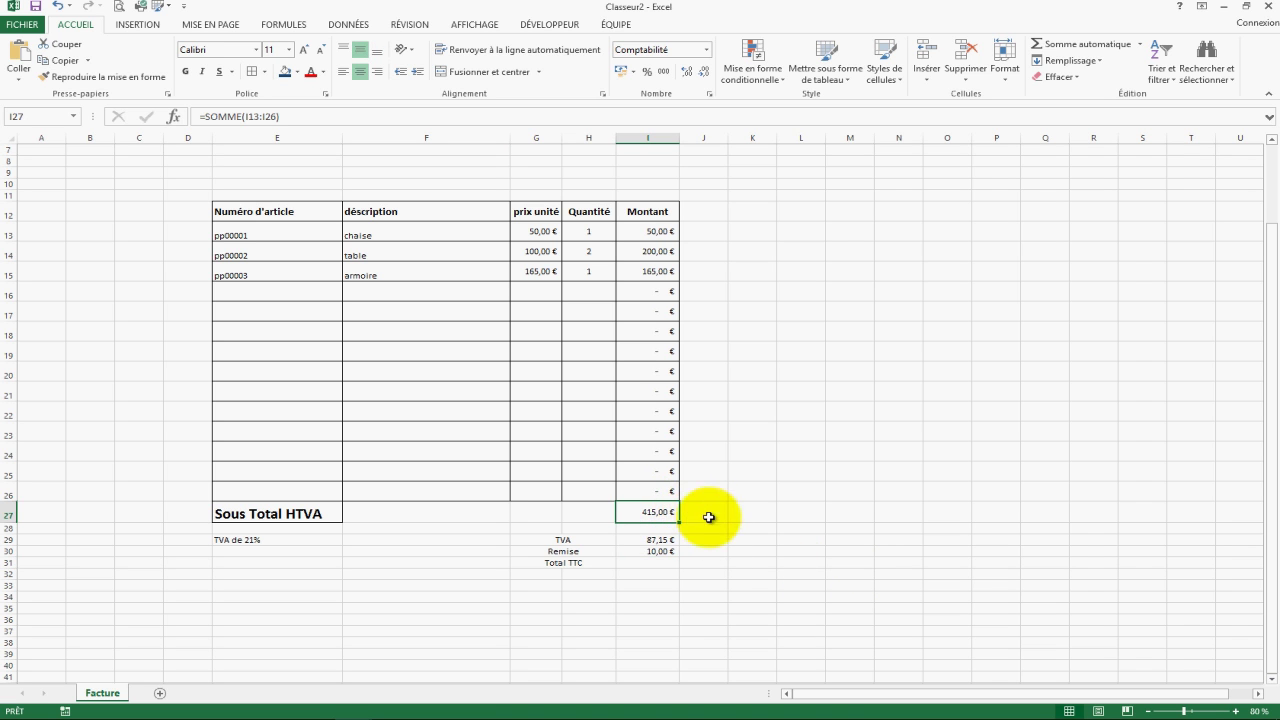
click(662, 541)
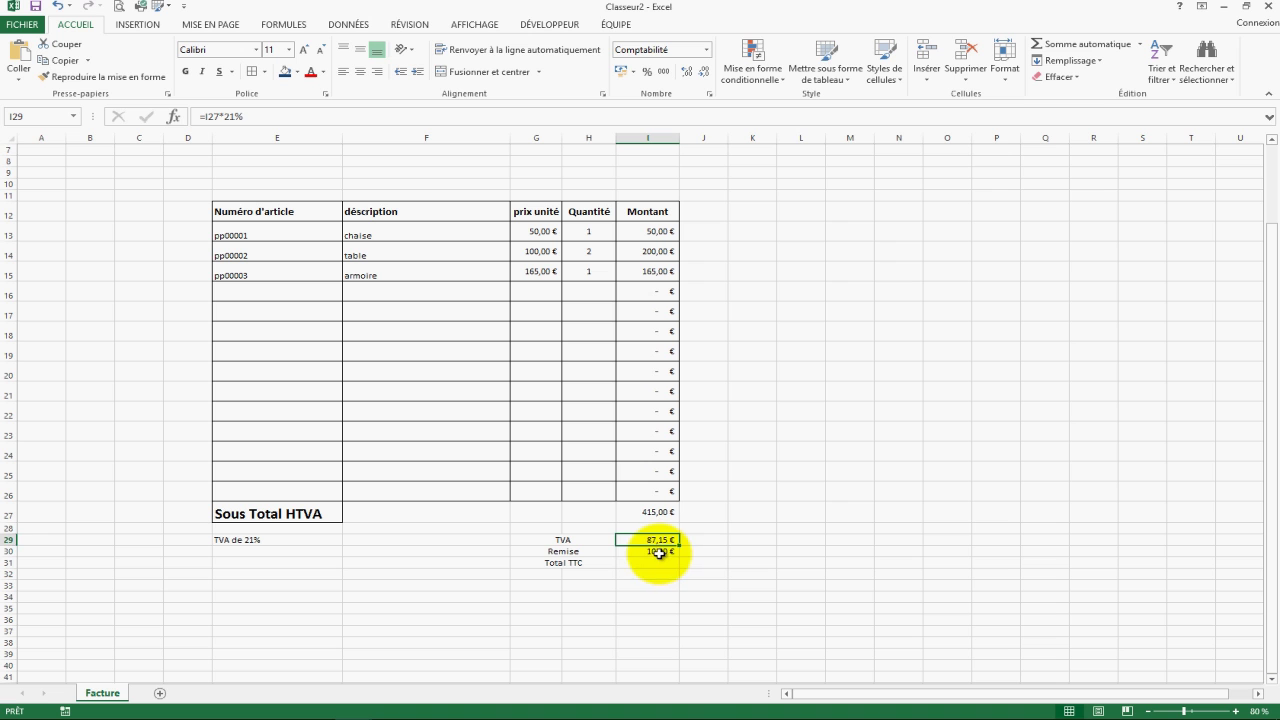
click(660, 552)
click(665, 563)
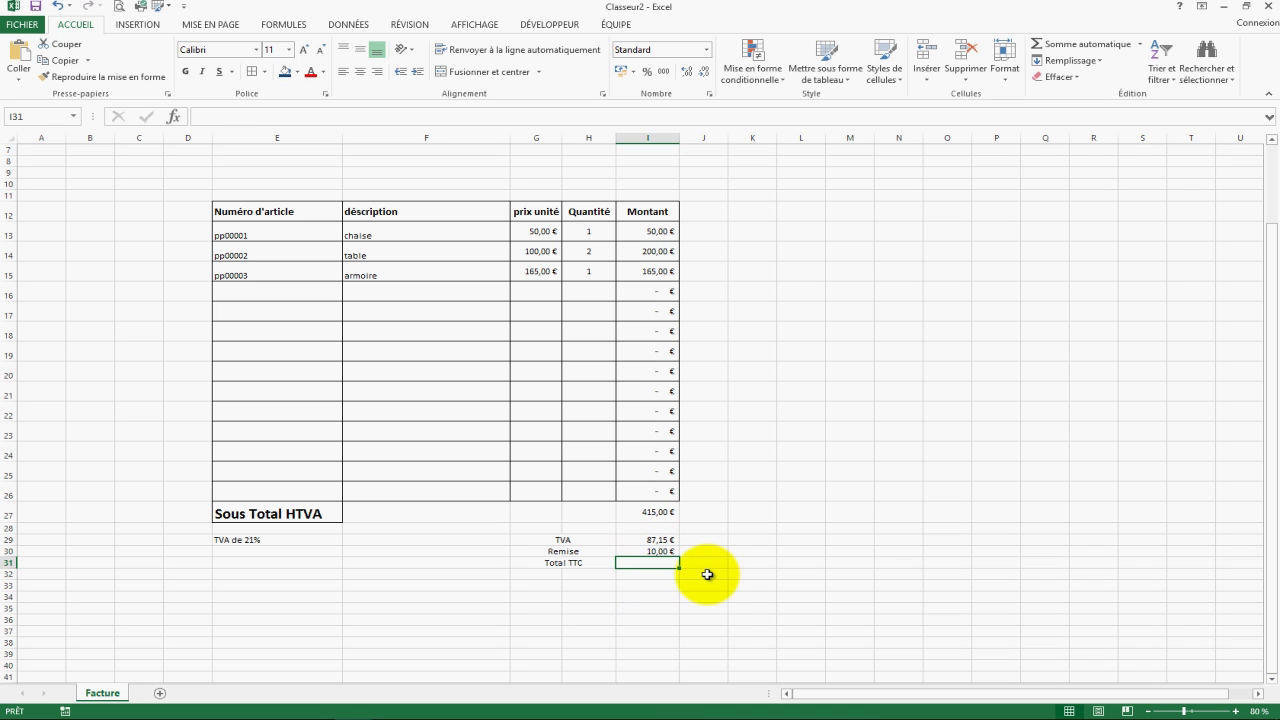
text(=)
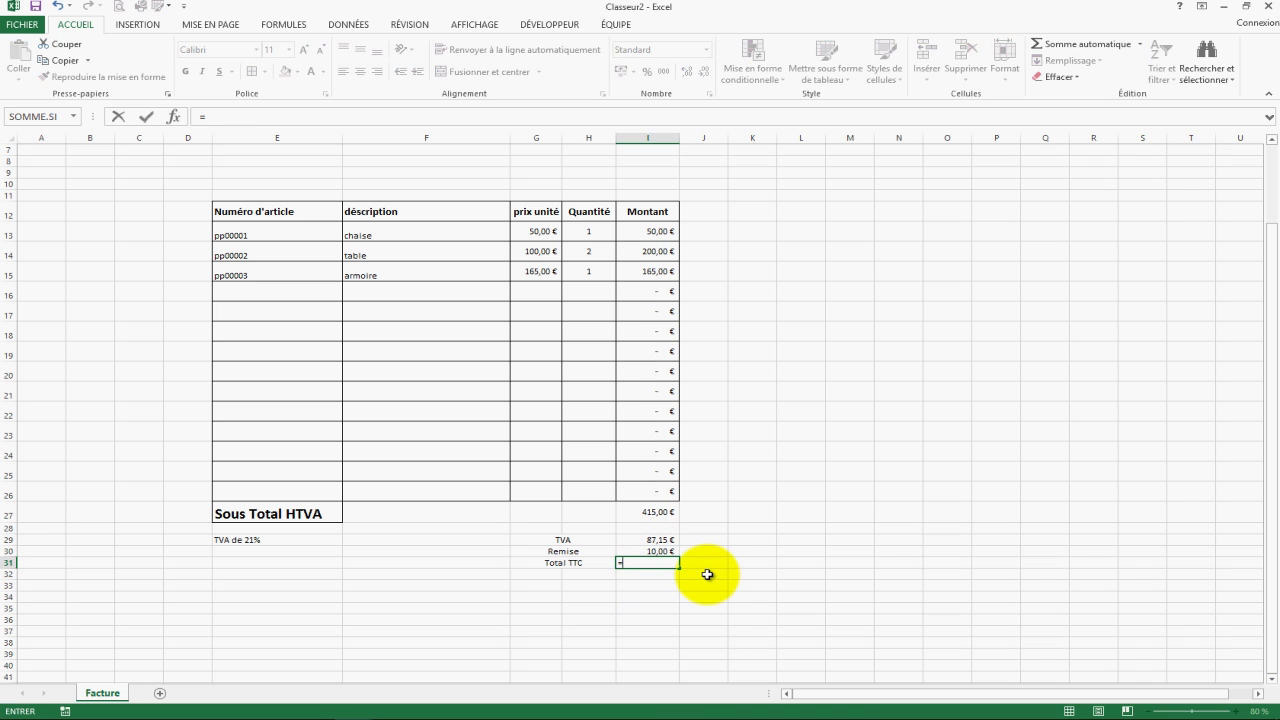
click(652, 515)
text(+)
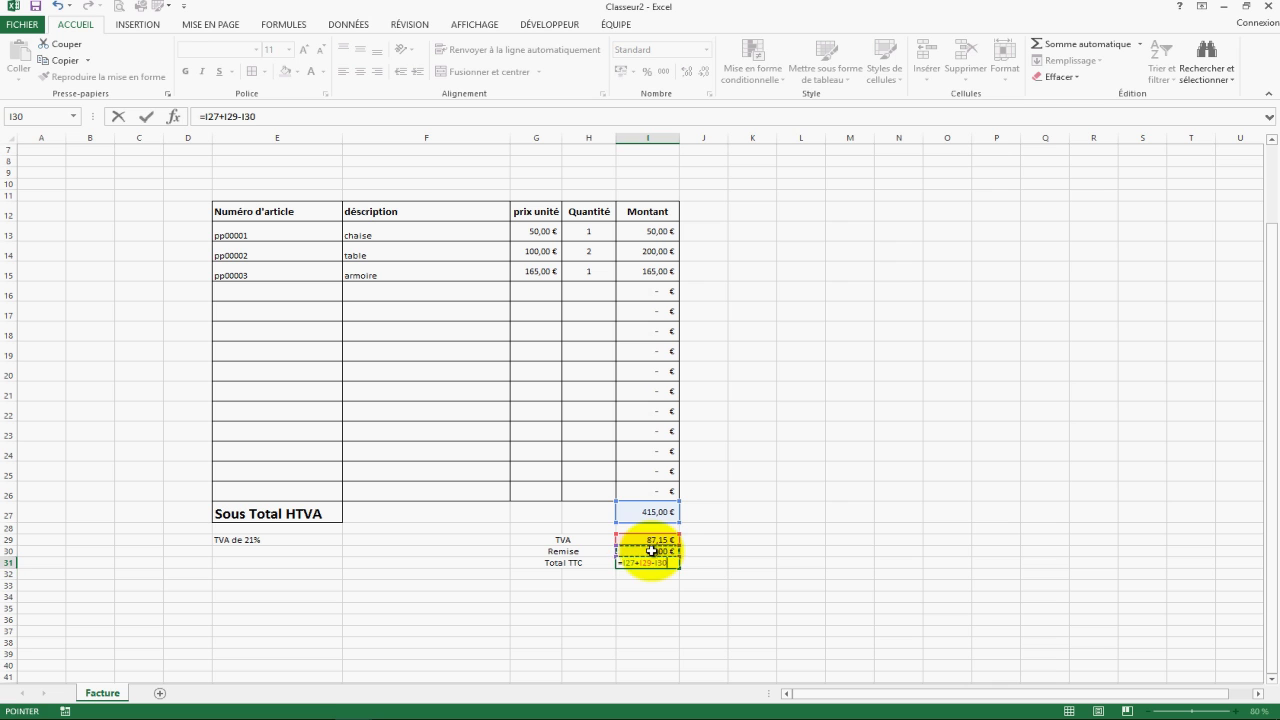
key(Return)
click(648, 585)
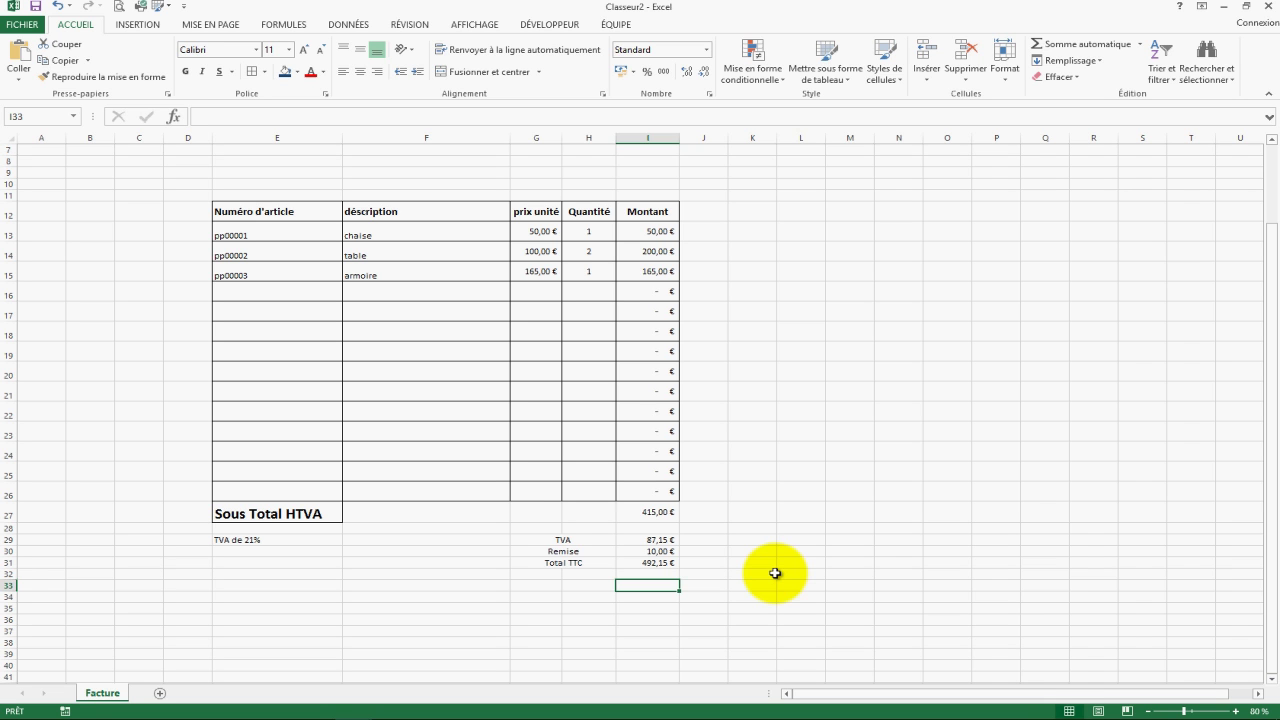
- Enter the label "Acompte" in G32 and merge and centre it across G32:H32
drag(535, 573, 567, 573)
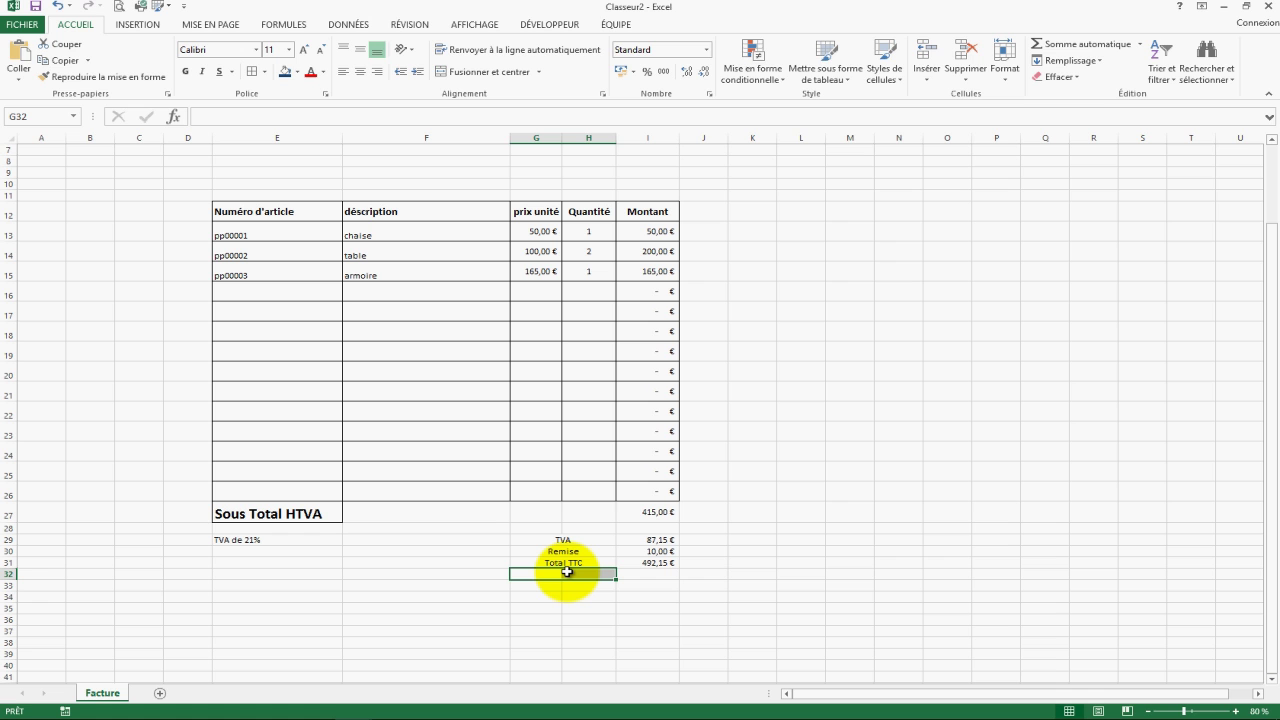
text(Acompte)
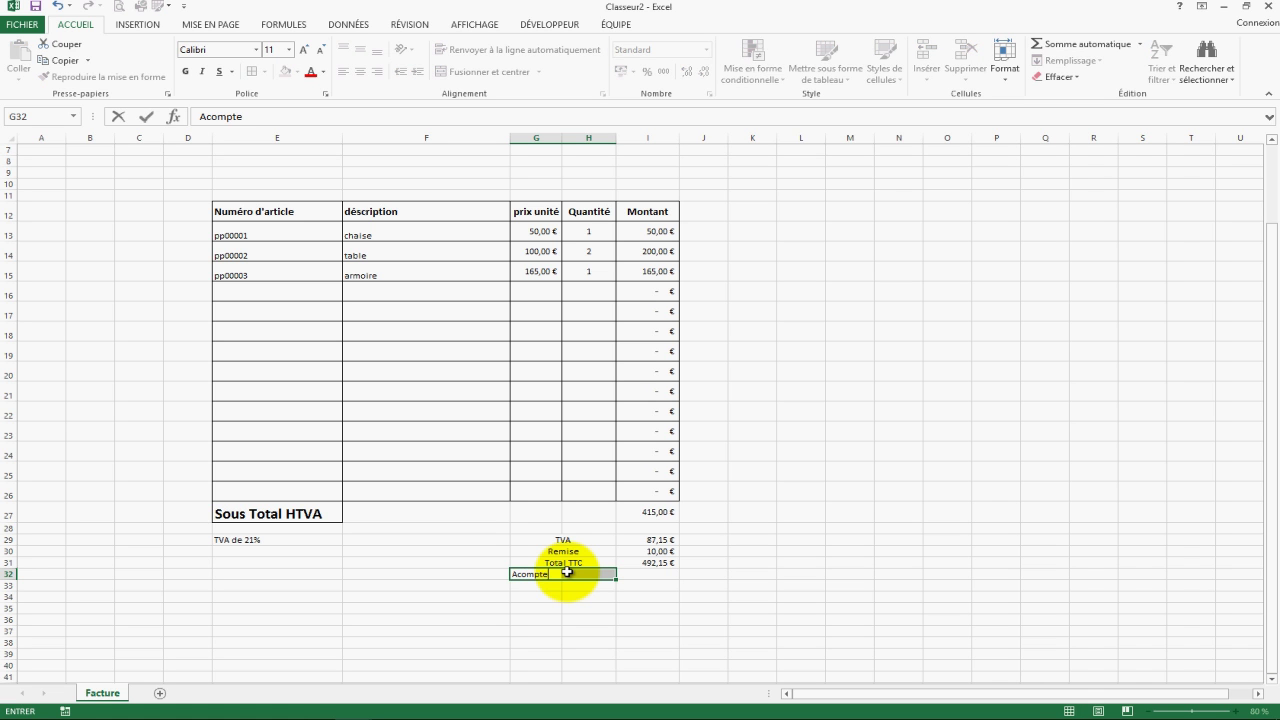
key(Return)
drag(537, 574, 586, 574)
click(461, 71)
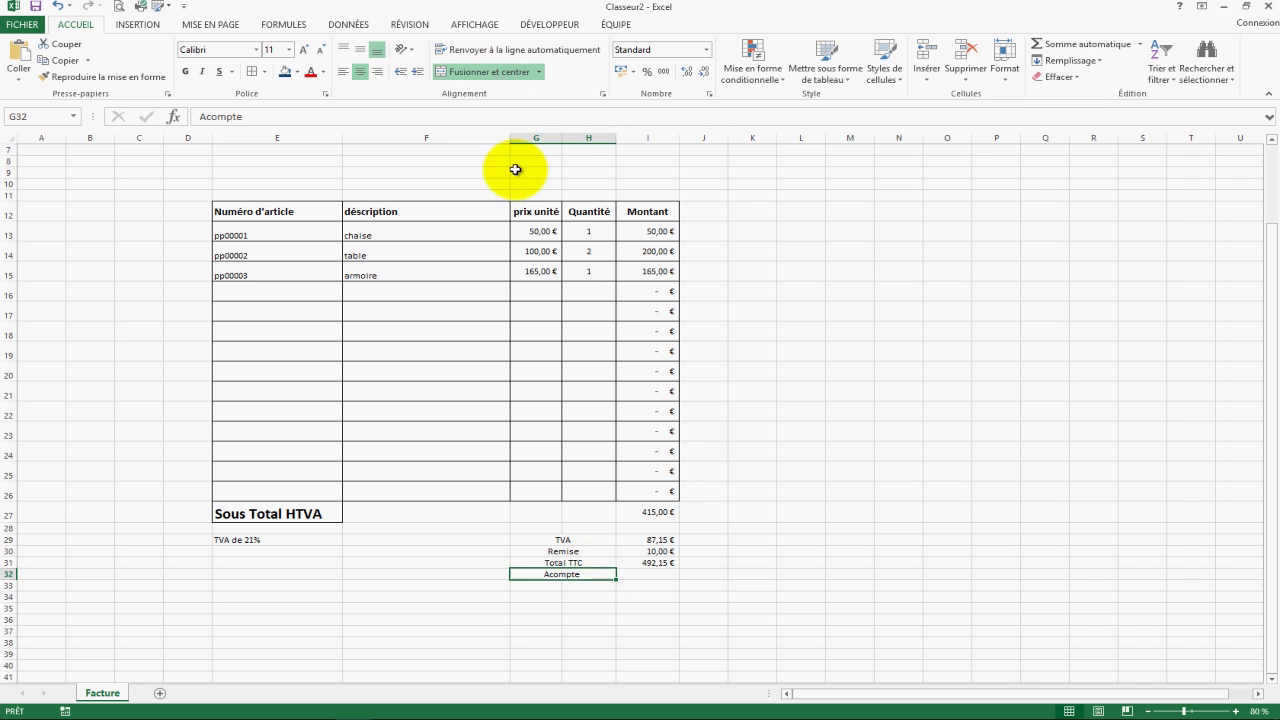
- Enter the deposit amount 300 in I32 and format it as a euro accounting value
click(655, 573)
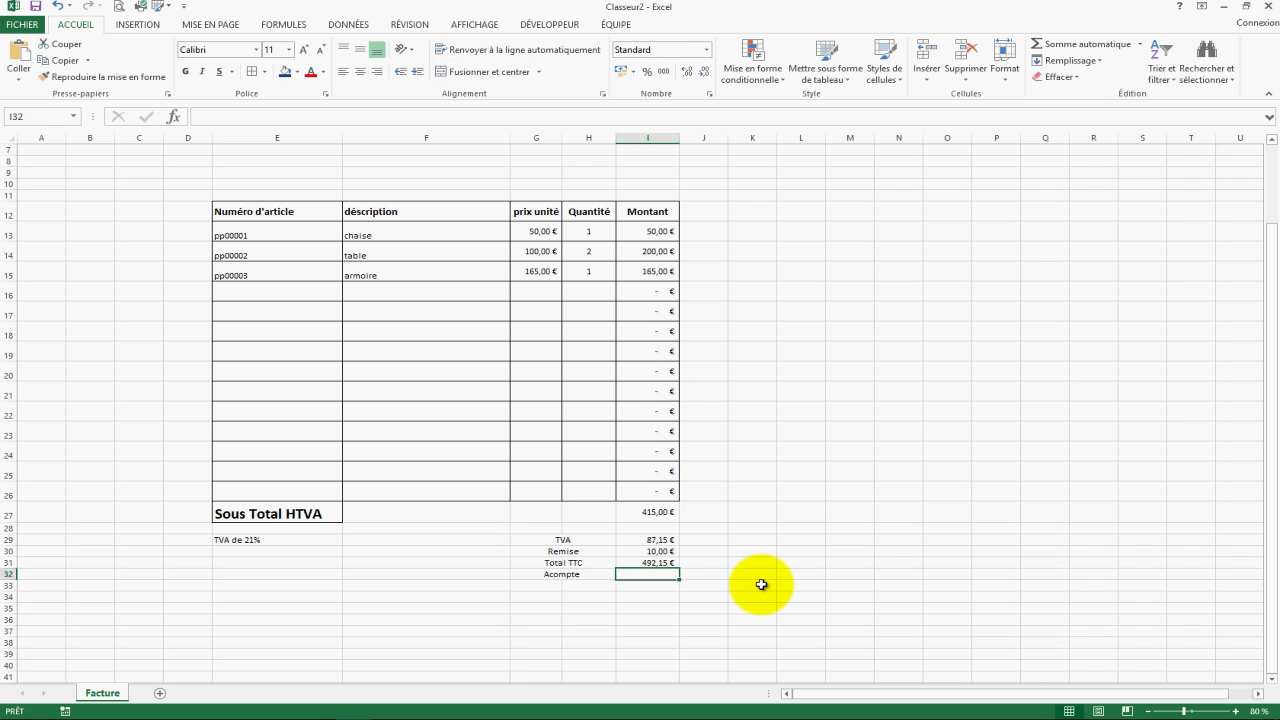
text(300)
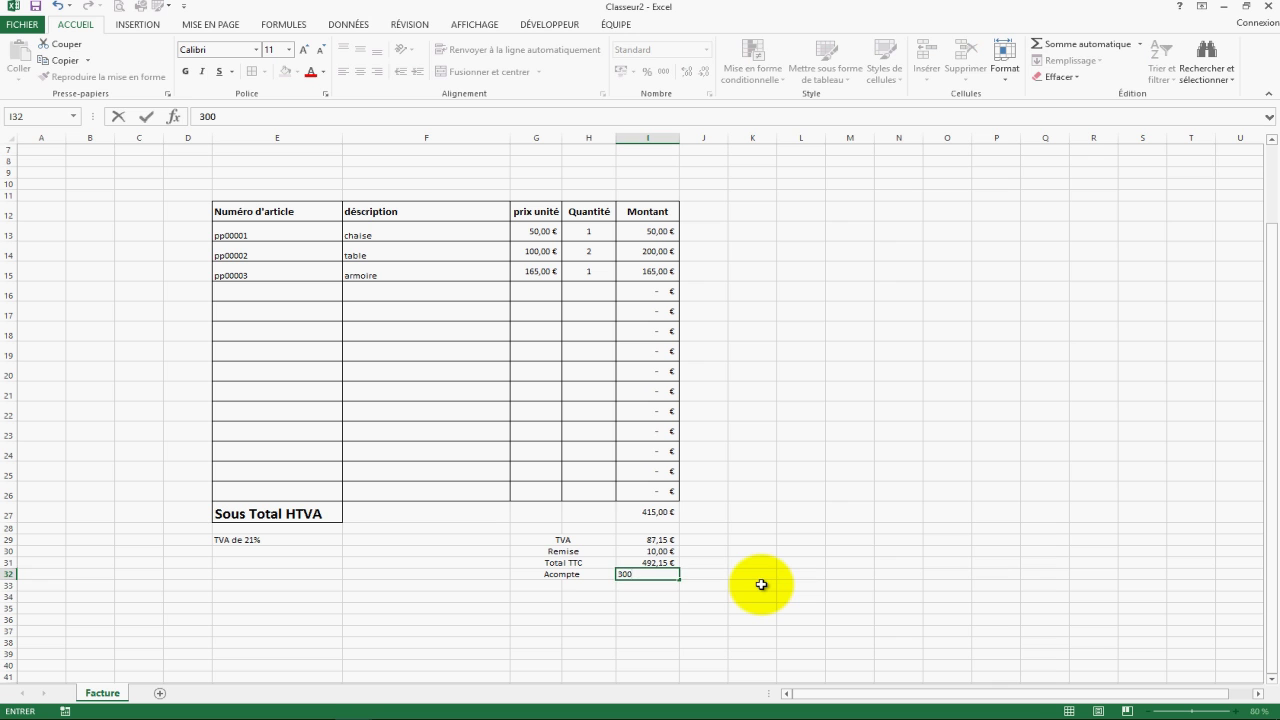
key(ctrl+Return)
click(620, 71)
- Merge and centre cells G33:H33 and enter the label "Reste a Payer" in them
click(560, 588)
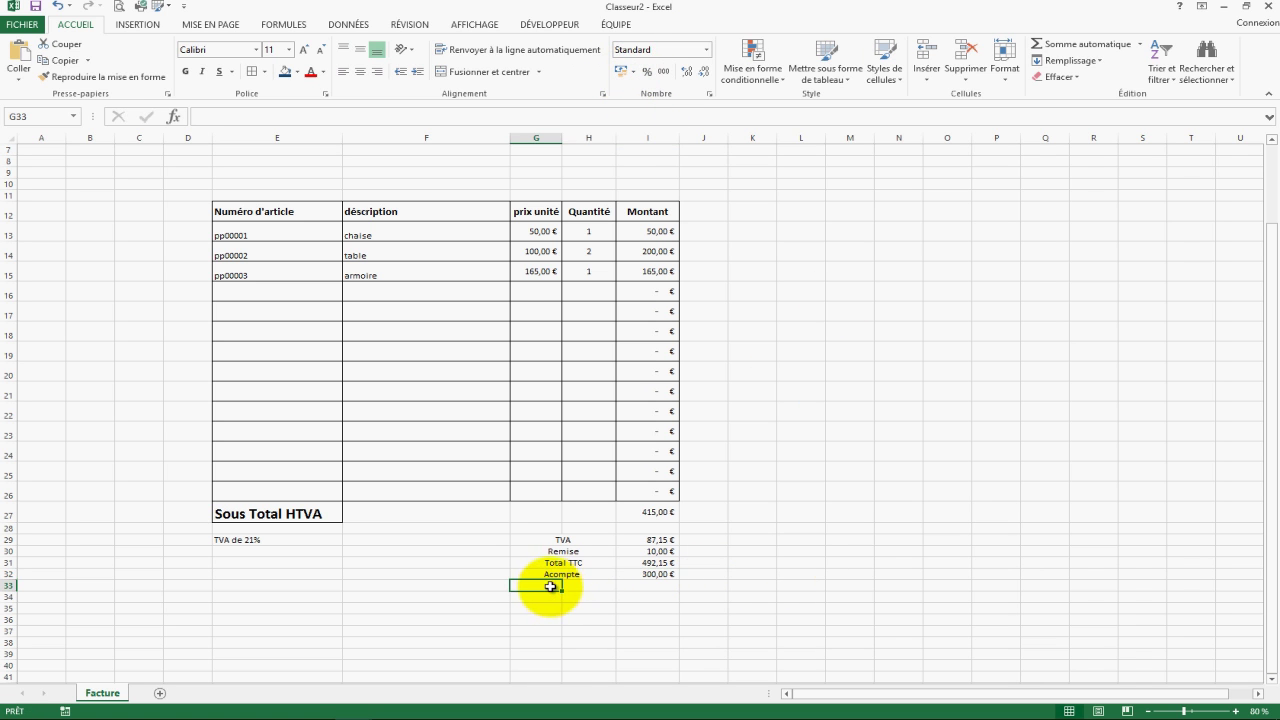
drag(548, 588, 595, 588)
click(470, 72)
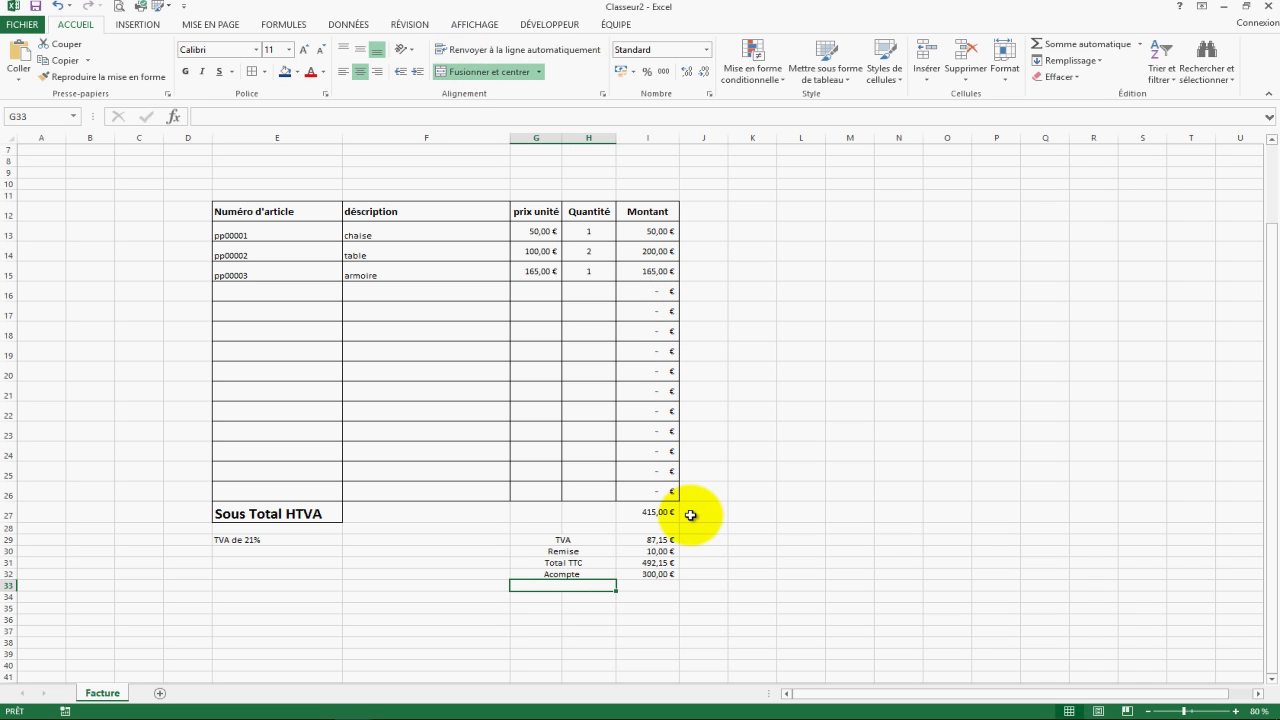
text(Reste a Payer)
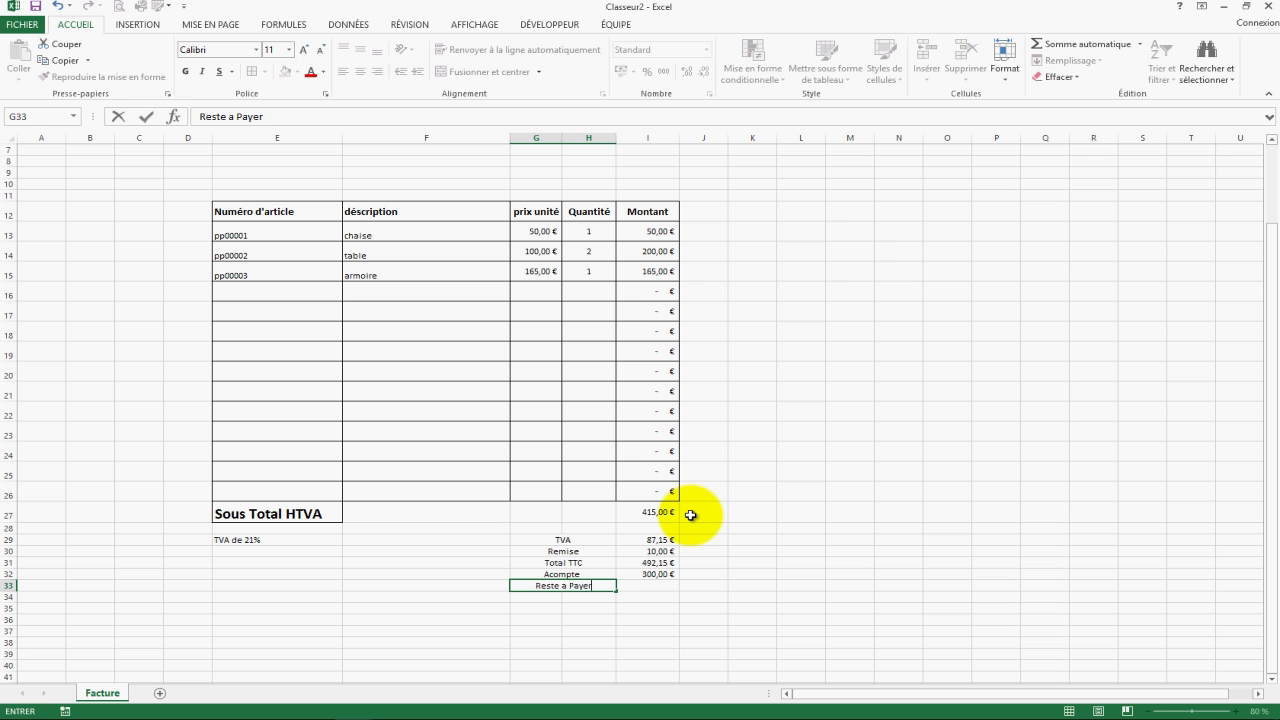
key(Tab)
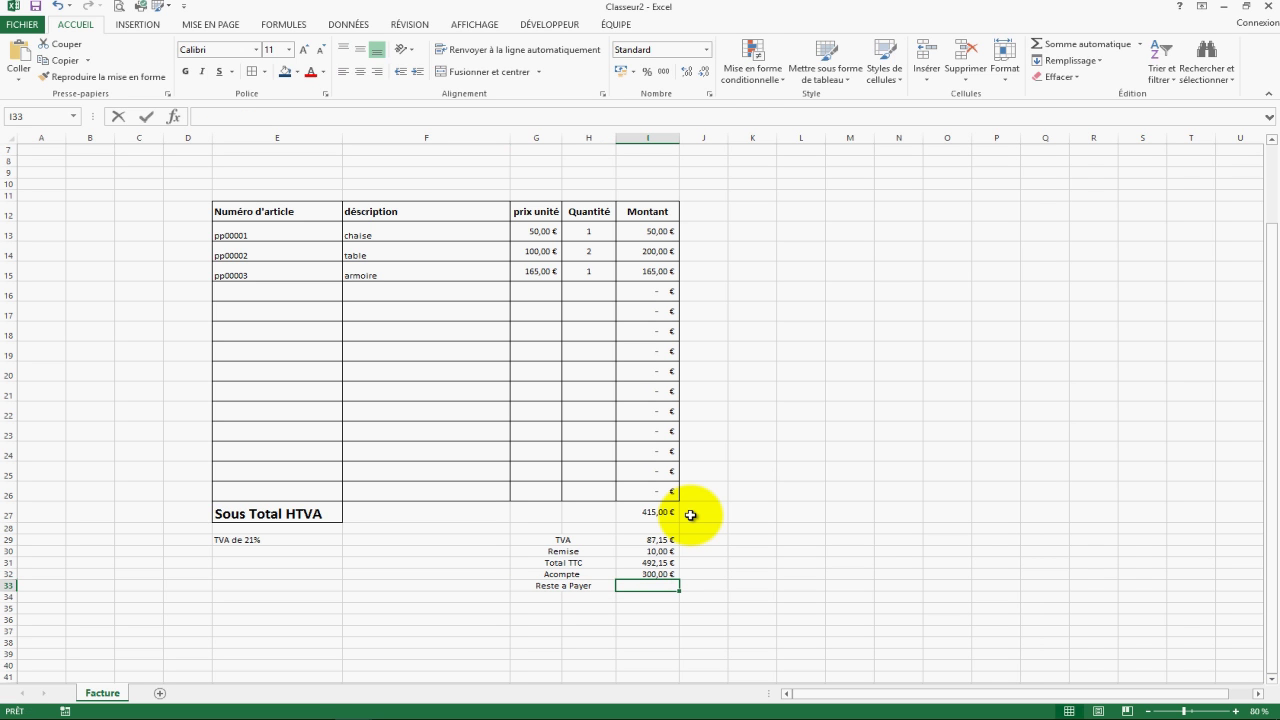
- Calculate the balance due in I33 with the formula =I31-I32
text(=)
click(667, 565)
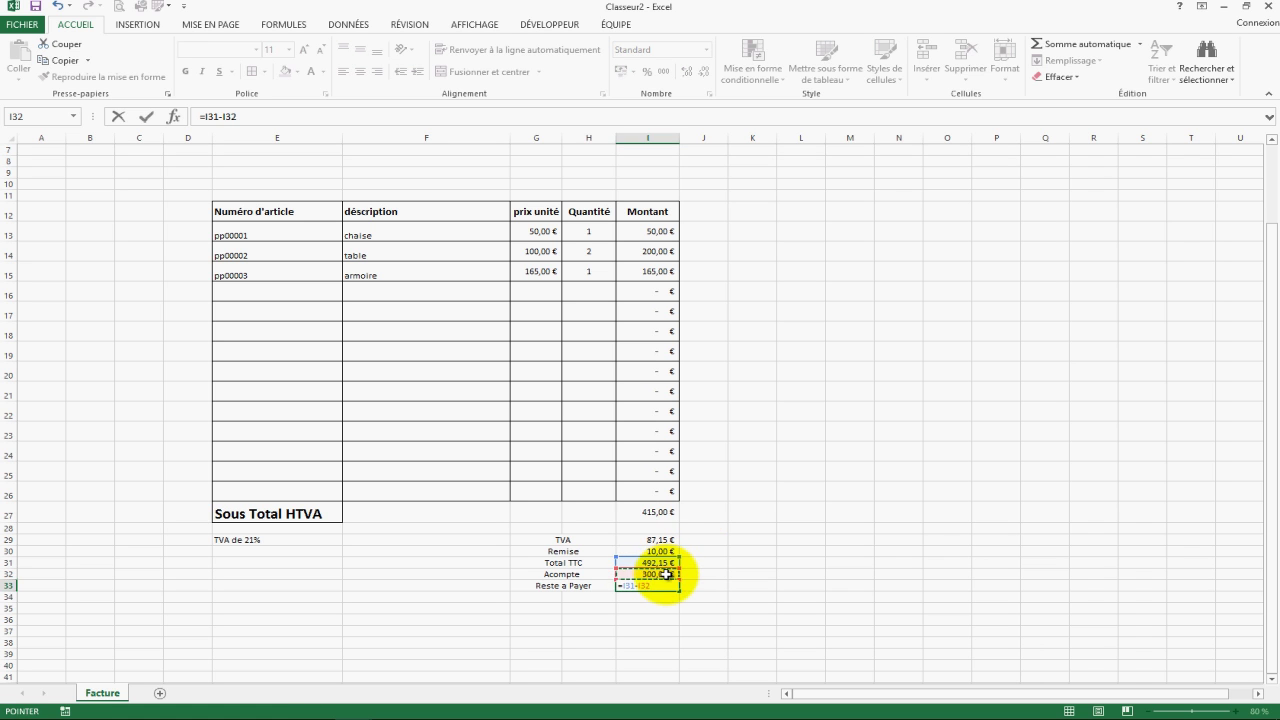
key(Return)
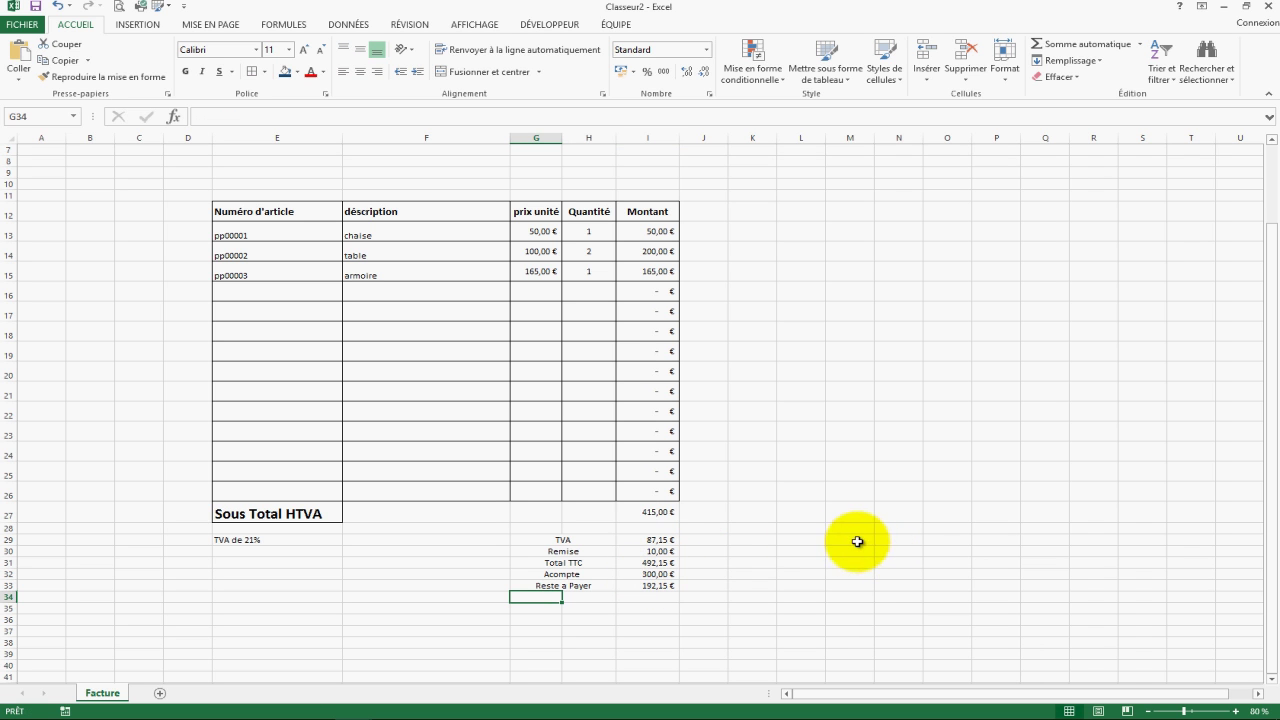
click(665, 586)
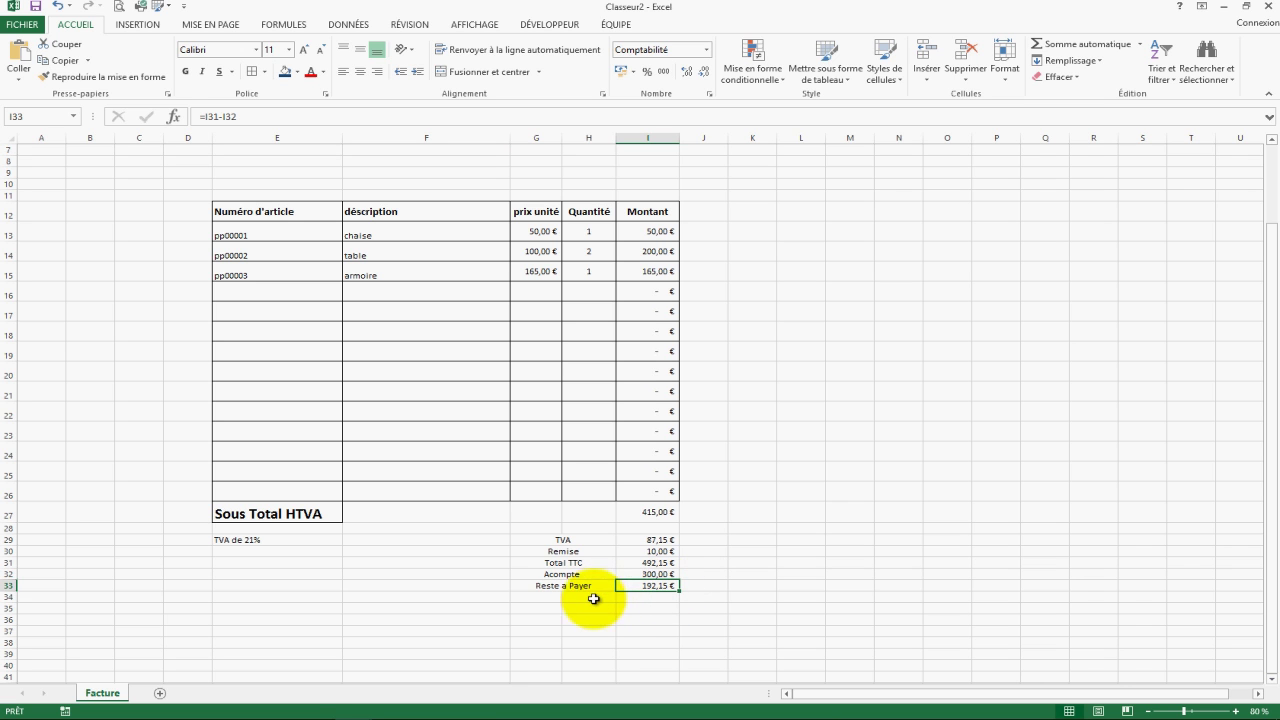
- Enter the note "Montant à payer dans les 30 jours" in I35 and align it right
click(650, 609)
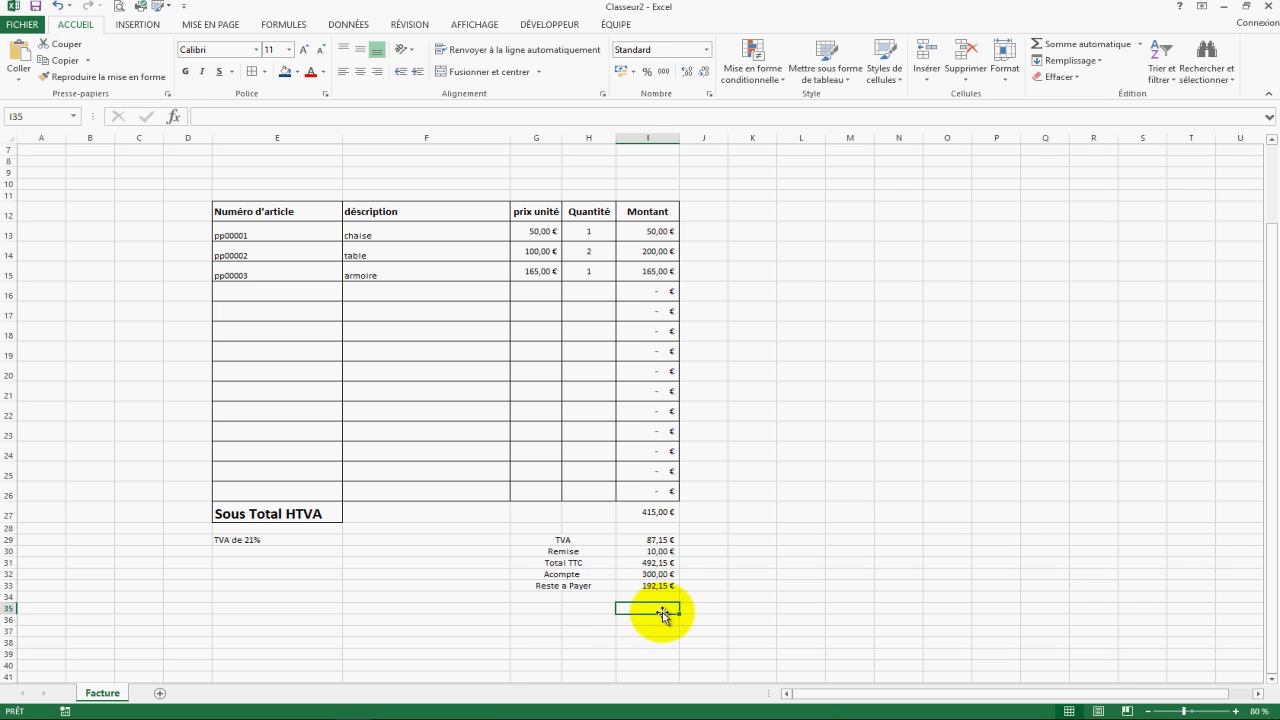
text(mo)
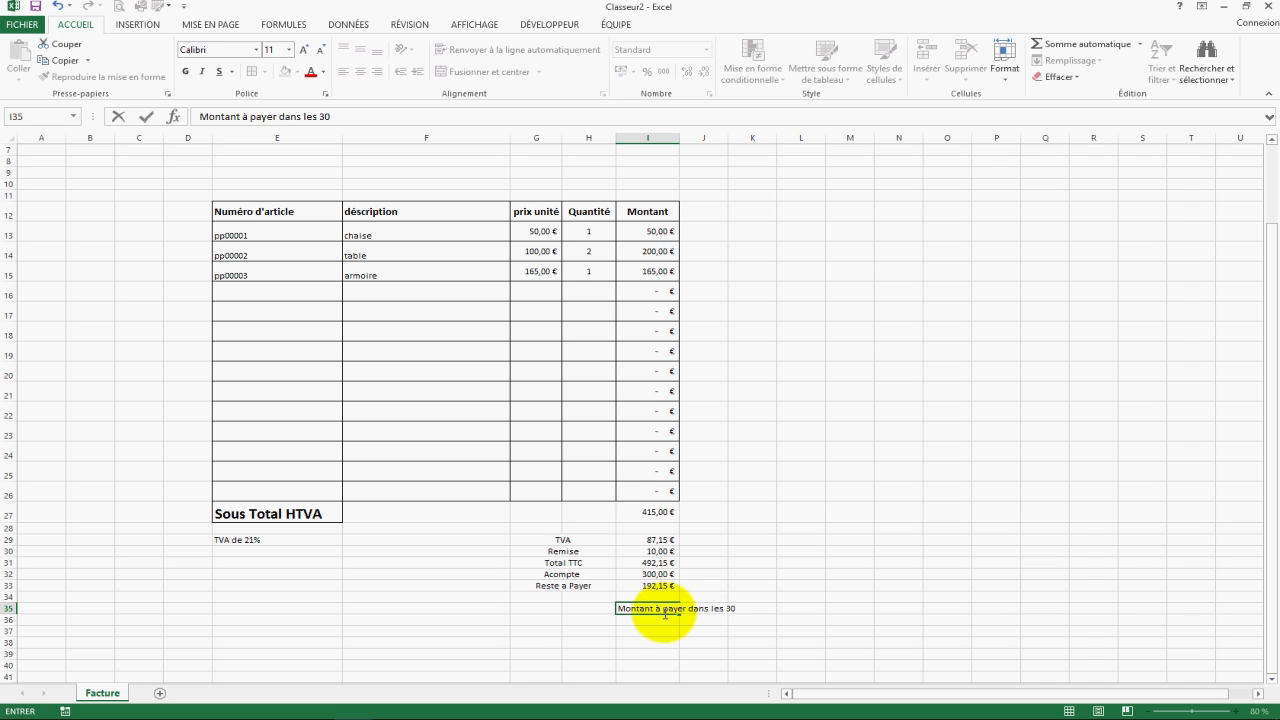
key(Return)
click(665, 608)
click(378, 71)
drag(900, 676, 898, 665)
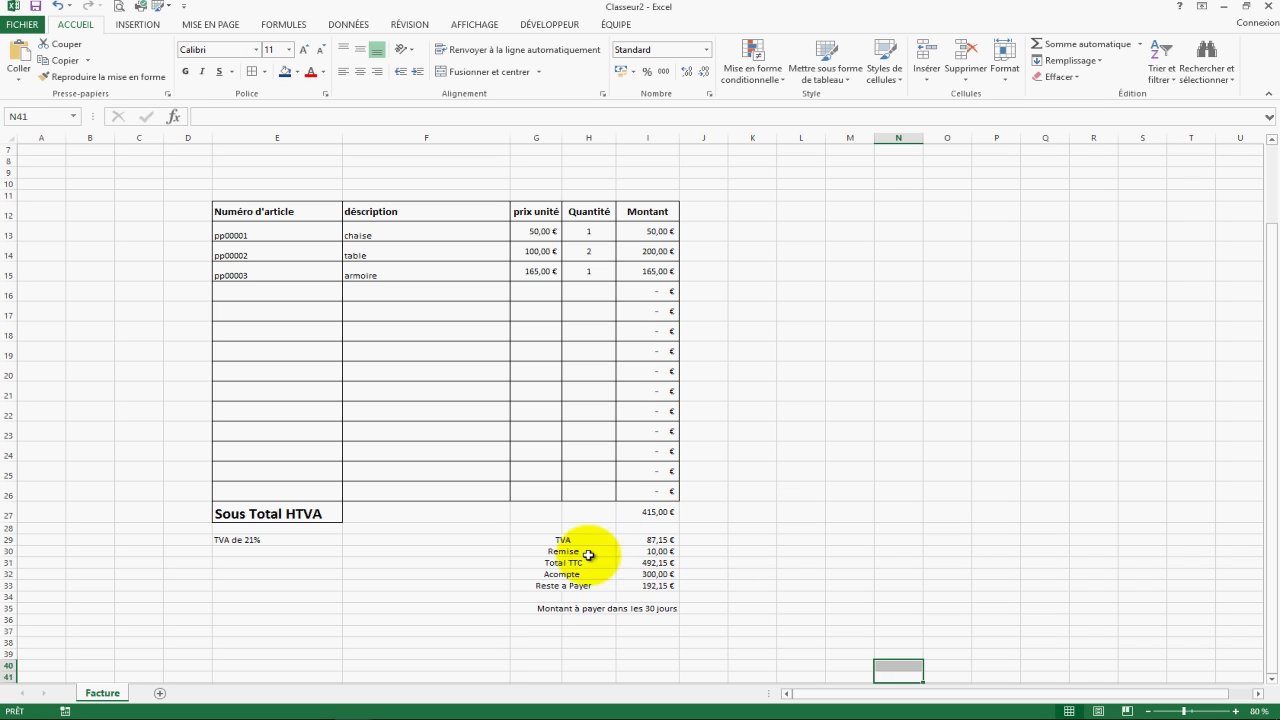
- Make the summary labels in G29:H33 bold and set their font size to 16
drag(569, 538, 571, 584)
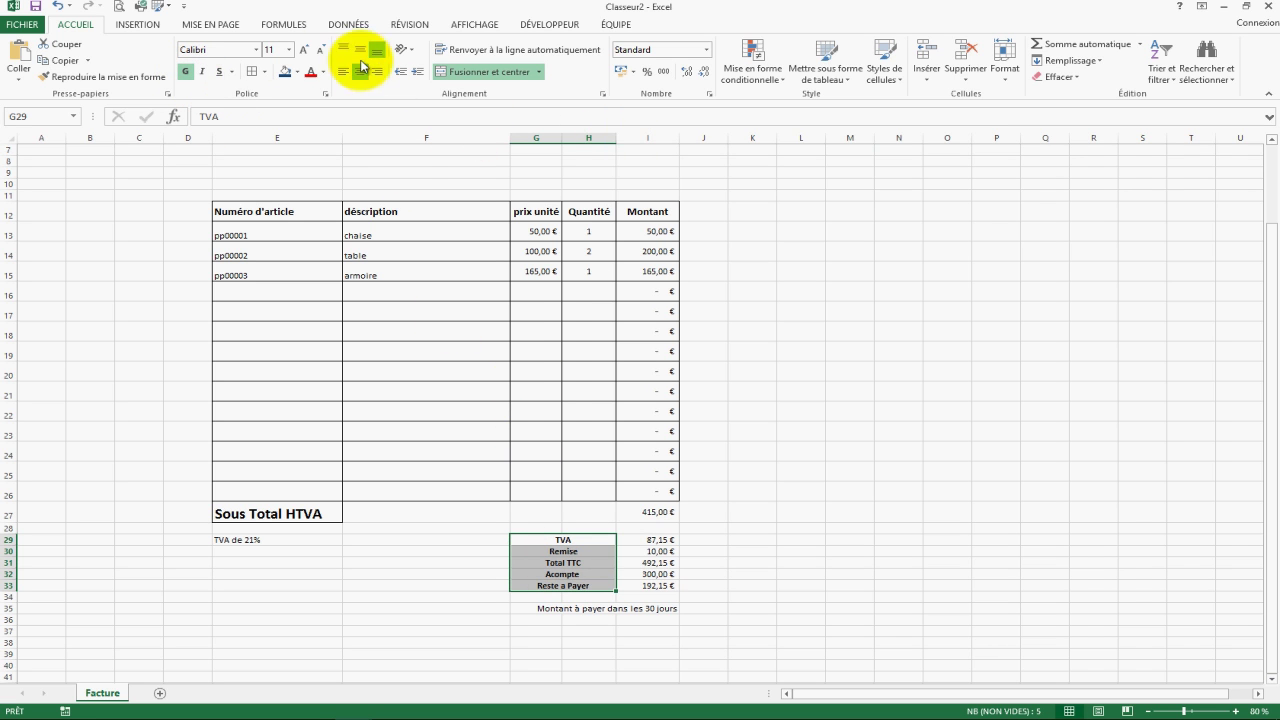
click(289, 49)
click(271, 147)
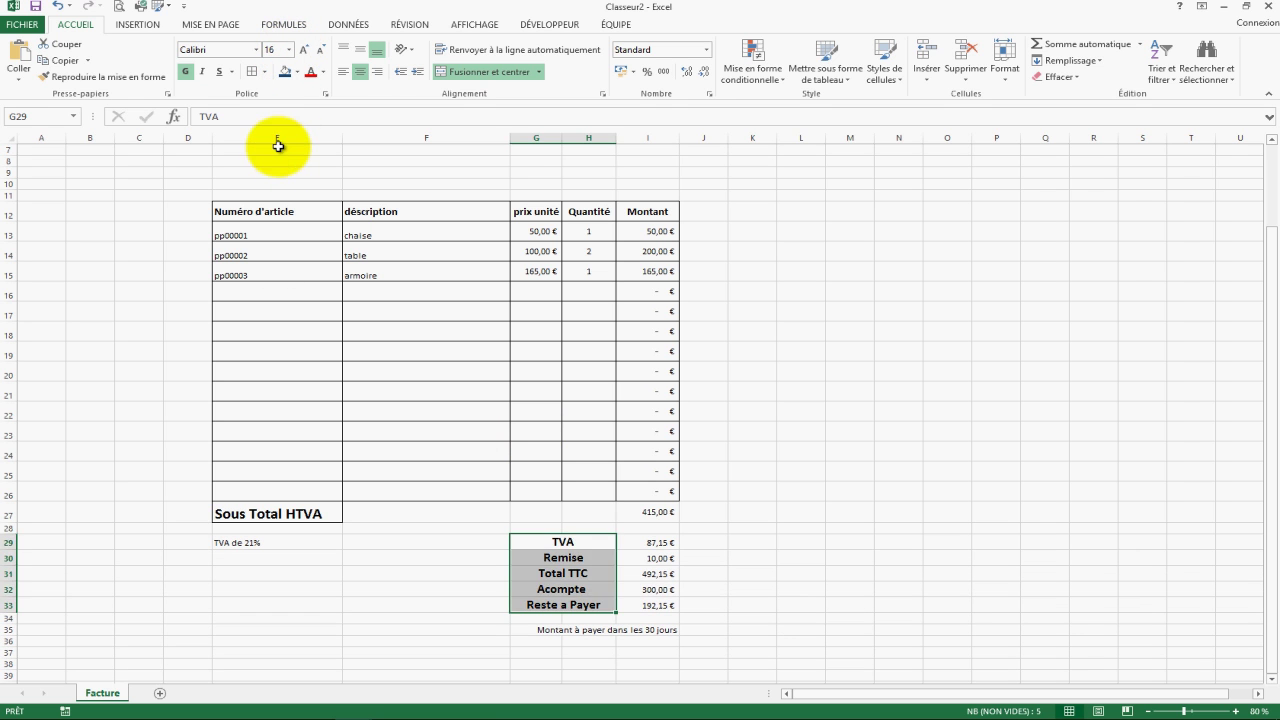
click(801, 451)
- Apply a thick outside border around the summary block G29:I33 and around the subtotal row E27:I27
drag(566, 542, 657, 606)
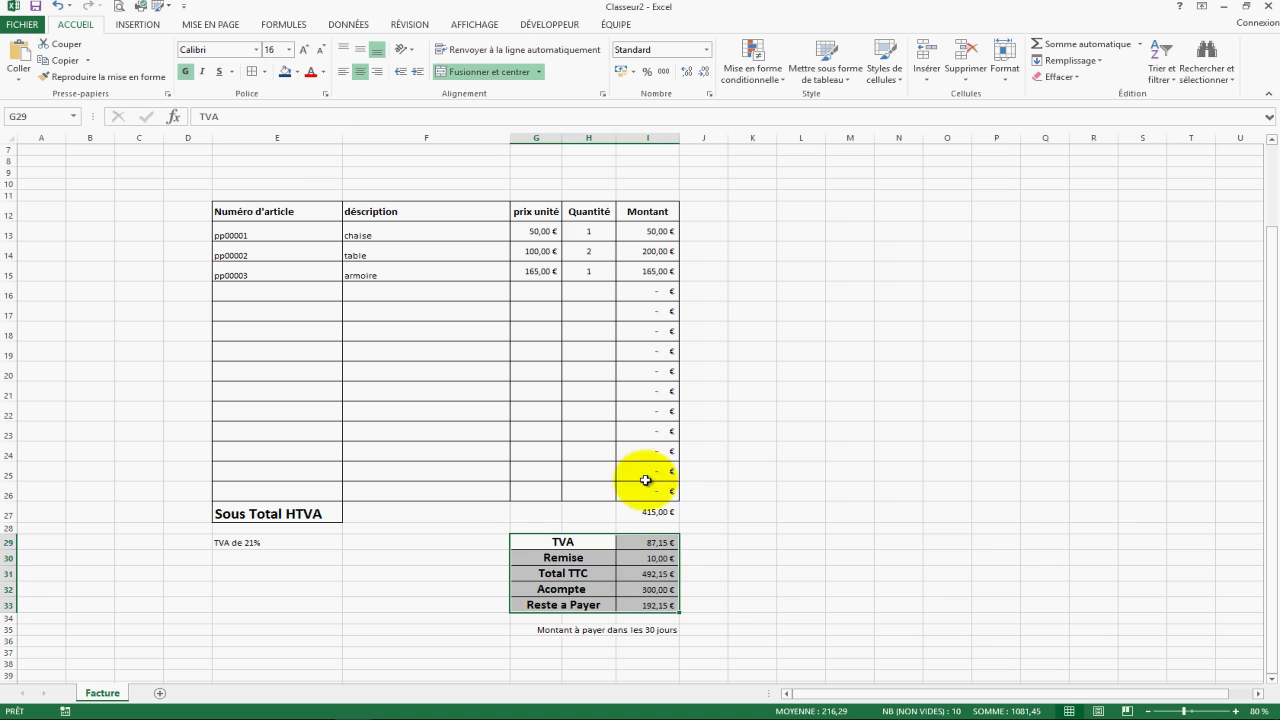
click(705, 613)
drag(560, 540, 672, 605)
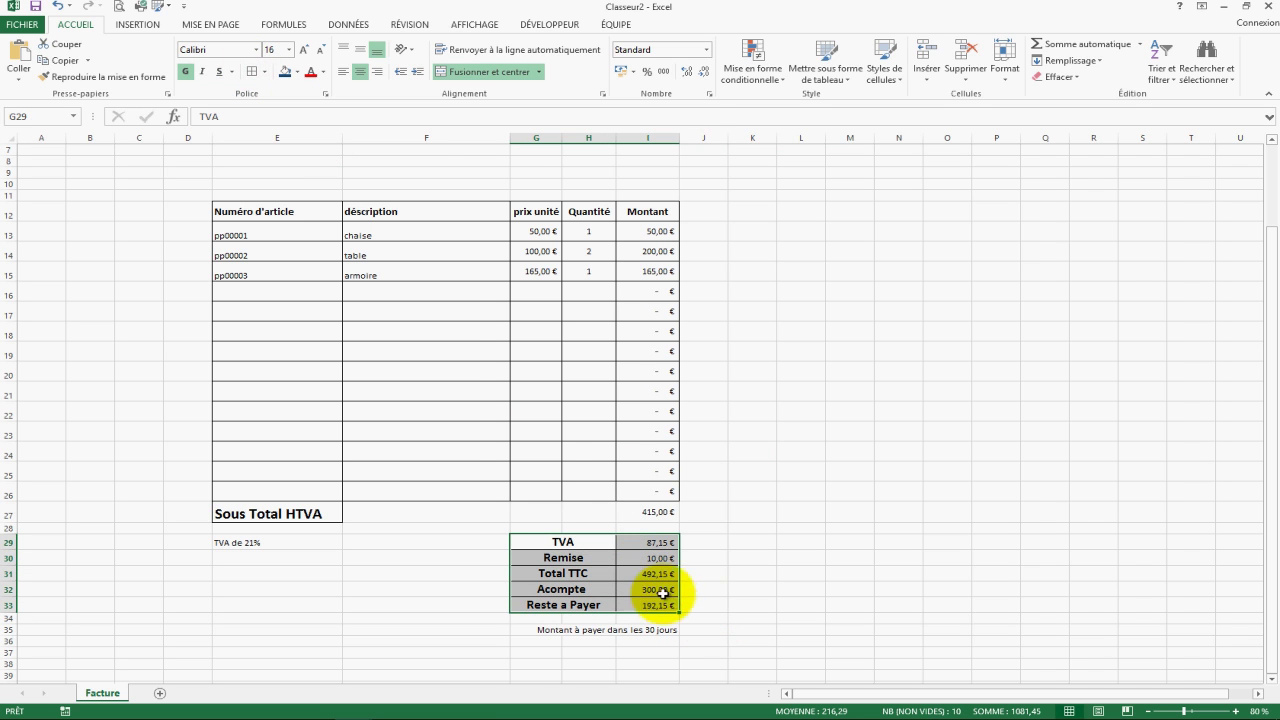
click(264, 71)
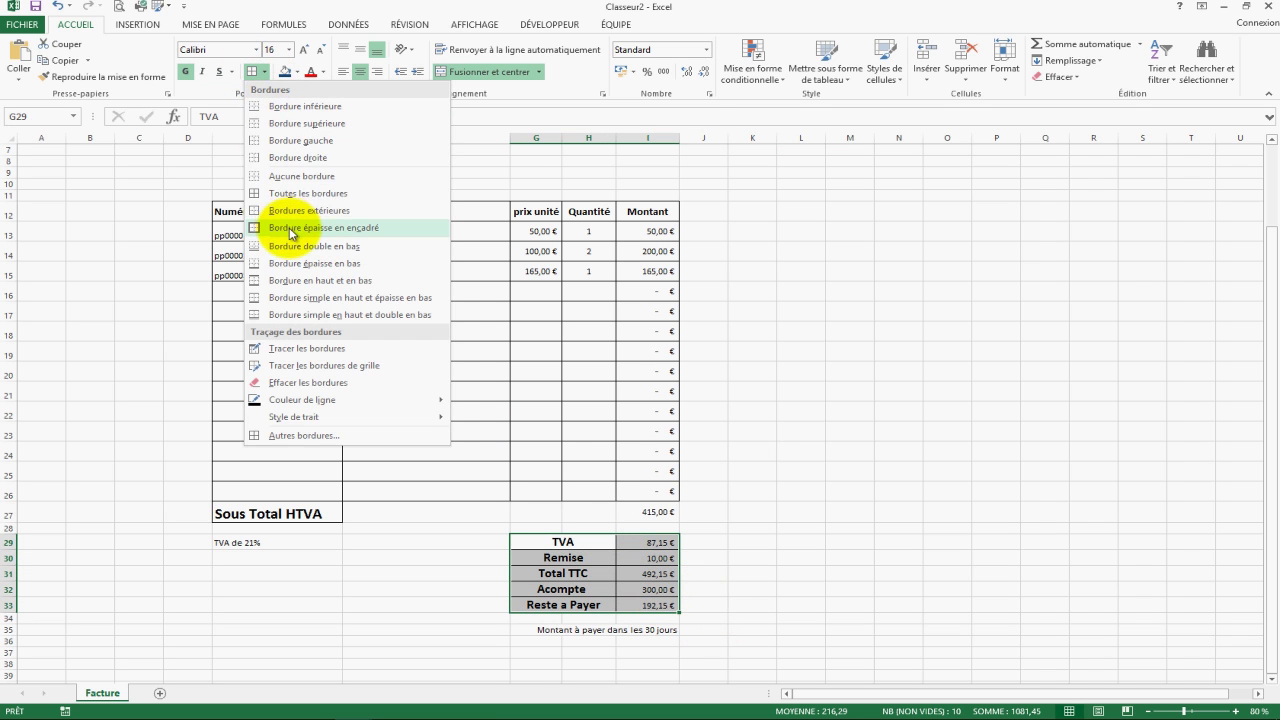
click(286, 228)
drag(256, 512, 631, 514)
click(257, 72)
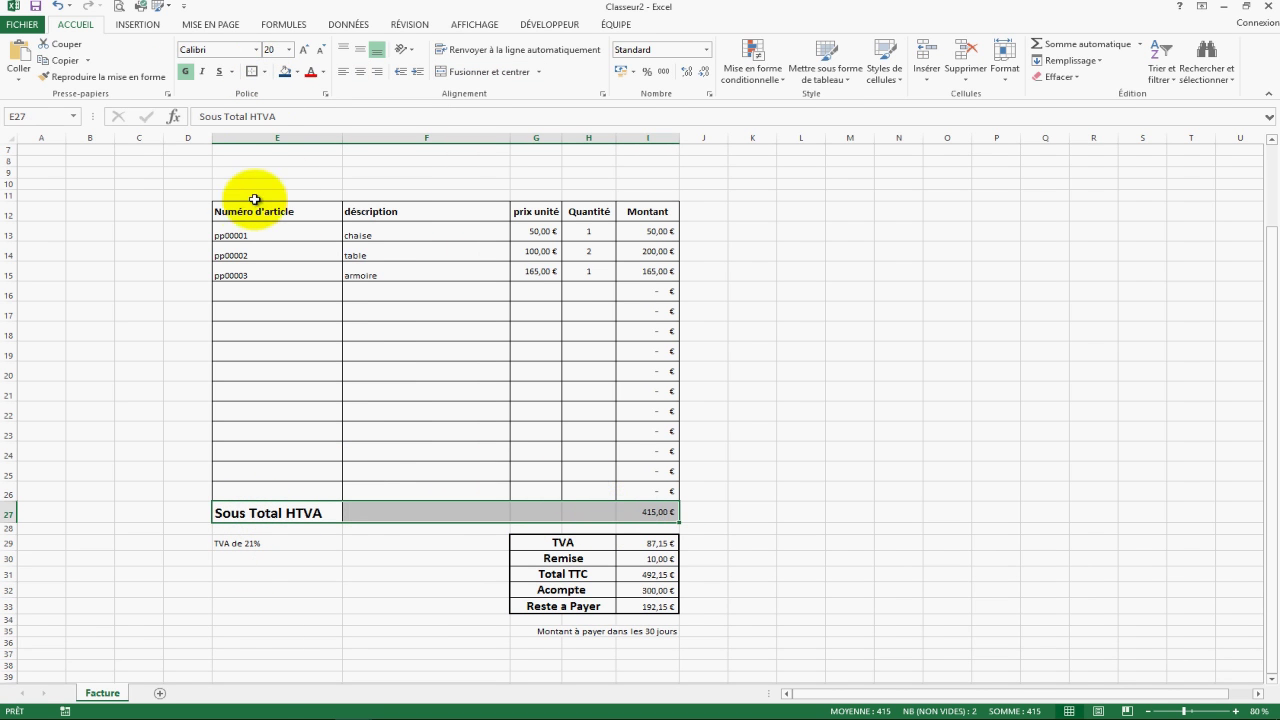
- Apply a thick outside border to each header cell in E12:I12 and around the whole item table E12:I27
drag(250, 212, 305, 213)
click(252, 74)
click(387, 208)
click(253, 74)
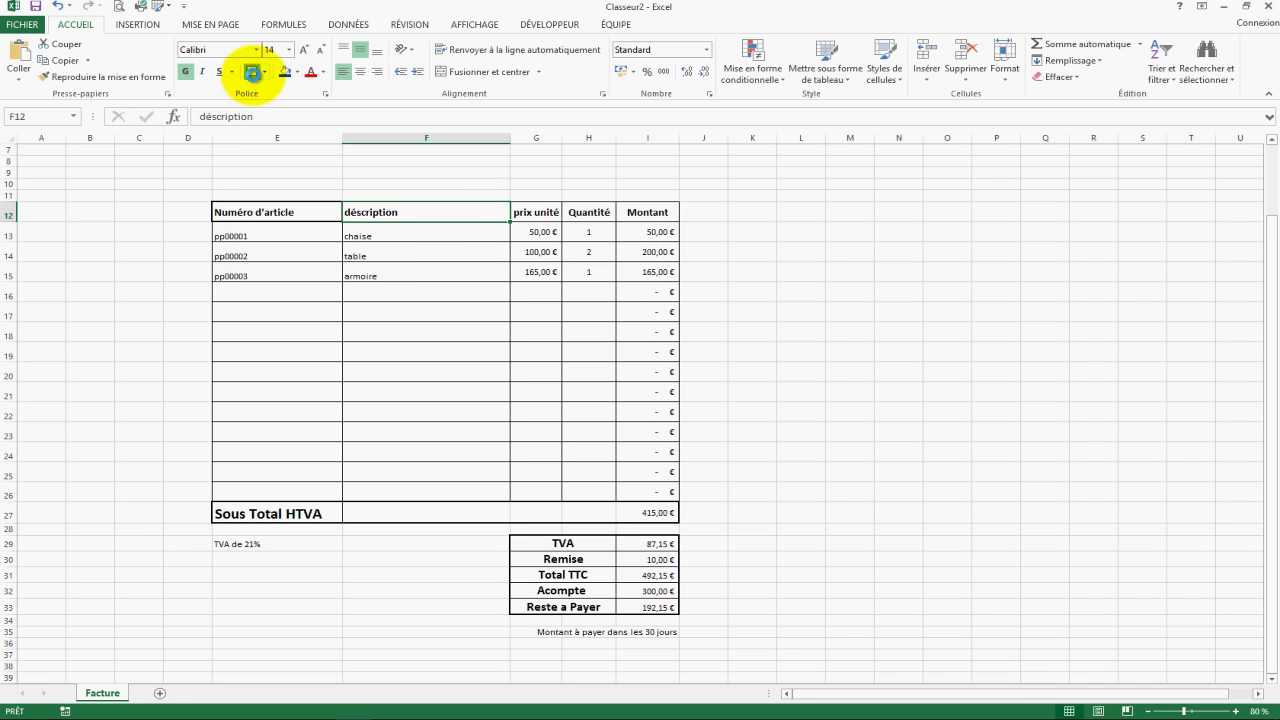
click(532, 212)
click(251, 74)
click(586, 213)
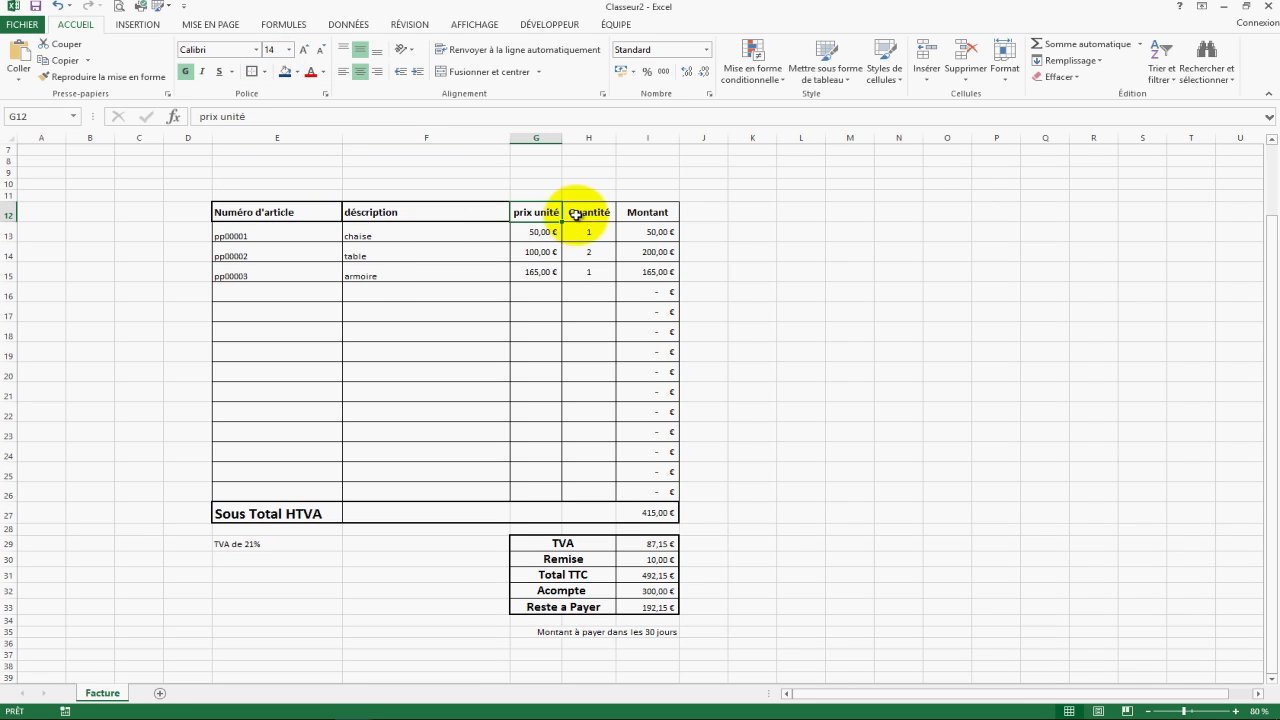
click(251, 74)
click(622, 212)
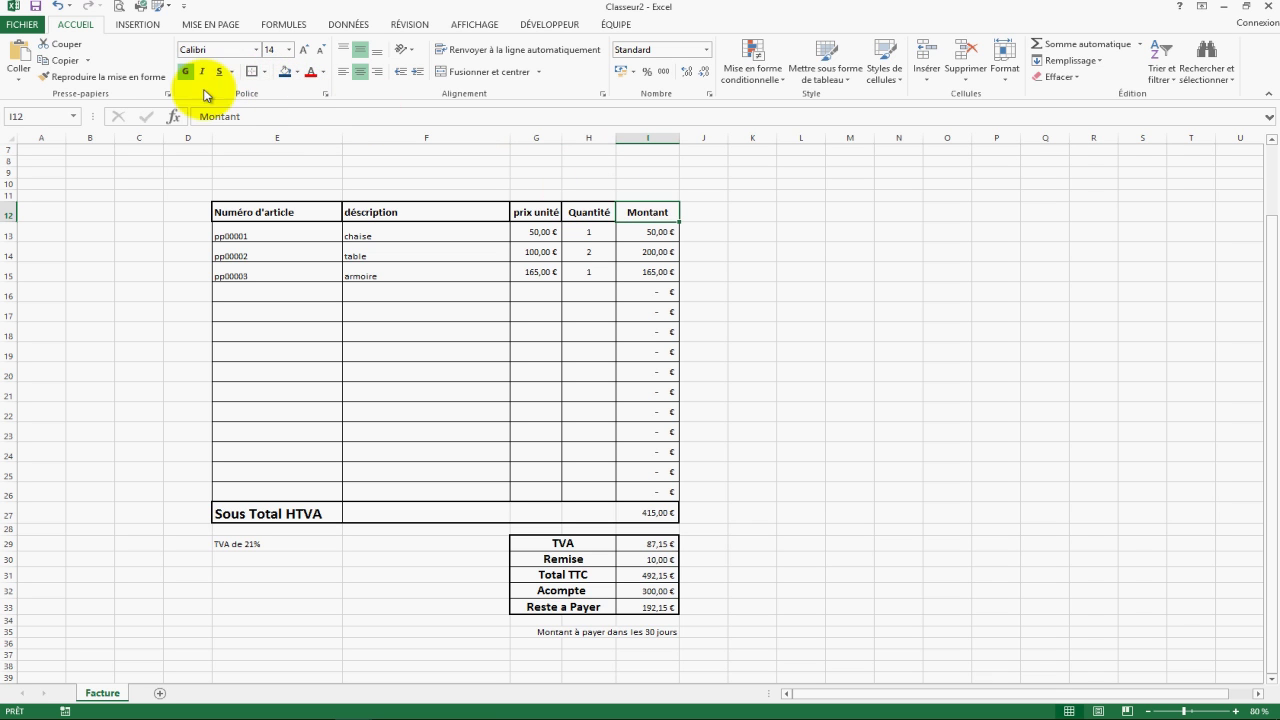
click(251, 72)
drag(278, 210, 663, 514)
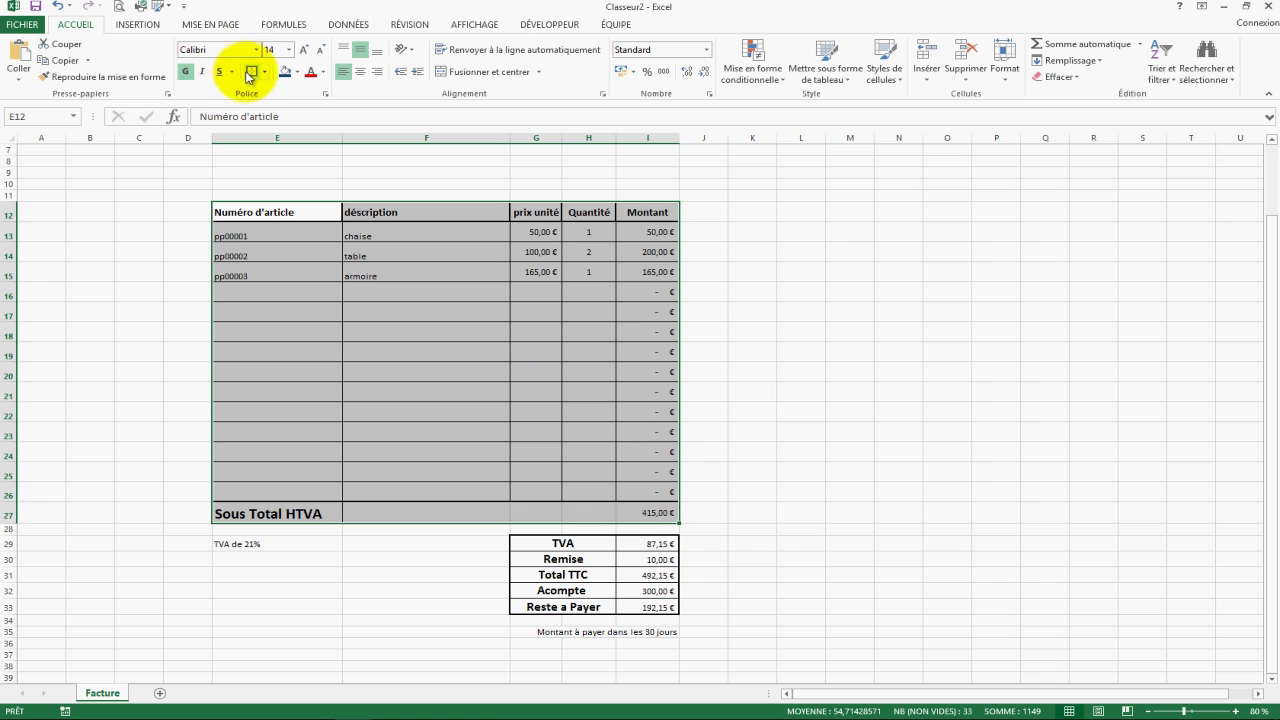
click(996, 468)
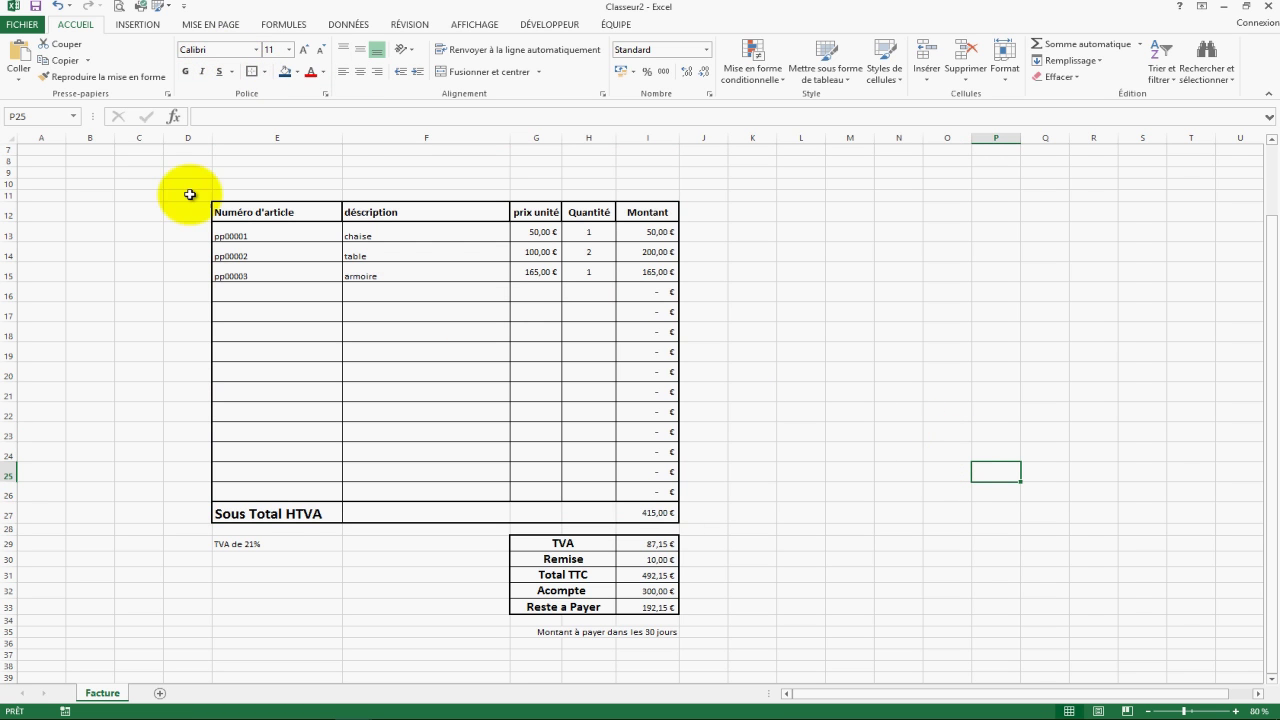
- Fill cells E28:I28 and E10:I10 with dark blue
drag(245, 530, 640, 529)
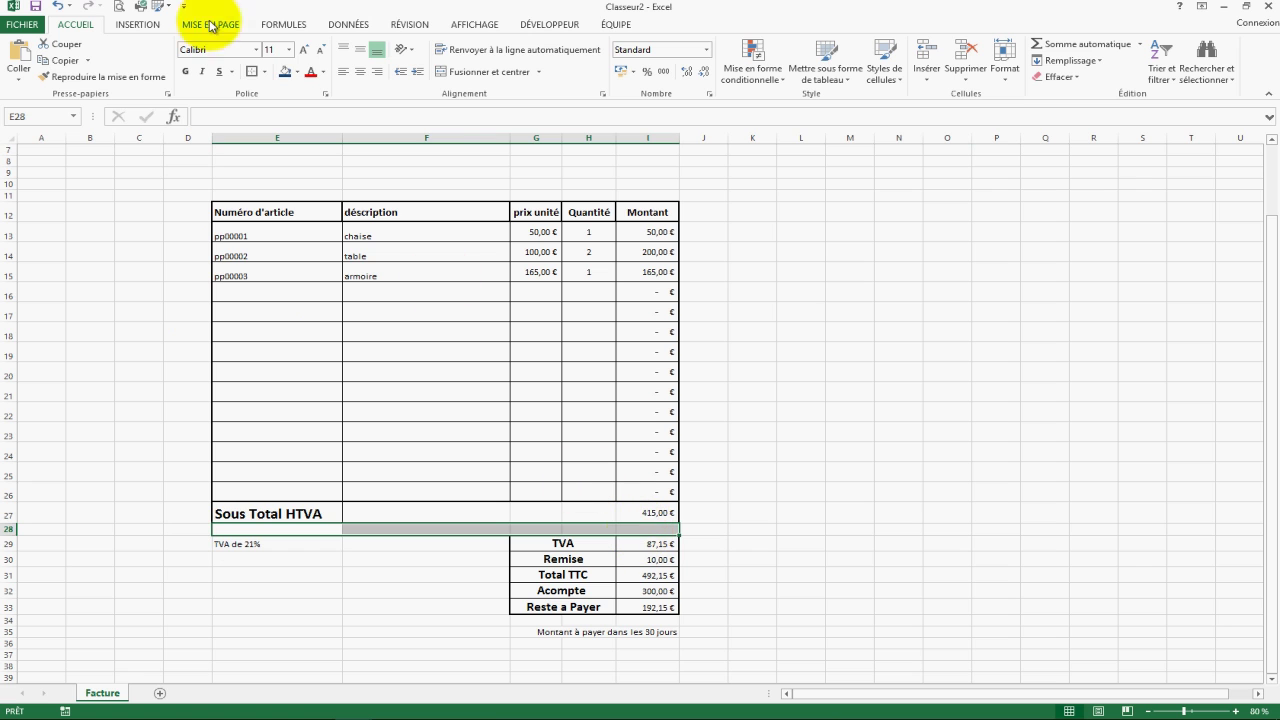
click(285, 70)
drag(241, 184, 643, 183)
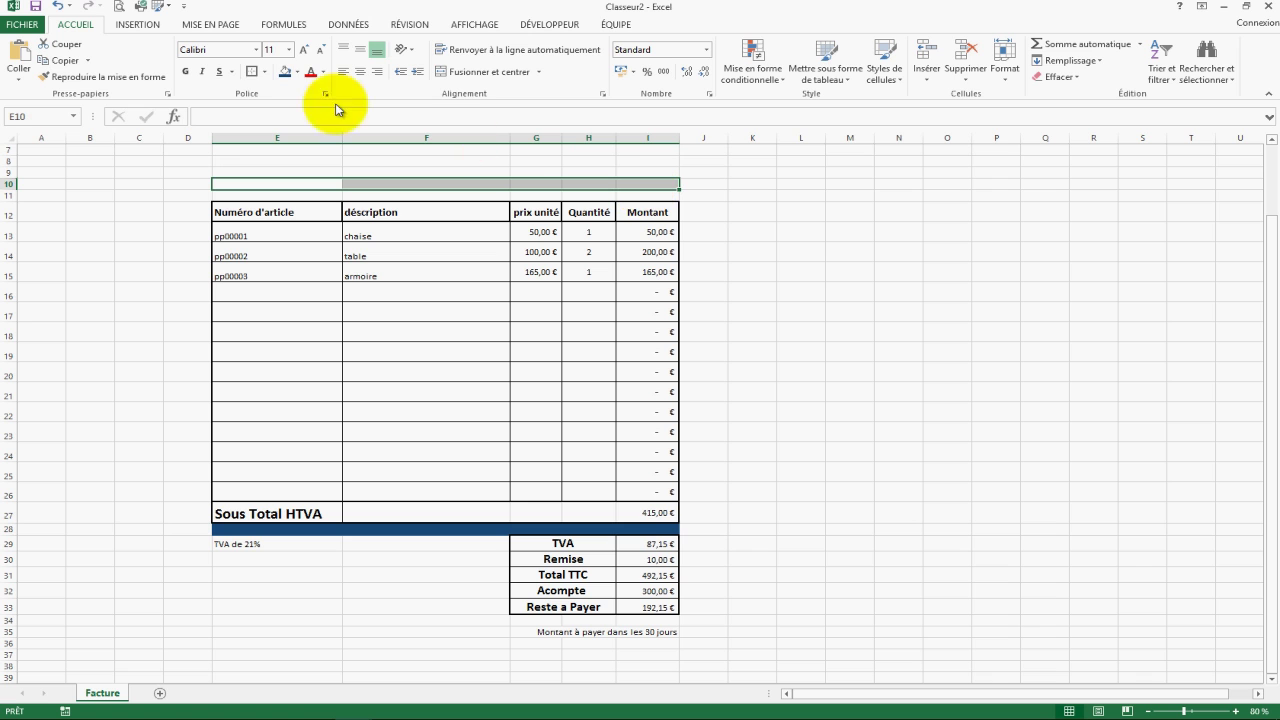
click(285, 70)
drag(251, 588, 255, 575)
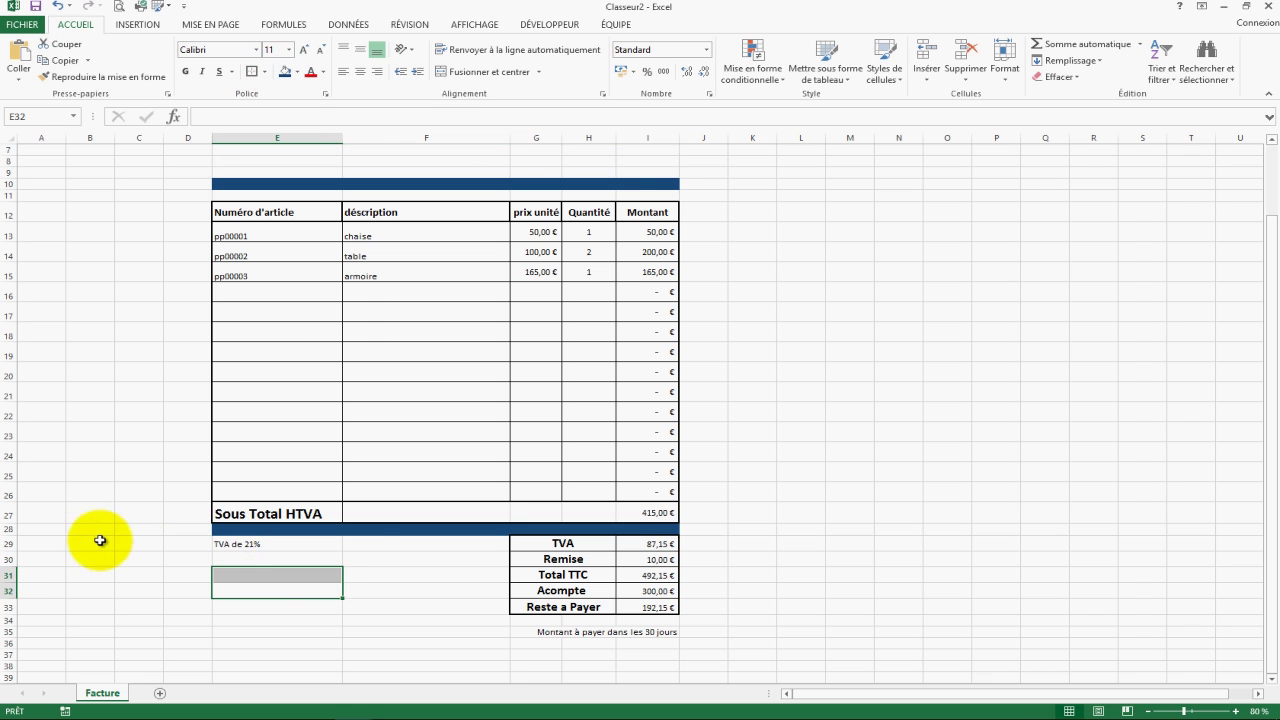
- Reduce the heights of rows 28 and 10 so their blue fills form thin lines
drag(9, 536, 10, 525)
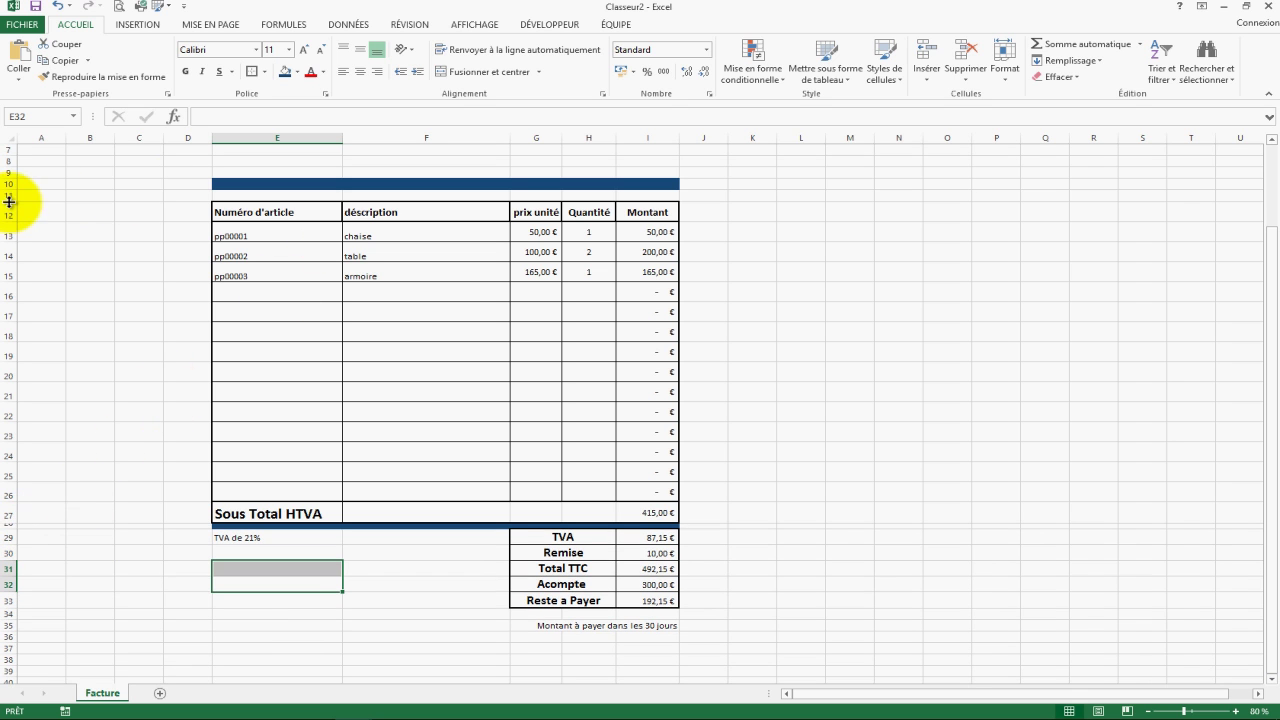
drag(9, 189, 8, 181)
click(139, 273)
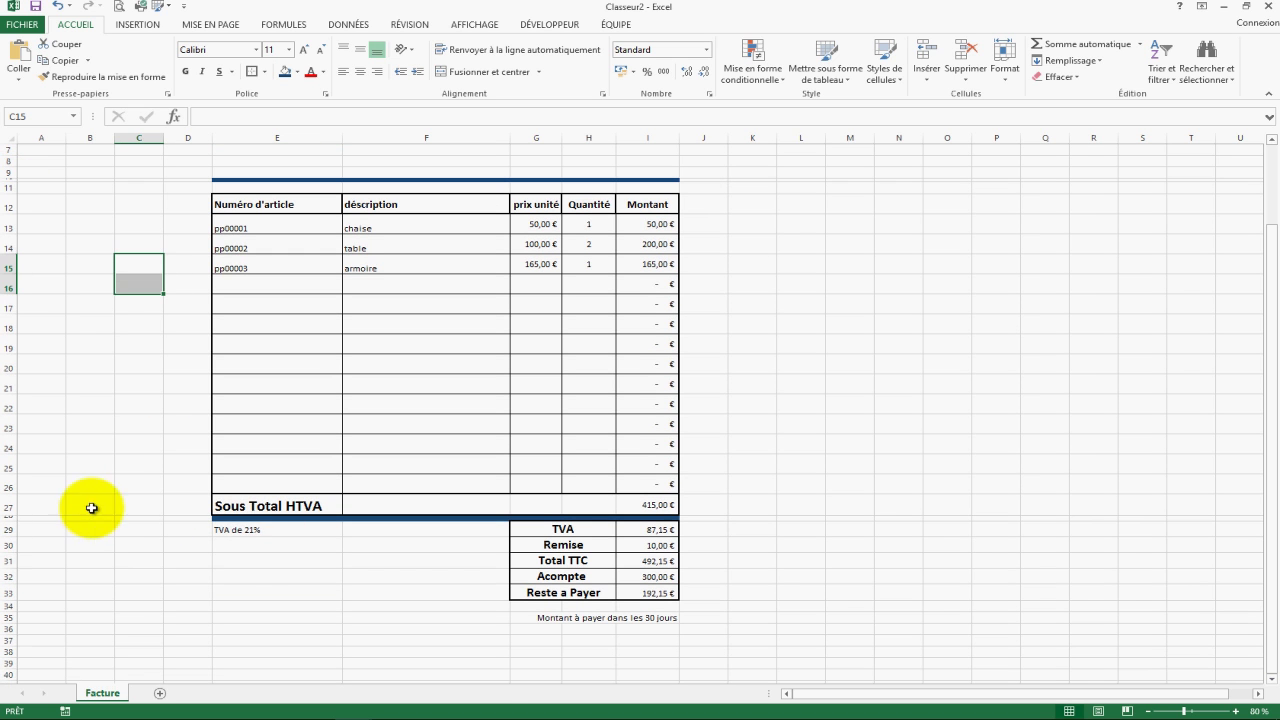
drag(10, 519, 10, 516)
click(990, 505)
- Make row 9 taller, then enter the label "Nr de Facture :" in E9 and the invoice number in F9
click(280, 172)
scroll(12, 226, up, 2)
drag(12, 221, 11, 263)
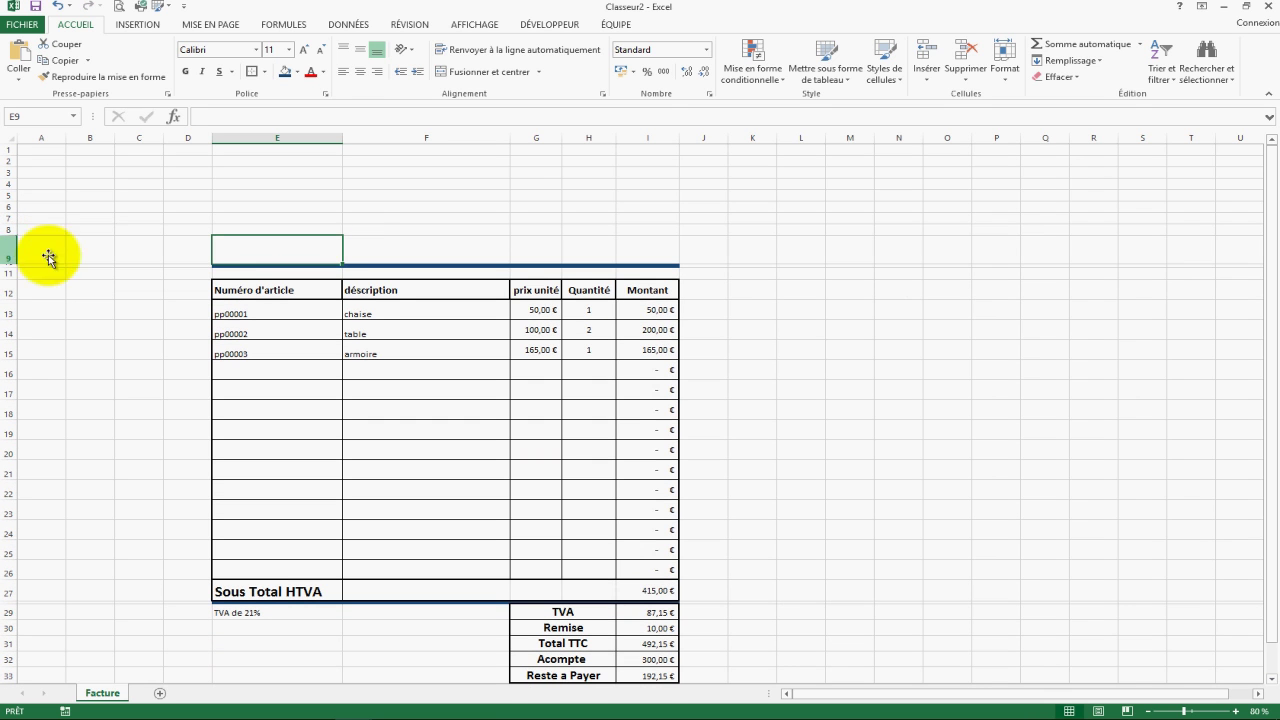
text(Nr de Fac)
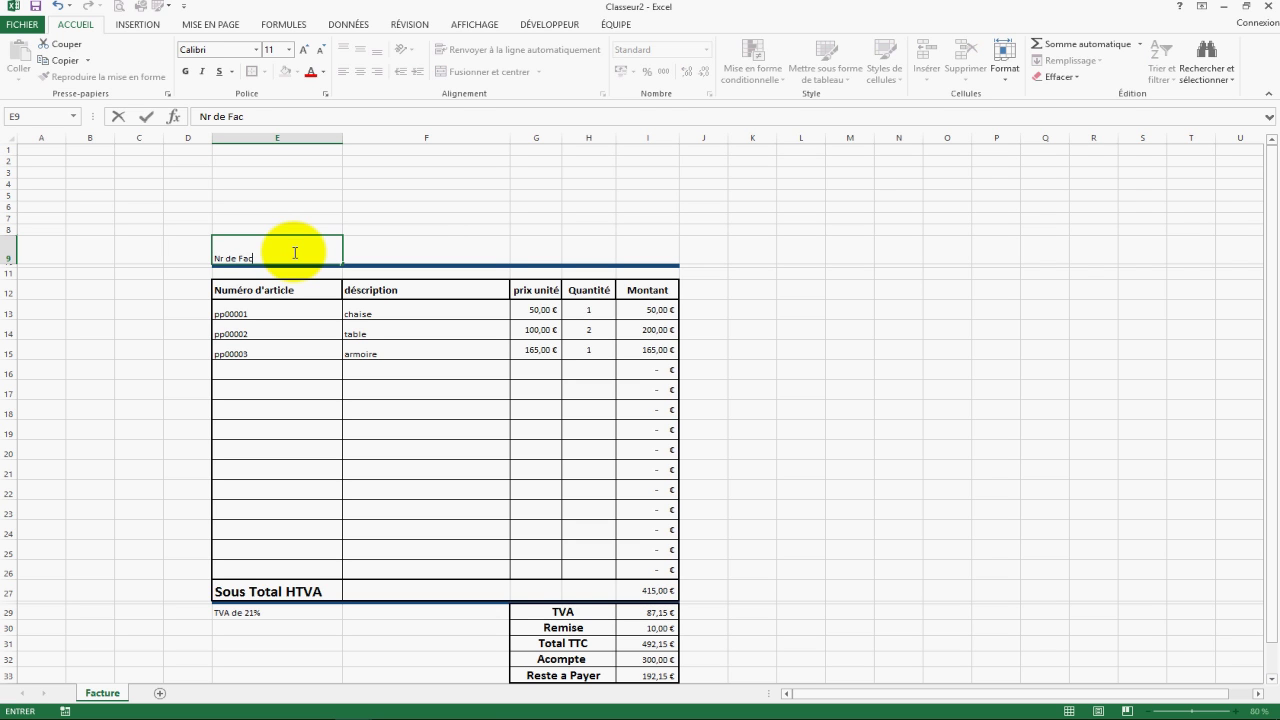
text(ture :)
key(Tab)
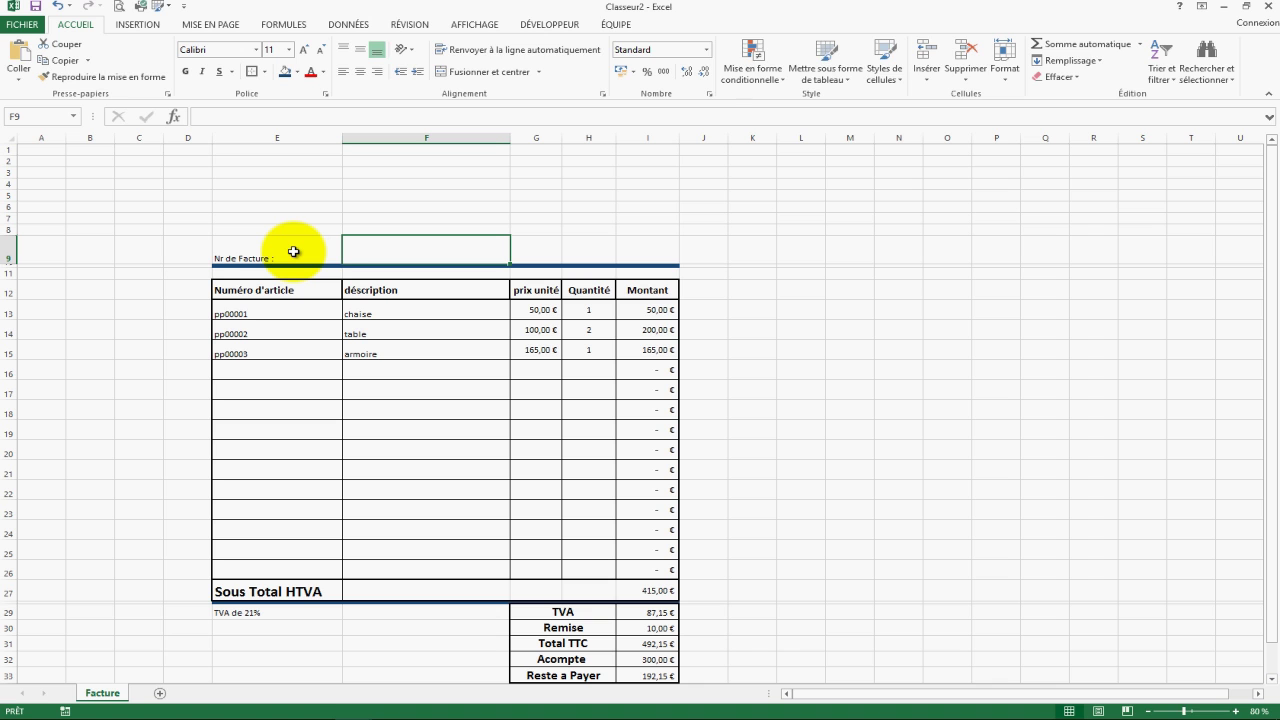
text(5235)
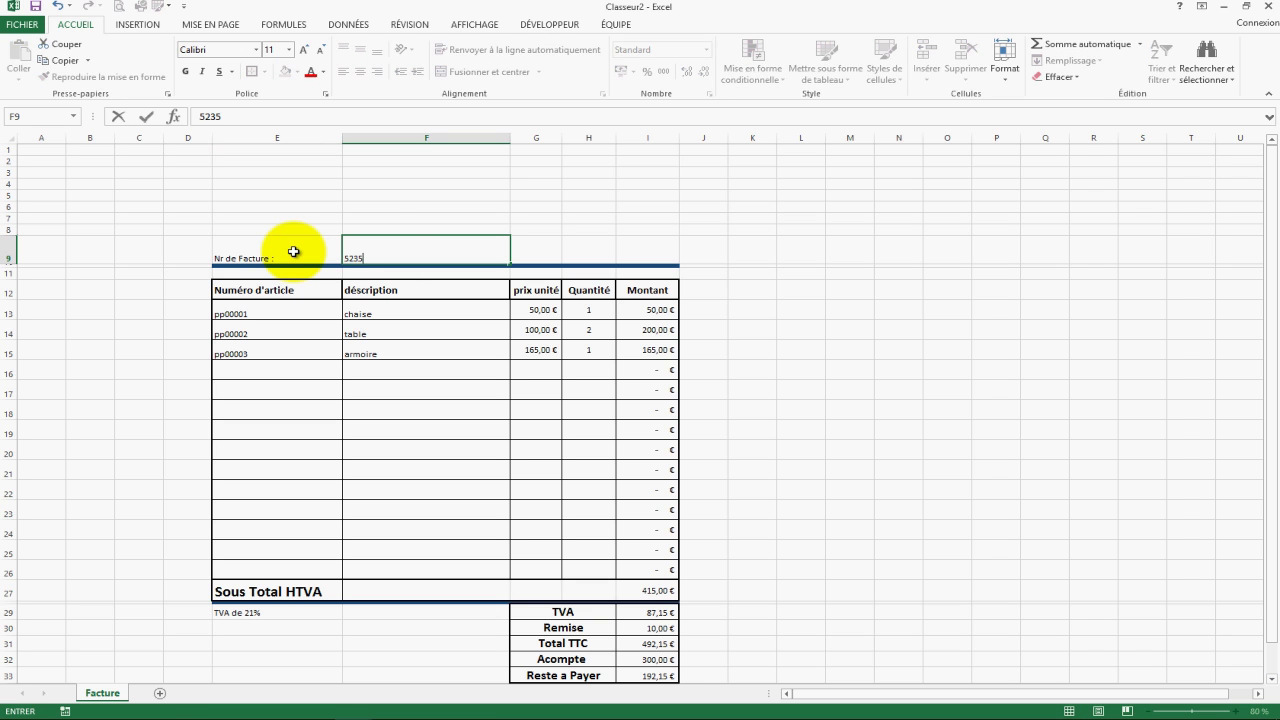
click(752, 429)
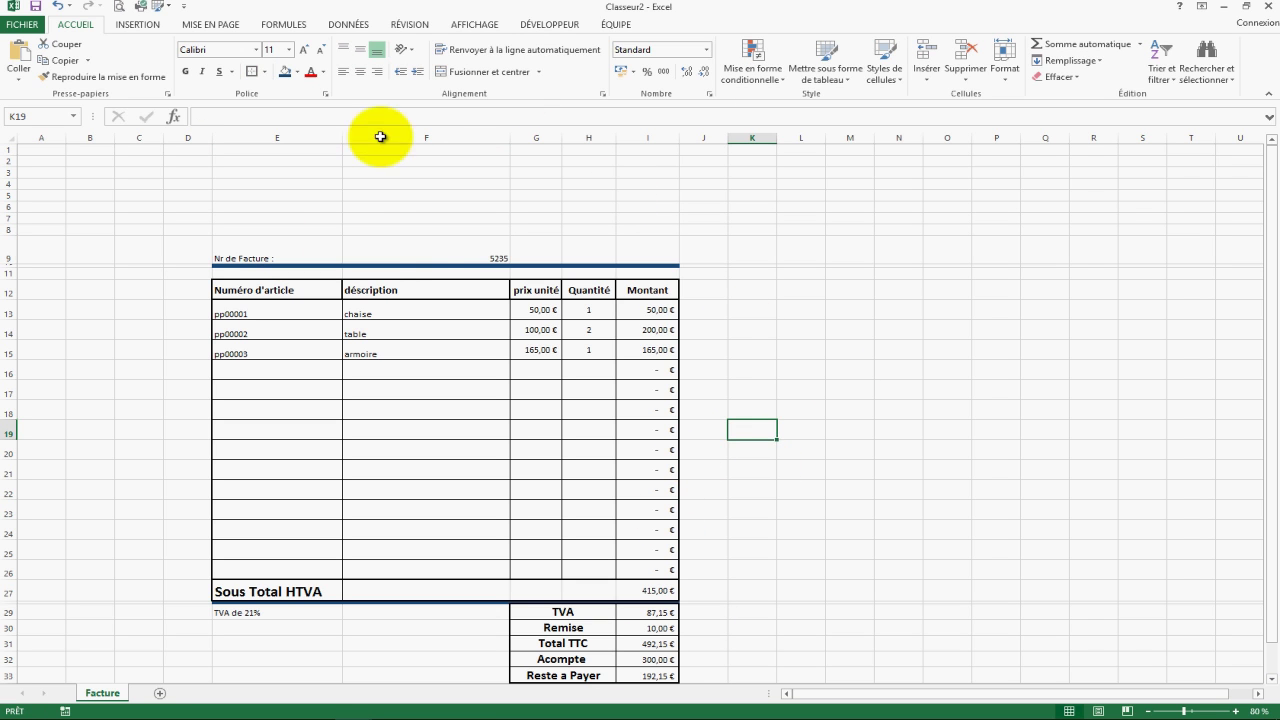
- Make the invoice number label and value in E9:F9 bold and set their font size to 22
click(466, 240)
click(298, 249)
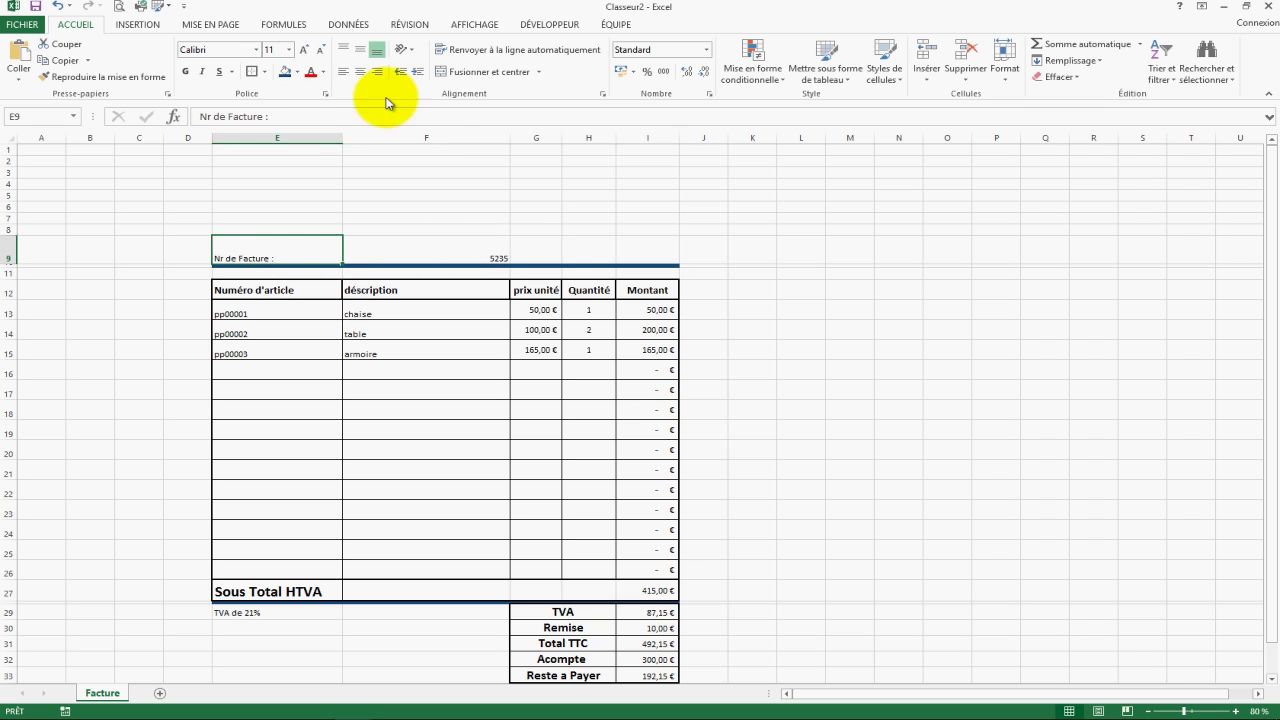
click(185, 71)
drag(430, 271, 500, 257)
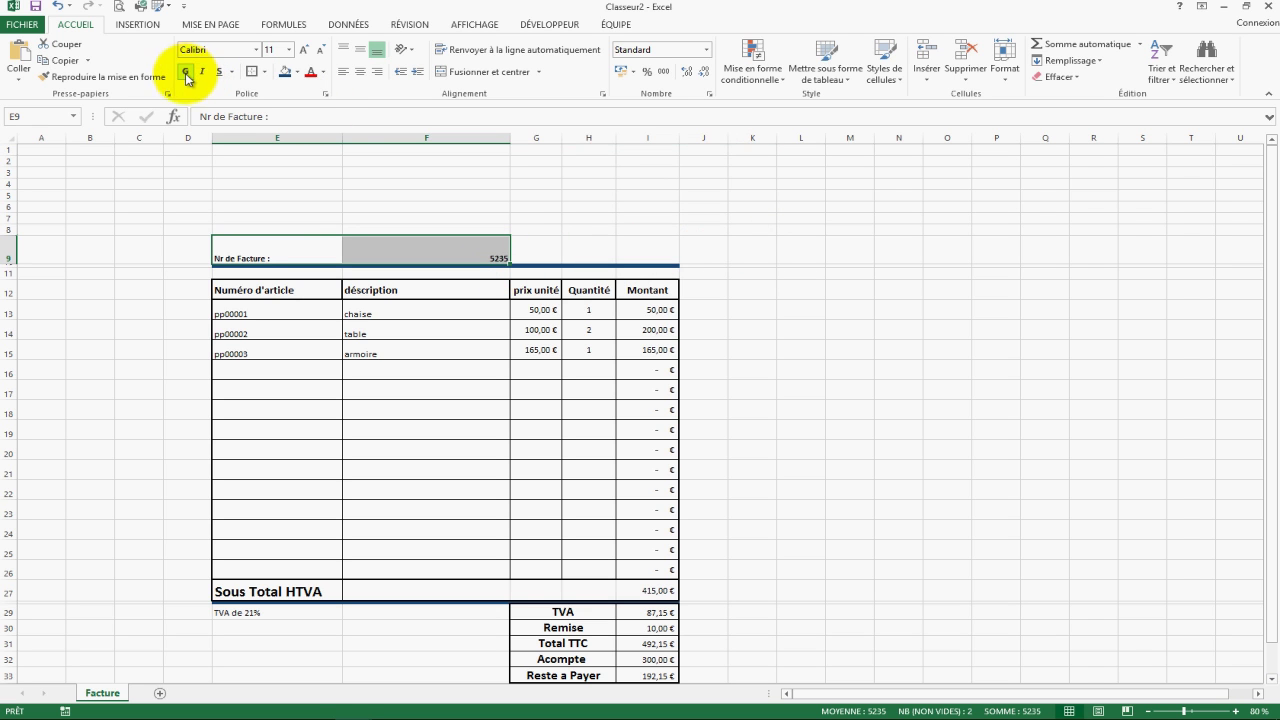
click(592, 197)
drag(318, 251, 418, 255)
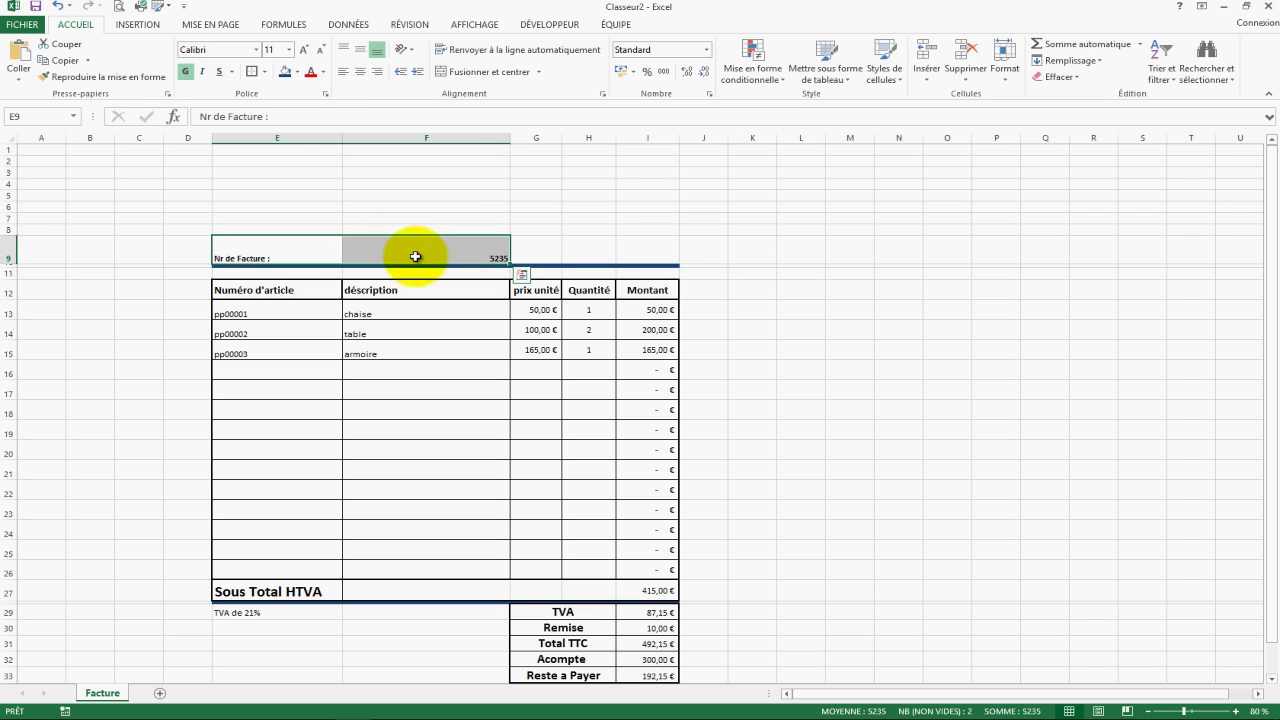
click(288, 52)
click(278, 190)
- Align the invoice number in F9 left and centre E9:F9 vertically
click(640, 250)
click(473, 261)
click(754, 217)
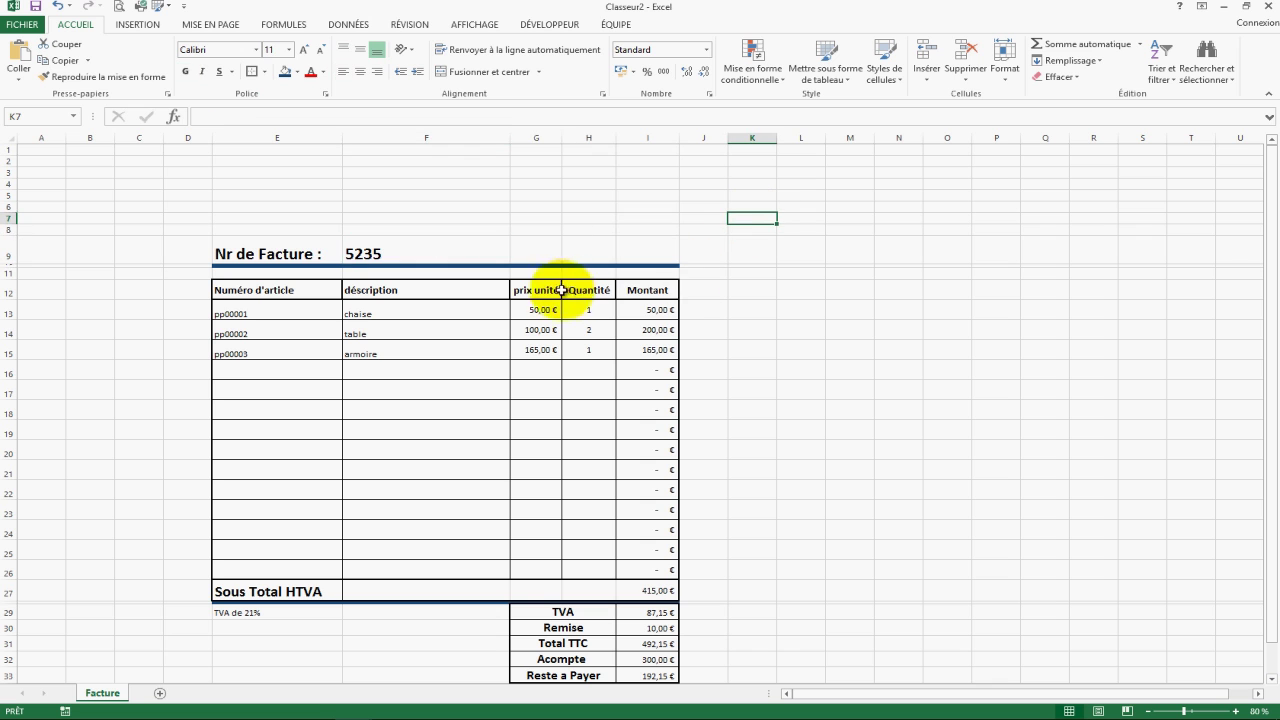
drag(300, 252, 380, 254)
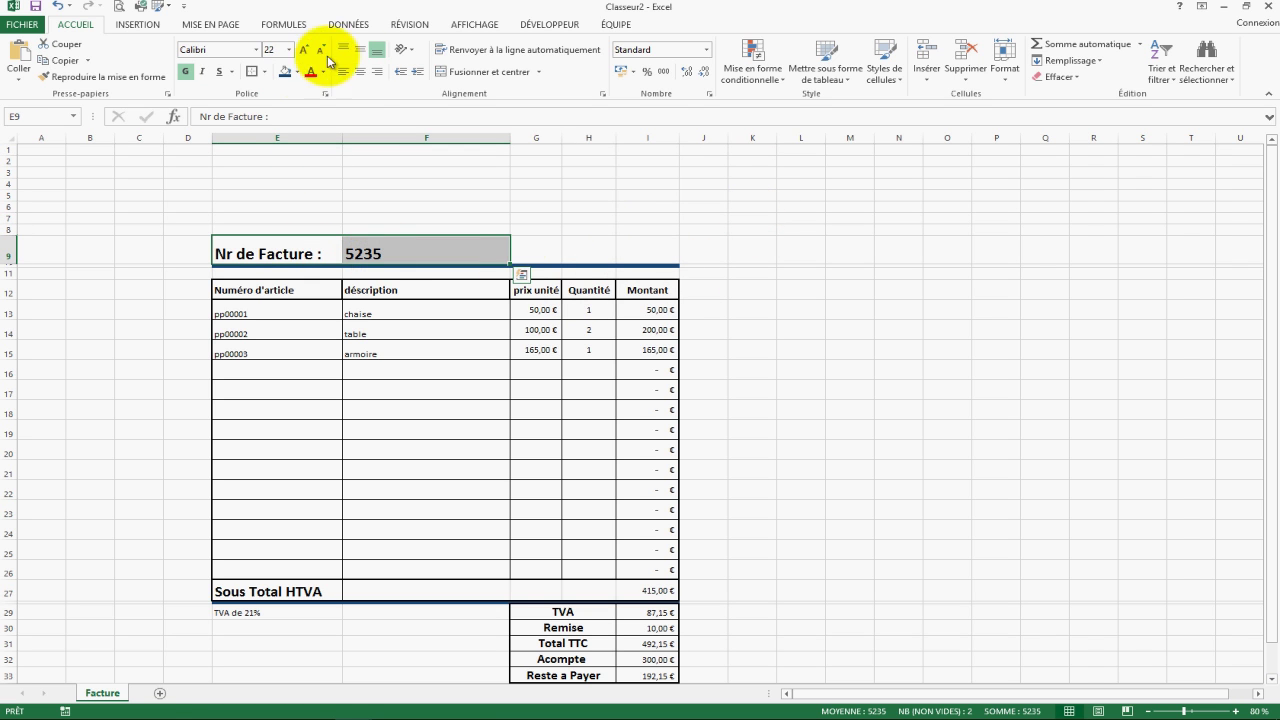
click(359, 52)
click(849, 289)
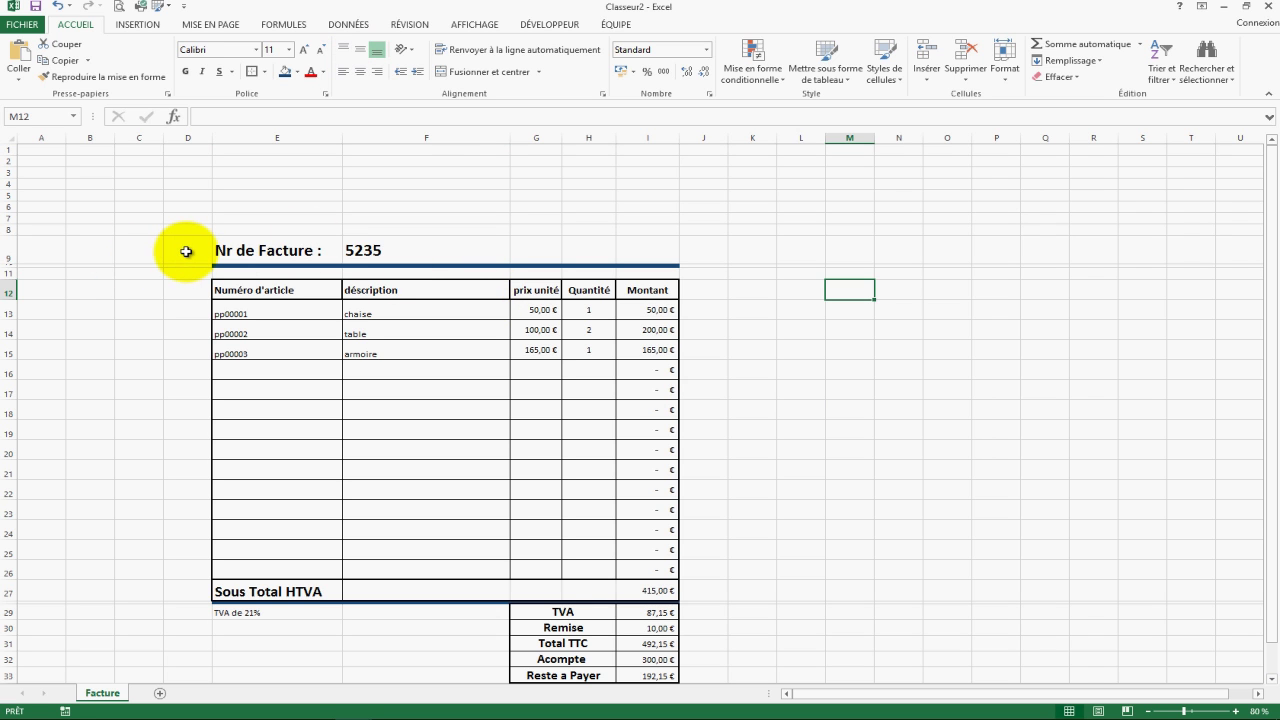
- Merge and centre cells B9:C9 and enter the date 17/07/2016 in them
drag(75, 253, 149, 254)
click(478, 74)
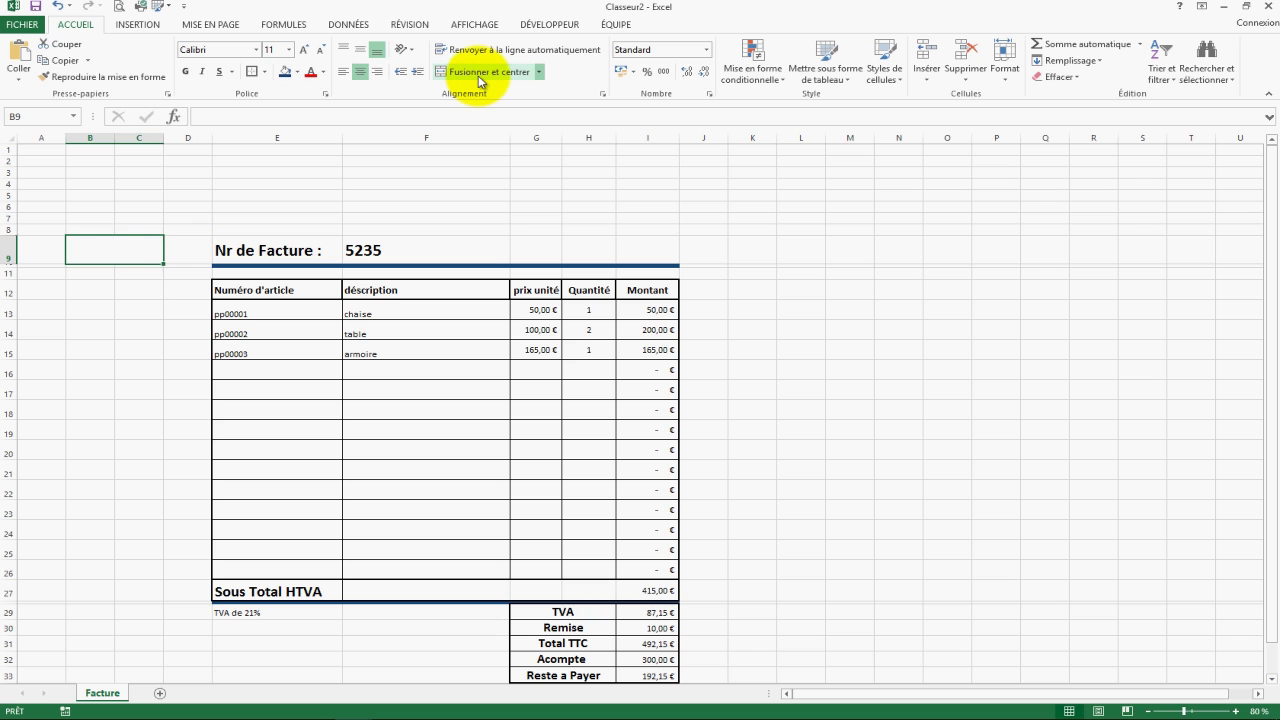
text(17/07/2016)
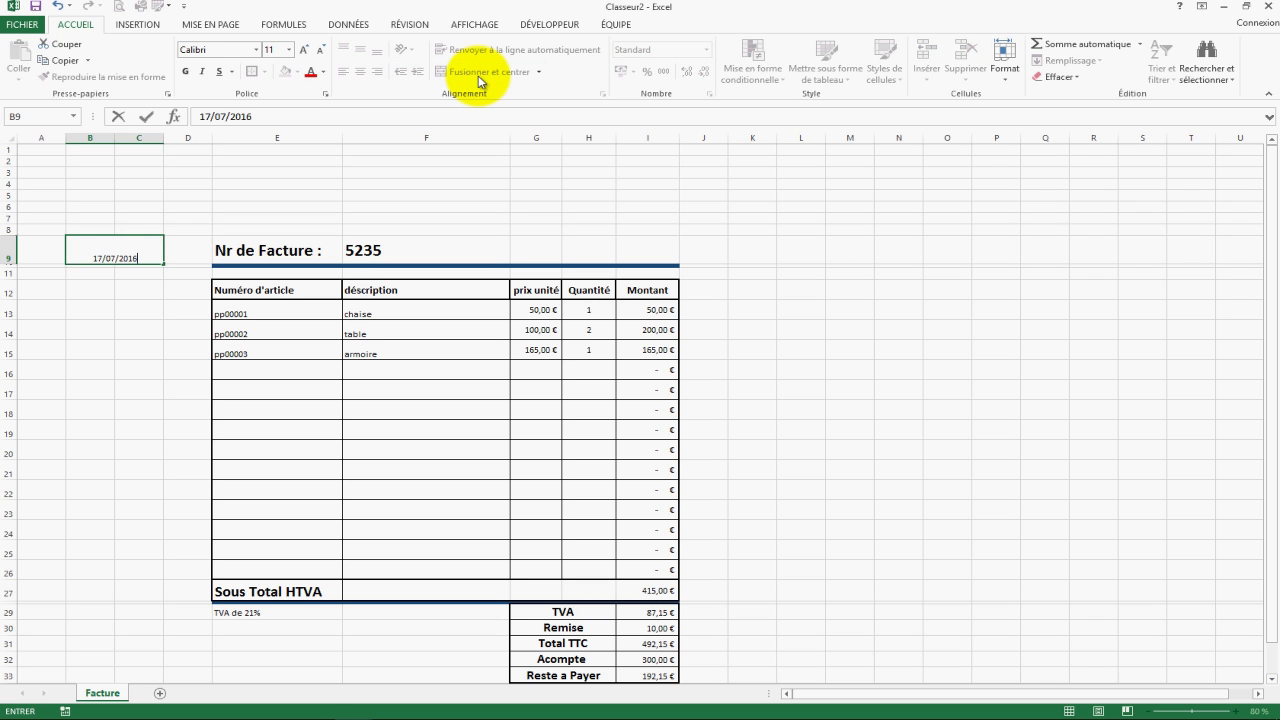
click(125, 312)
- Make the date in B9 bold, set its font size to 22 and centre it vertically
click(118, 258)
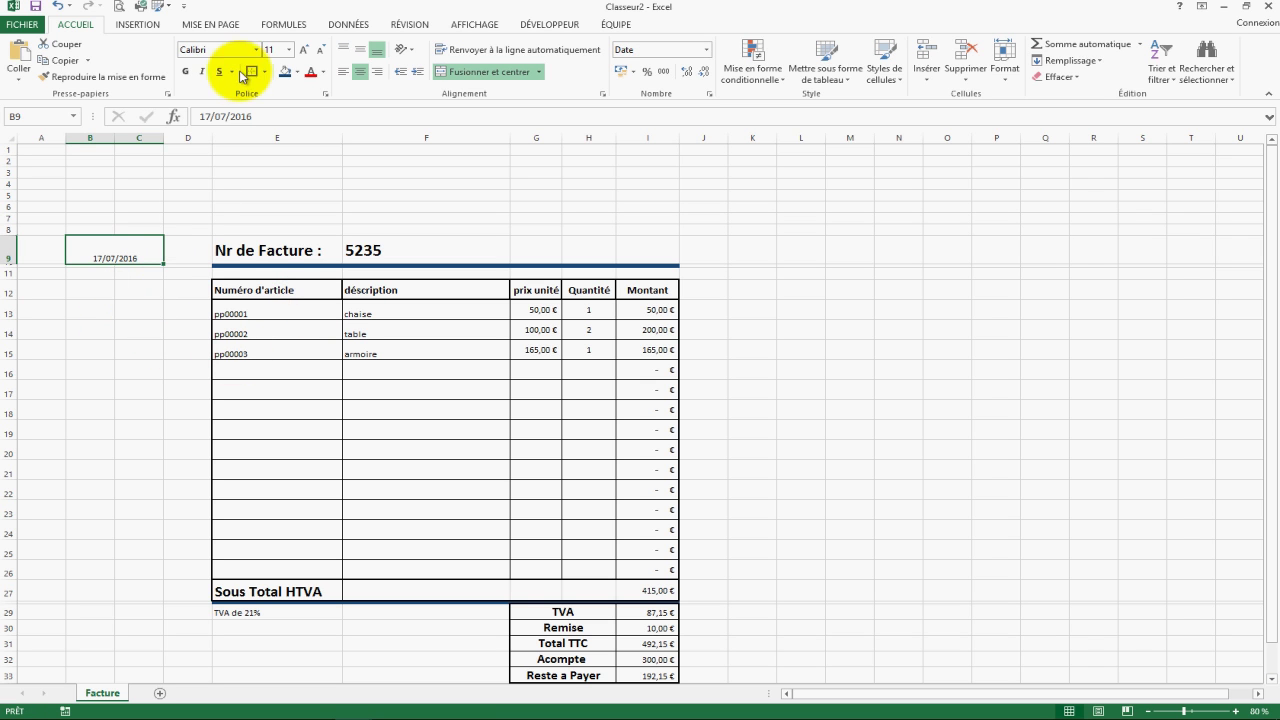
click(185, 71)
click(289, 49)
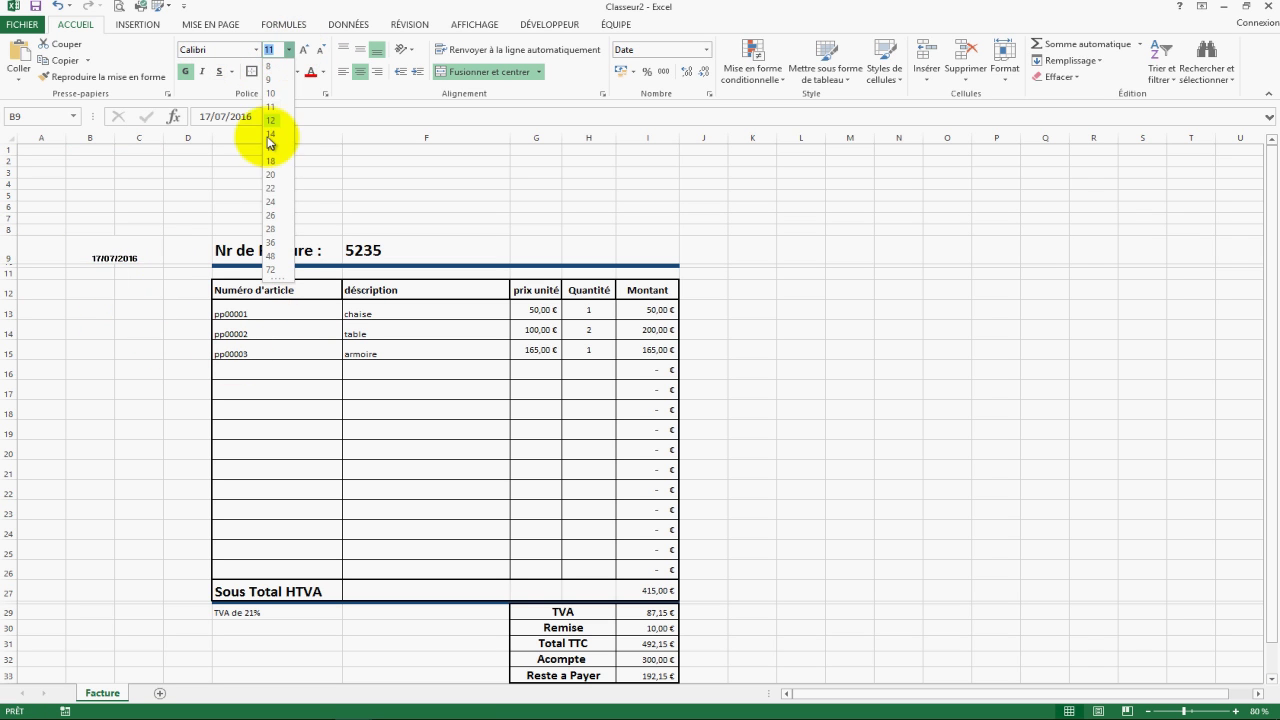
click(270, 188)
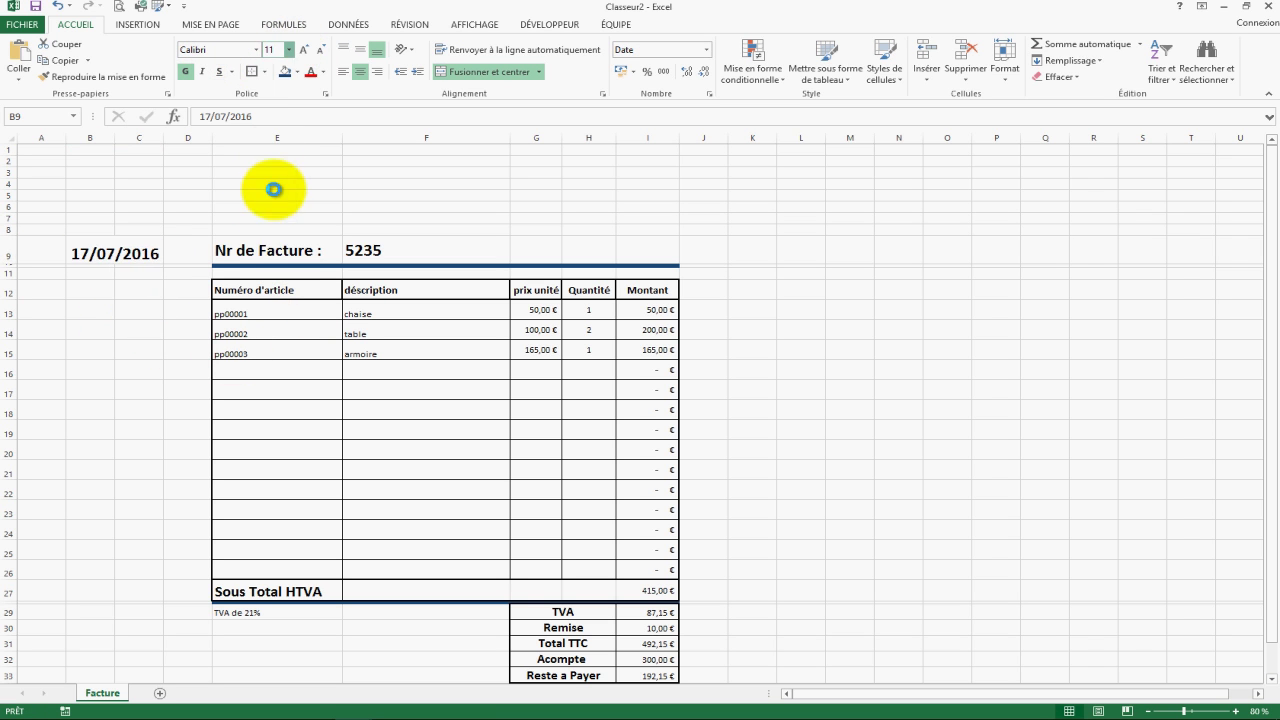
click(359, 48)
click(215, 253)
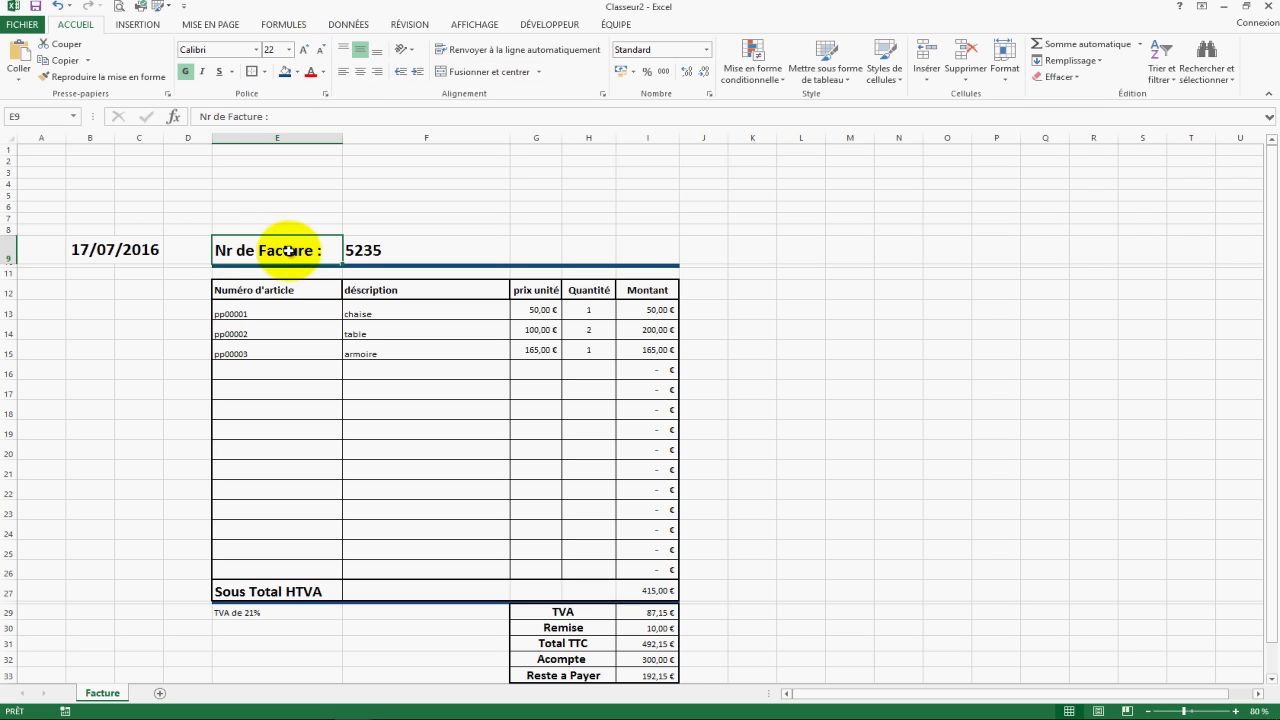
click(100, 350)
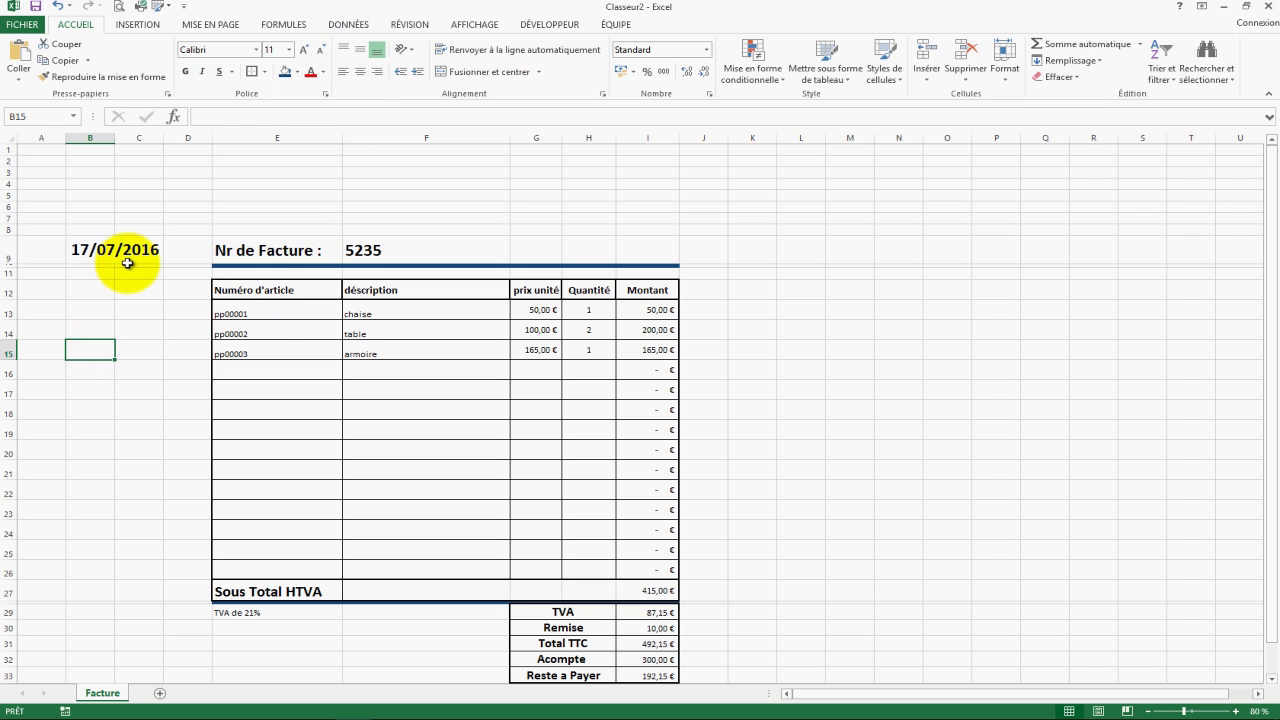
- Fill cells B10:C10 under the date with dark blue and make column A much narrower
drag(130, 265, 103, 266)
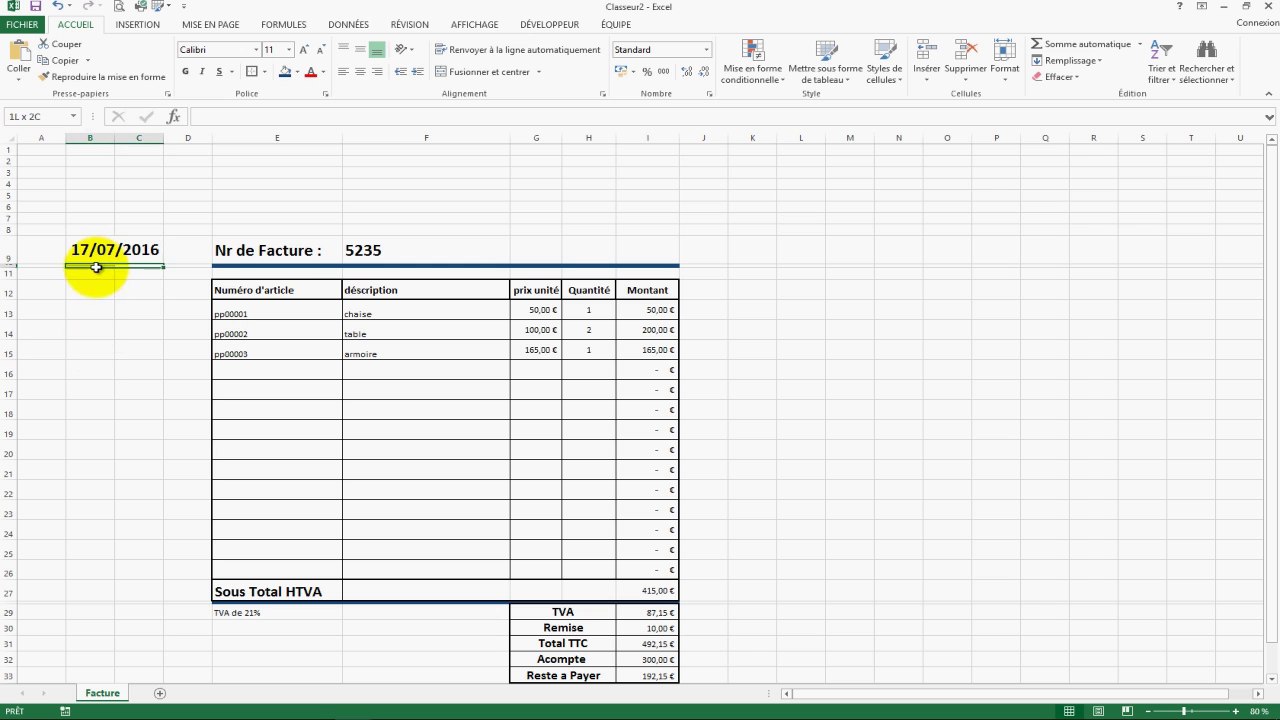
click(285, 71)
drag(876, 370, 945, 390)
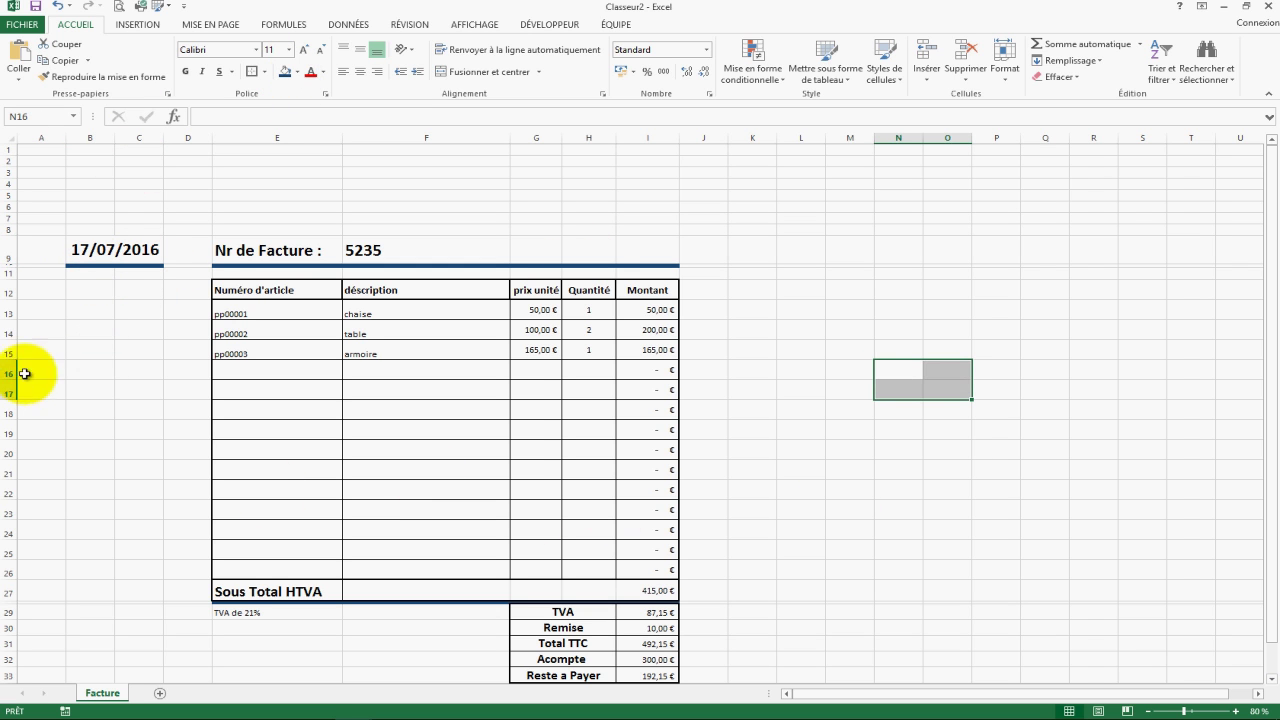
drag(65, 138, 24, 140)
click(550, 248)
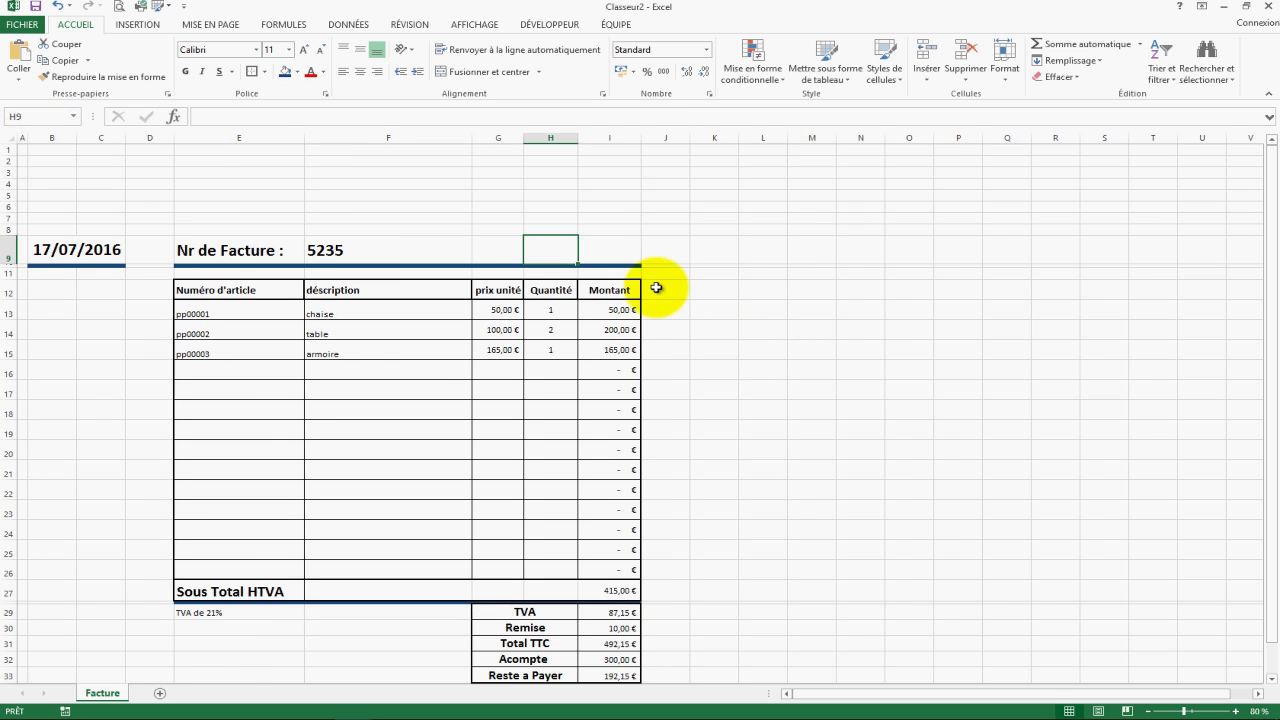
- Enter "Facture à :" in B11 and add a bottom border under cells B11:C11
click(45, 273)
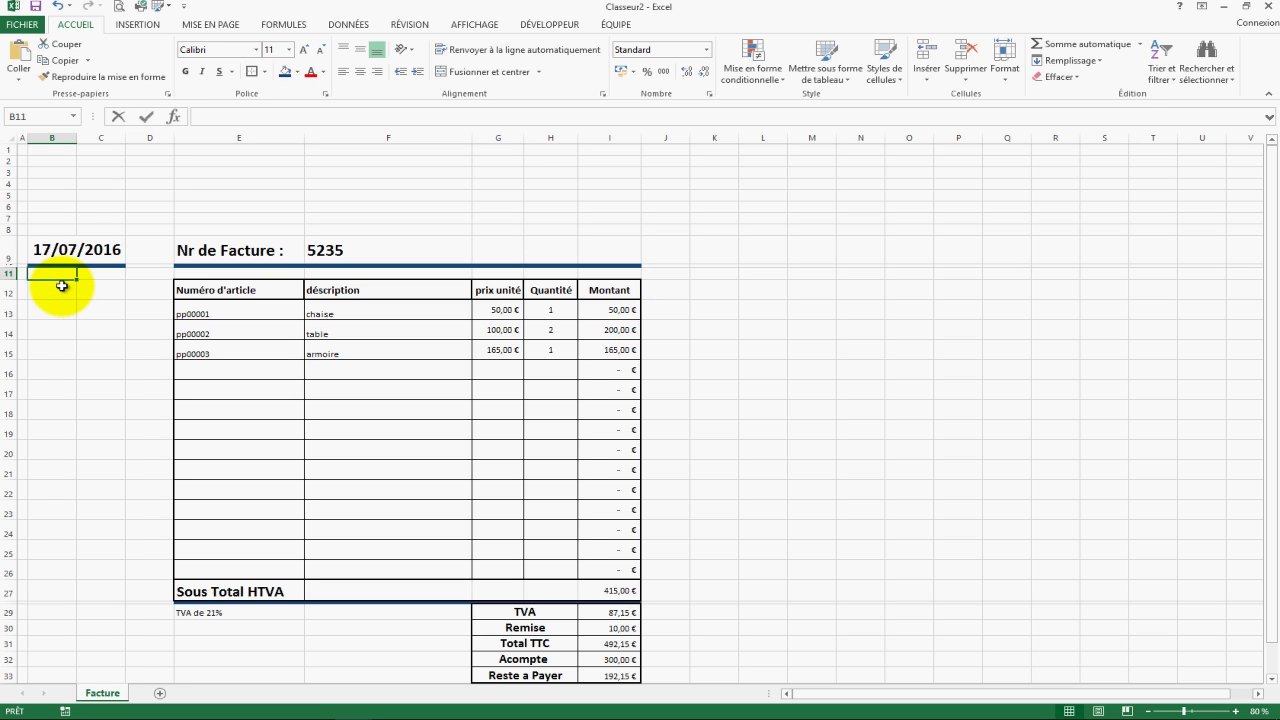
text(Facture à :)
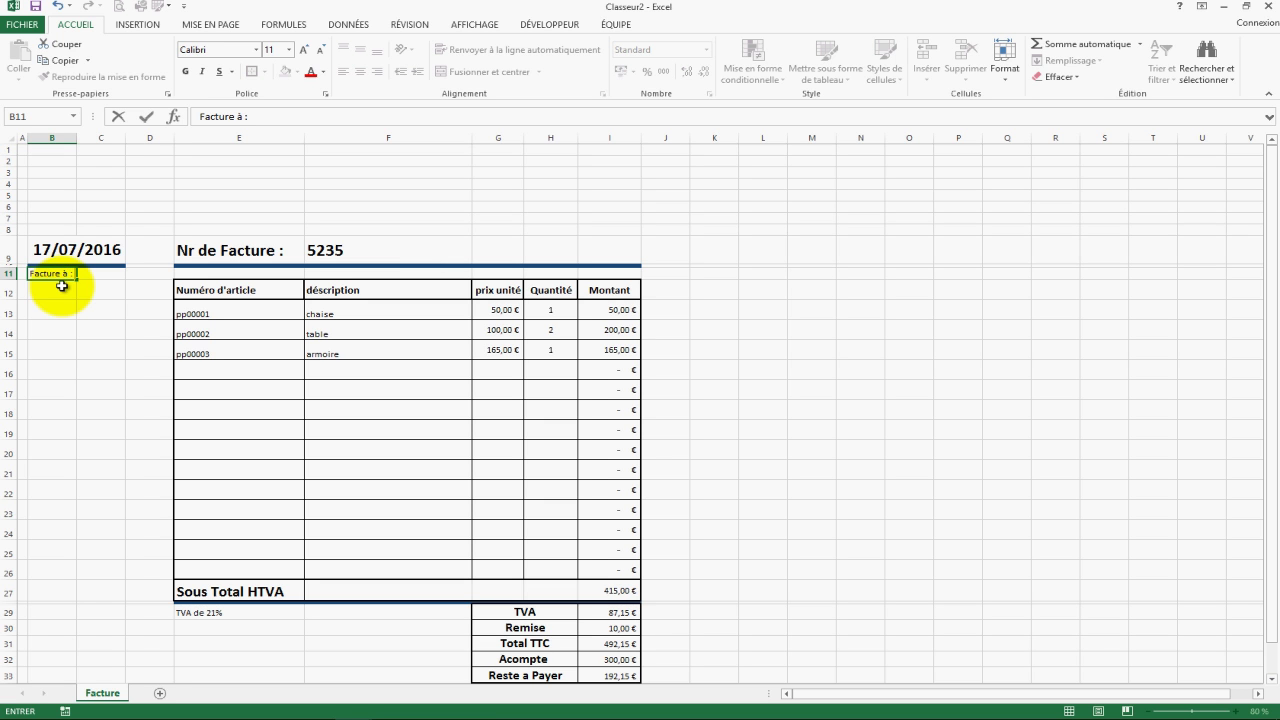
key(Return)
drag(50, 273, 93, 275)
click(264, 71)
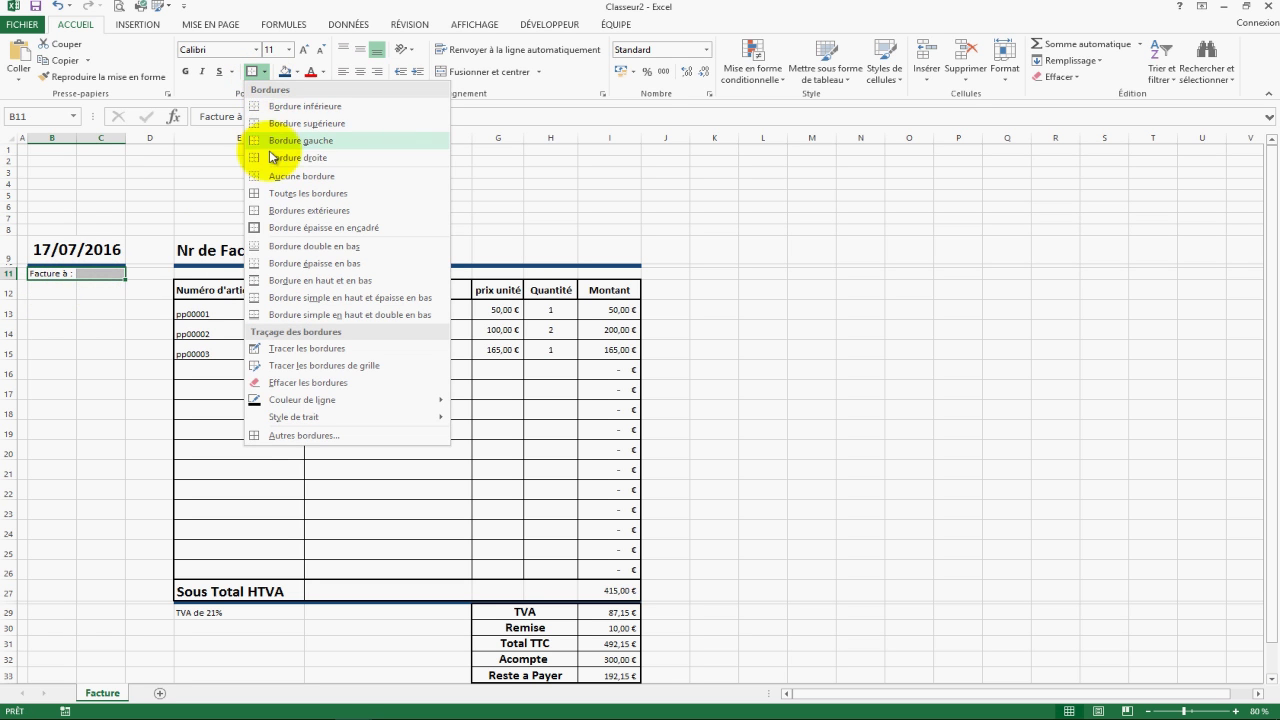
click(280, 106)
click(106, 408)
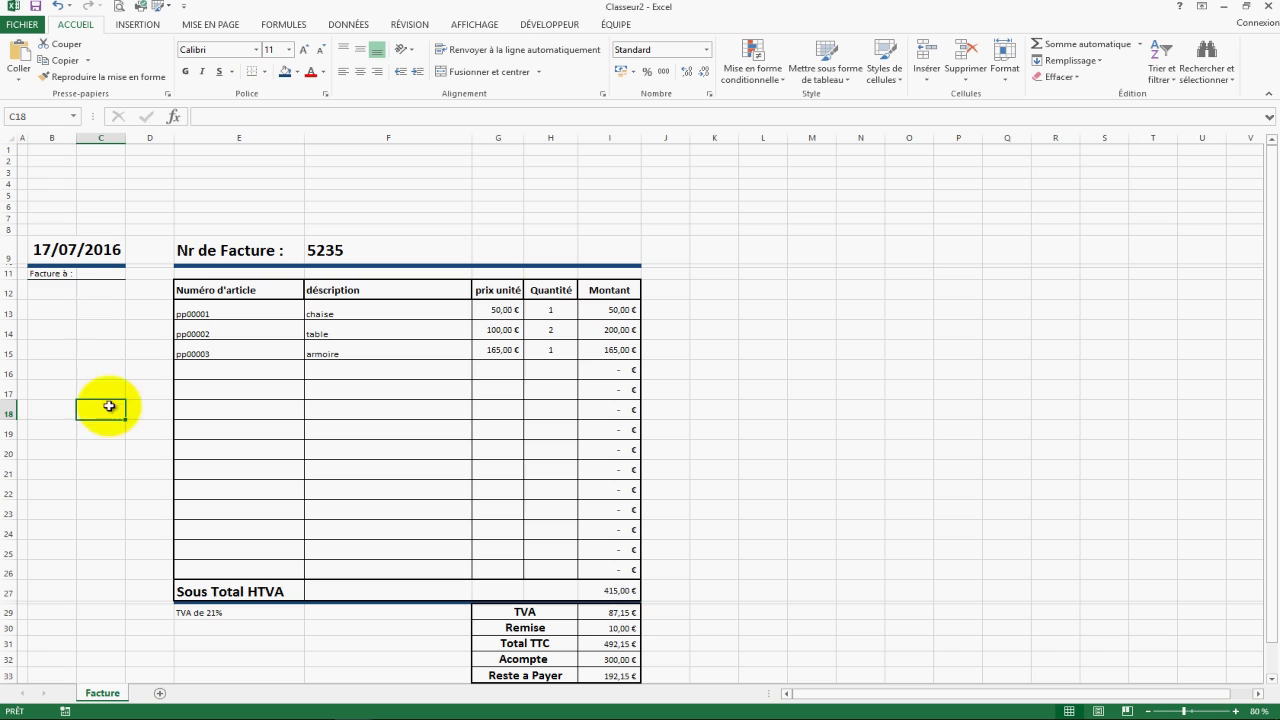
- Merge and centre cells B12:C17 and enter the customer name "Joy industries" in them
click(74, 291)
drag(74, 291, 103, 398)
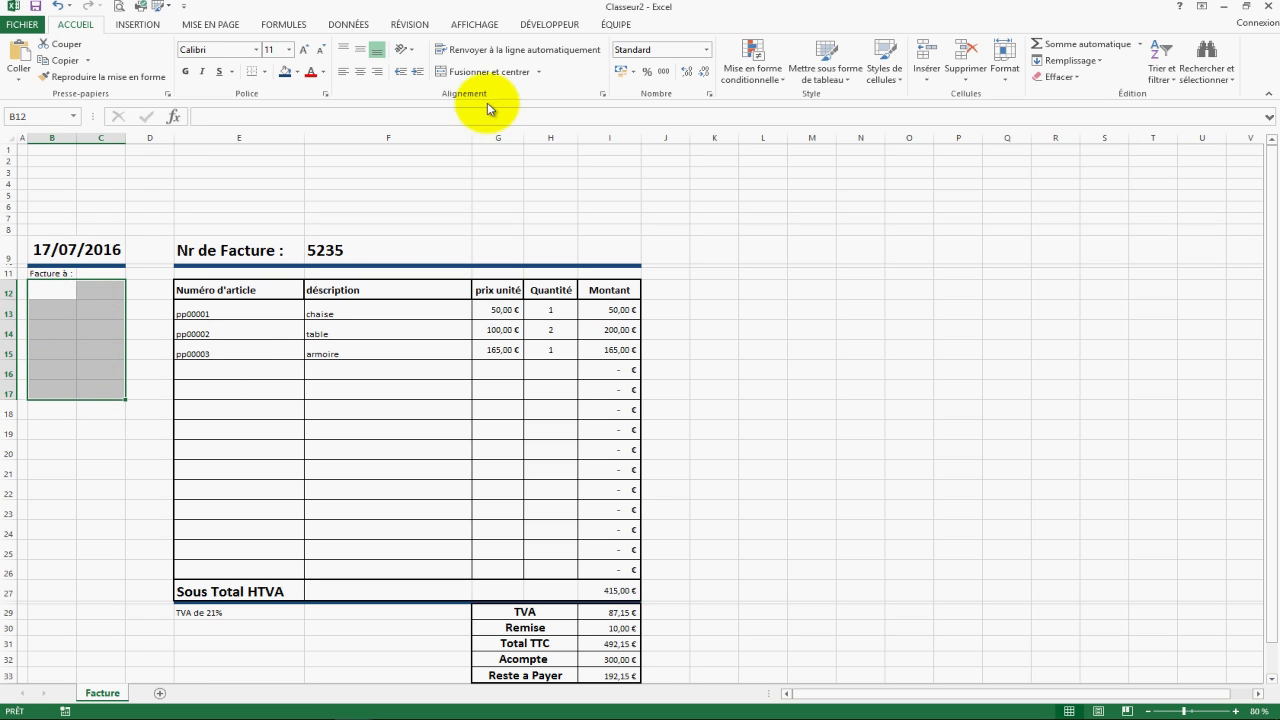
click(486, 72)
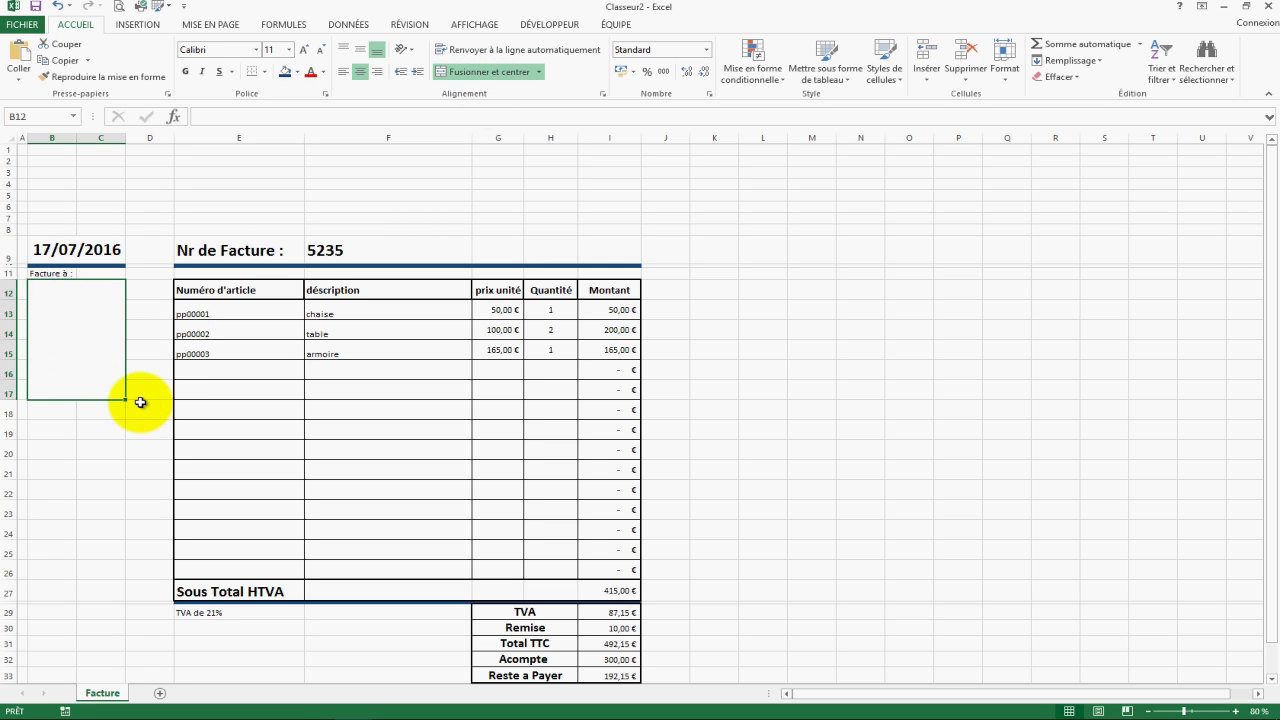
text(JO)
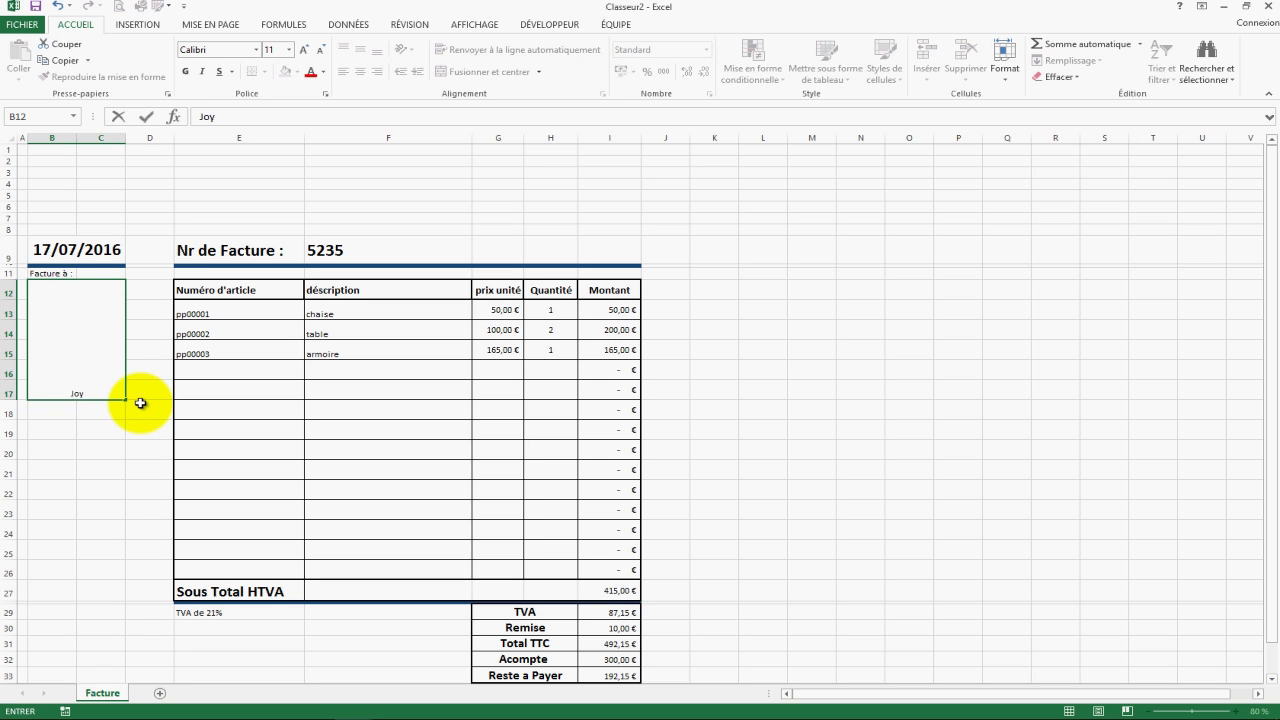
text(y industrie)
key(alt)
key(Return)
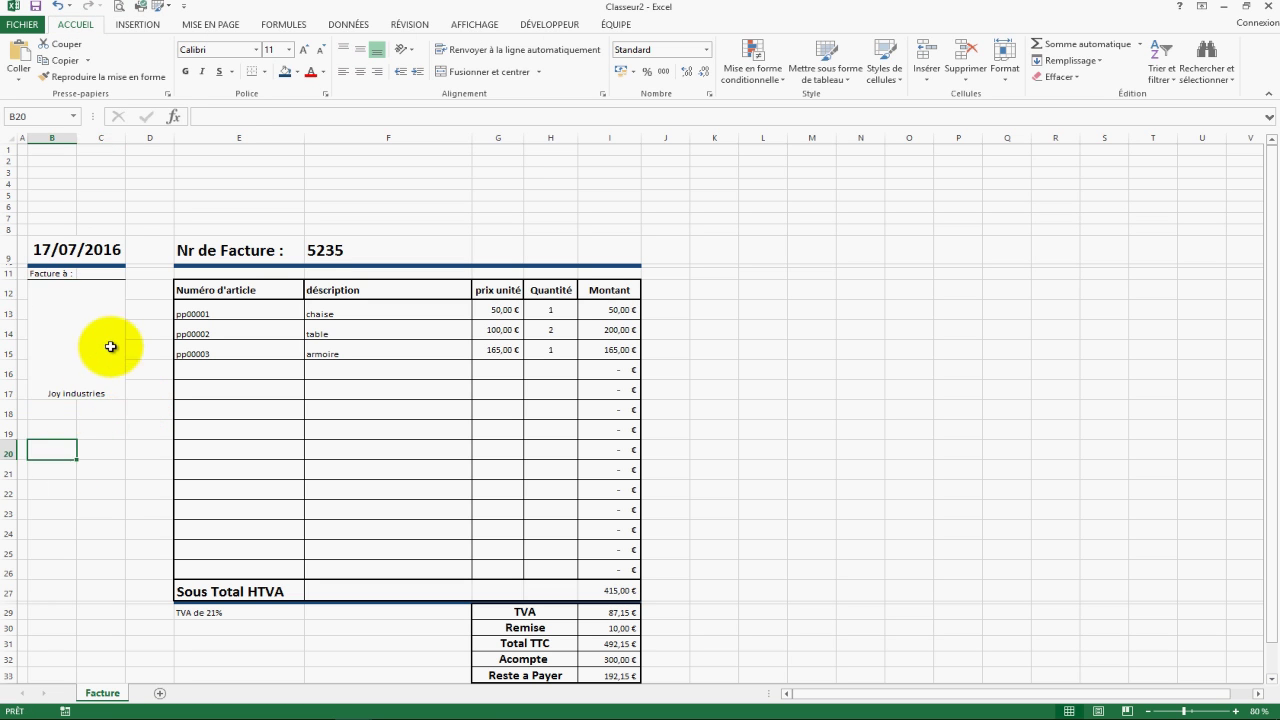
- Reopen the merged customer cell B12 and add the customer's street address on a new line below the company name
click(63, 329)
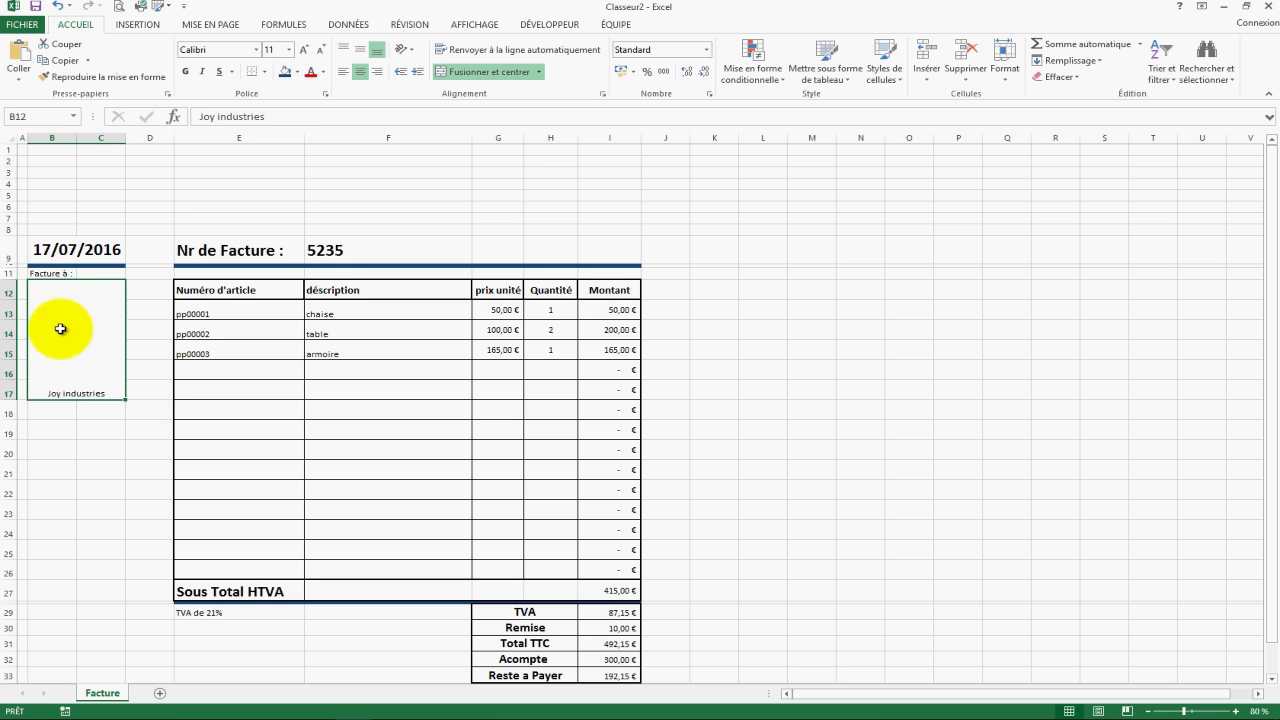
key(Return)
key(Down)
key(Up)
click(107, 392)
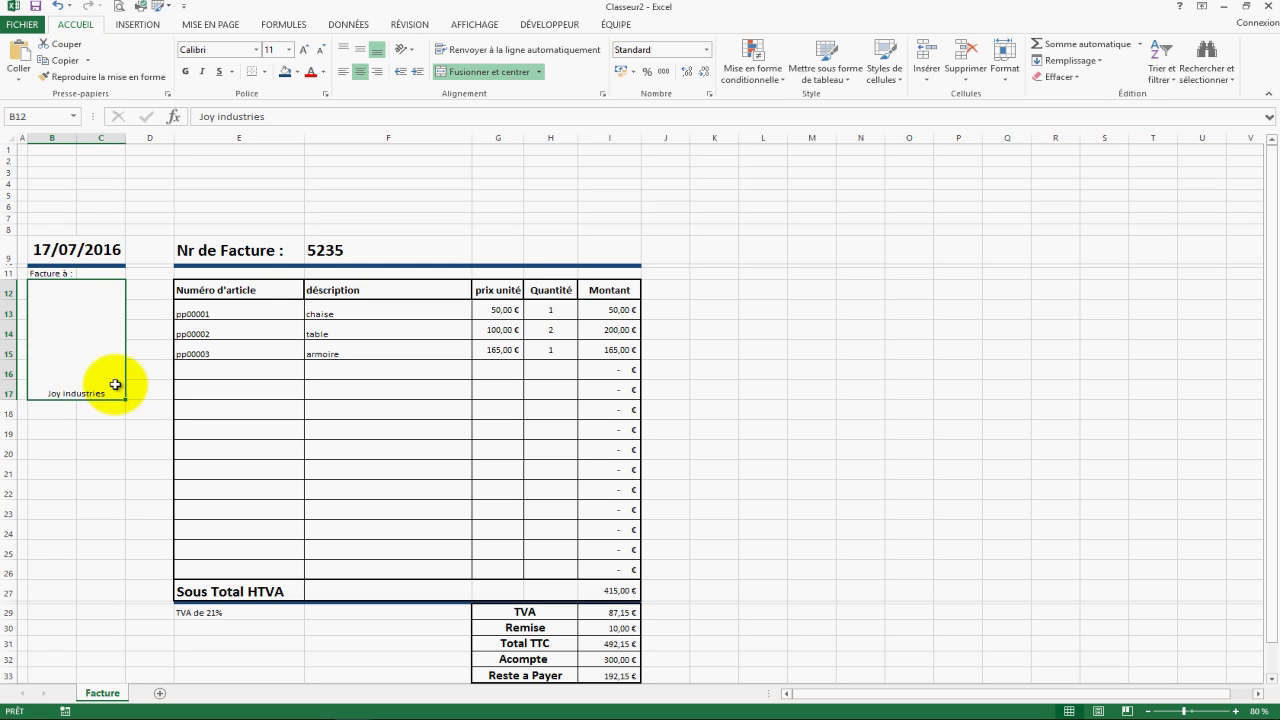
double_click(107, 392)
click(292, 116)
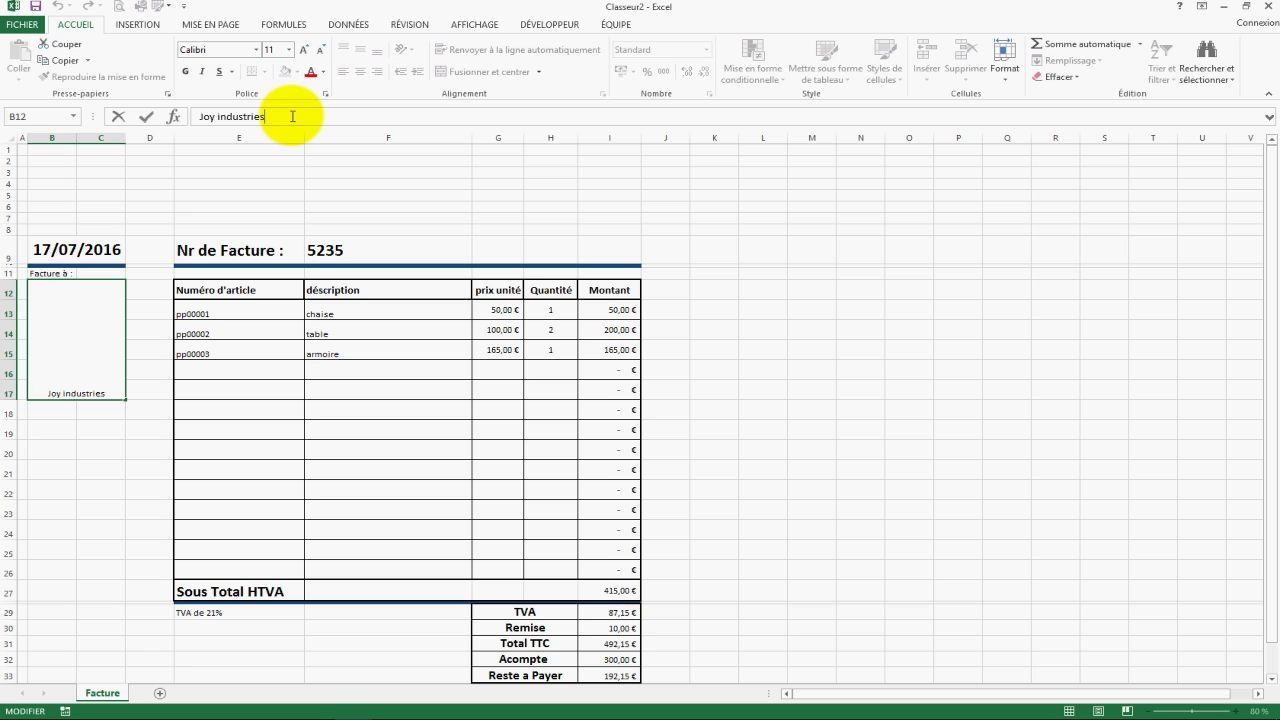
key(BackSpace)
key(BackSpace)
key(BackSpace)
key(BackSpace)
key(BackSpace)
key(BackSpace)
key(BackSpace)
key(BackSpace)
key(BackSpace)
key(BackSpace)
key(BackSpace)
key(BackSpace)
key(BackSpace)
key(BackSpace)
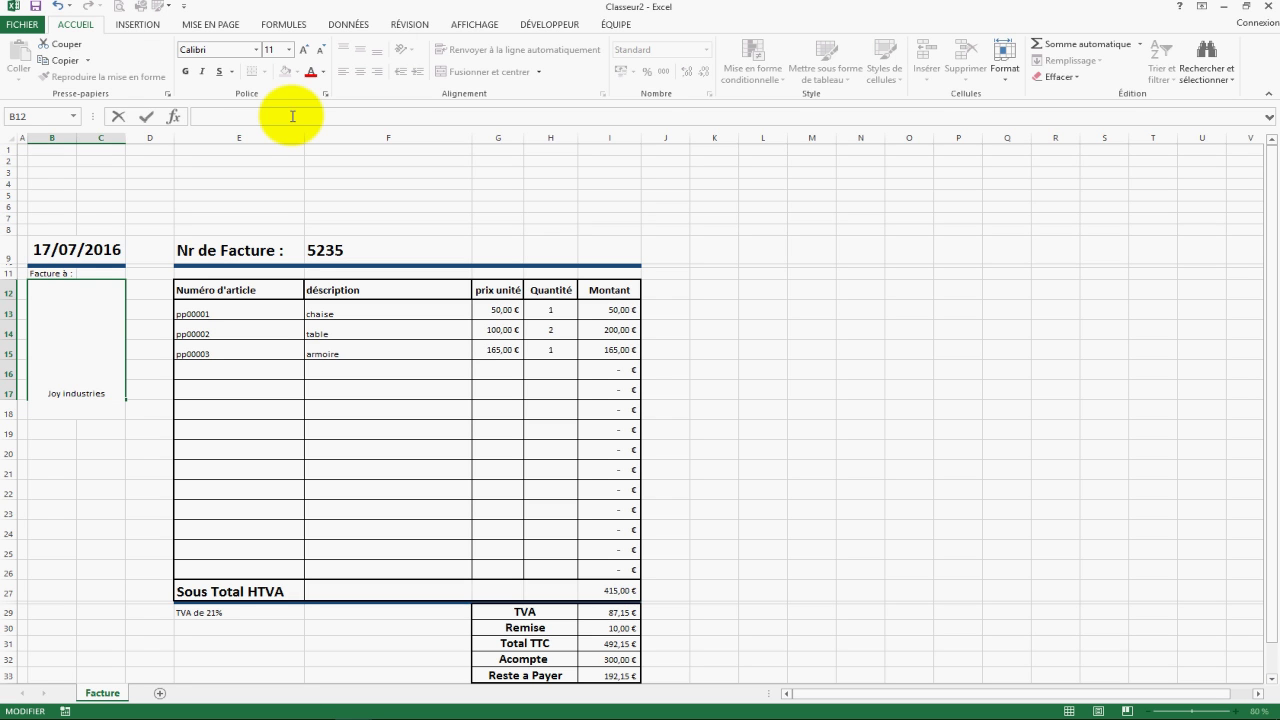
text(rue de la gauche 55)
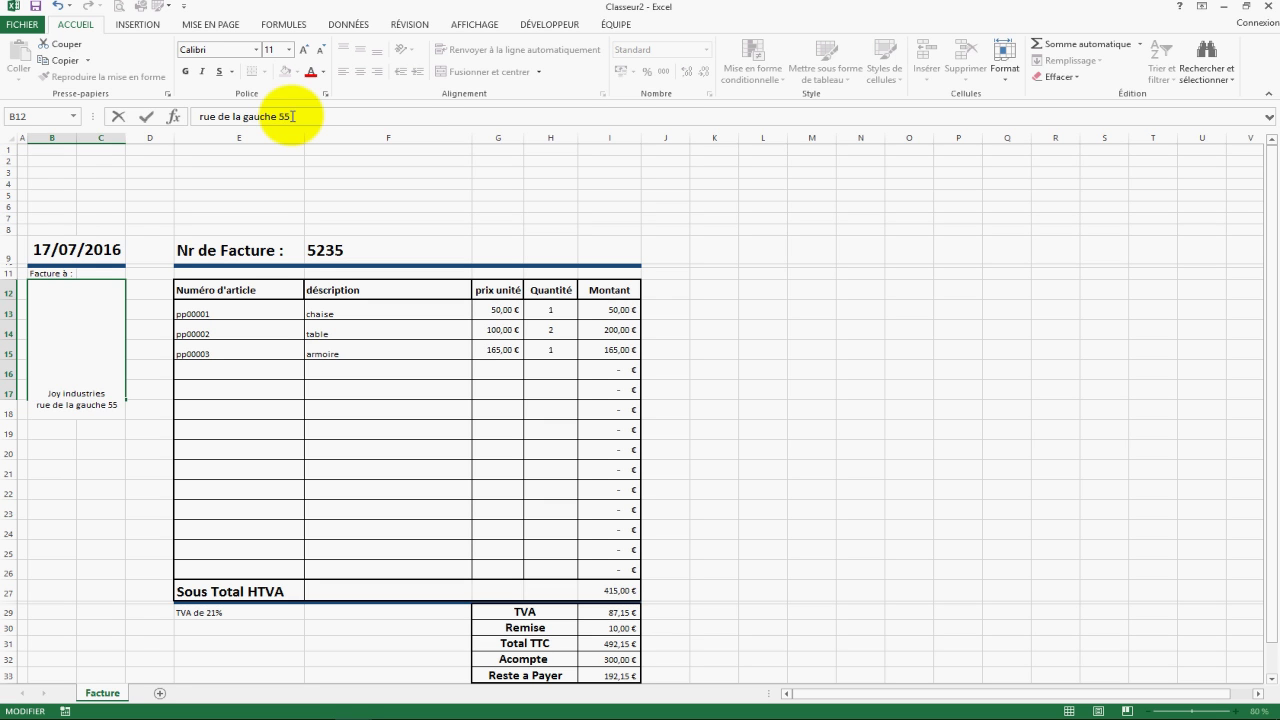
key(alt+Return)
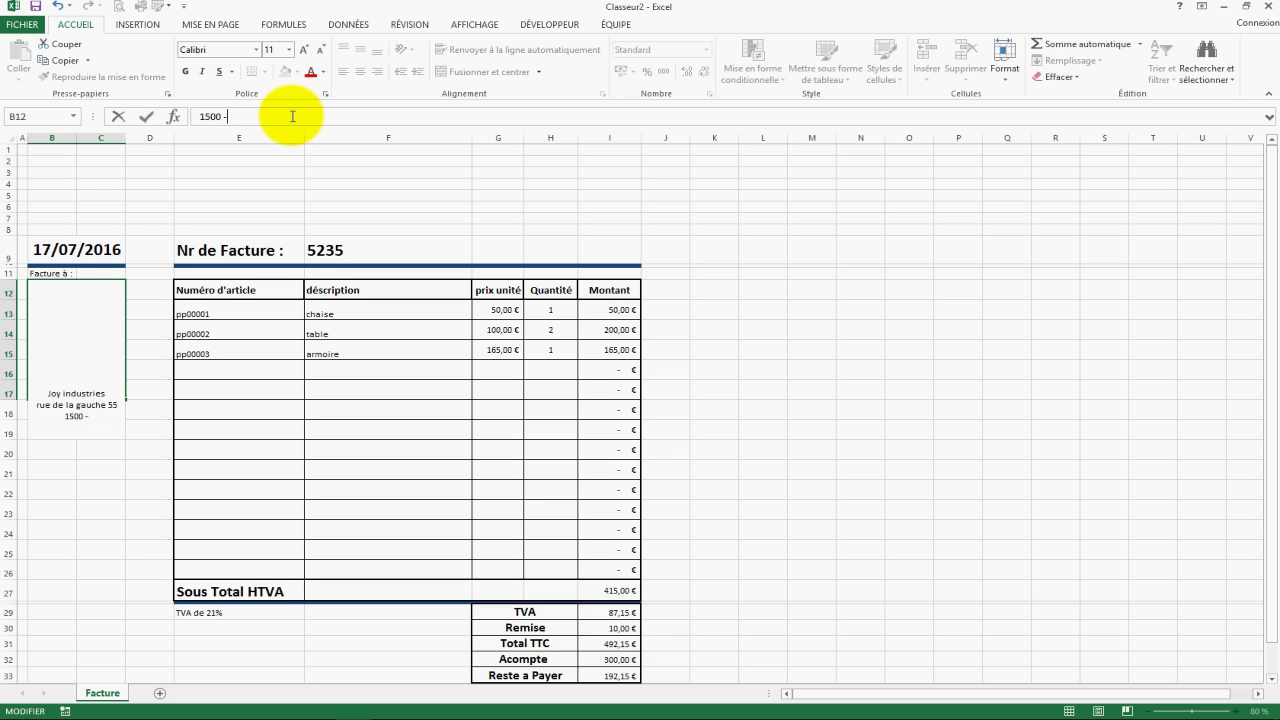
- Add the customer's postal code and city, country, e-mail address and phone number on separate lines within B12
text(1500 - ville)
key(alt+Return)
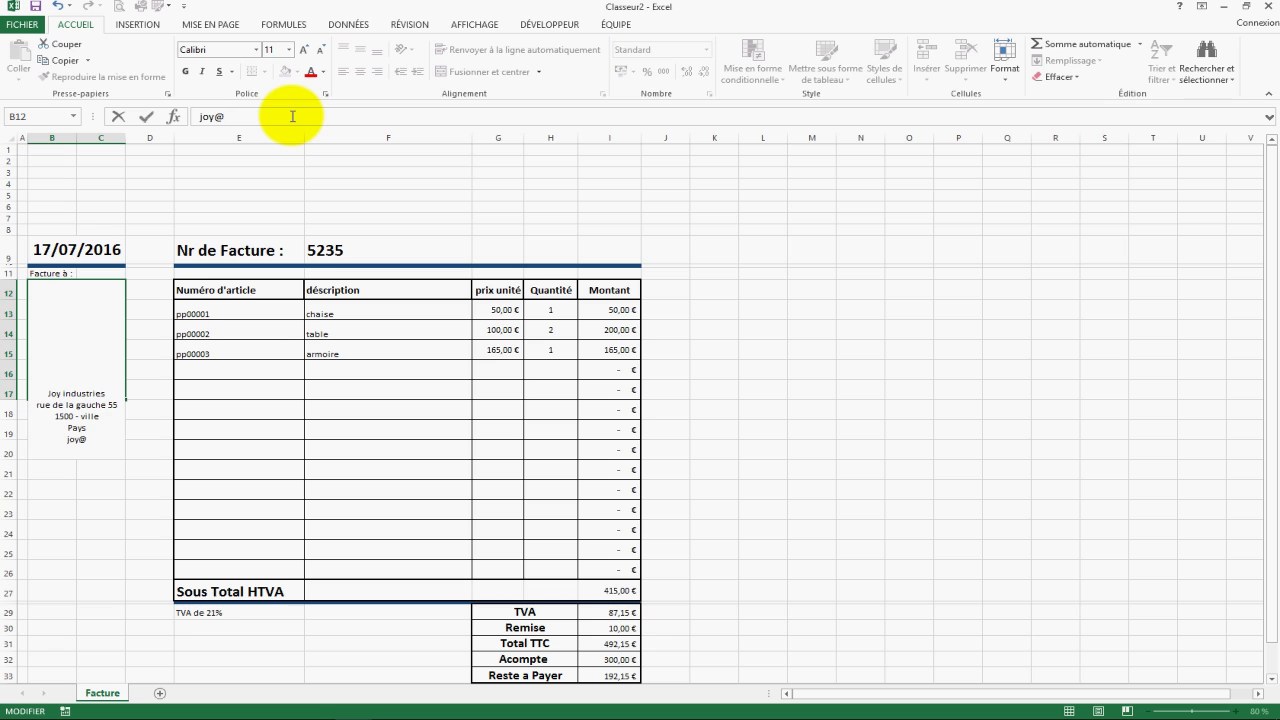
key(alt+Return)
text(+32 444 44 44 44)
key(Return)
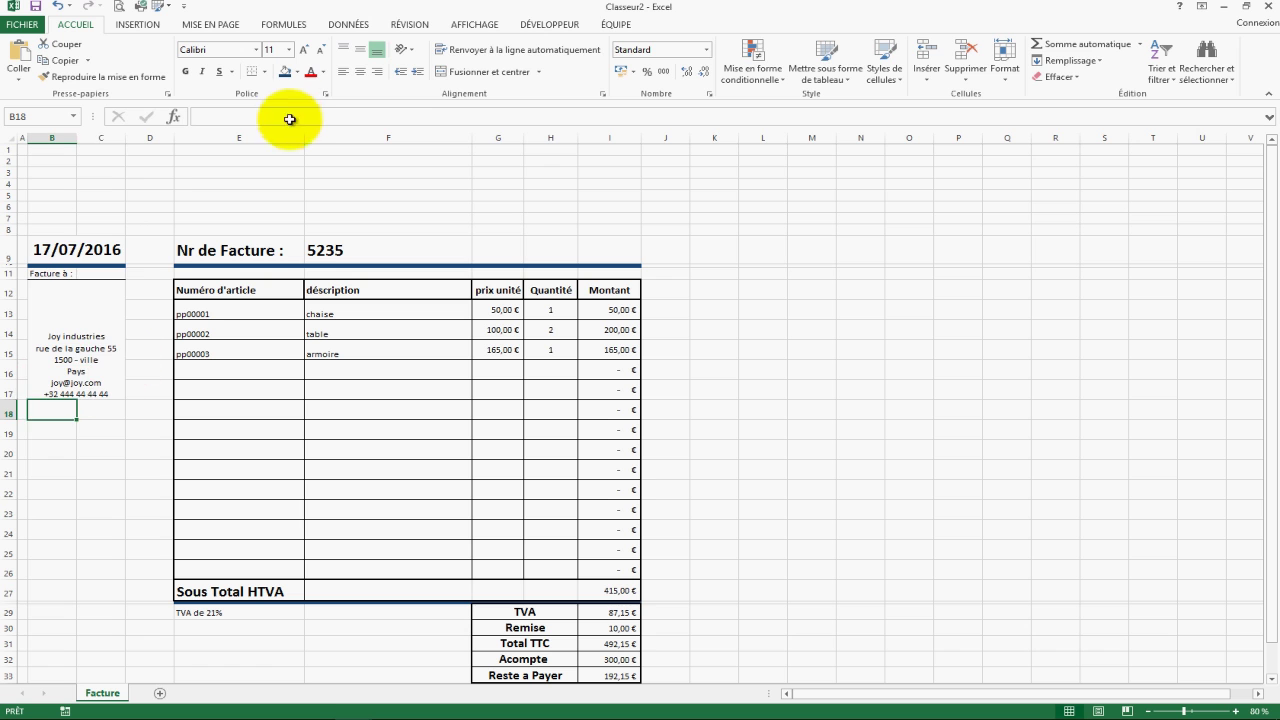
- Align the customer details in B12 to the top and left of the merged cell
click(100, 340)
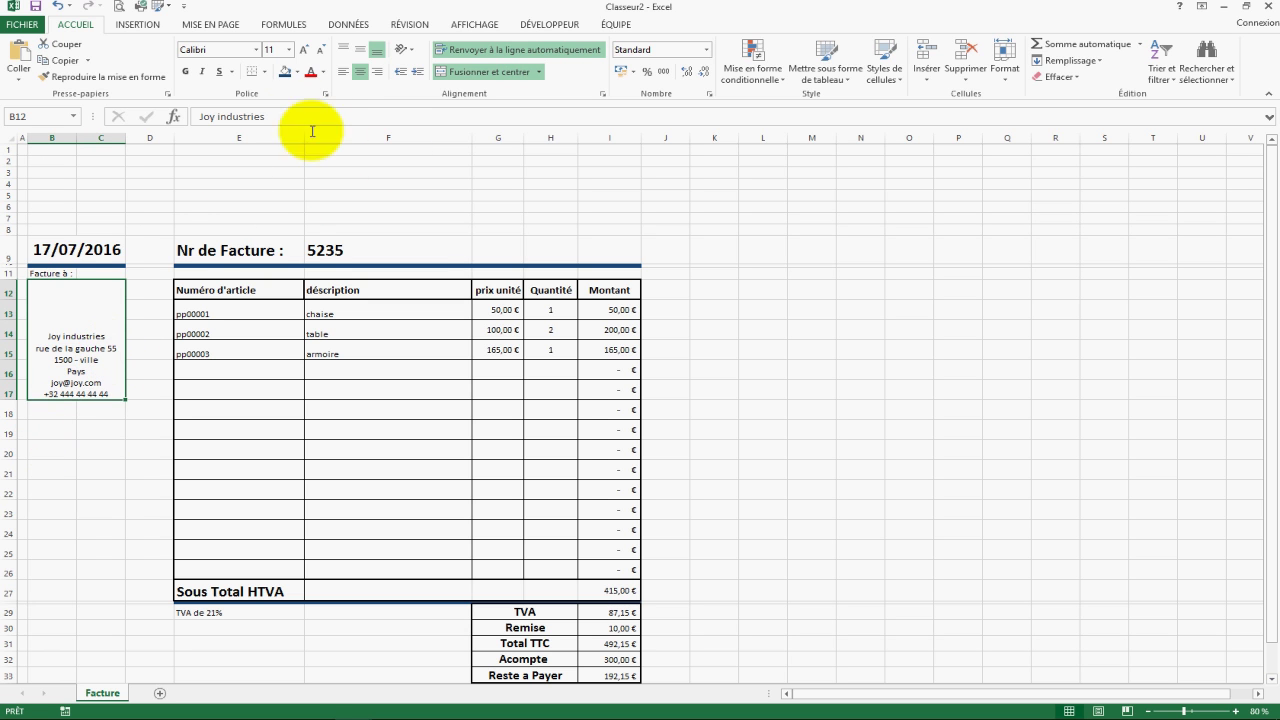
click(343, 49)
click(343, 71)
click(74, 596)
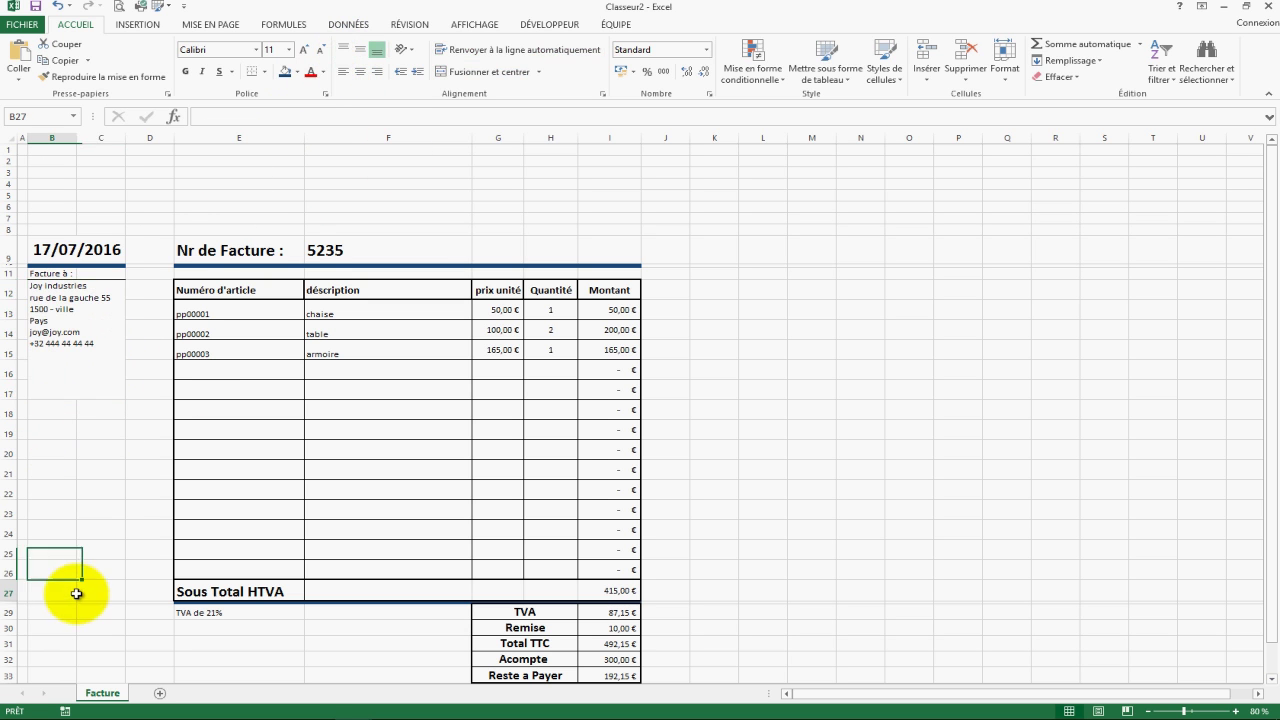
click(95, 548)
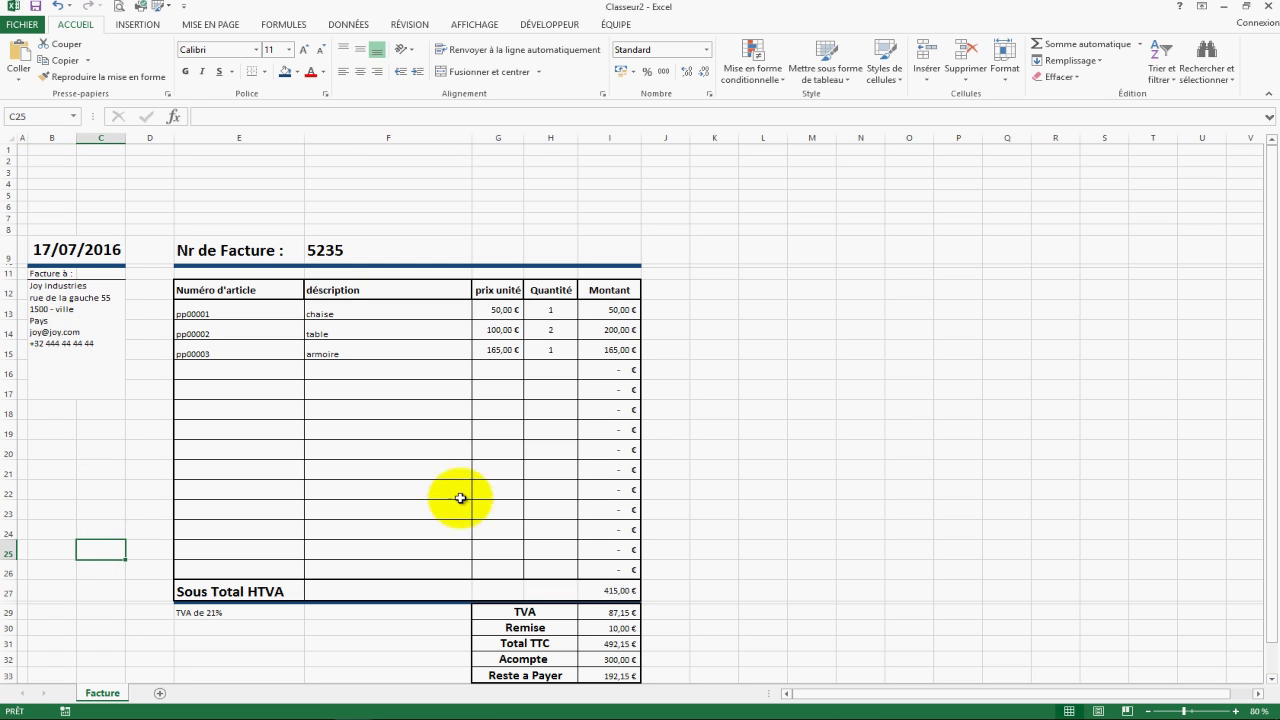
click(896, 388)
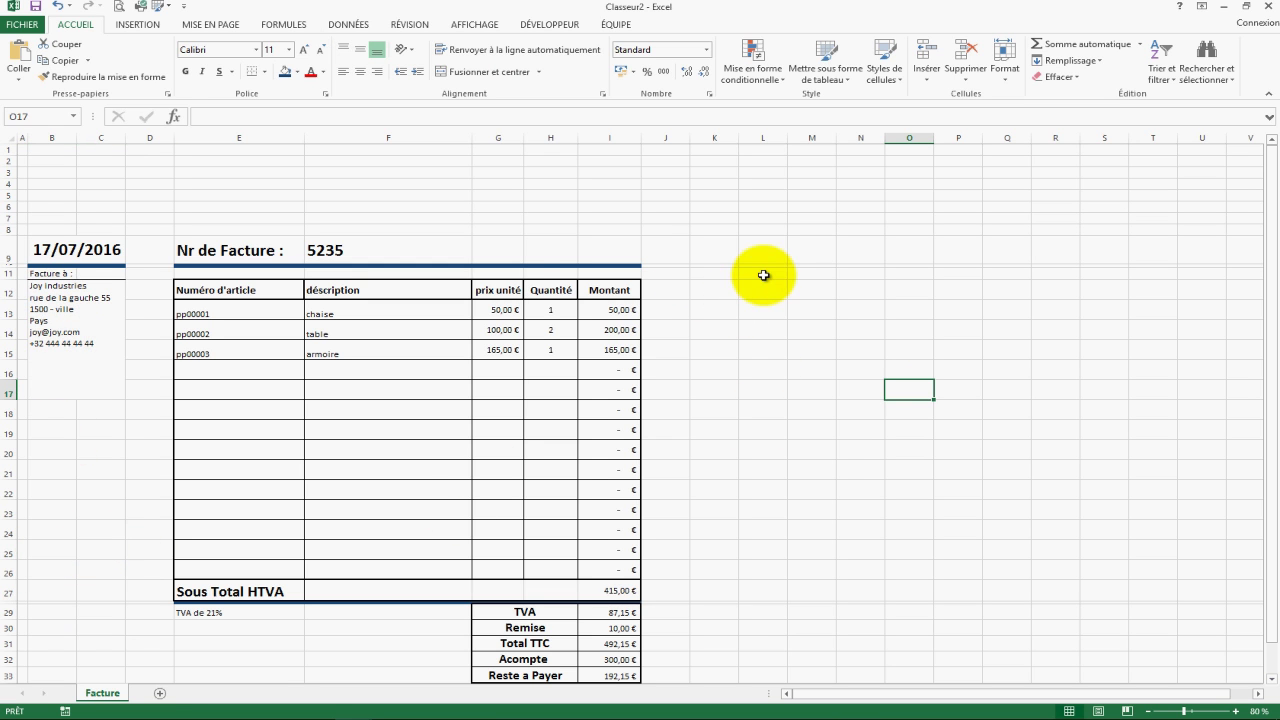
- Merge and centre cells G9:I9 and enter the title "Facture" in them
drag(508, 250, 612, 250)
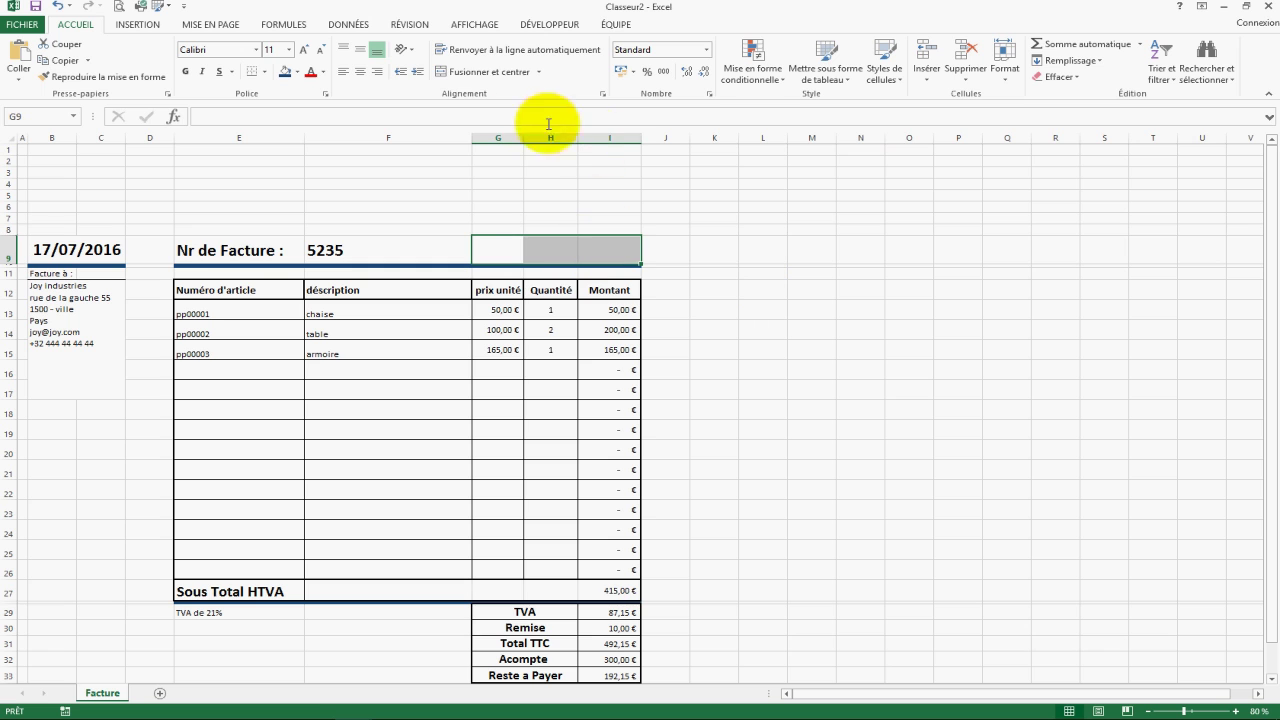
click(484, 71)
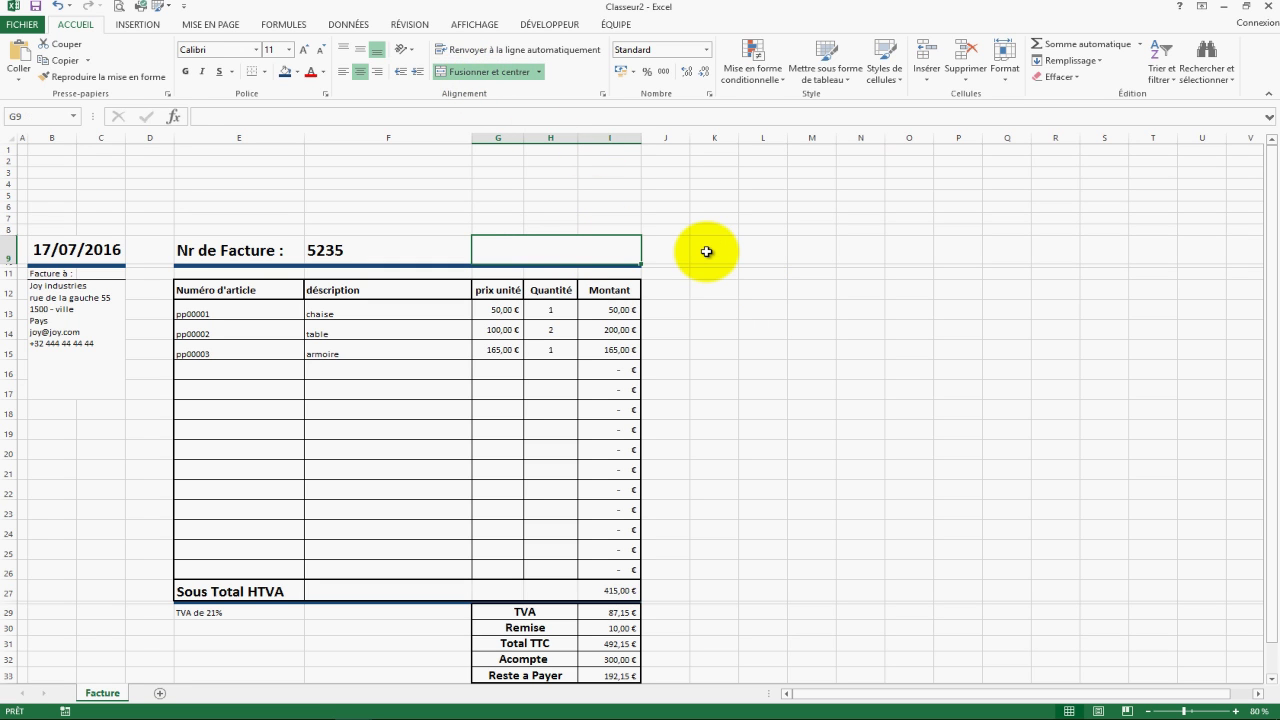
text(Factu)
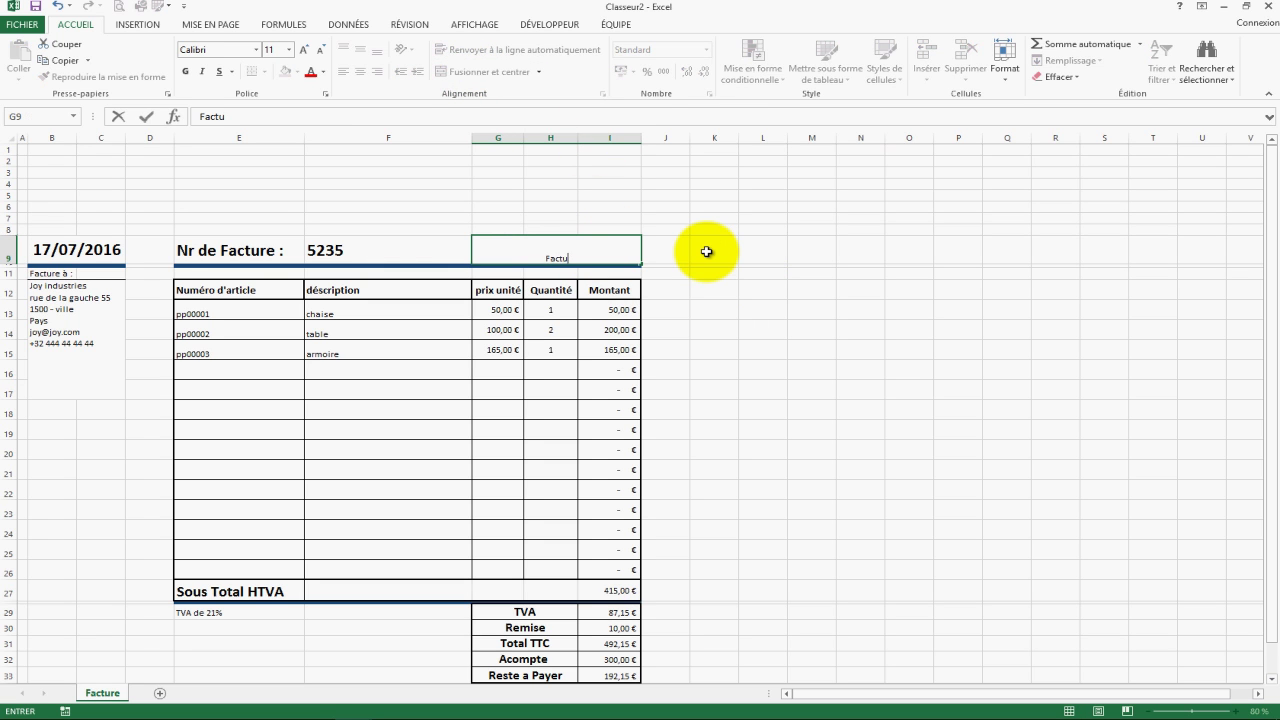
text(re)
key(Return)
- Make the "Facture" title in G9 bold and set its font size to 28
click(608, 252)
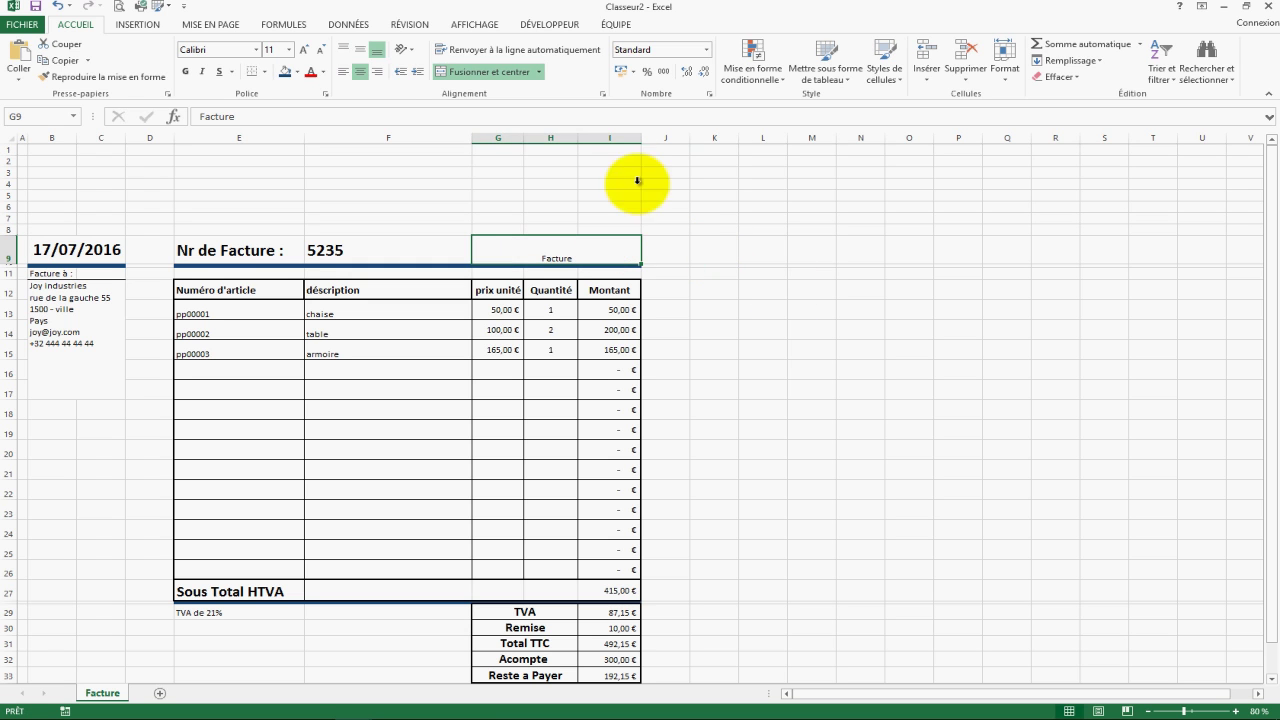
click(186, 71)
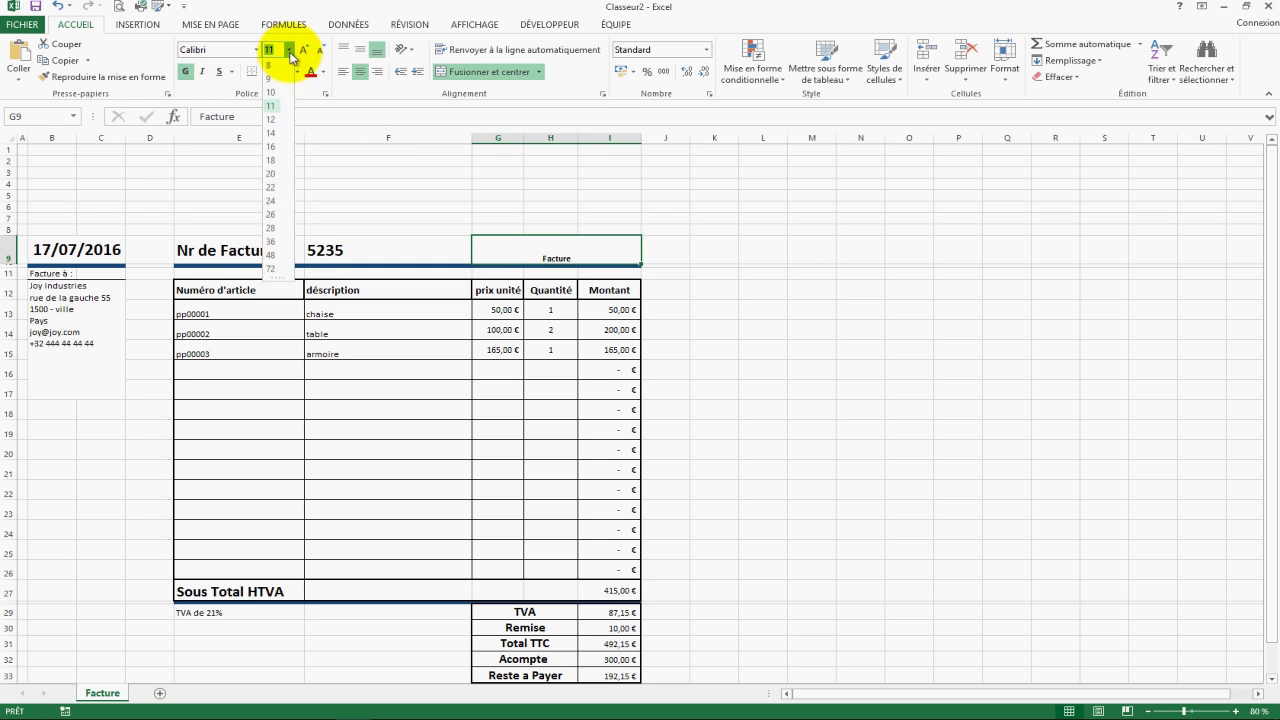
click(289, 49)
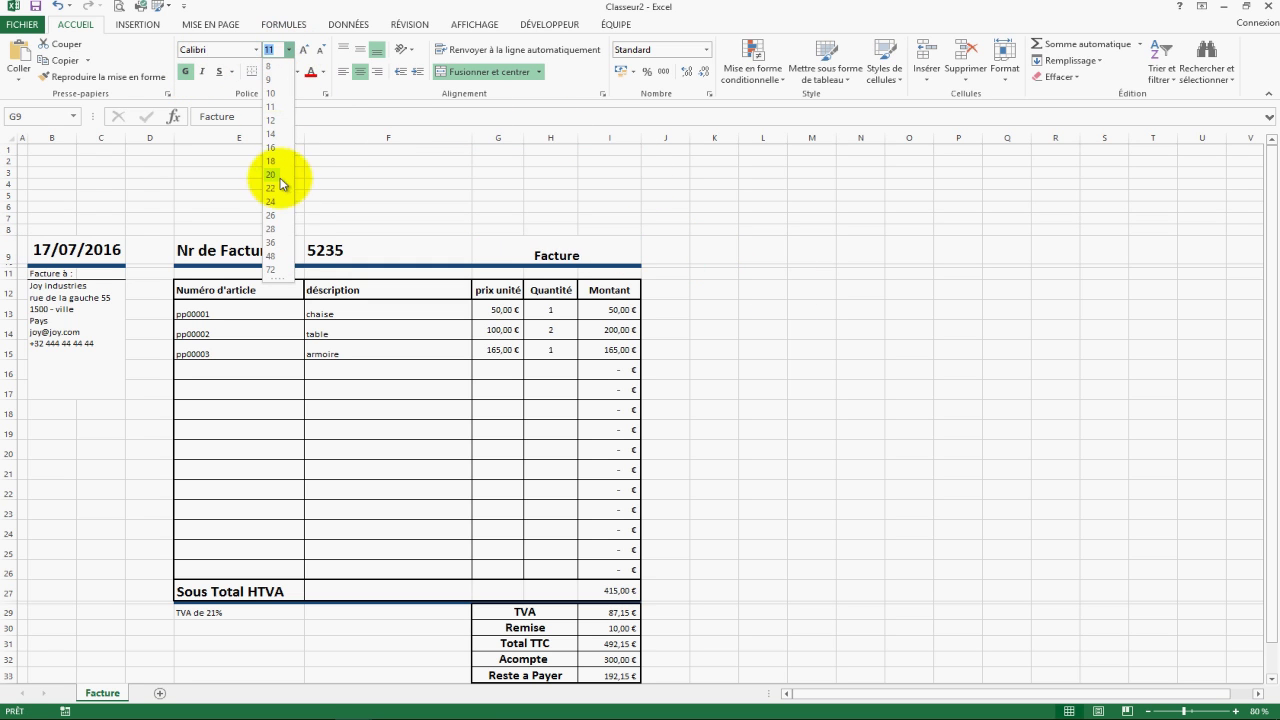
click(270, 228)
drag(745, 218, 830, 218)
click(551, 249)
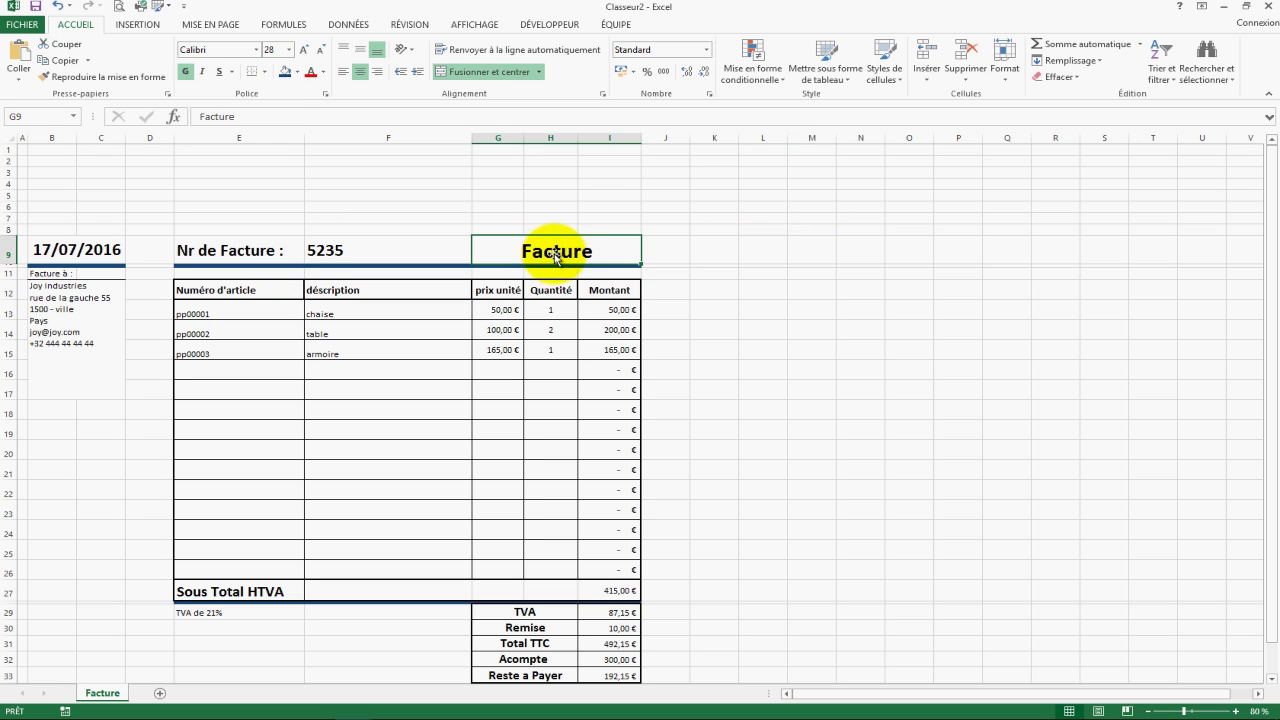
click(186, 73)
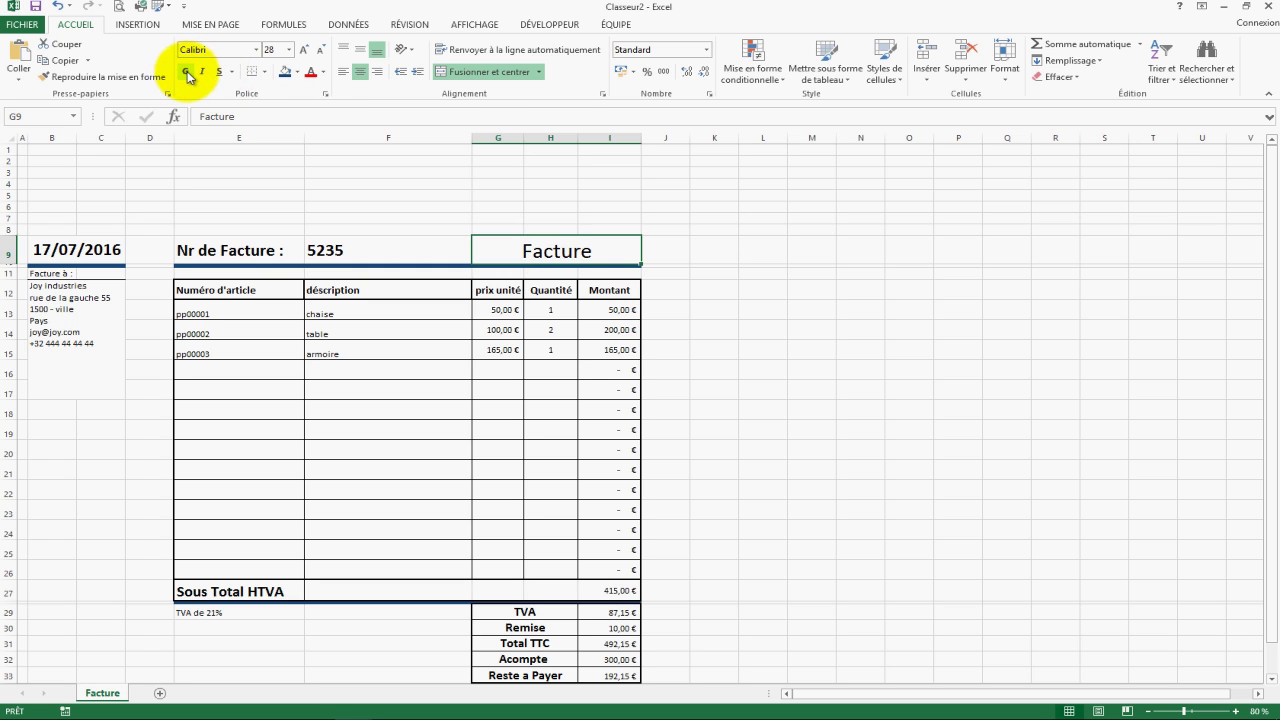
click(187, 73)
click(758, 326)
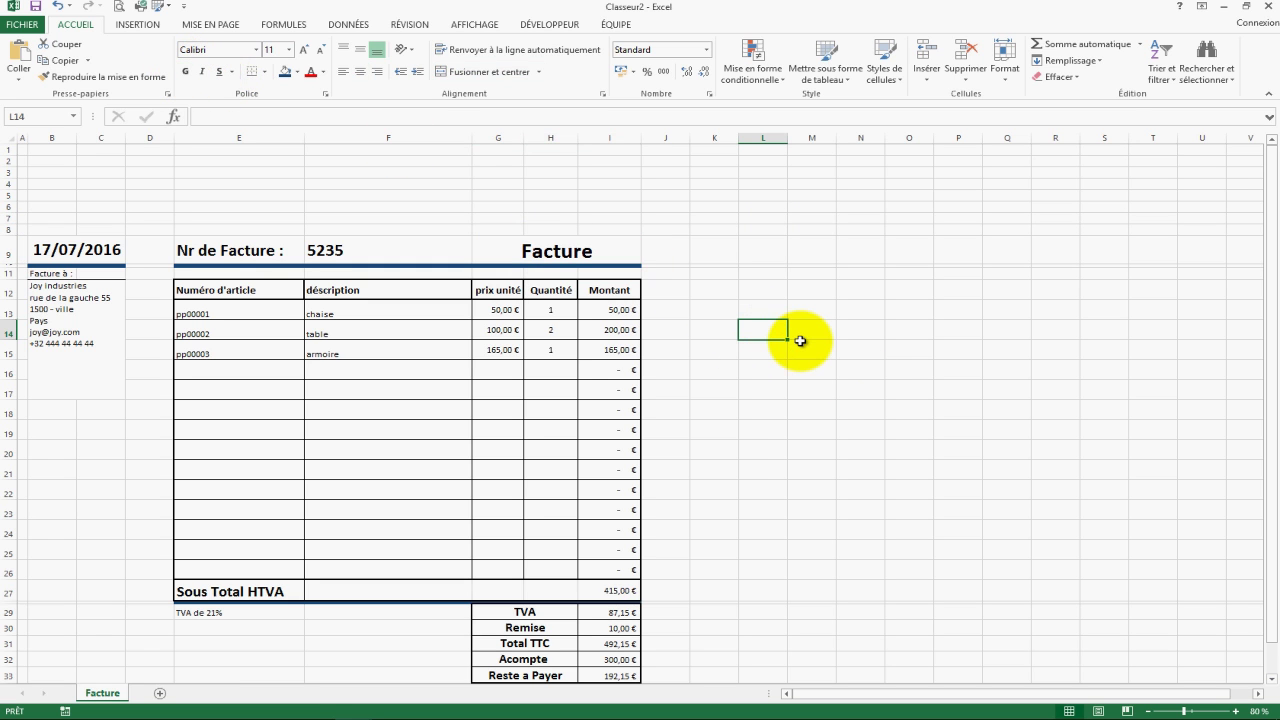
scroll(800, 341, down, 3)
scroll(800, 343, up, 3)
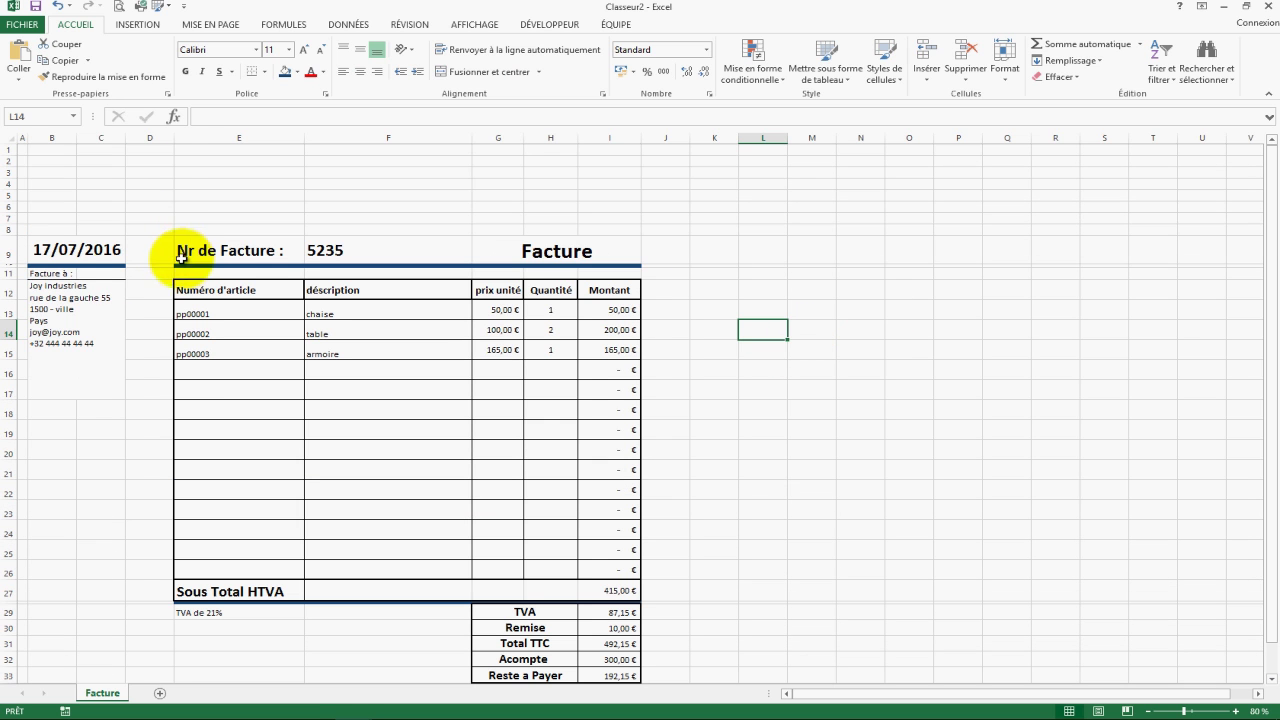
- Make row 1 much taller to leave room for a company heading
click(45, 161)
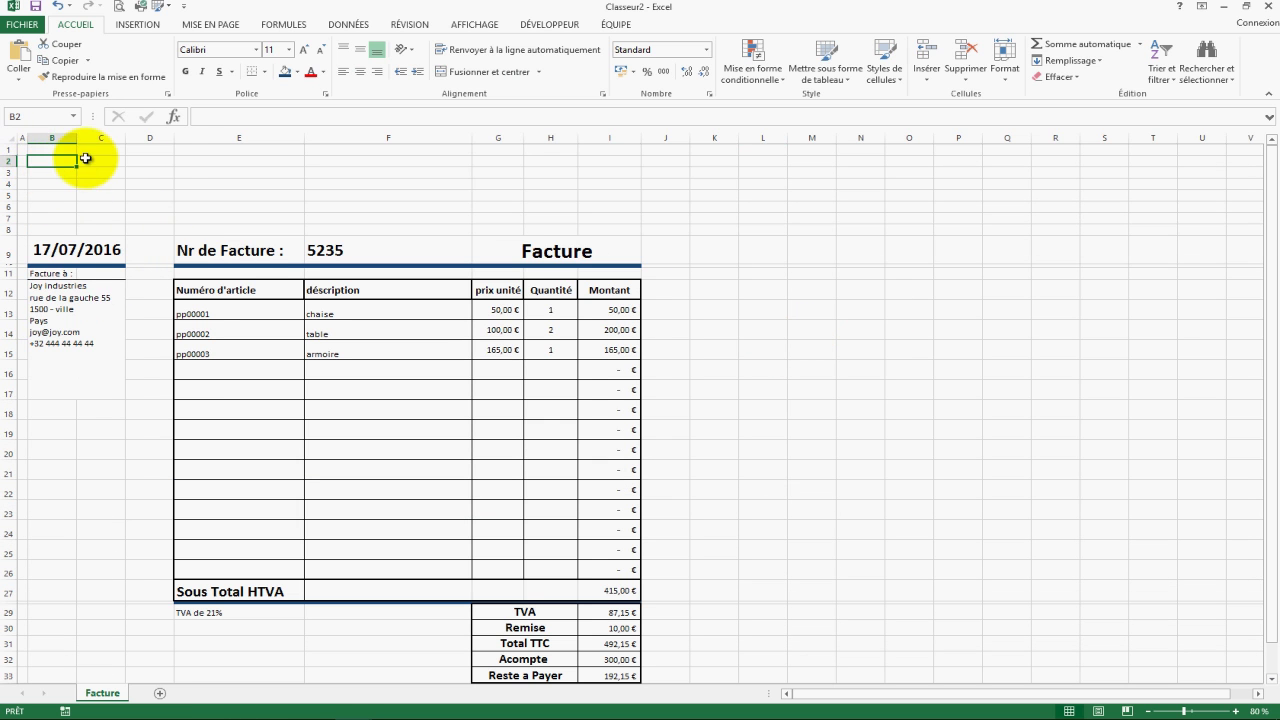
drag(11, 155, 15, 188)
click(337, 203)
- Merge and centre cells B1:H1 and add a bottom border beneath them
click(69, 177)
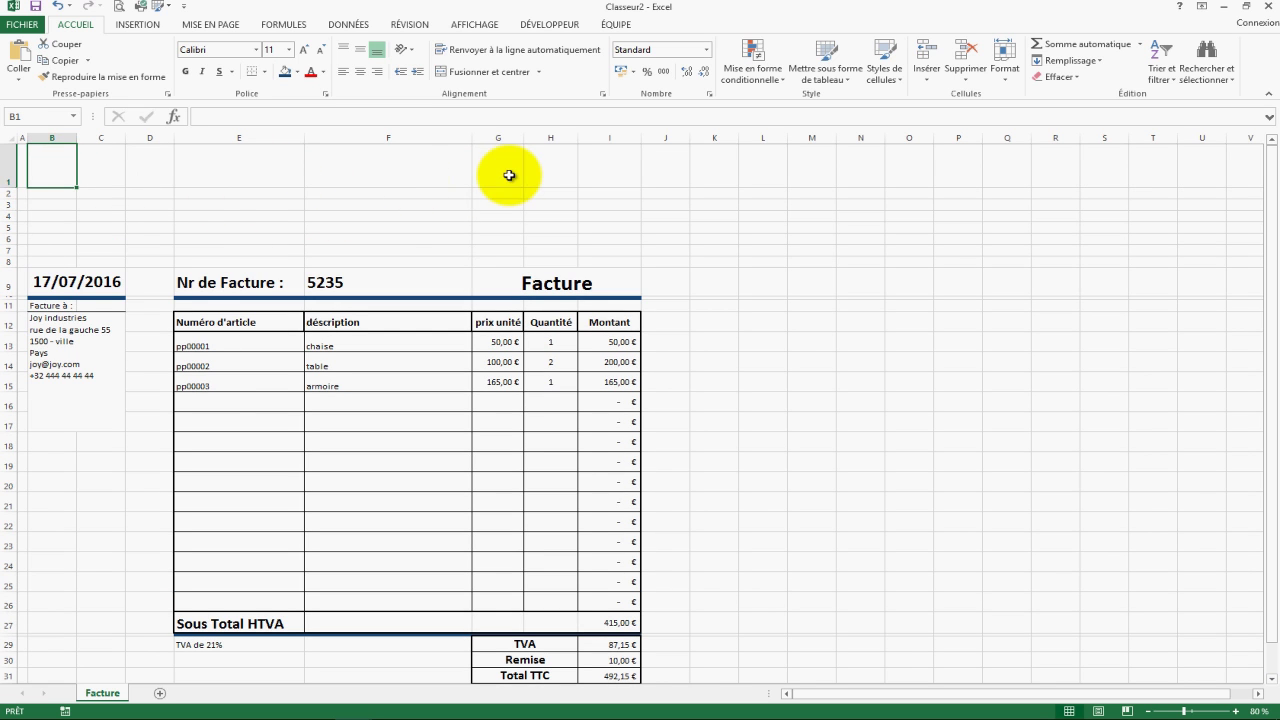
drag(45, 165, 518, 165)
click(503, 71)
click(710, 250)
click(71, 171)
click(251, 72)
click(323, 210)
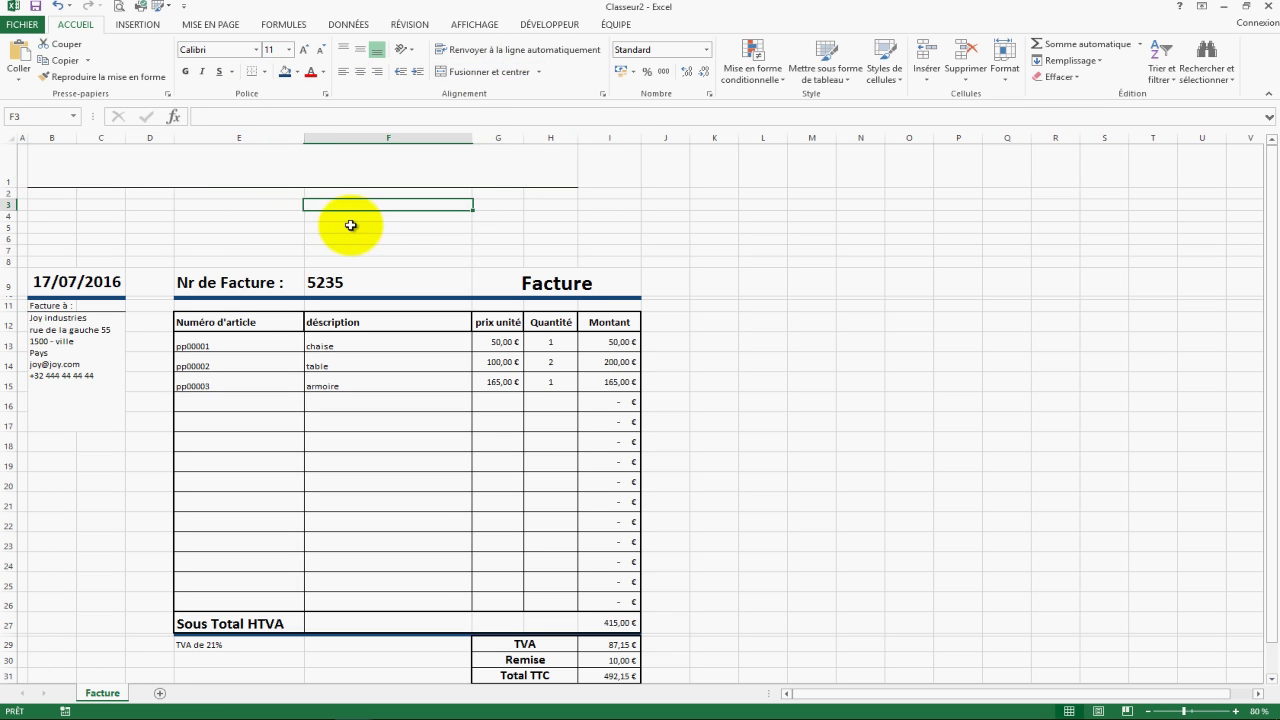
- Enter the heading "Ma Boite Sprl. Votre spécialiste de je ne sais pas quoi" in merged cell B1
click(160, 182)
text(Ma Boite Sprl. Votre spéci)
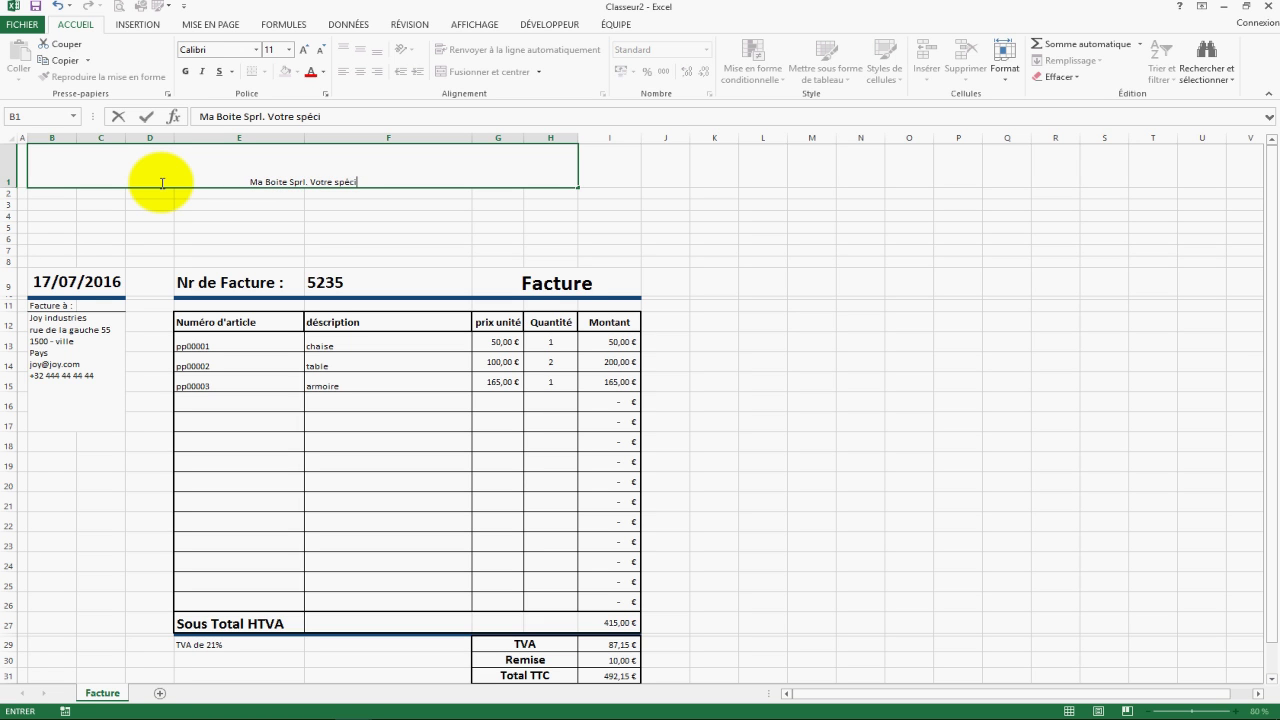
text(ste)
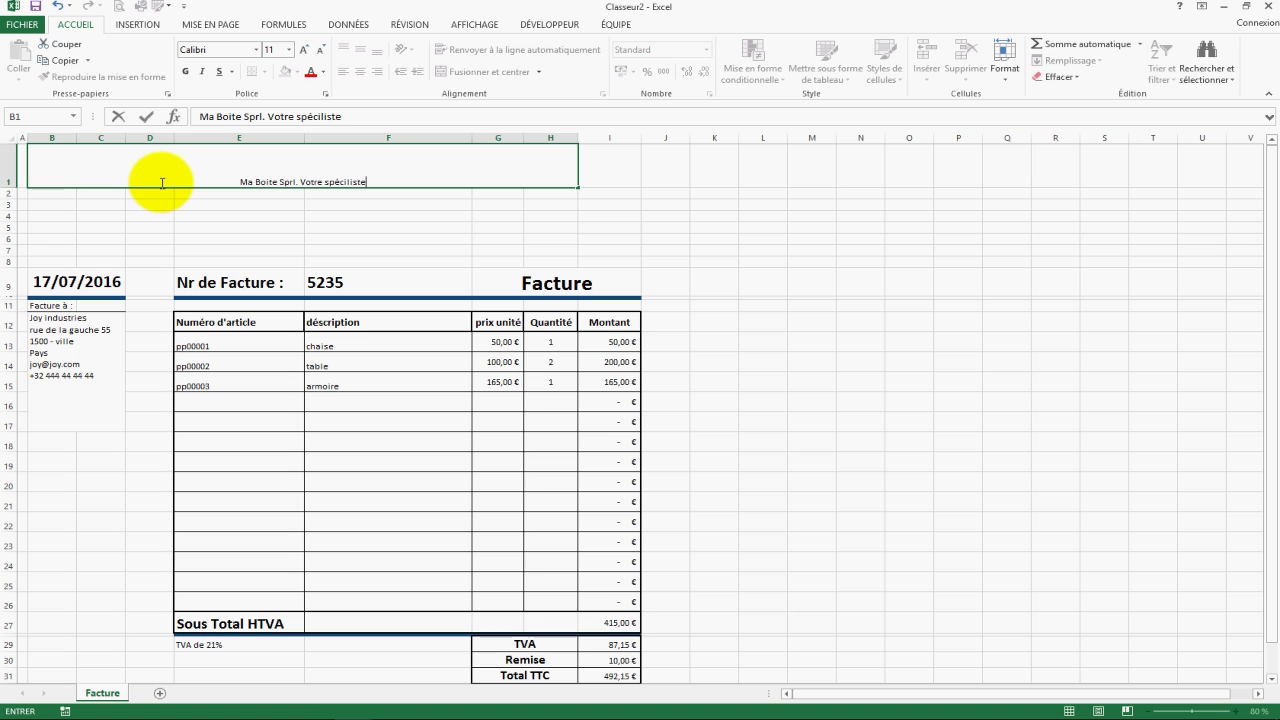
key(BackSpace)
key(BackSpace)
key(BackSpace)
key(BackSpace)
key(BackSpace)
text(aliste)
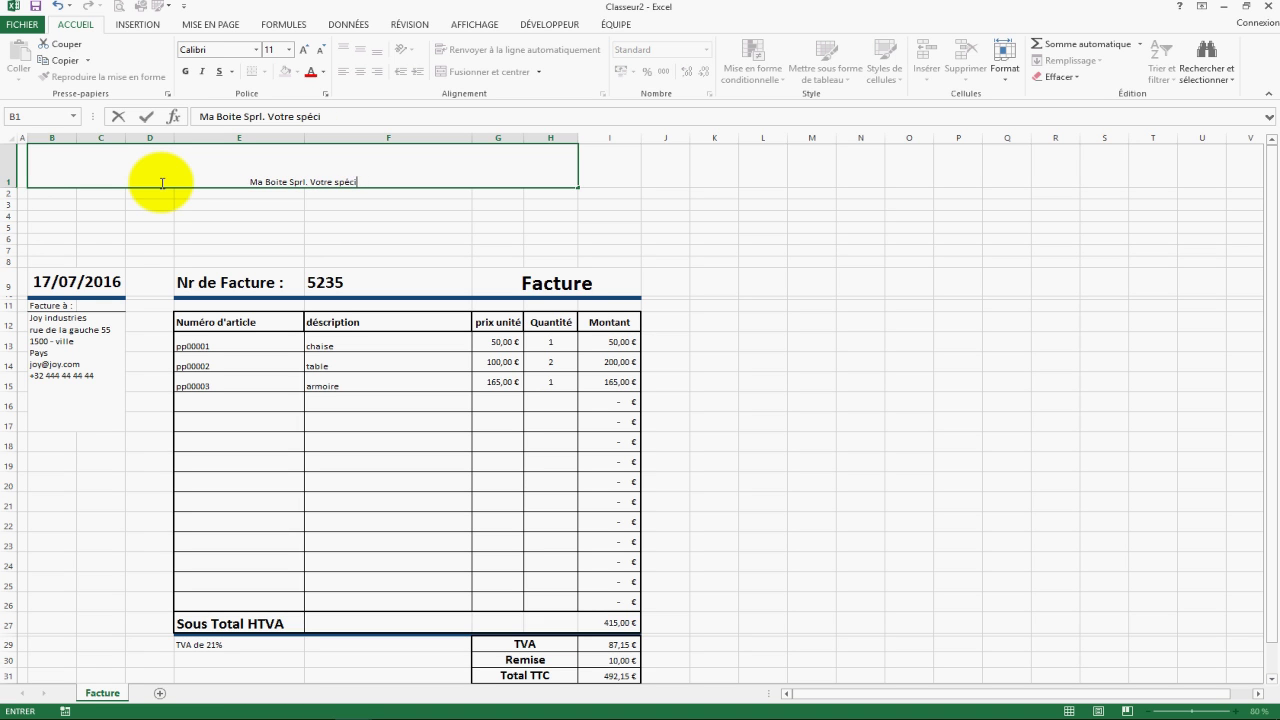
text( de)
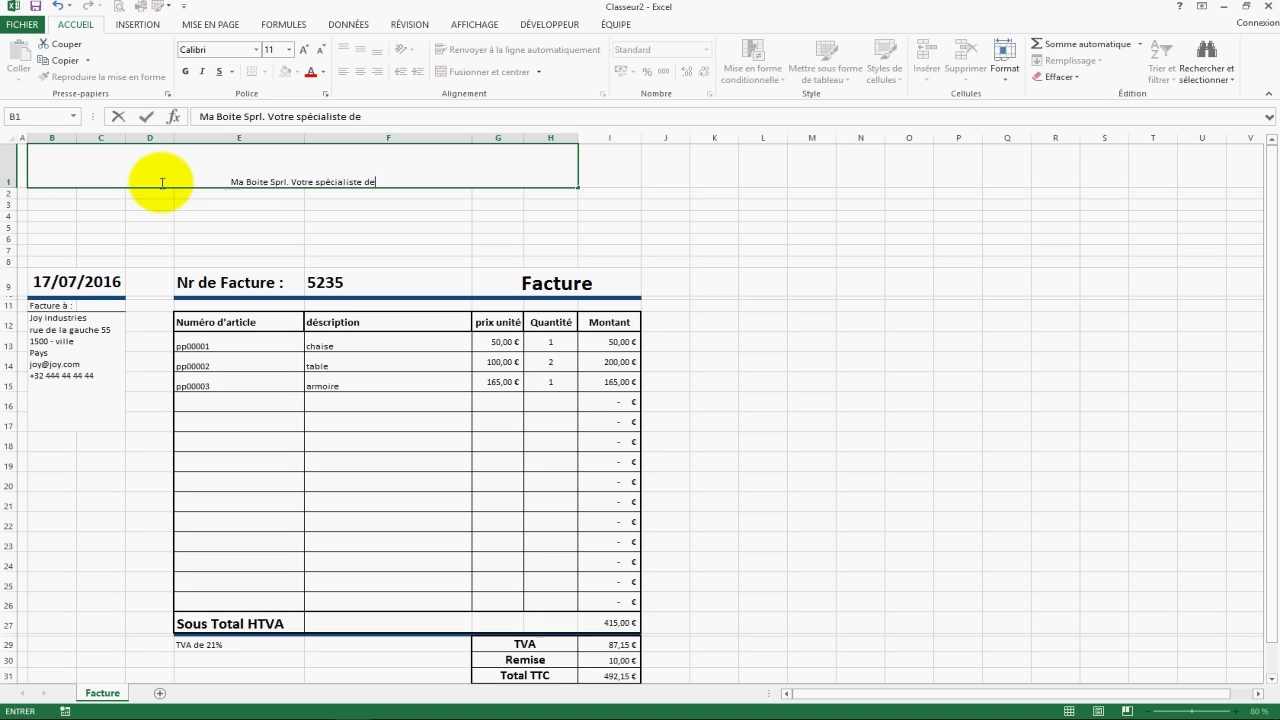
text( je ne sais)
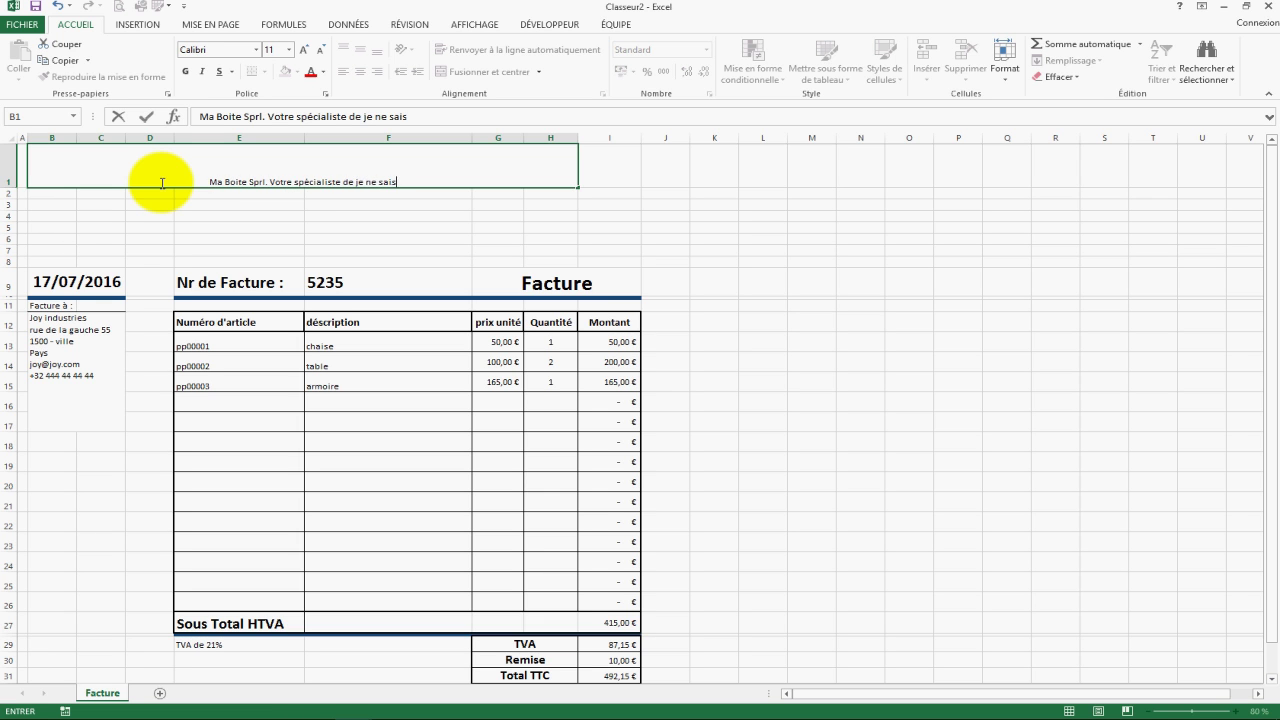
text( pas quoi)
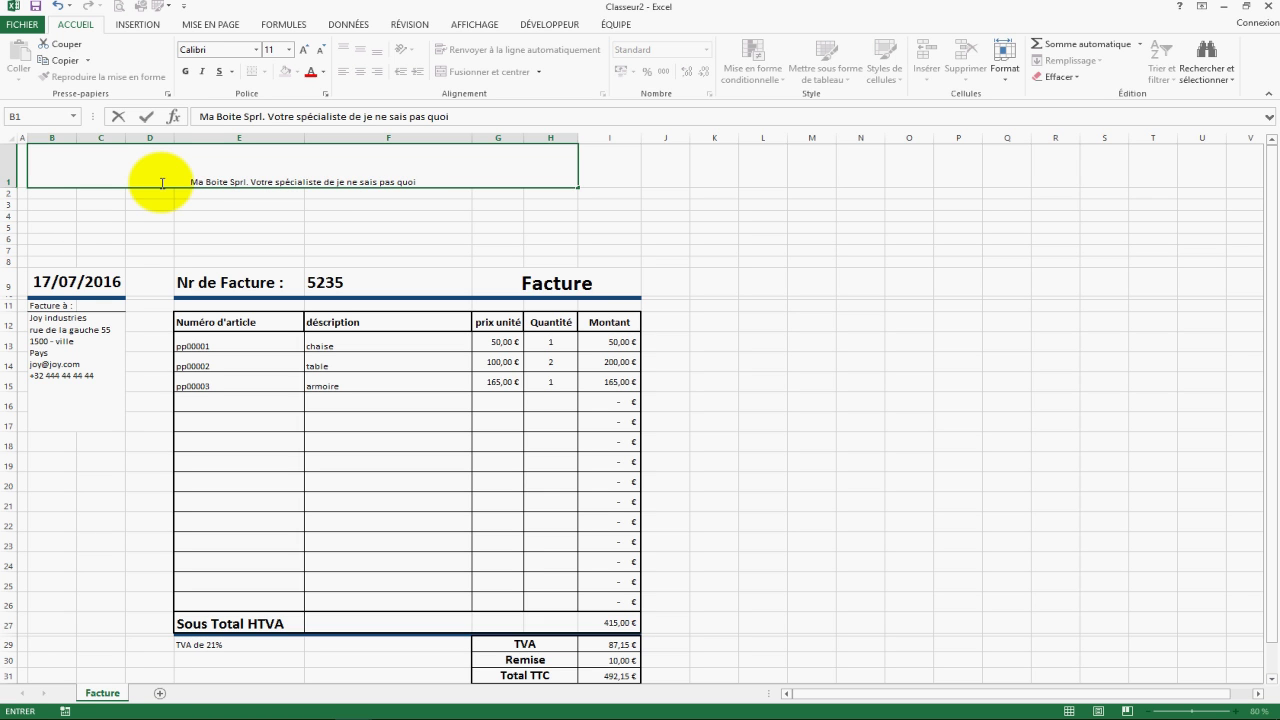
key(Return)
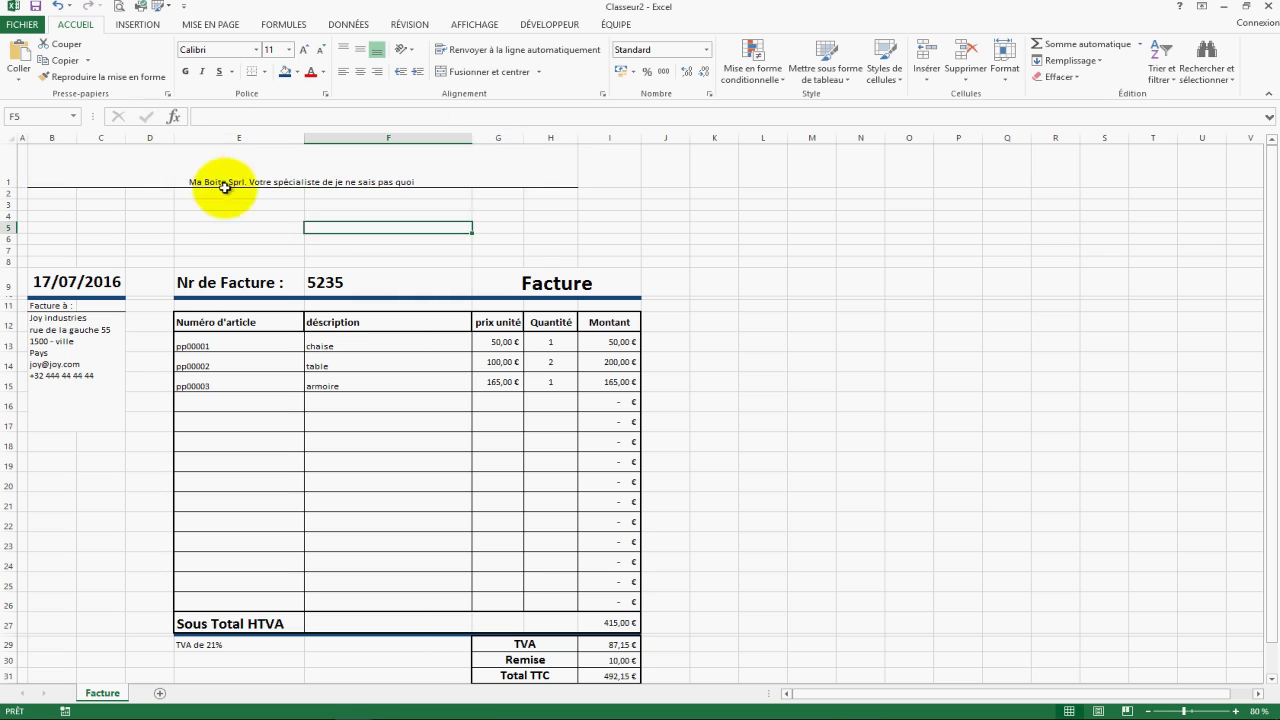
- Left-align the company heading in B1 and keep its original vertical alignment
click(245, 165)
click(346, 72)
click(343, 49)
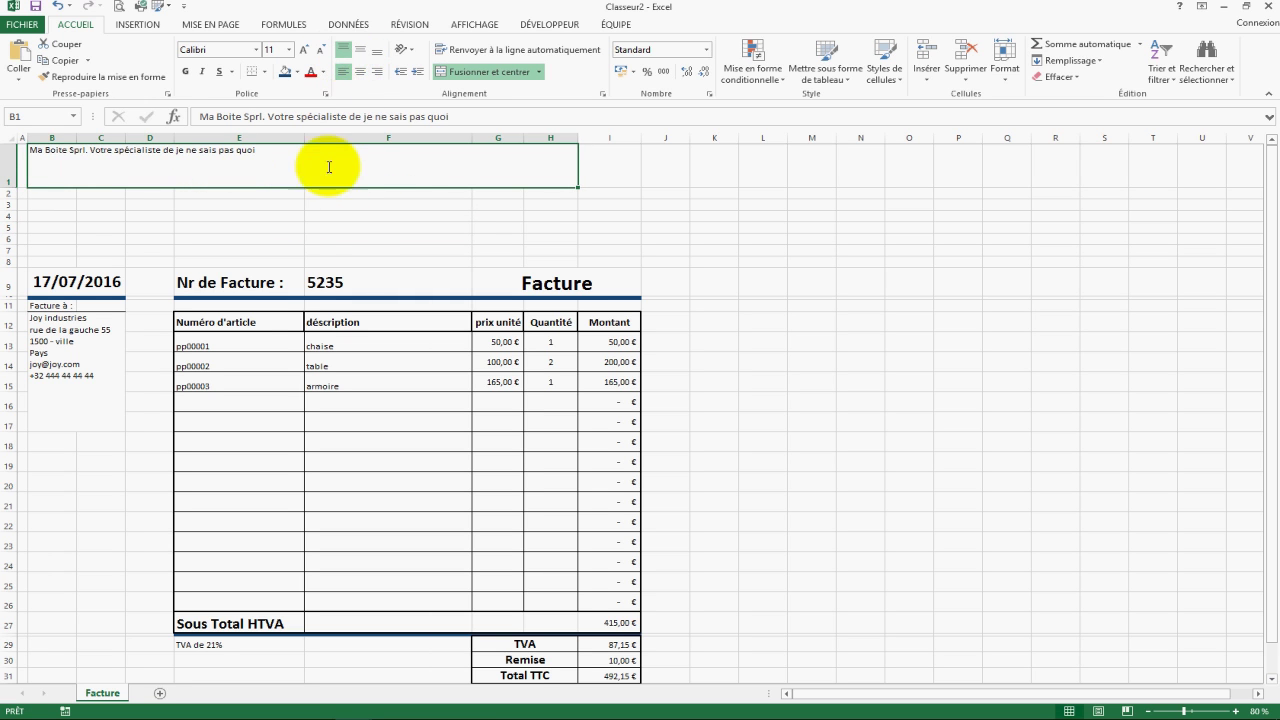
key(ctrl+z)
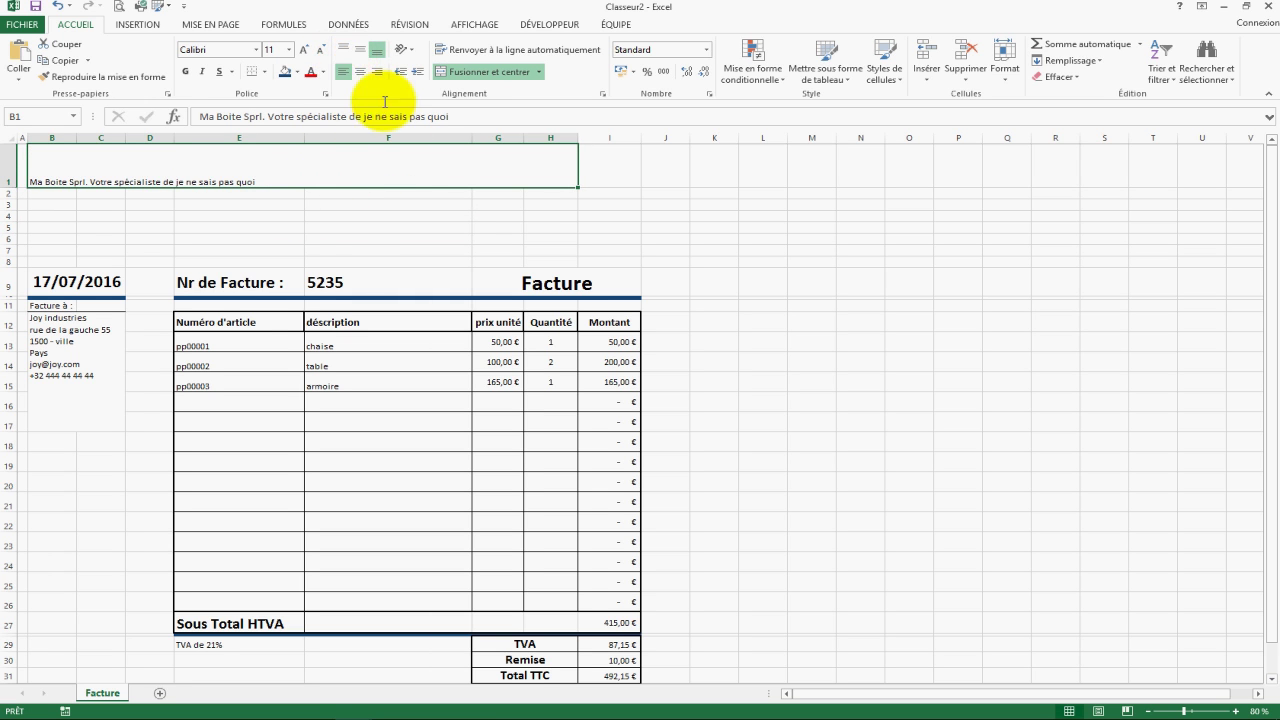
click(72, 204)
click(108, 166)
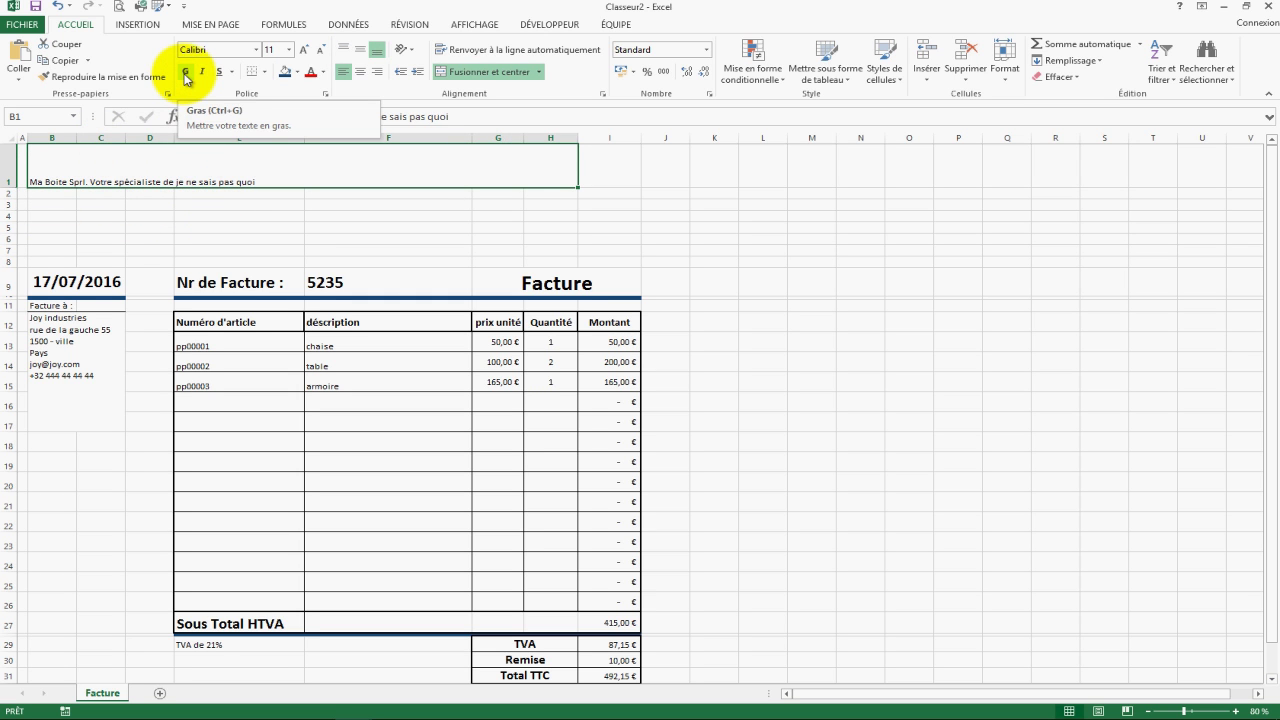
- Set only the words "Ma Boite Sprl." in the B1 heading to font size 36
click(290, 50)
click(345, 183)
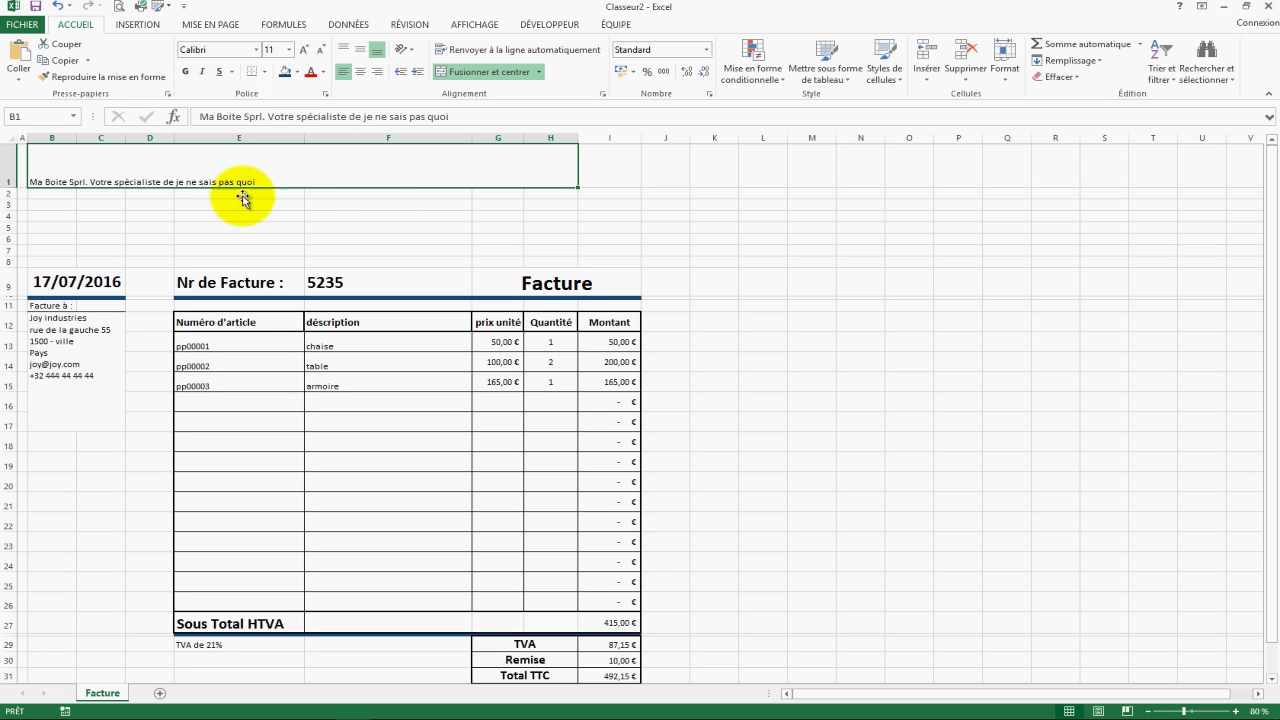
double_click(88, 182)
drag(88, 182, 27, 182)
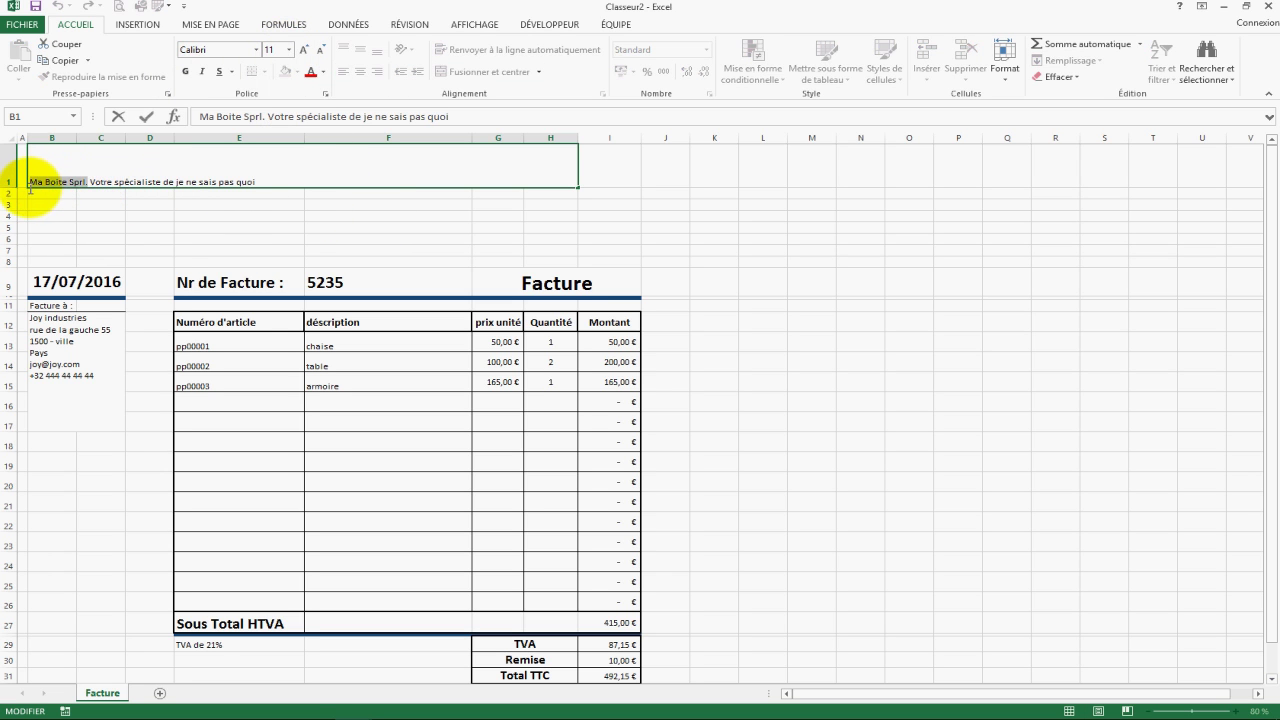
click(289, 49)
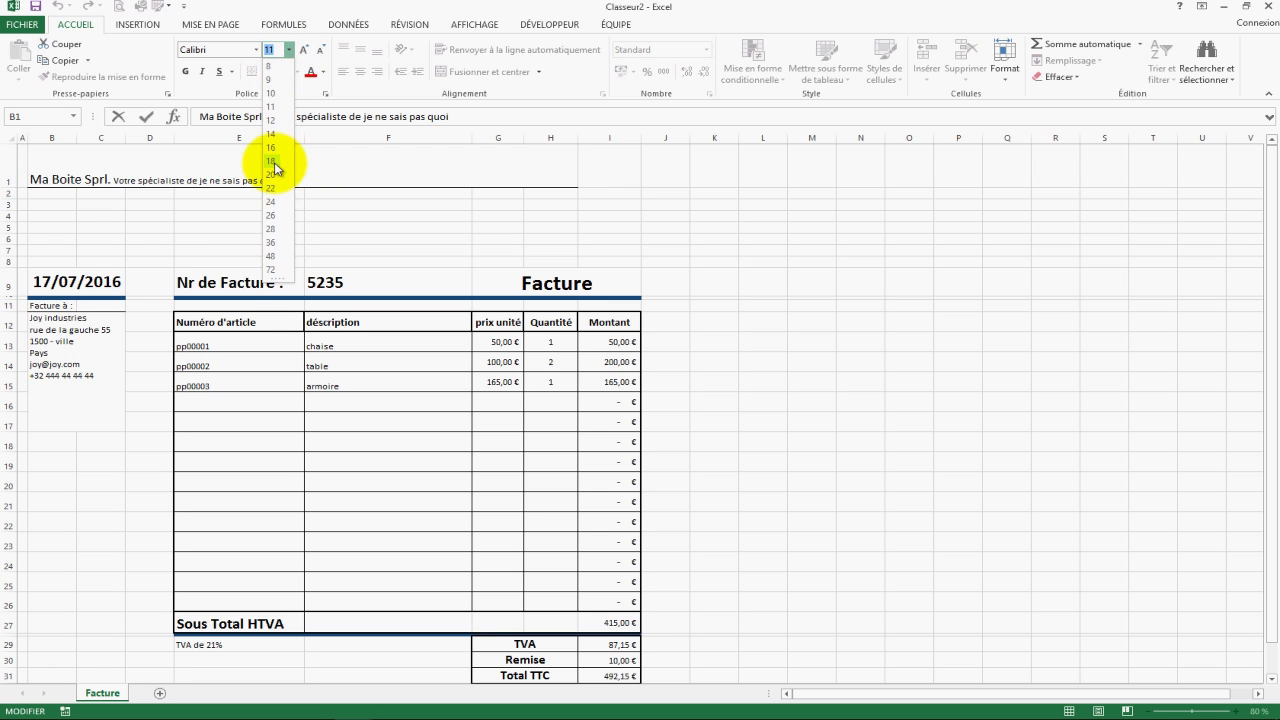
click(274, 243)
click(512, 215)
- Align the company heading in B1 vertically to the top of its cell
click(355, 170)
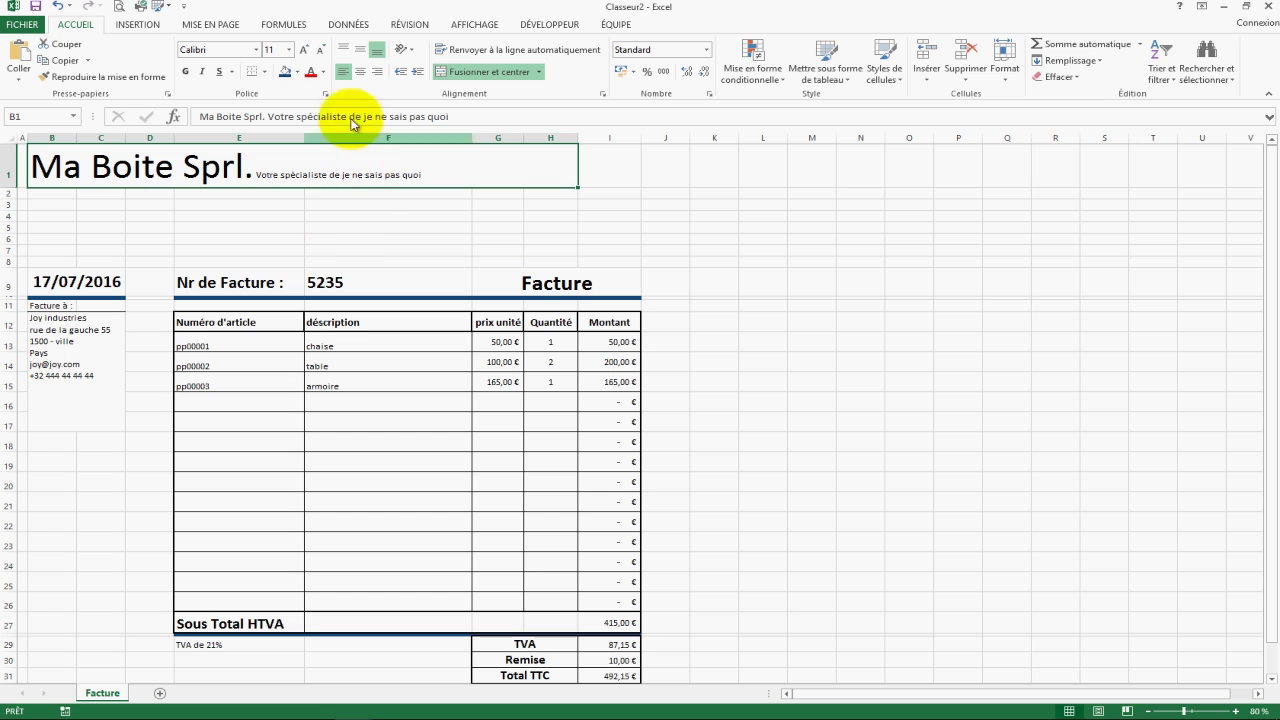
click(360, 50)
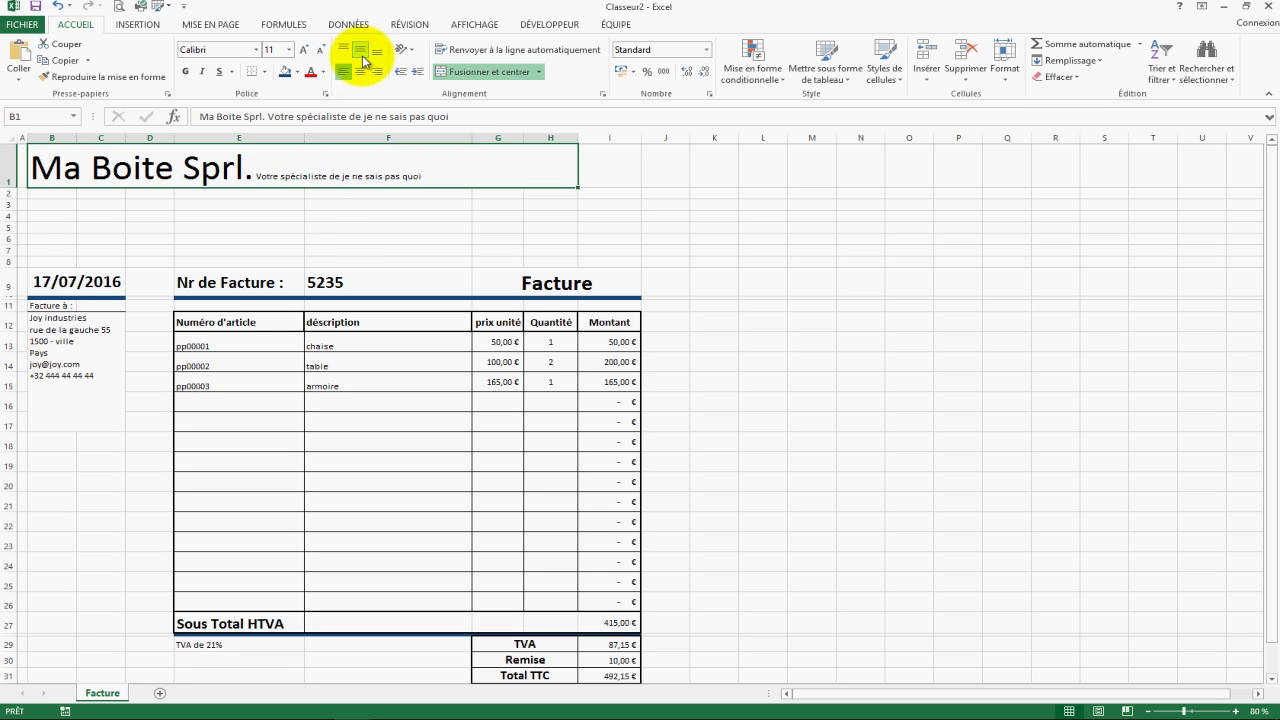
click(343, 51)
click(341, 240)
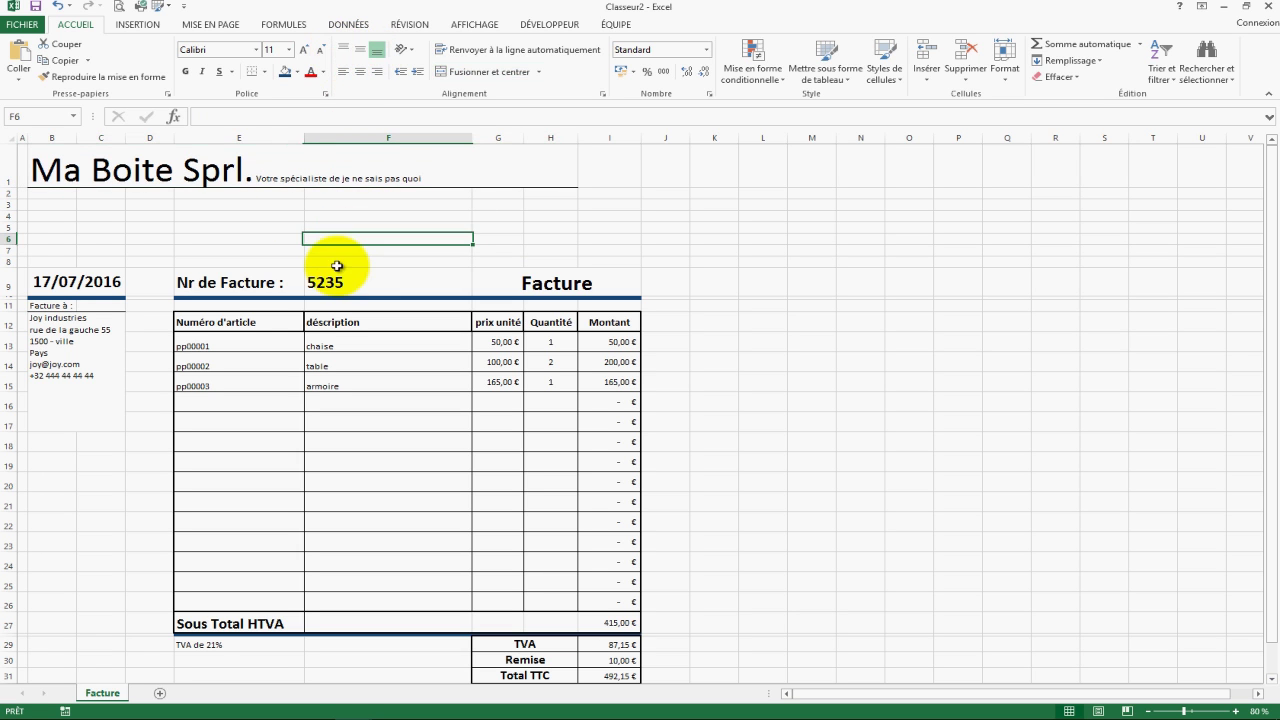
- Insert a space before "Ma Boite Sprl." at the start of the B1 heading
click(63, 184)
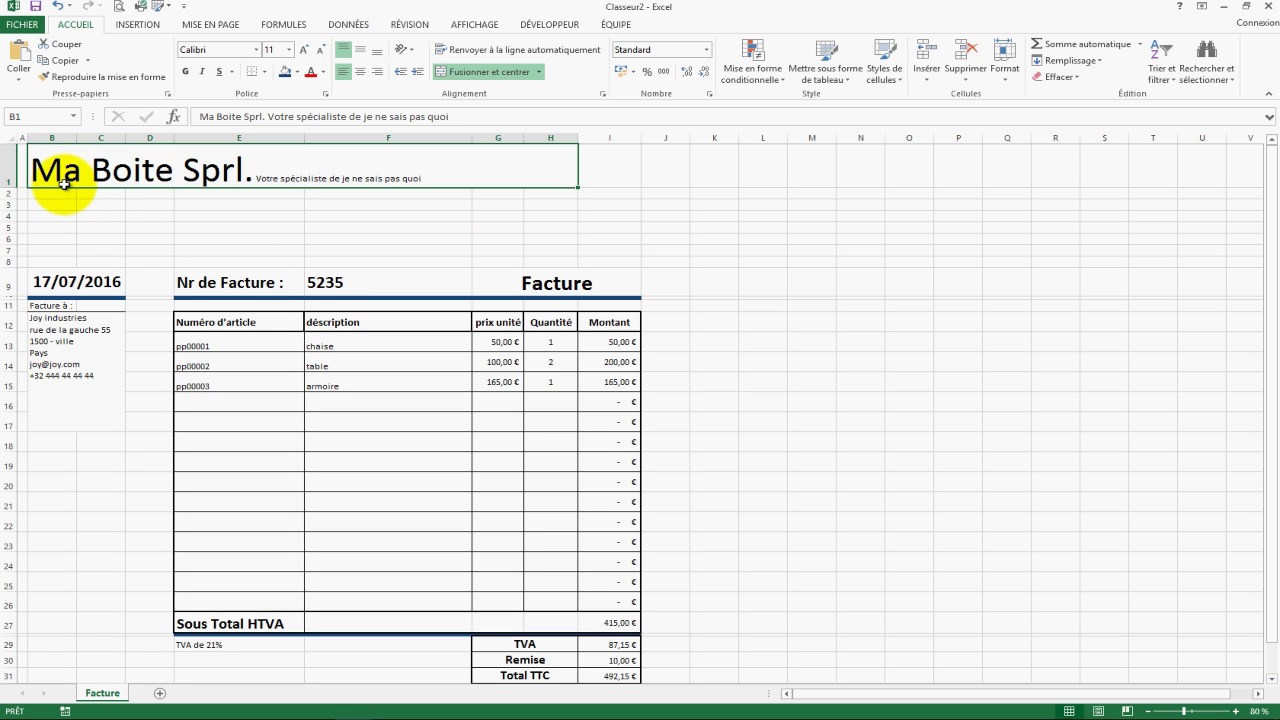
click(198, 116)
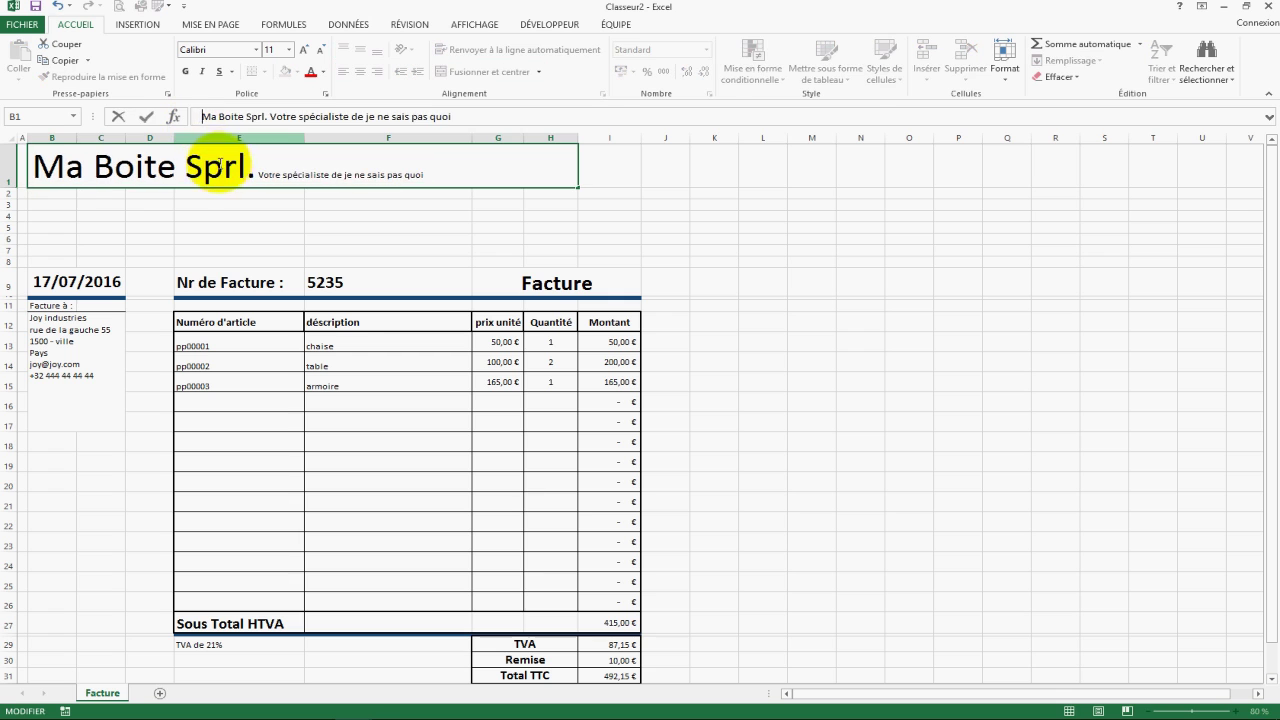
click(164, 243)
- Enter the company's street address in B2, its postal code and city in B3, and the country line "pays" in B4
click(52, 194)
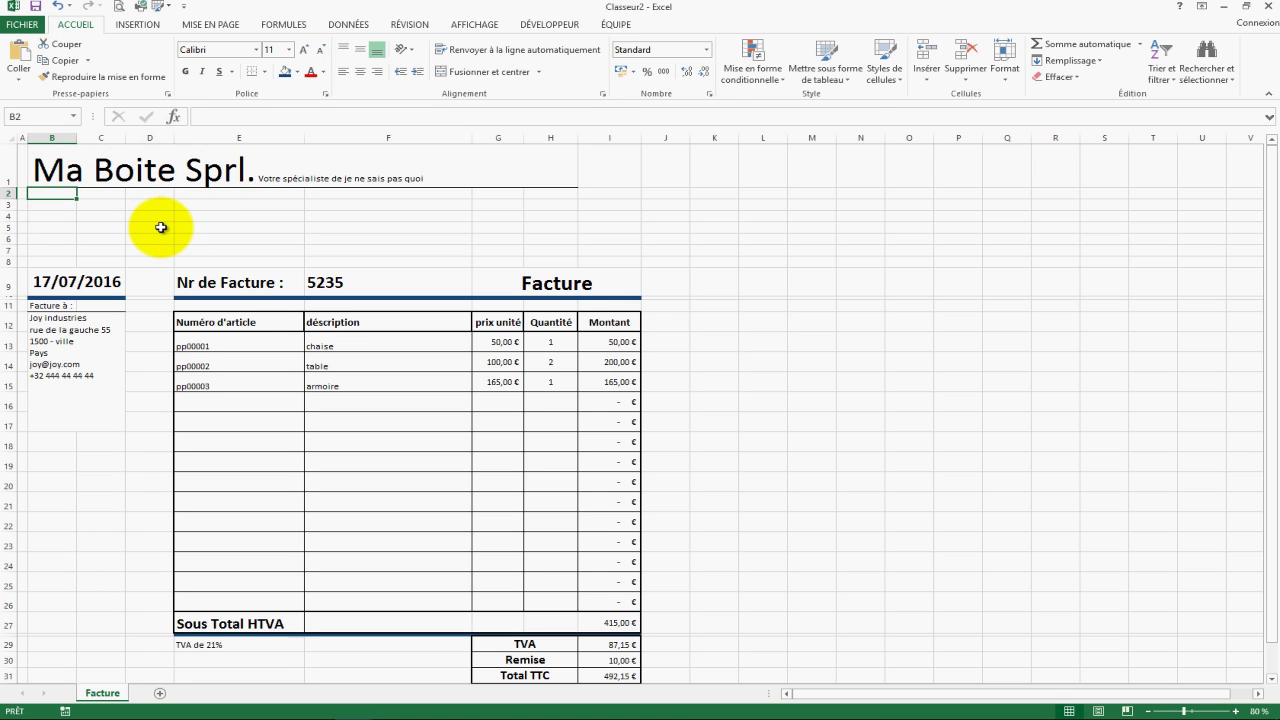
text(rue de la droite 55)
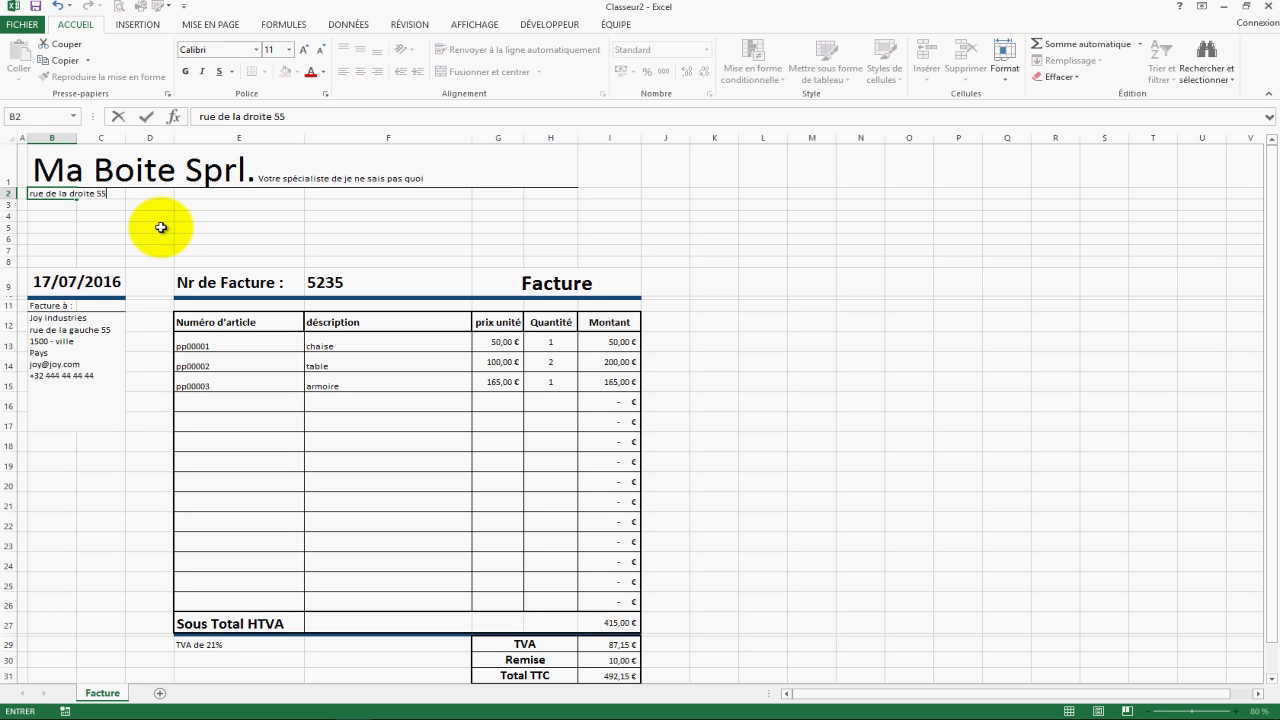
key(Return)
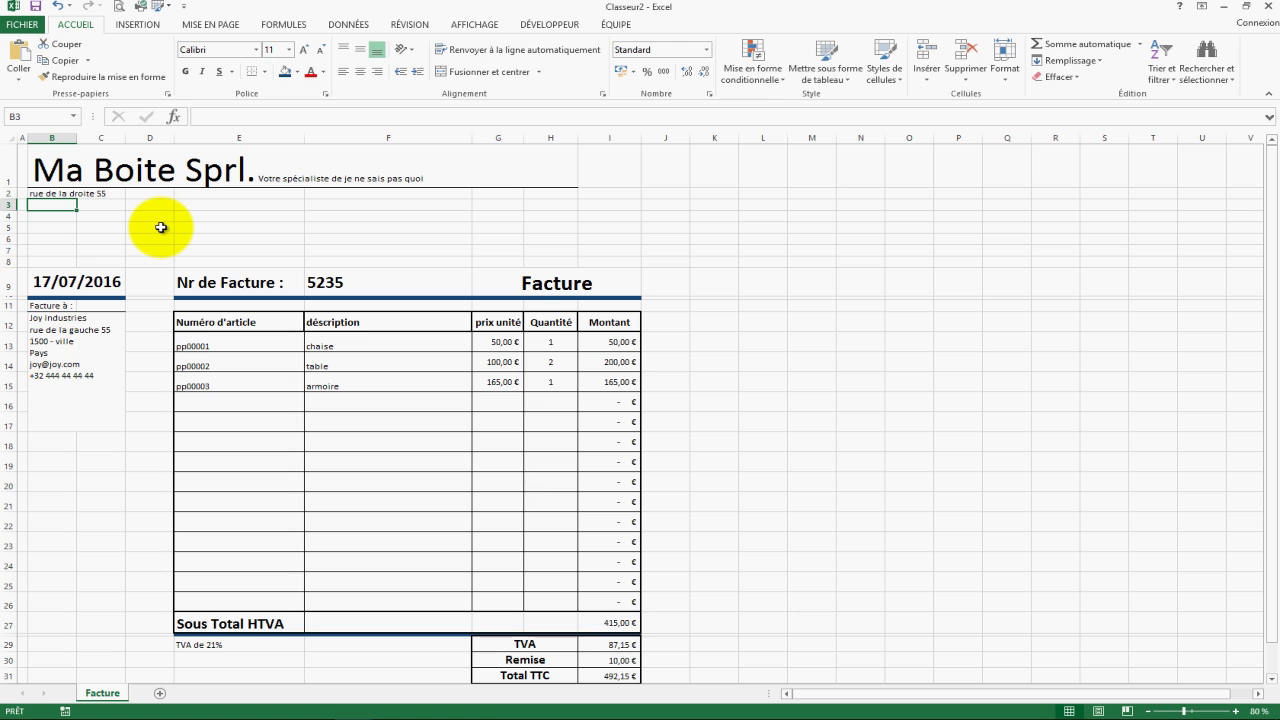
text(1000)
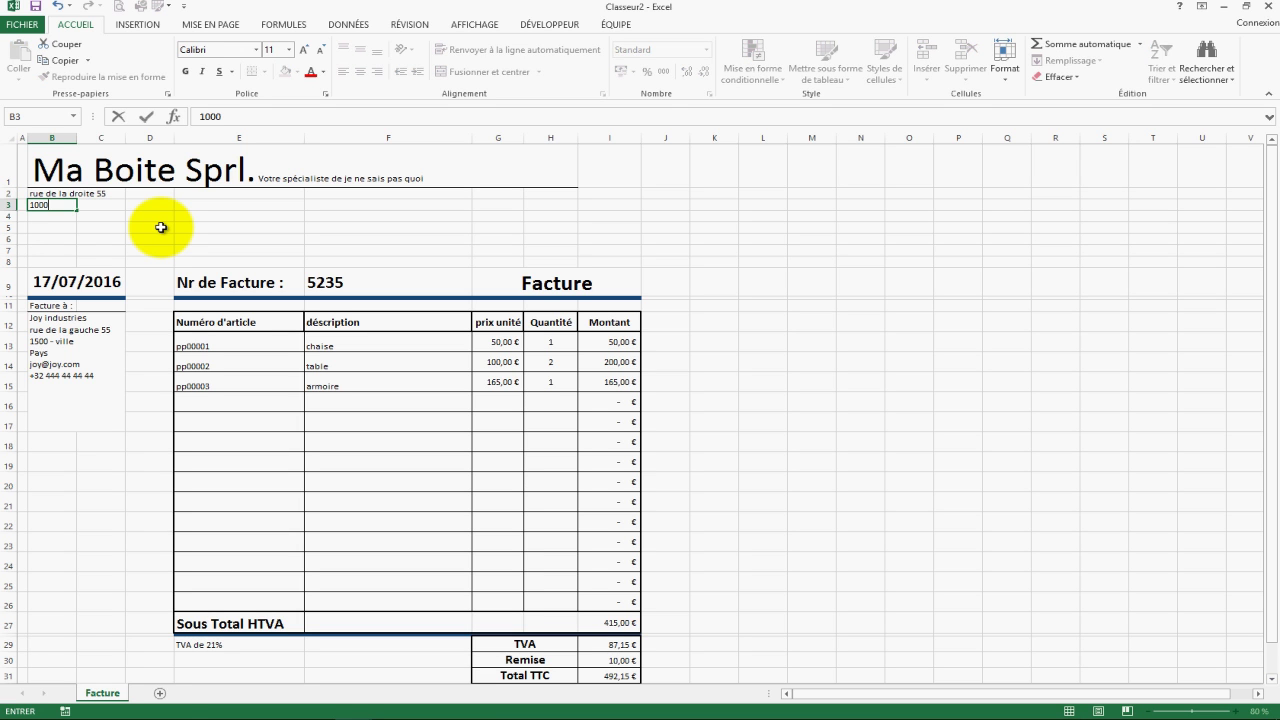
text( - ville)
key(Return)
text(pays)
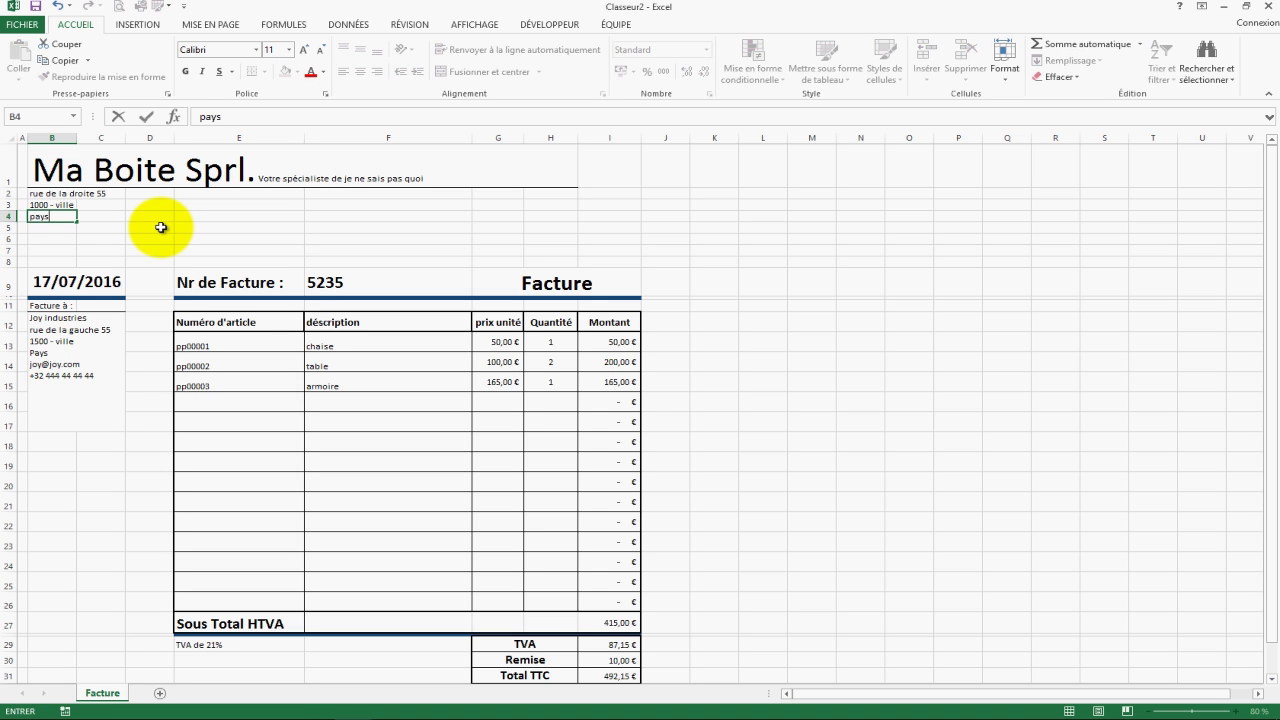
key(Return)
- Enter the company's phone number in B5, labelled "tel :", and its VAT number in B6, labelled "Nr Tva :"
text(tel :)
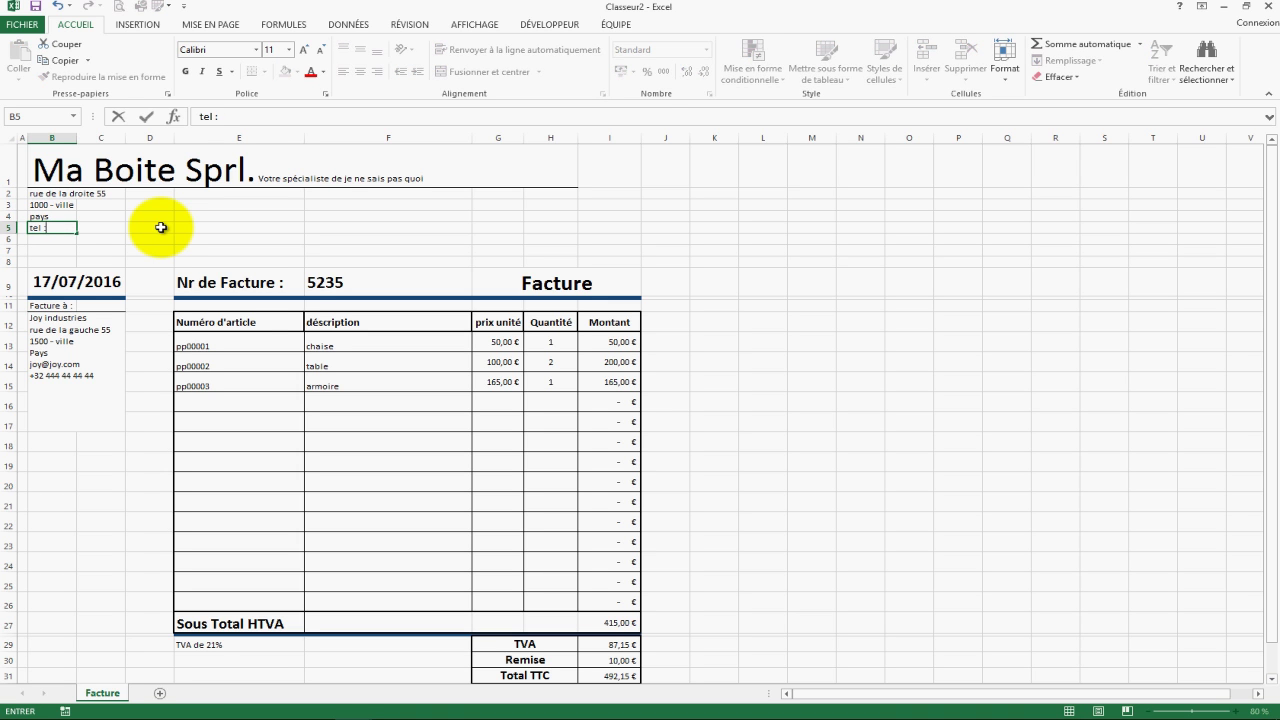
text( +32 666 66 66 66)
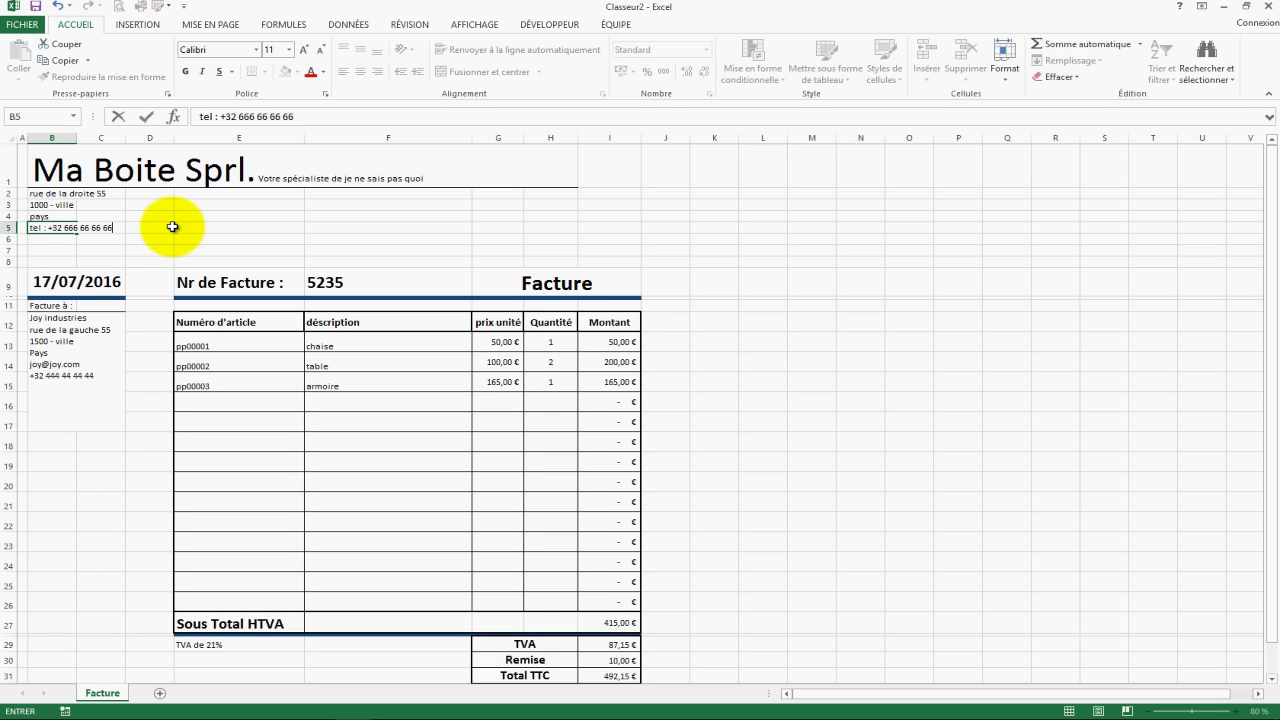
key(Return)
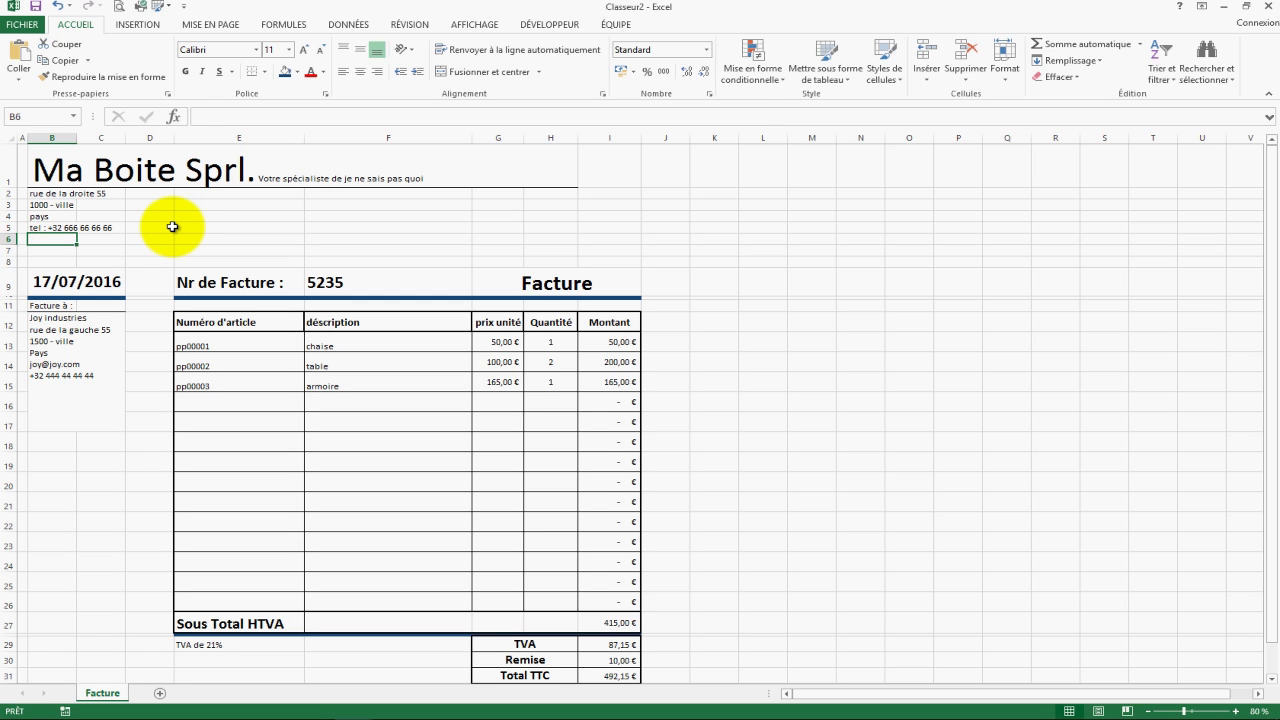
text(Nr Tva : 1234567890)
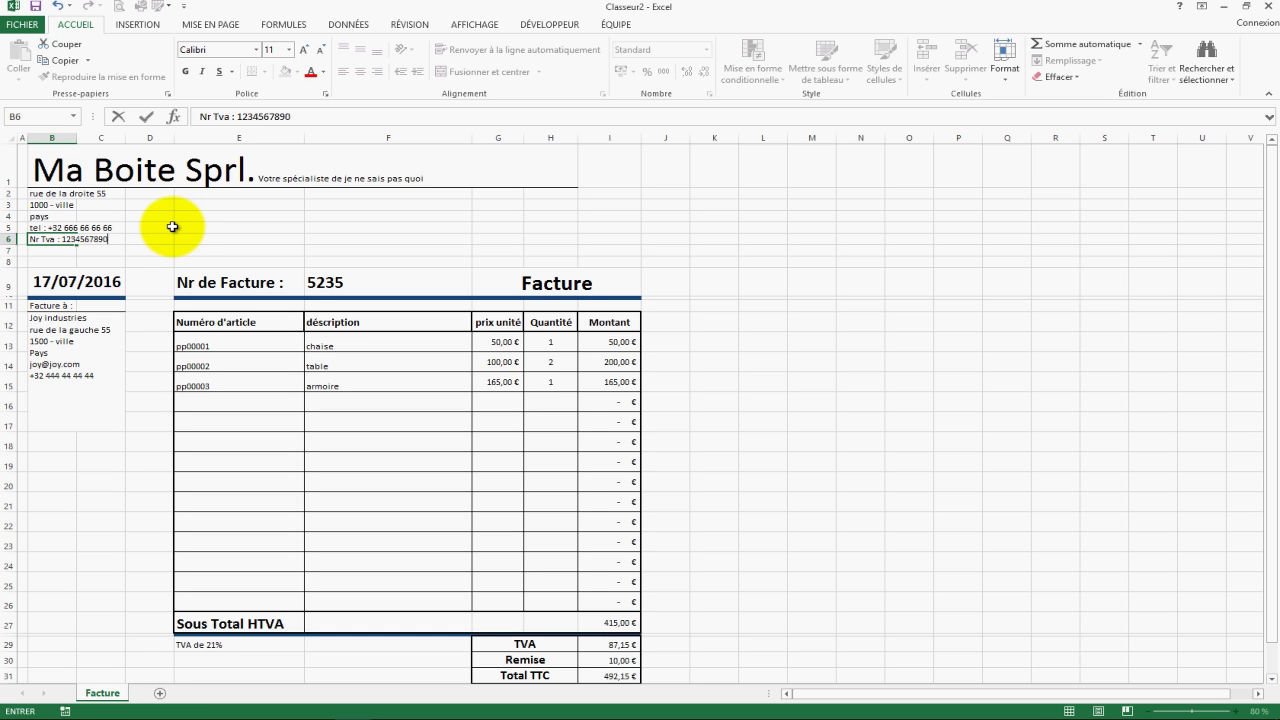
click(172, 227)
click(80, 229)
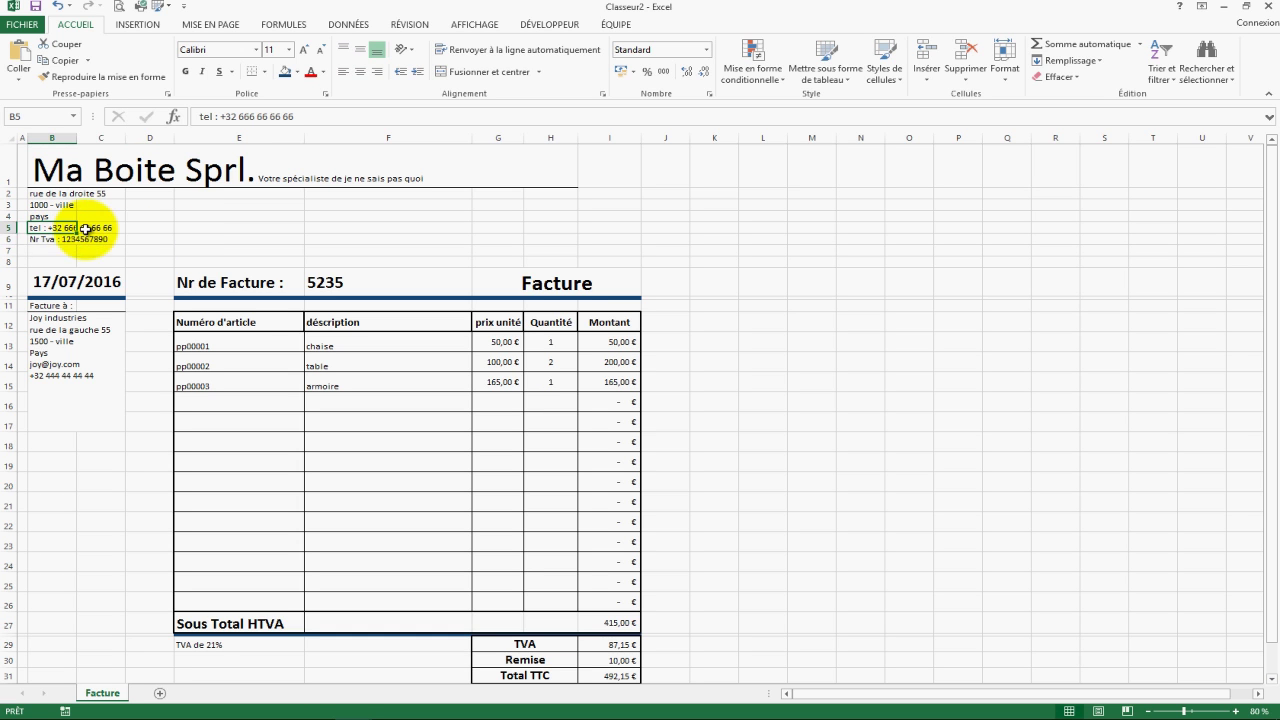
- Paste the black MB logo shape and place it at the end of the heading line, over columns H and I
click(430, 194)
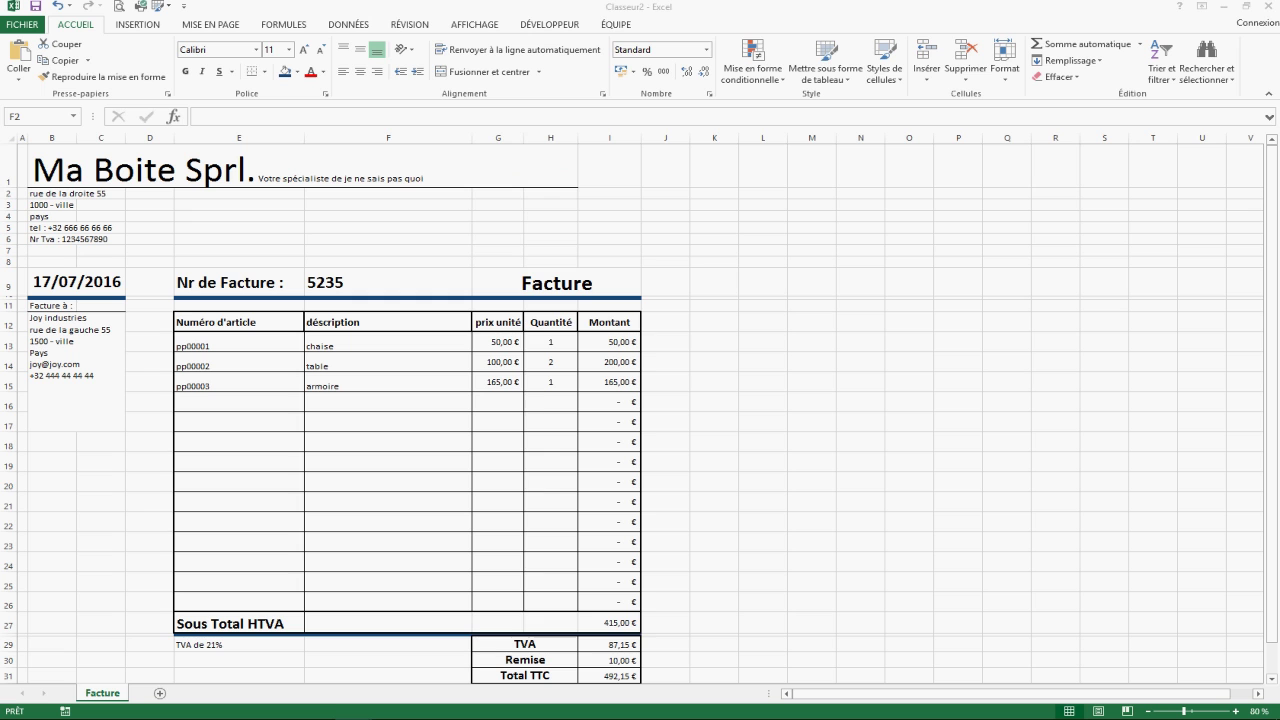
click(573, 217)
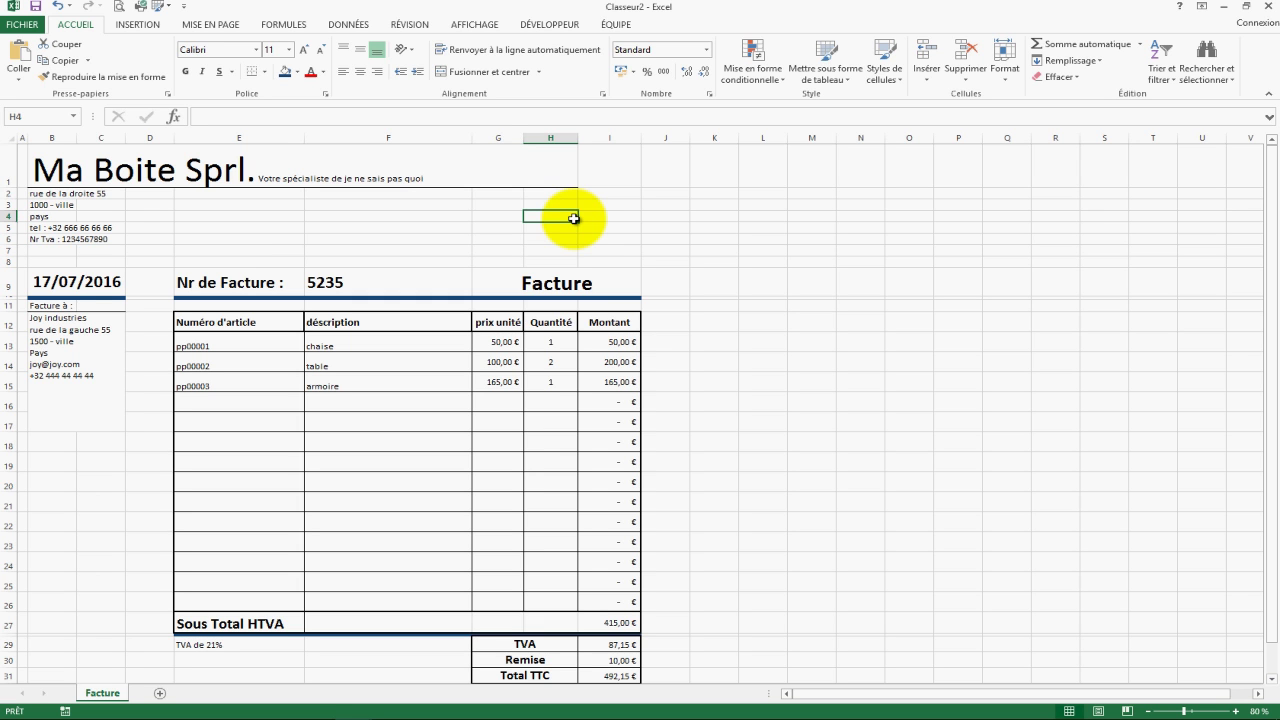
click(615, 197)
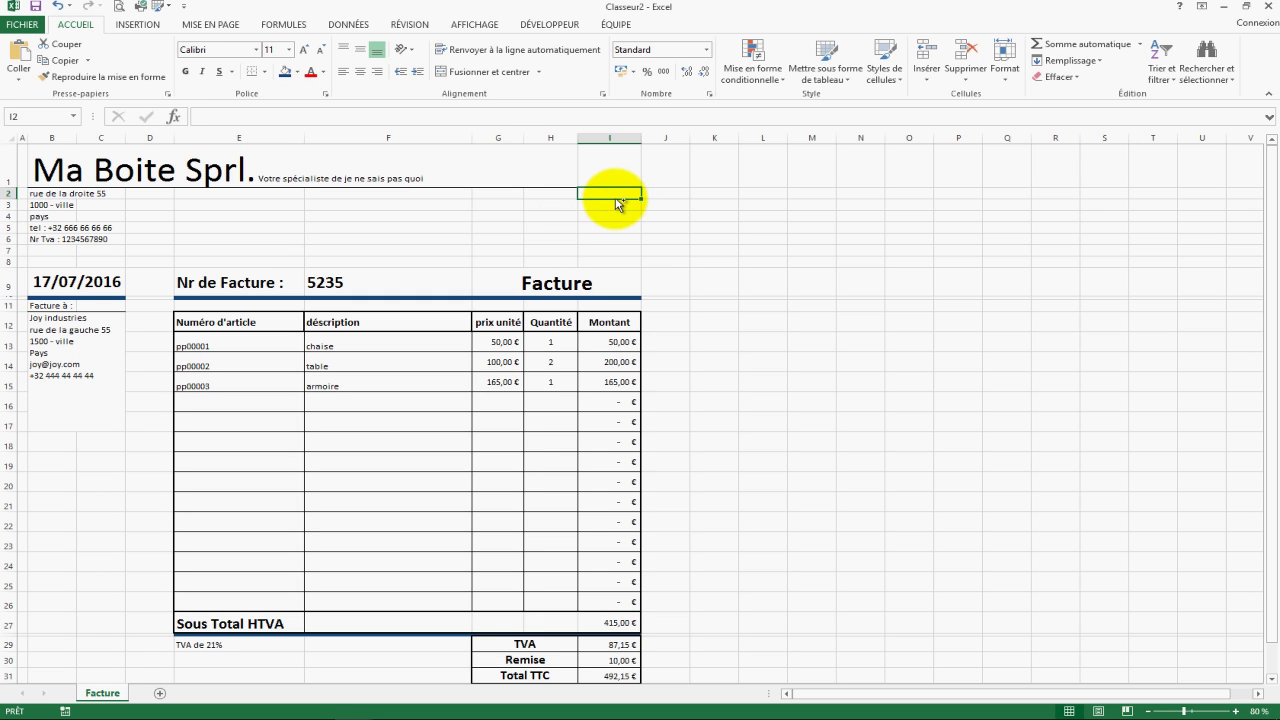
key(ctrl+v)
drag(651, 229, 624, 209)
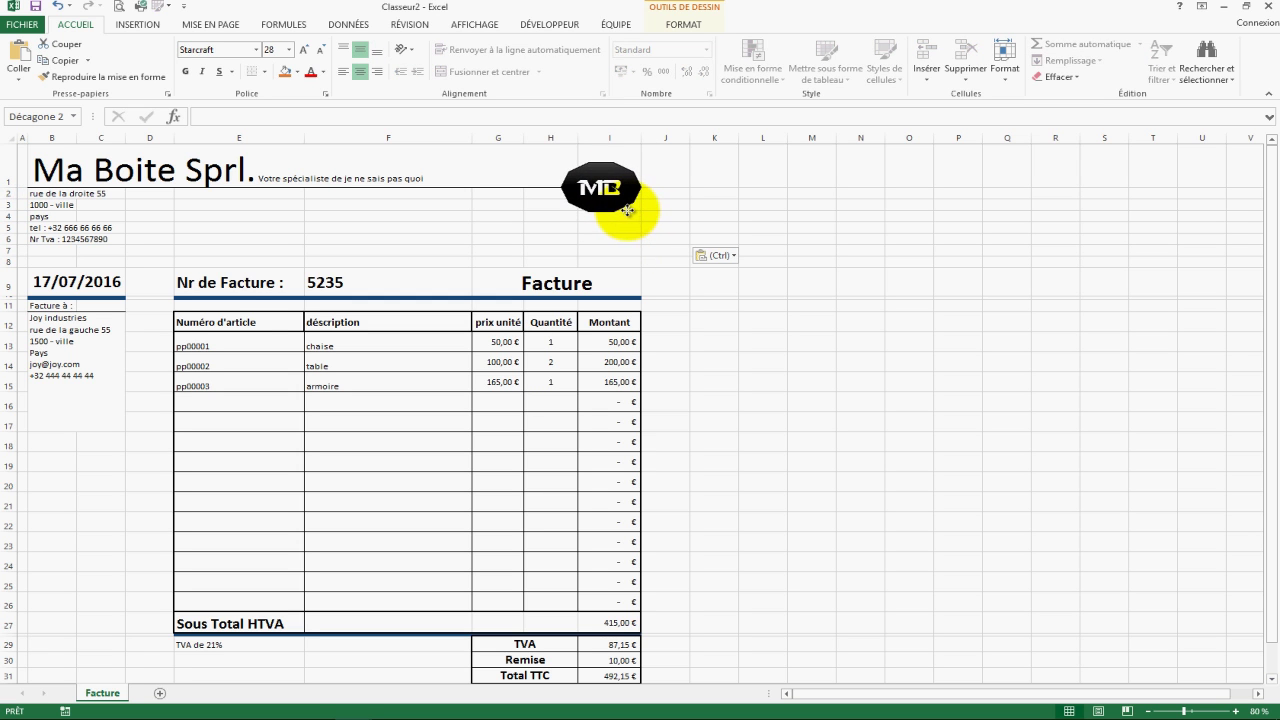
click(660, 259)
- Enter the company's e-mail address in G2, preceded by the label "mail:"
click(491, 197)
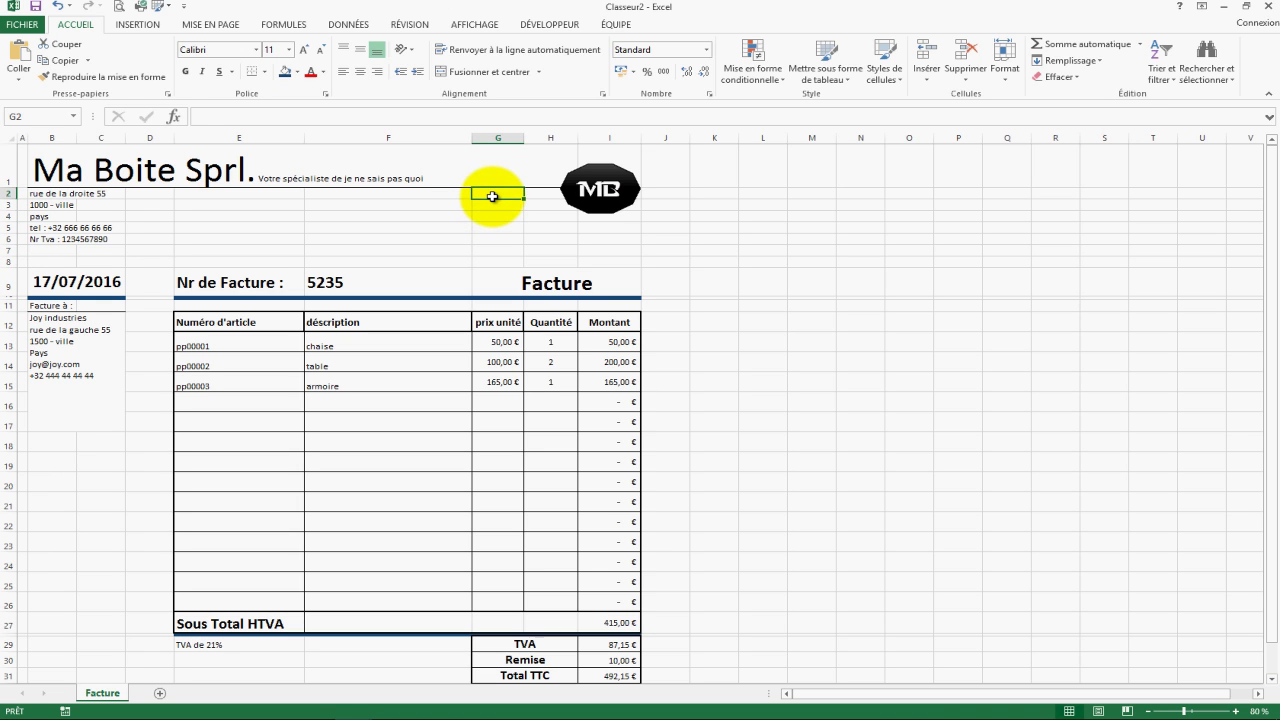
text(Mi)
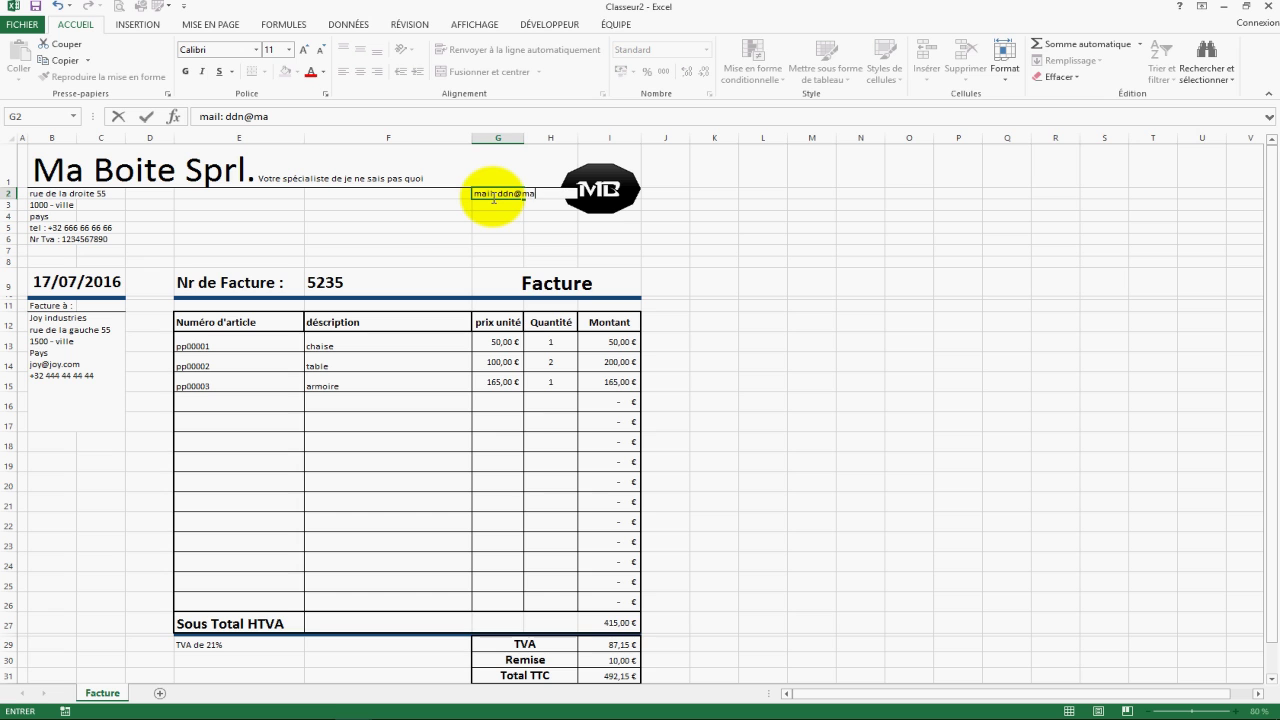
key(Return)
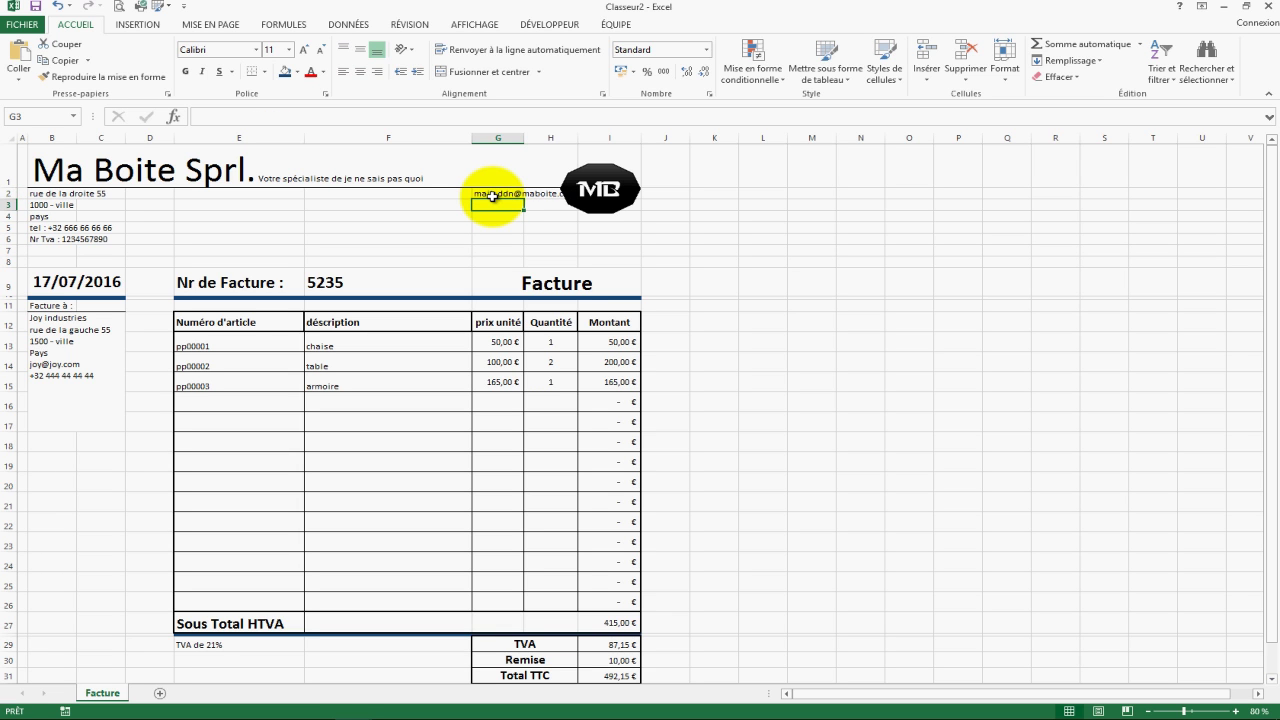
text(site : www.maboite)
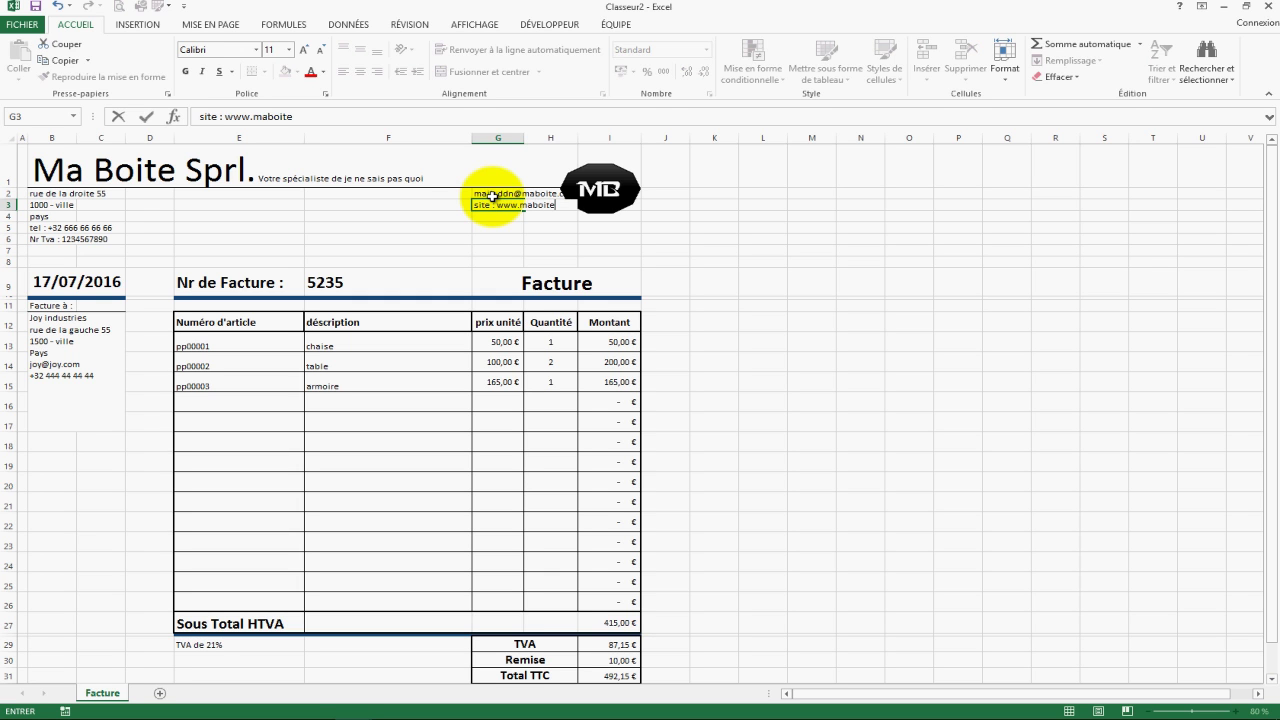
text(.be)
key(Return)
- Right-align the e-mail and website lines in G2:G3
drag(493, 196, 495, 206)
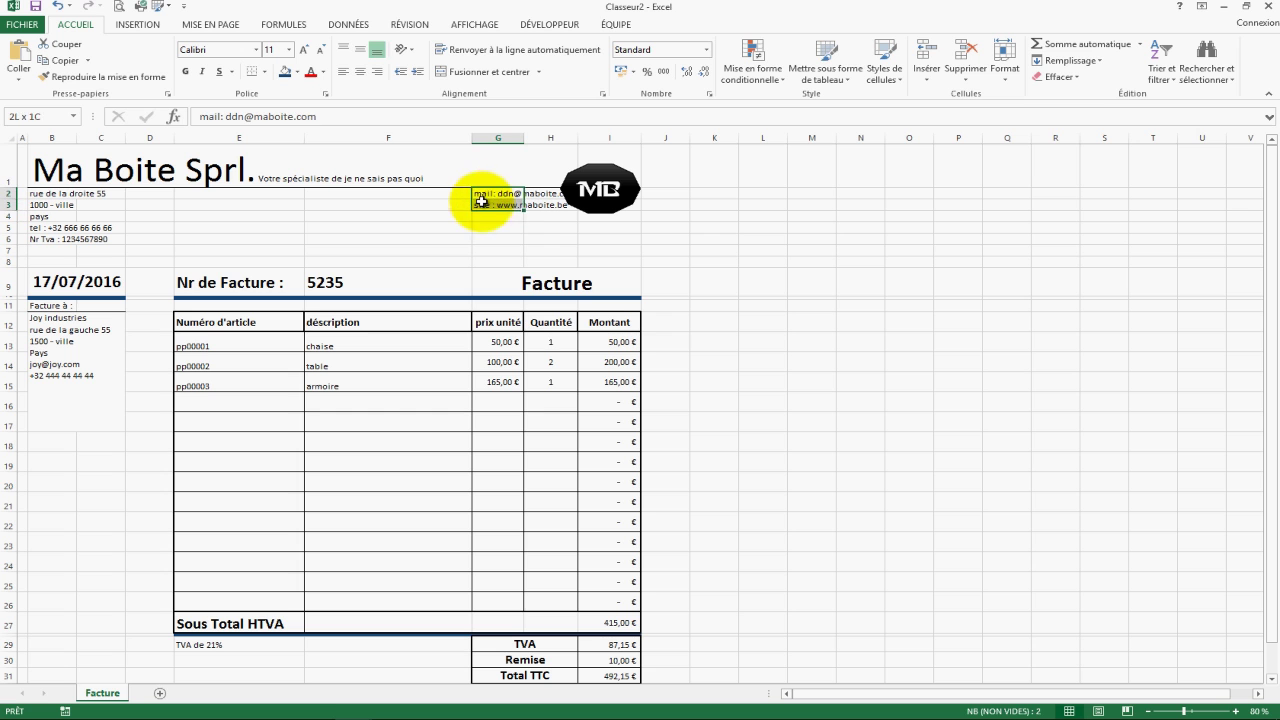
click(377, 71)
click(812, 262)
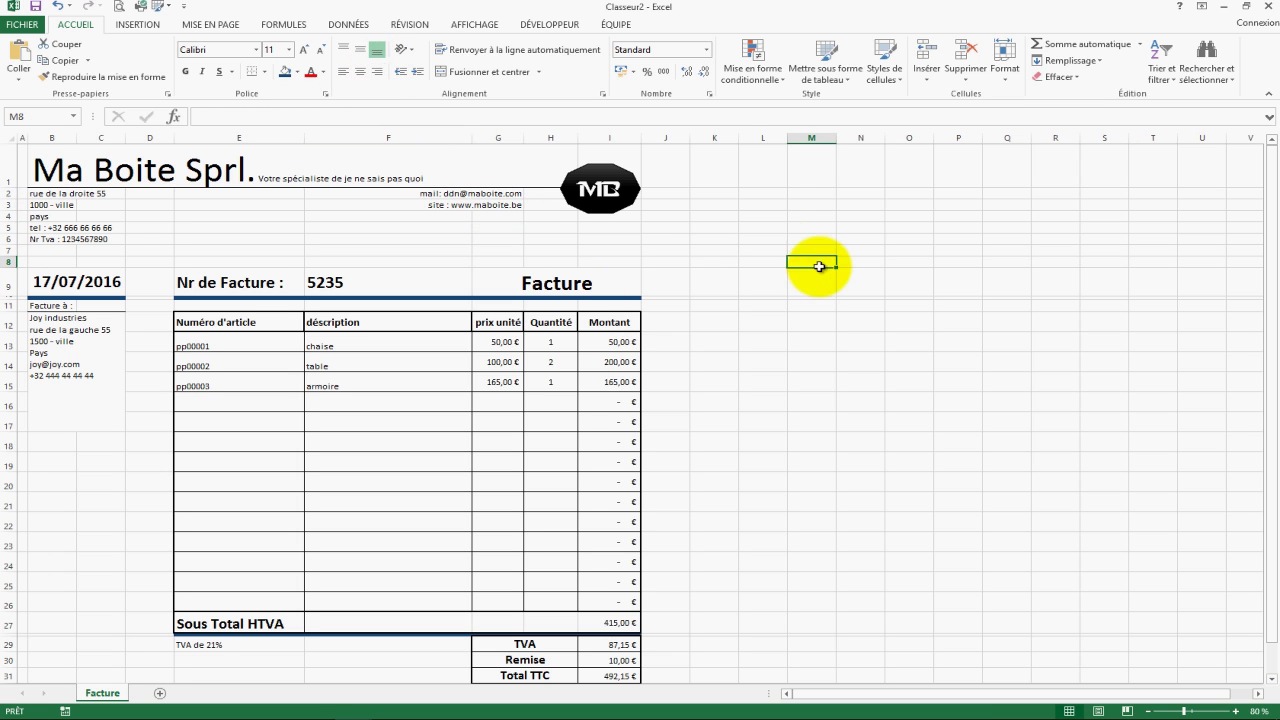
click(445, 228)
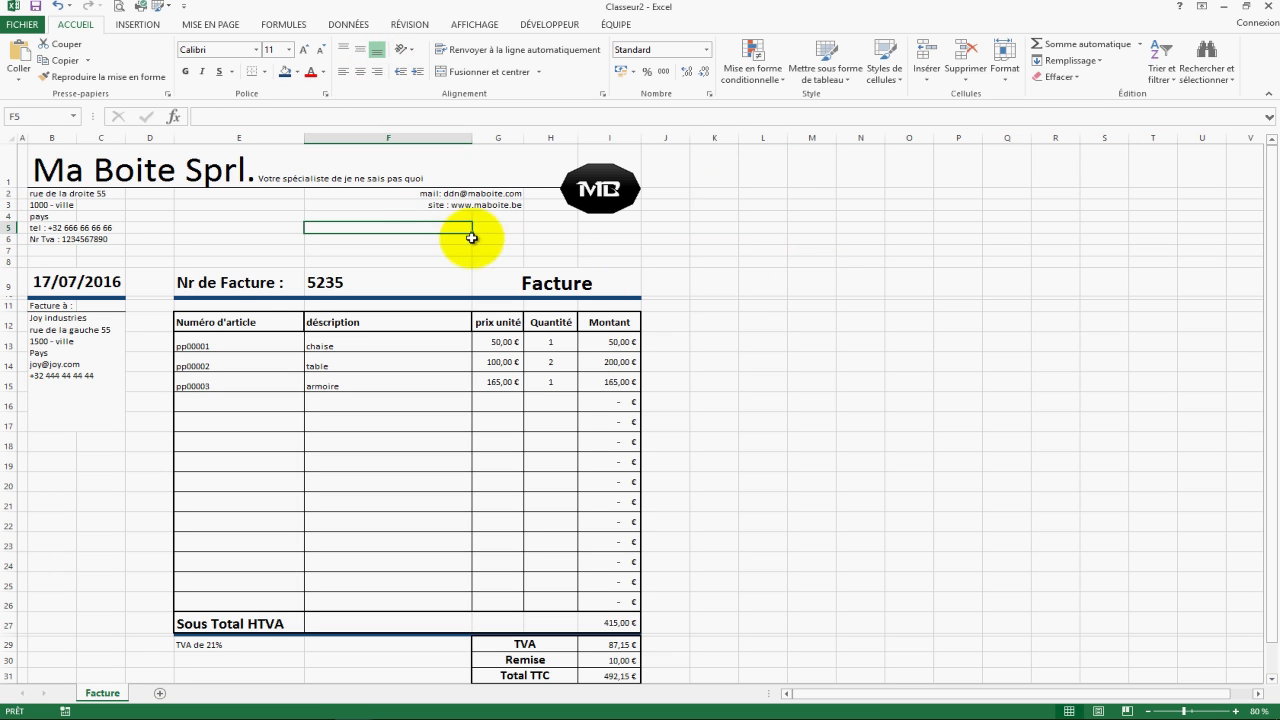
scroll(734, 297, down, 1)
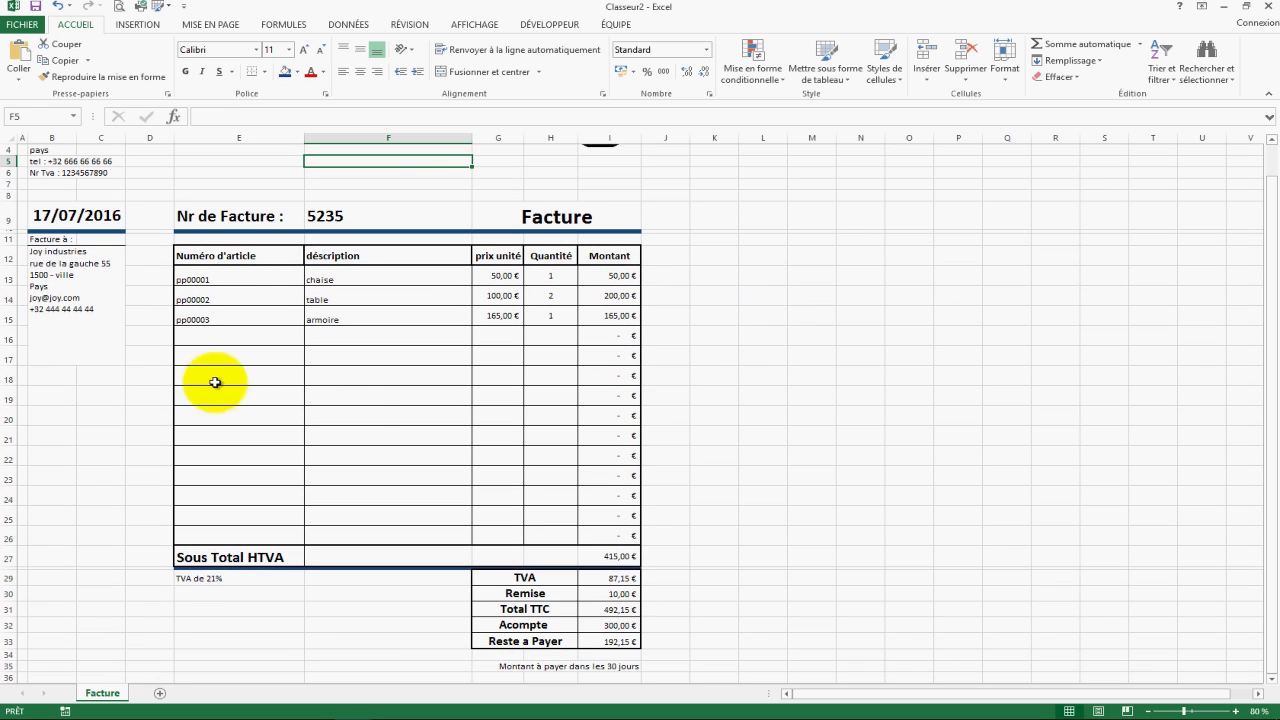
scroll(748, 343, up, 1)
click(750, 226)
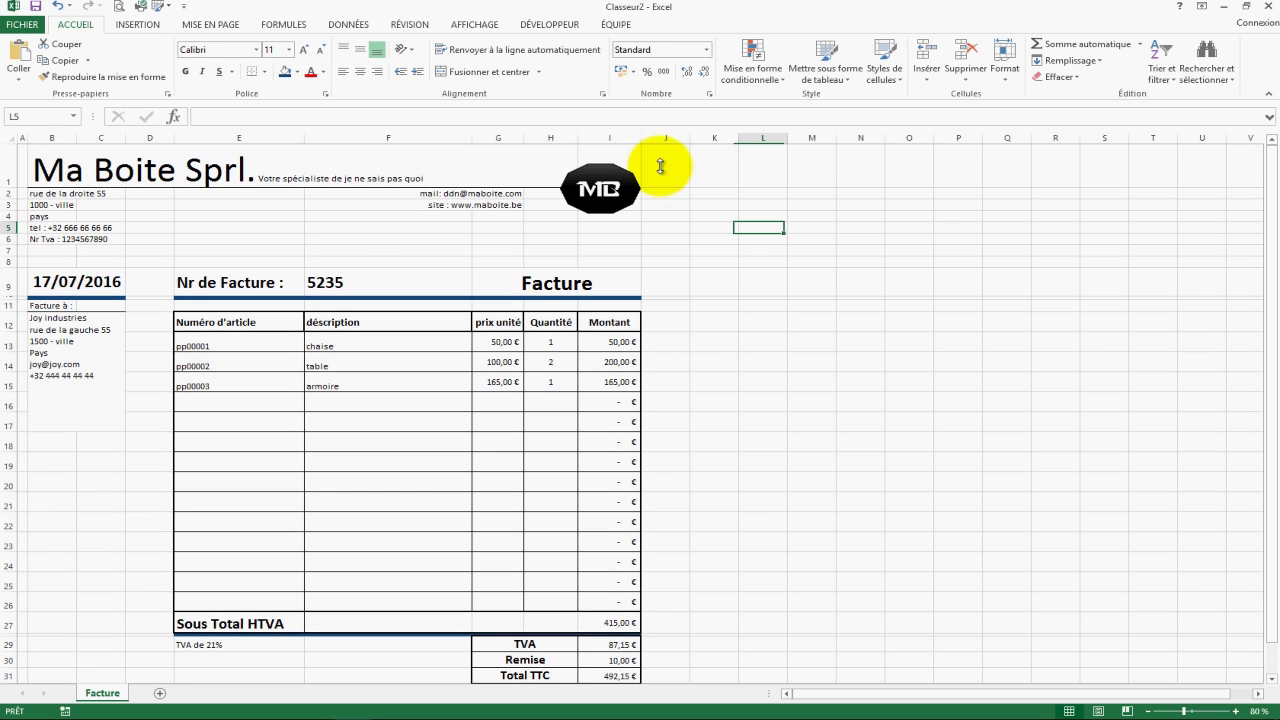
- Hide the gridlines on the Facture sheet and look over the invoice without them
click(474, 24)
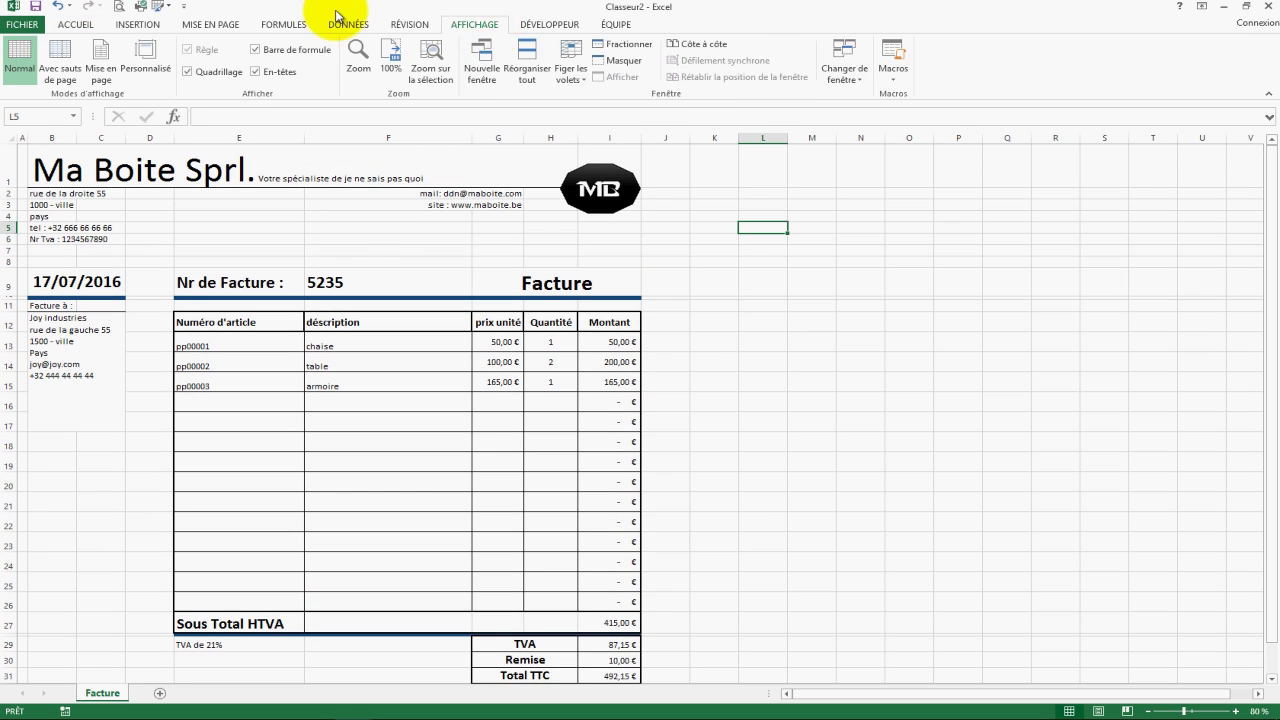
click(187, 72)
click(765, 322)
scroll(691, 320, down, 1)
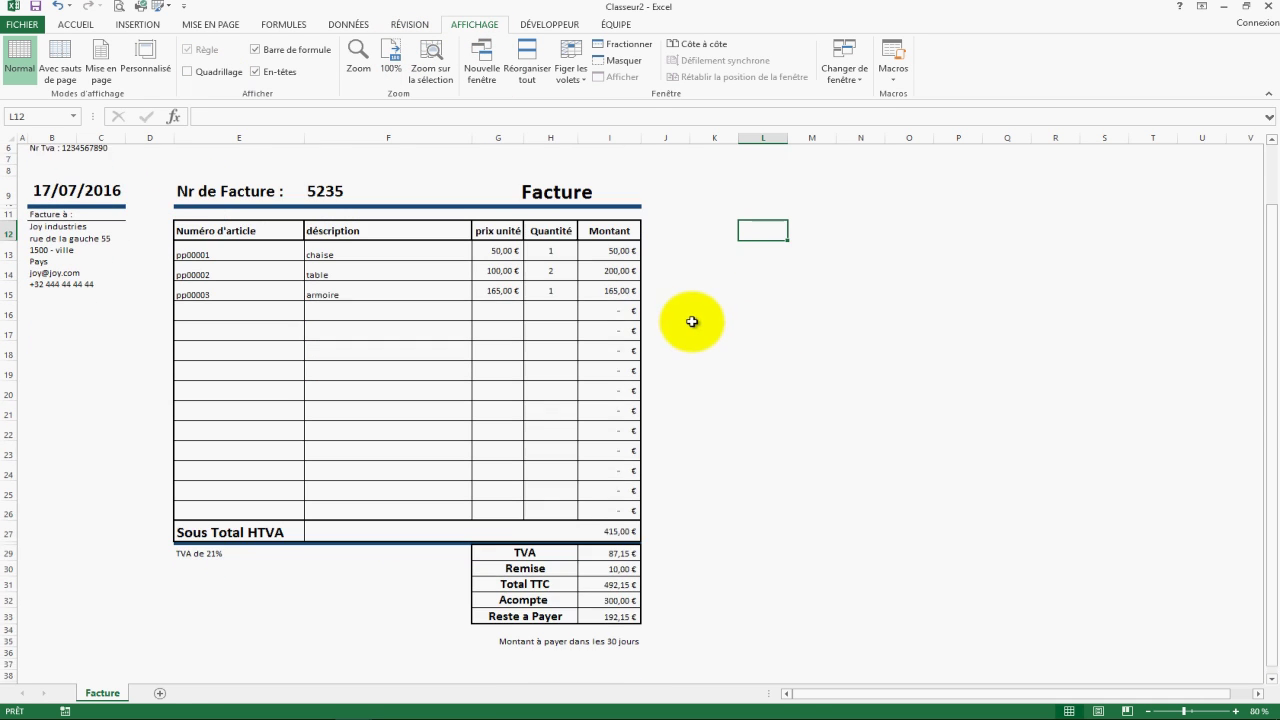
scroll(214, 374, up, 1)
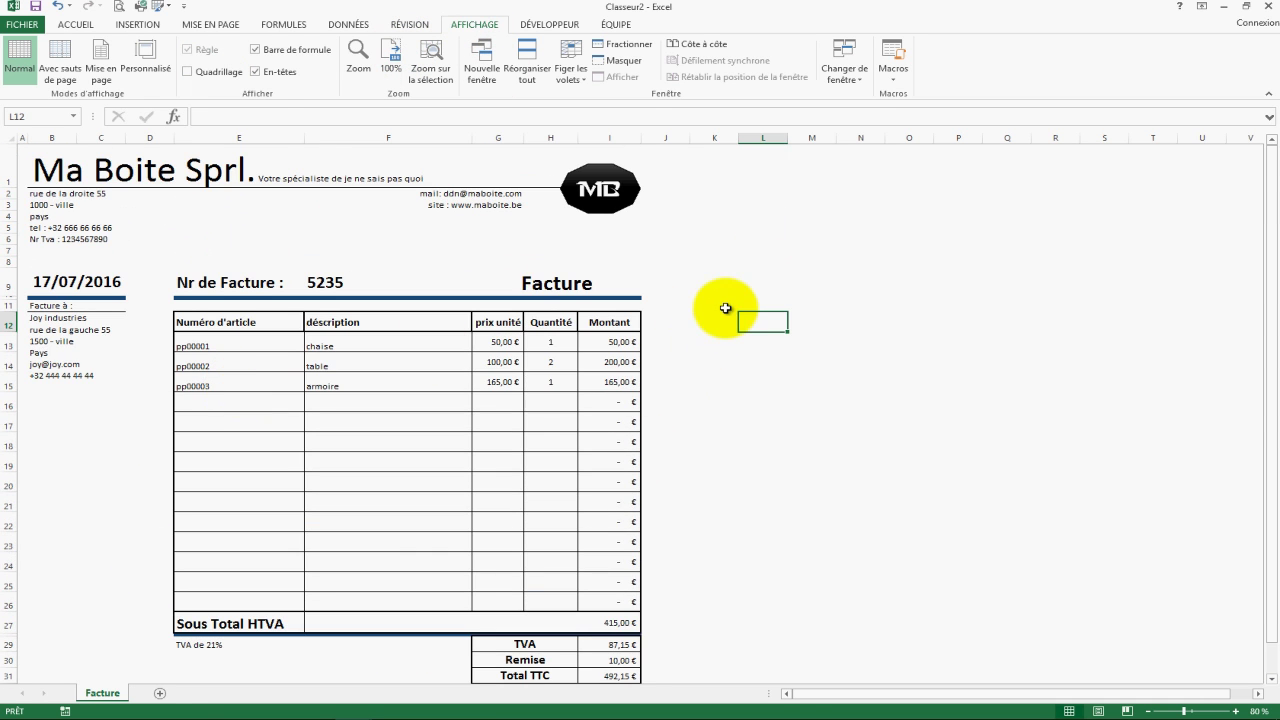
scroll(728, 322, down, 1)
scroll(600, 333, up, 1)
- Fill the invoice table's header row E12:I12 with a darker shade of the theme blue
drag(225, 325, 612, 325)
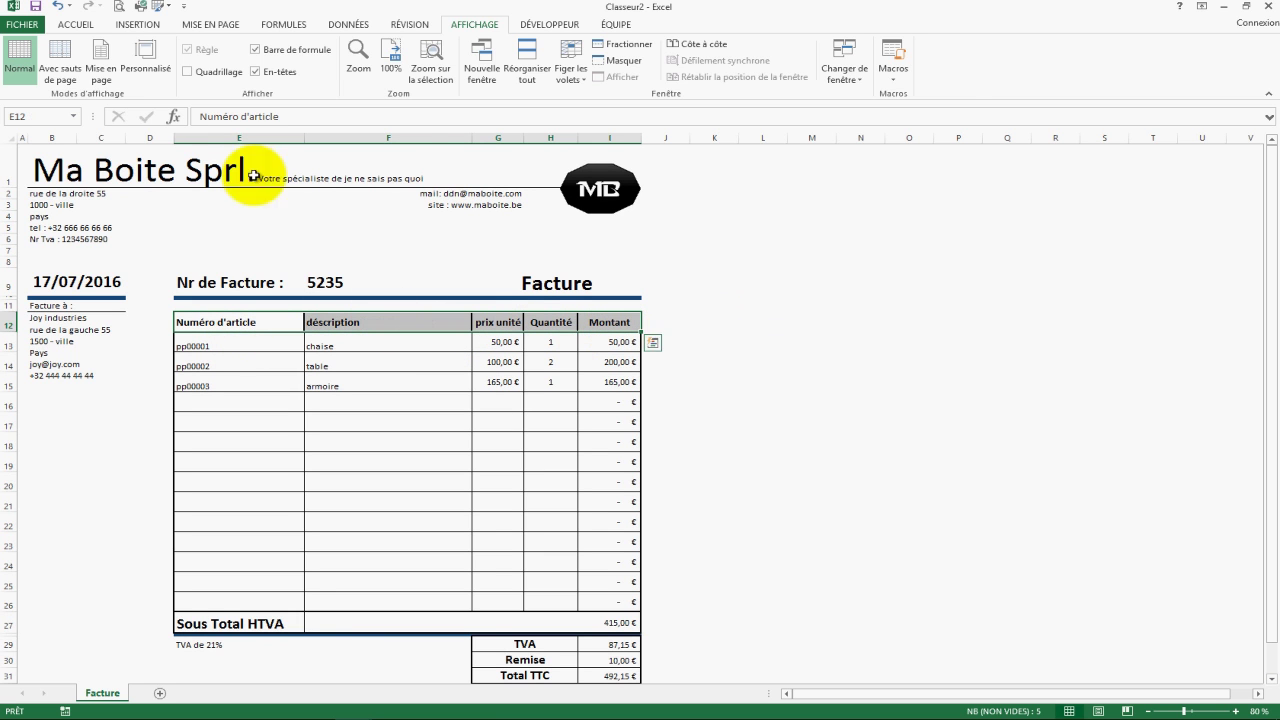
click(82, 24)
click(298, 73)
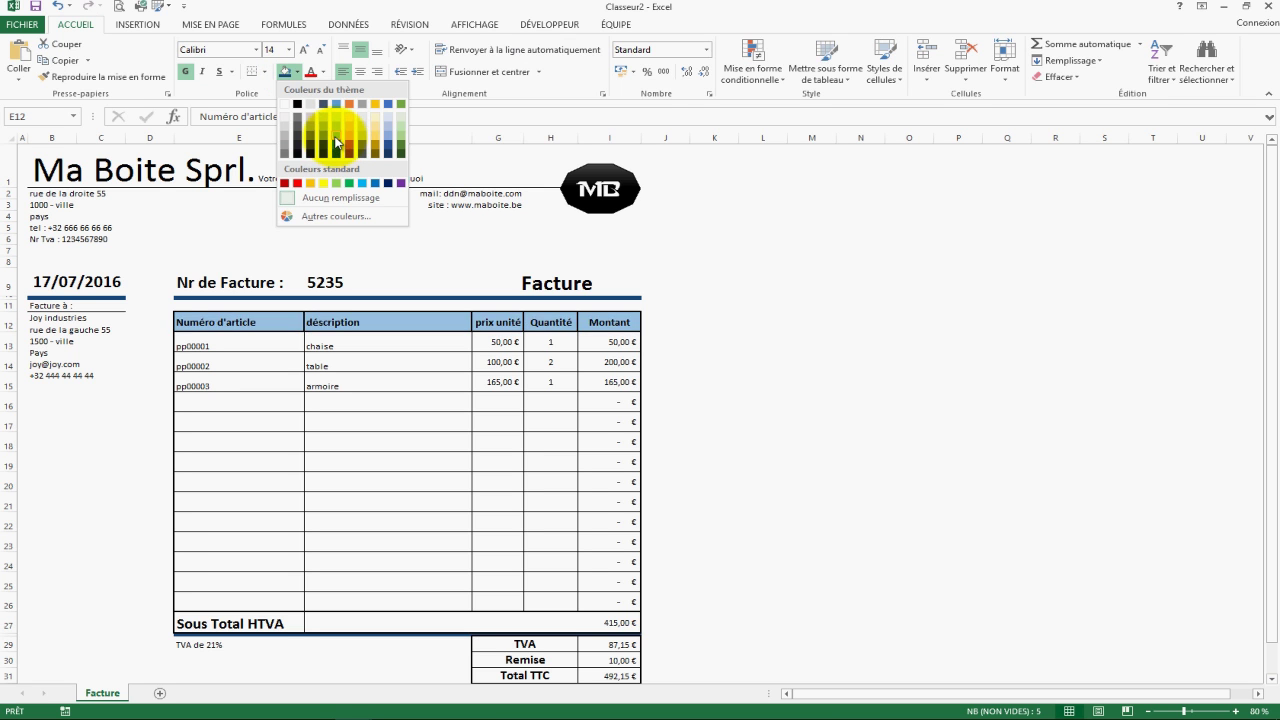
click(336, 143)
click(742, 306)
scroll(726, 323, down, 1)
scroll(721, 326, up, 1)
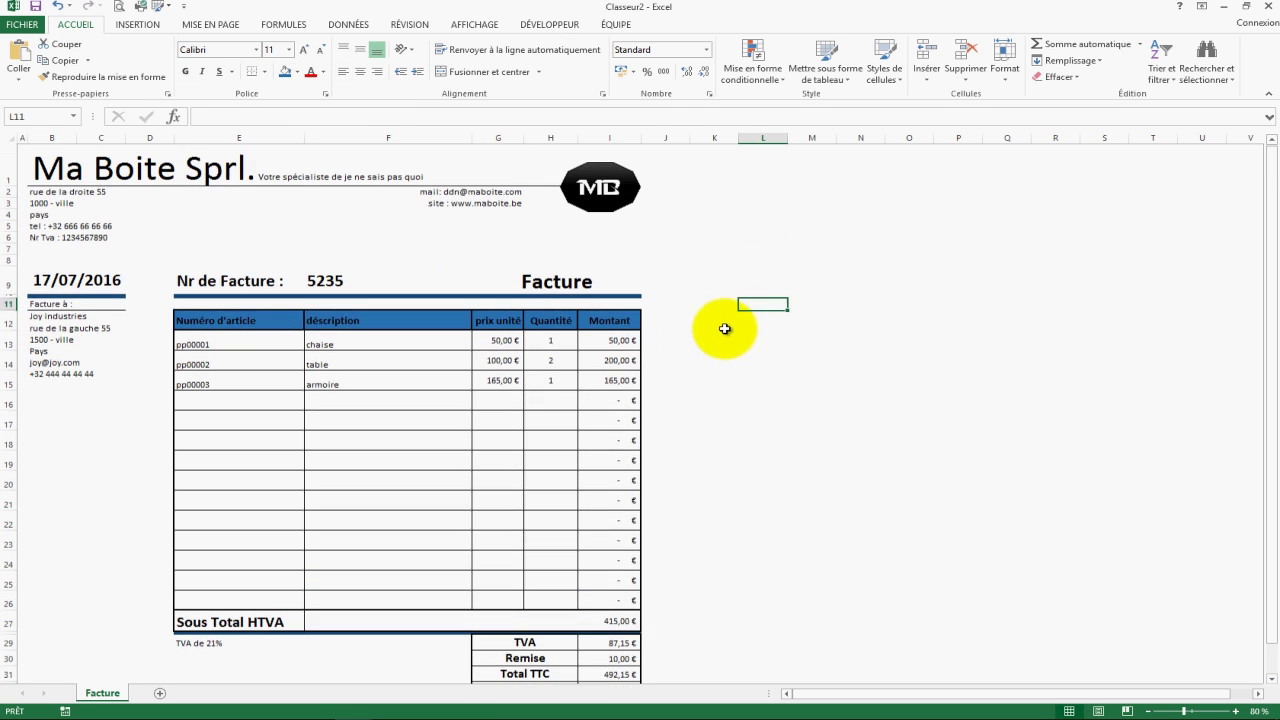
- Collapse the ribbon so that more of the invoice fits in the window at 80% zoom
click(1150, 711)
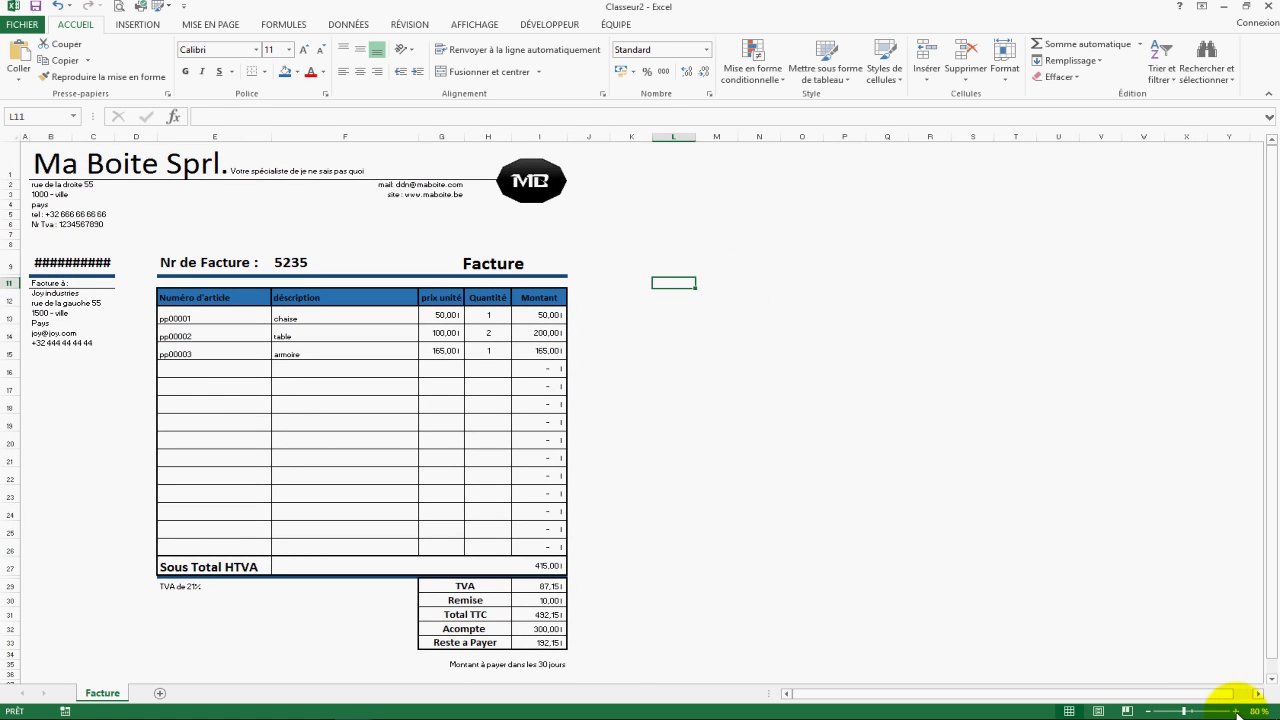
click(1237, 711)
scroll(1272, 480, up, 1)
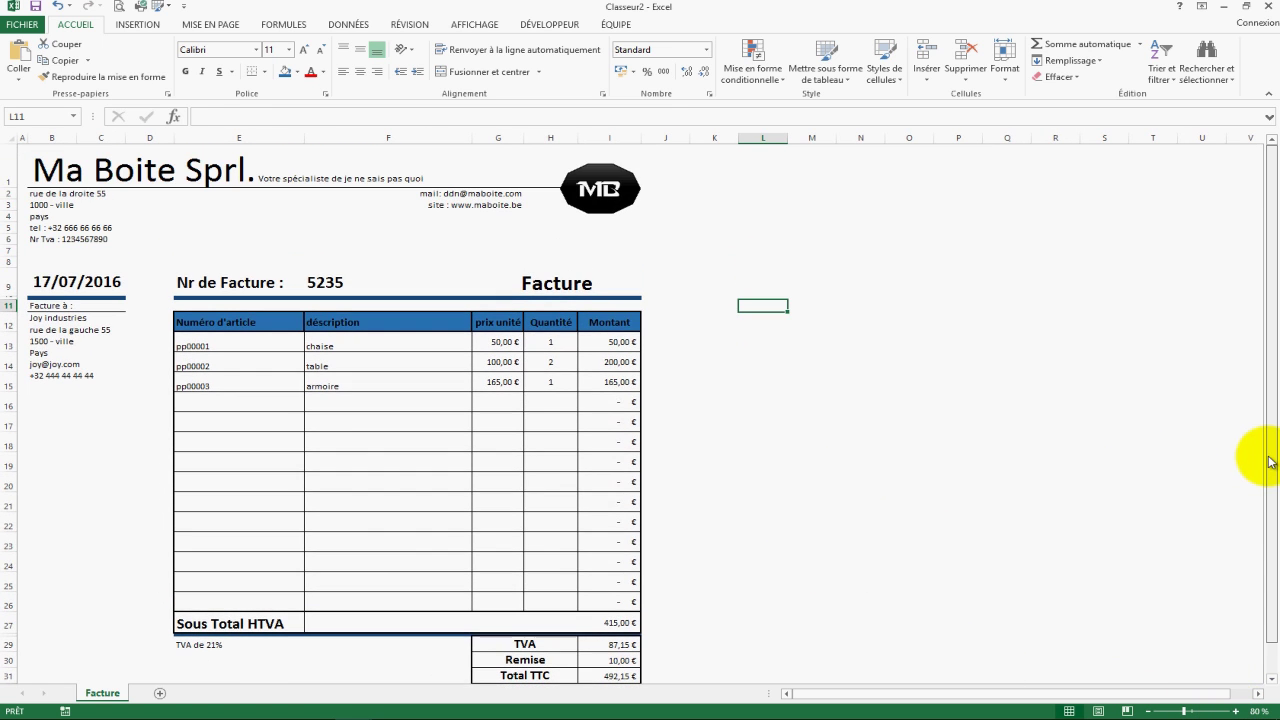
click(1268, 93)
drag(1275, 173, 1171, 177)
click(855, 179)
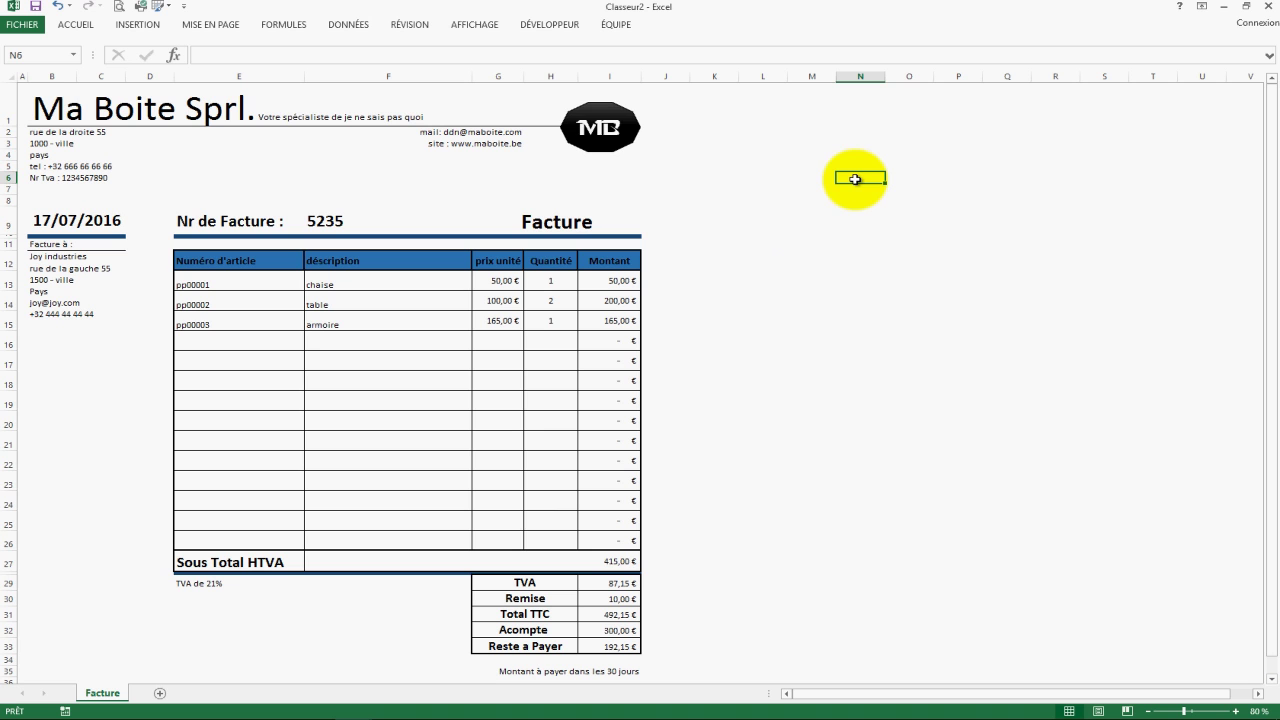
- Narrow column D to a thin gap beside the invoice table and nudge the MB logo slightly on the heading line
drag(174, 77, 129, 80)
click(622, 280)
click(590, 135)
drag(592, 137, 596, 136)
click(708, 244)
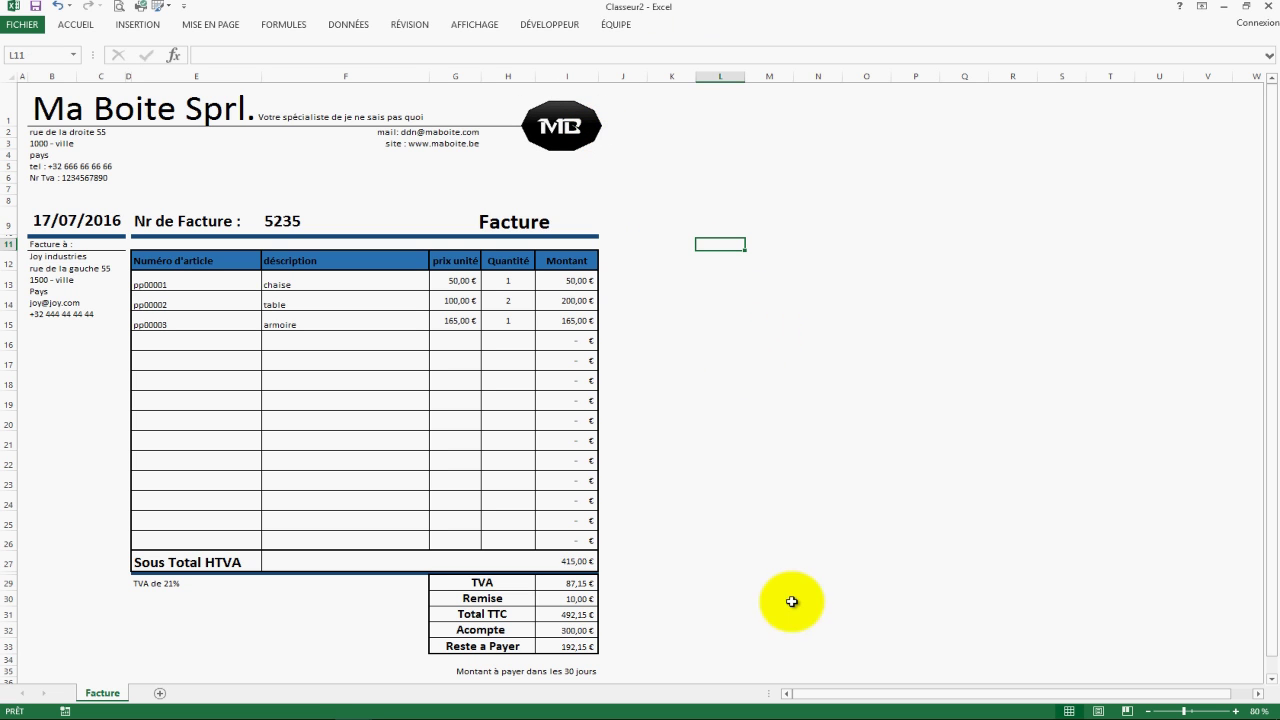
- Check the TVA and subtotal formulas, and change the TVA formula in I29 to =I27*6%
click(565, 583)
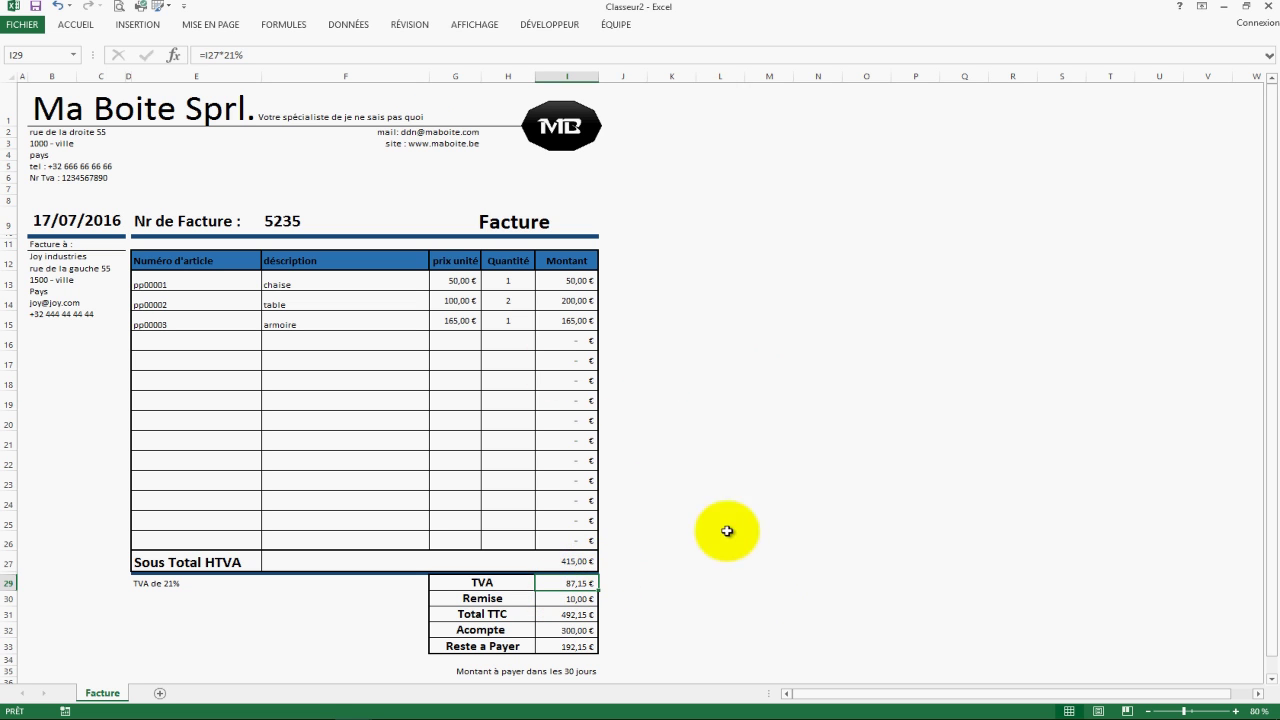
click(571, 560)
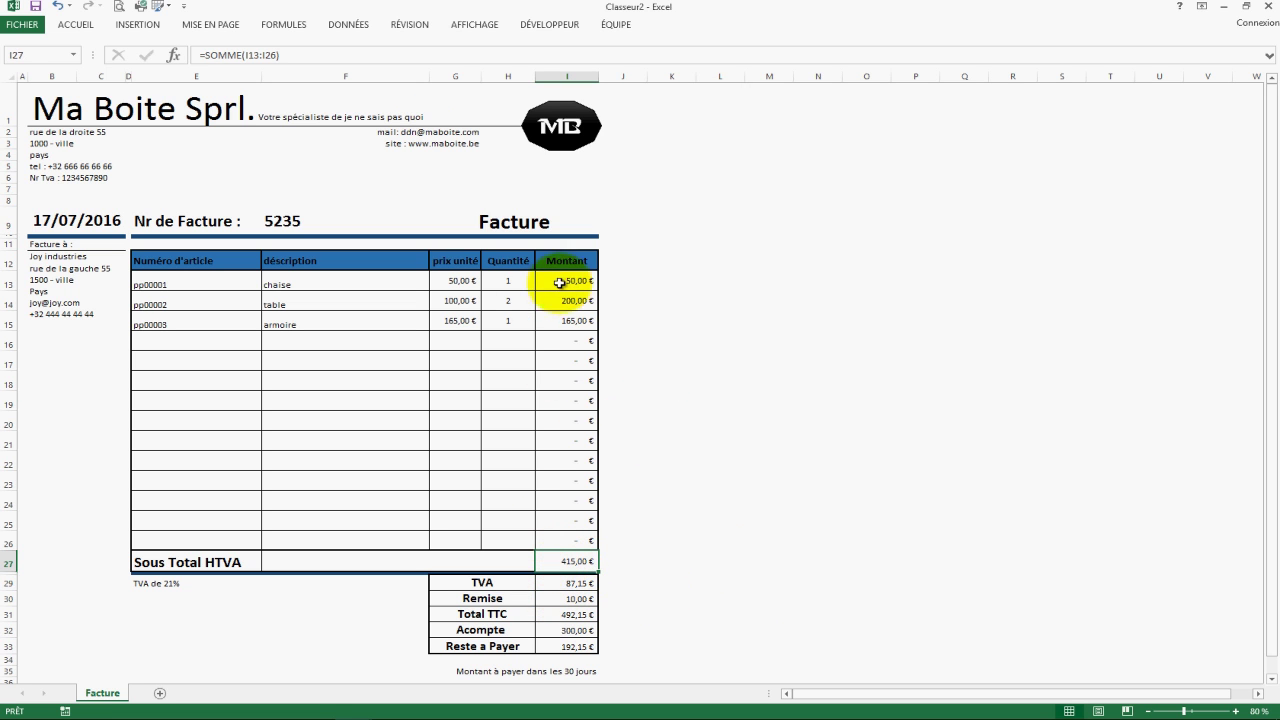
click(568, 584)
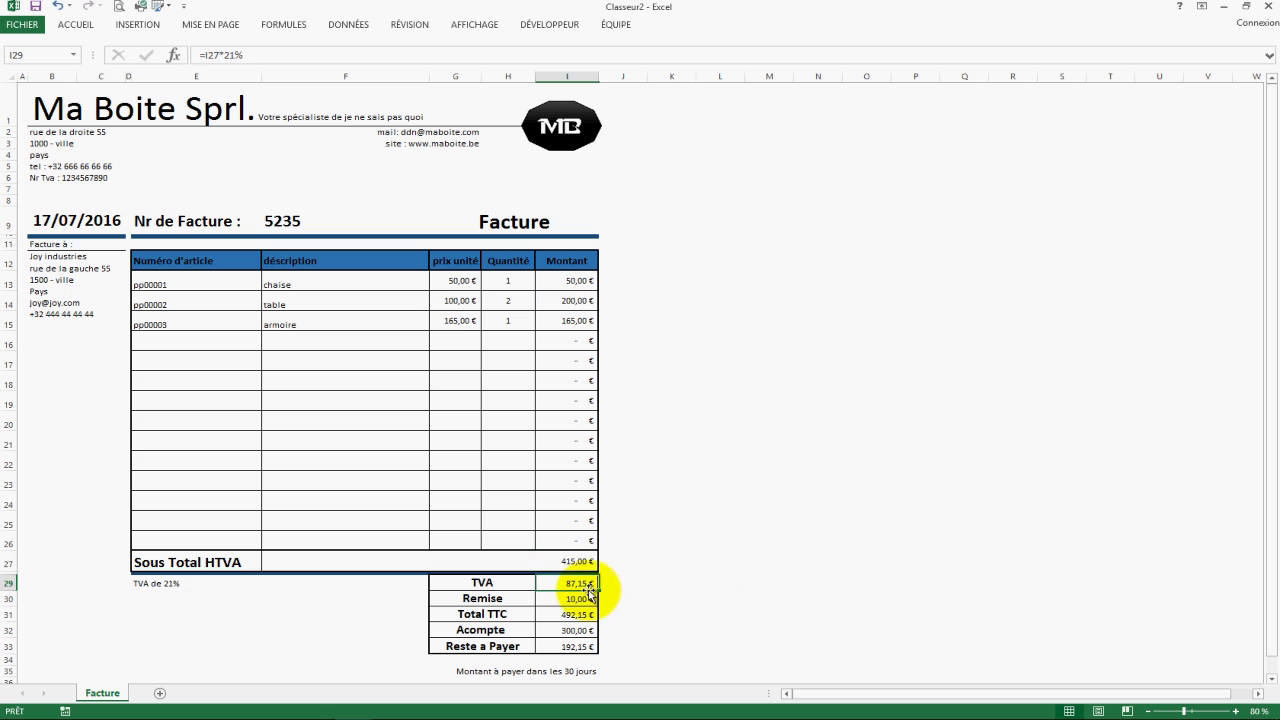
click(238, 55)
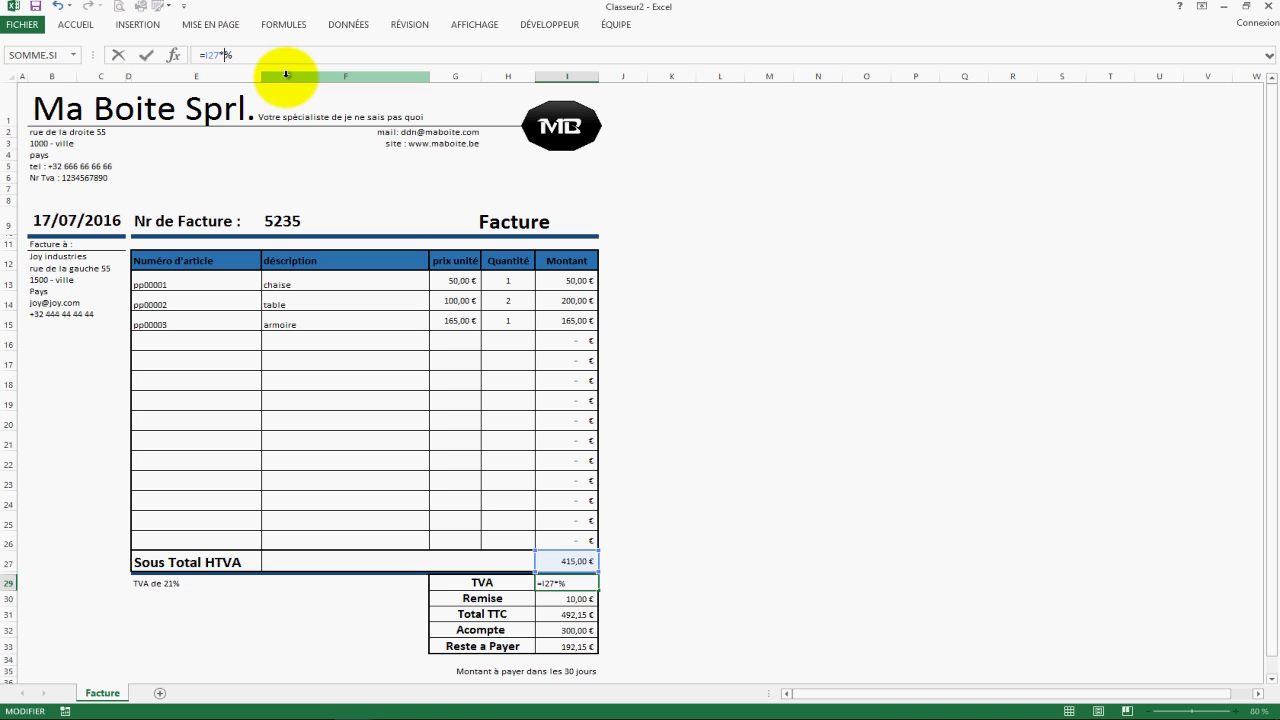
key(Return)
key(Up)
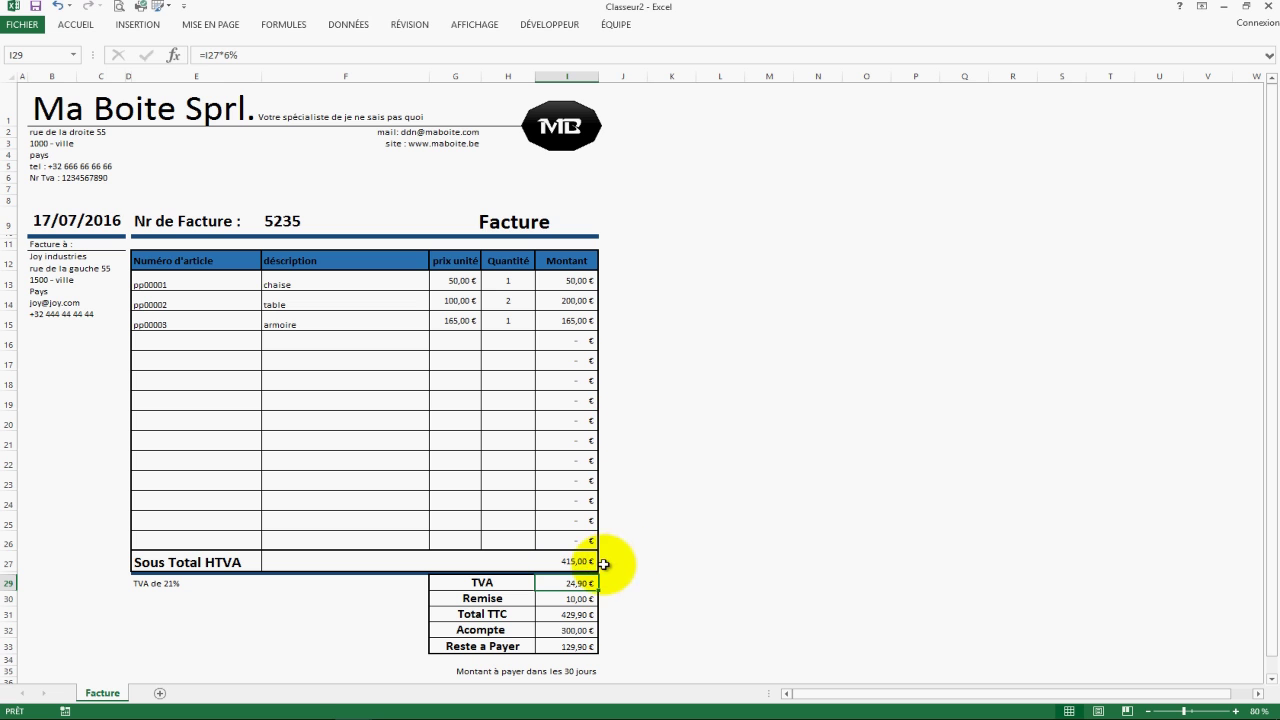
- Restore the TVA formula in I29 to =I27*21%, matching the "TVA de 21%" note in E29
click(150, 583)
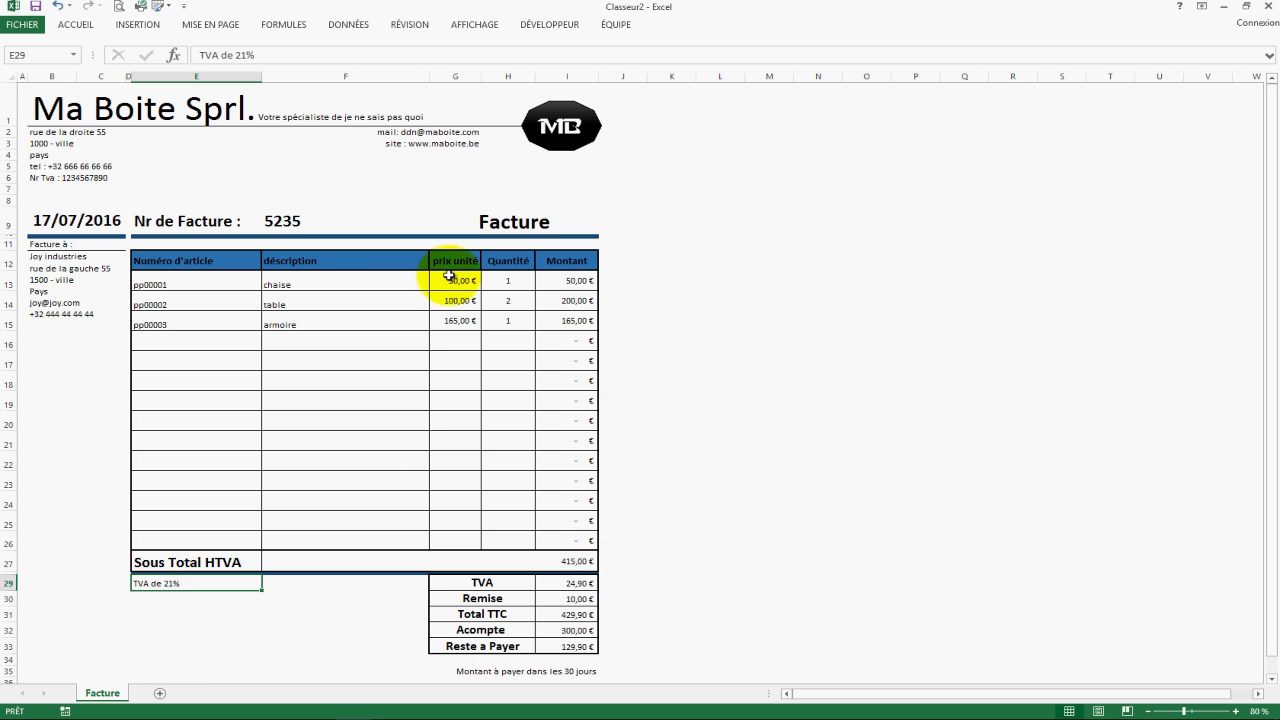
click(567, 583)
text(=)
click(567, 560)
text(*6%)
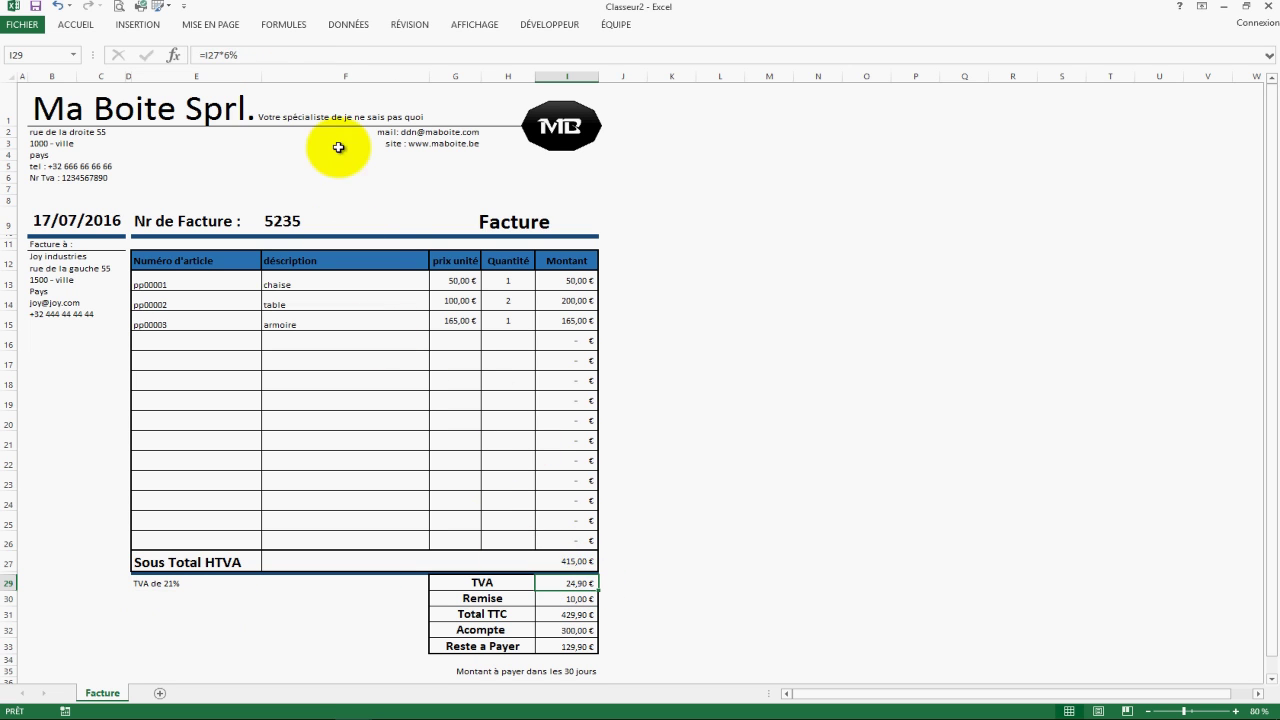
click(241, 57)
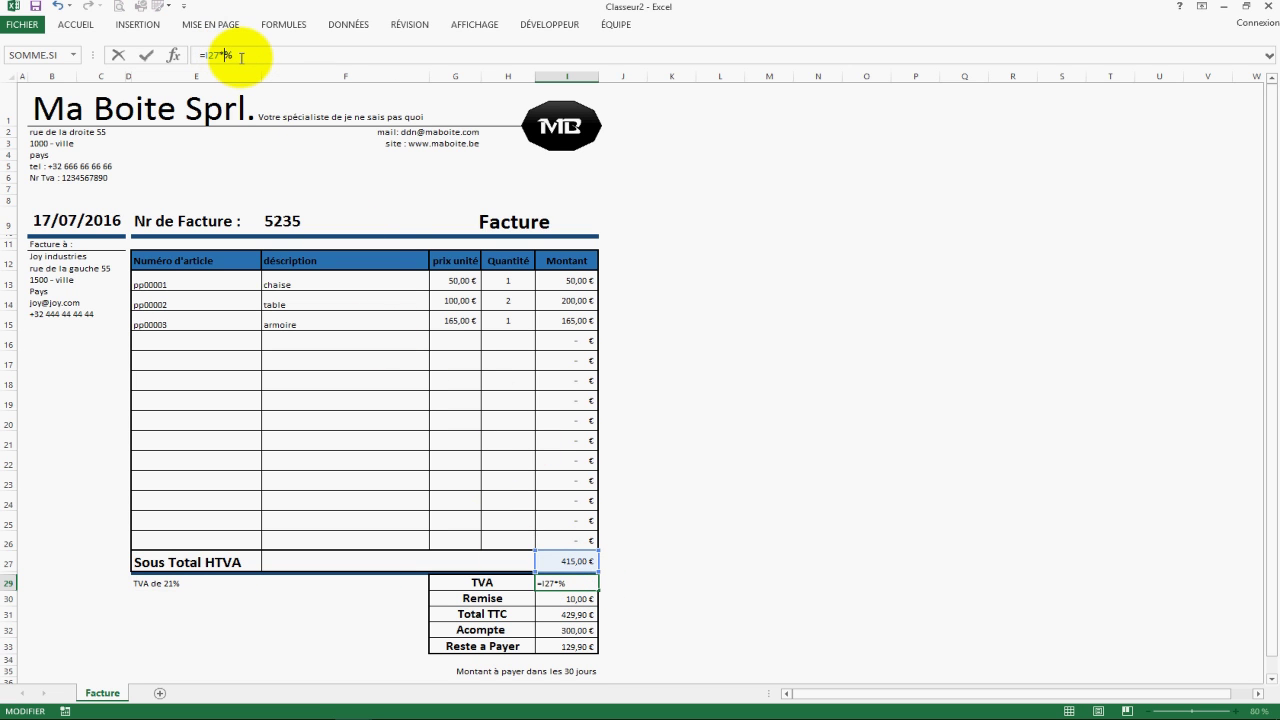
key(Return)
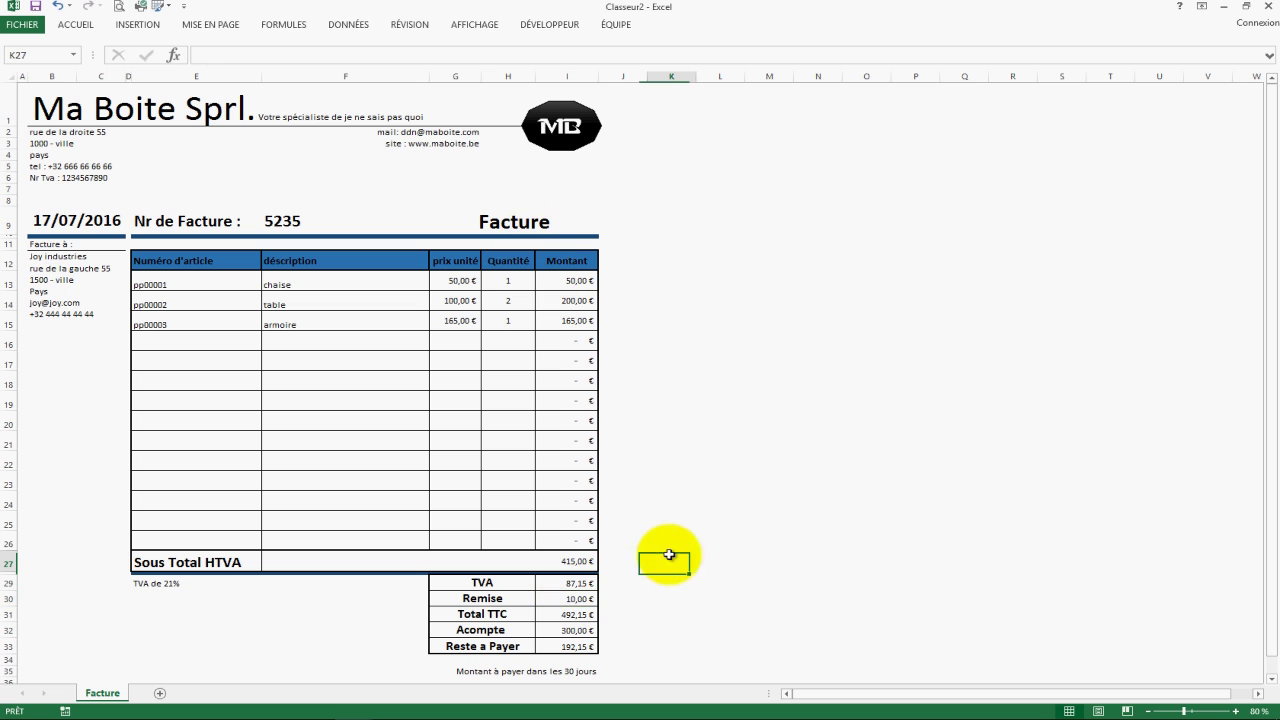
click(665, 560)
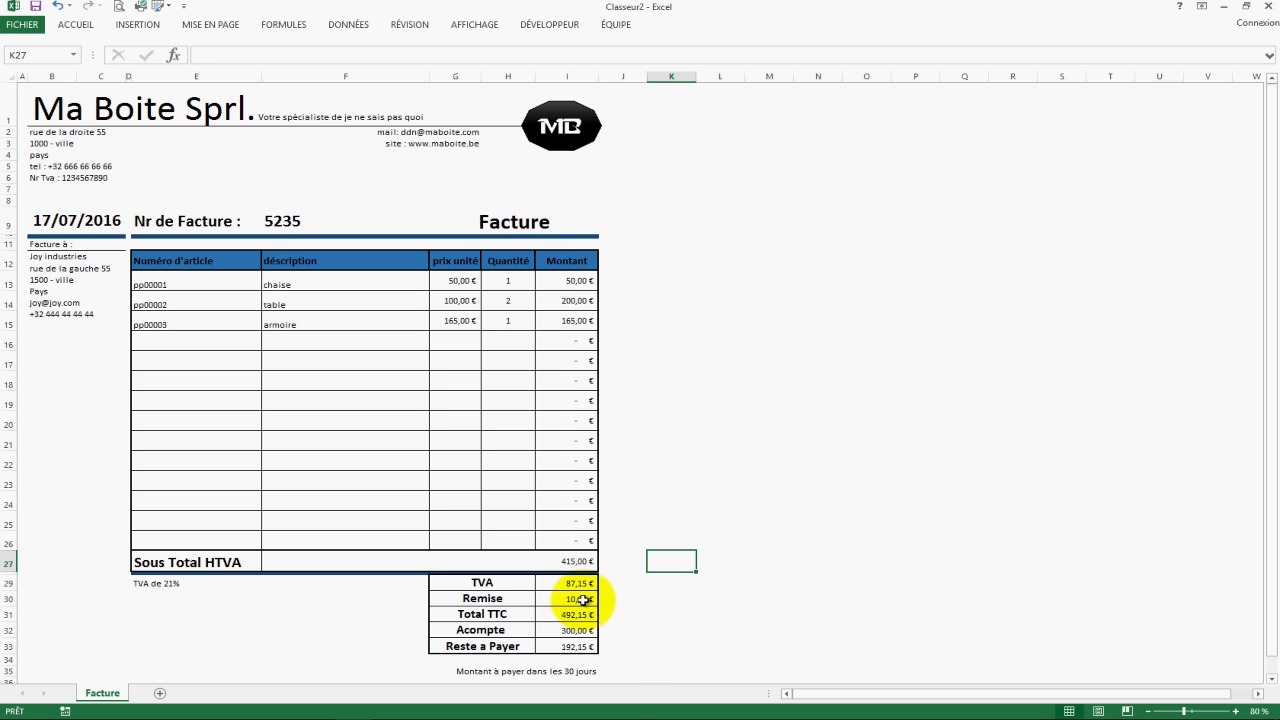
- Clear the Remise amount in I30 and review the Total TTC, Acompte and Reste a Payer cells
click(578, 600)
key(Delete)
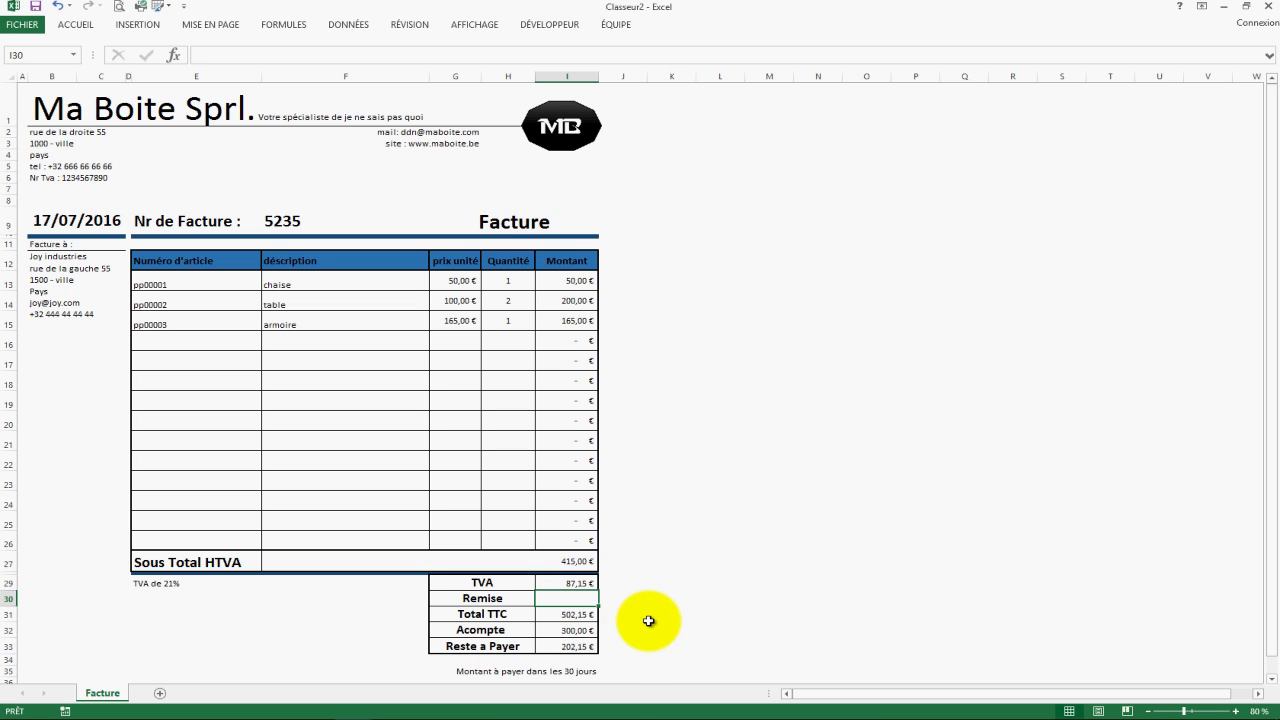
click(571, 612)
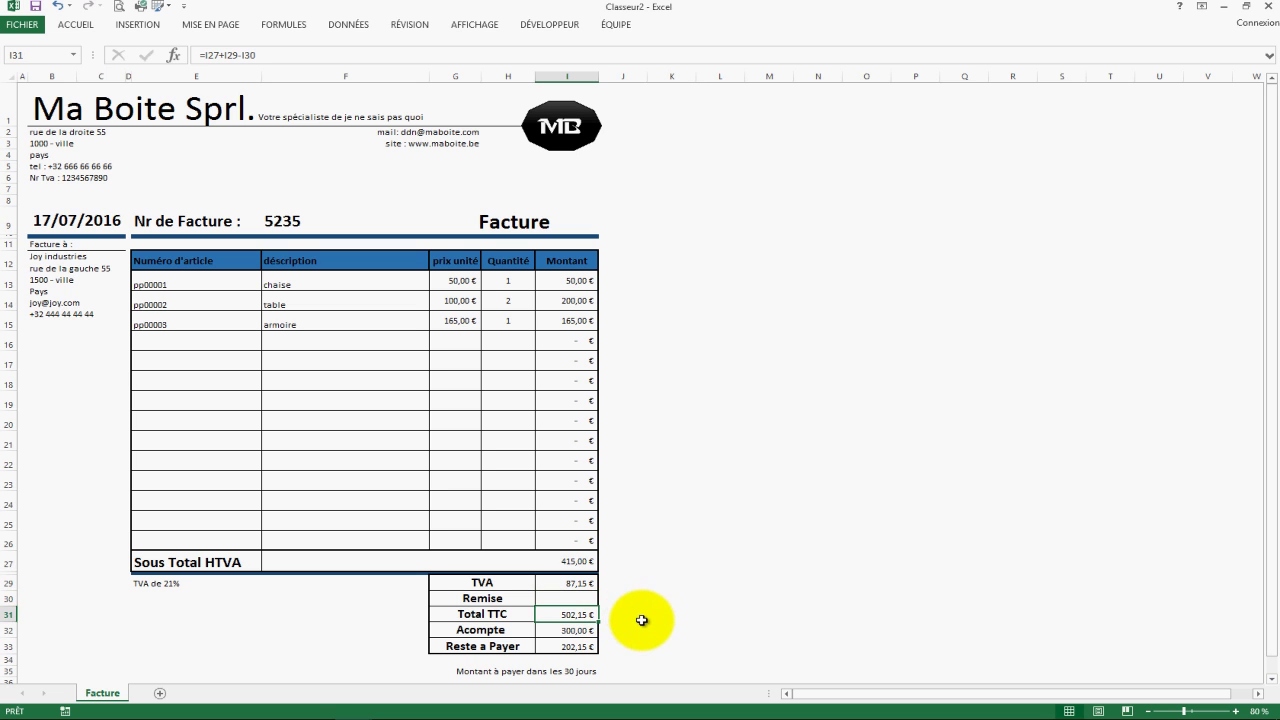
click(568, 630)
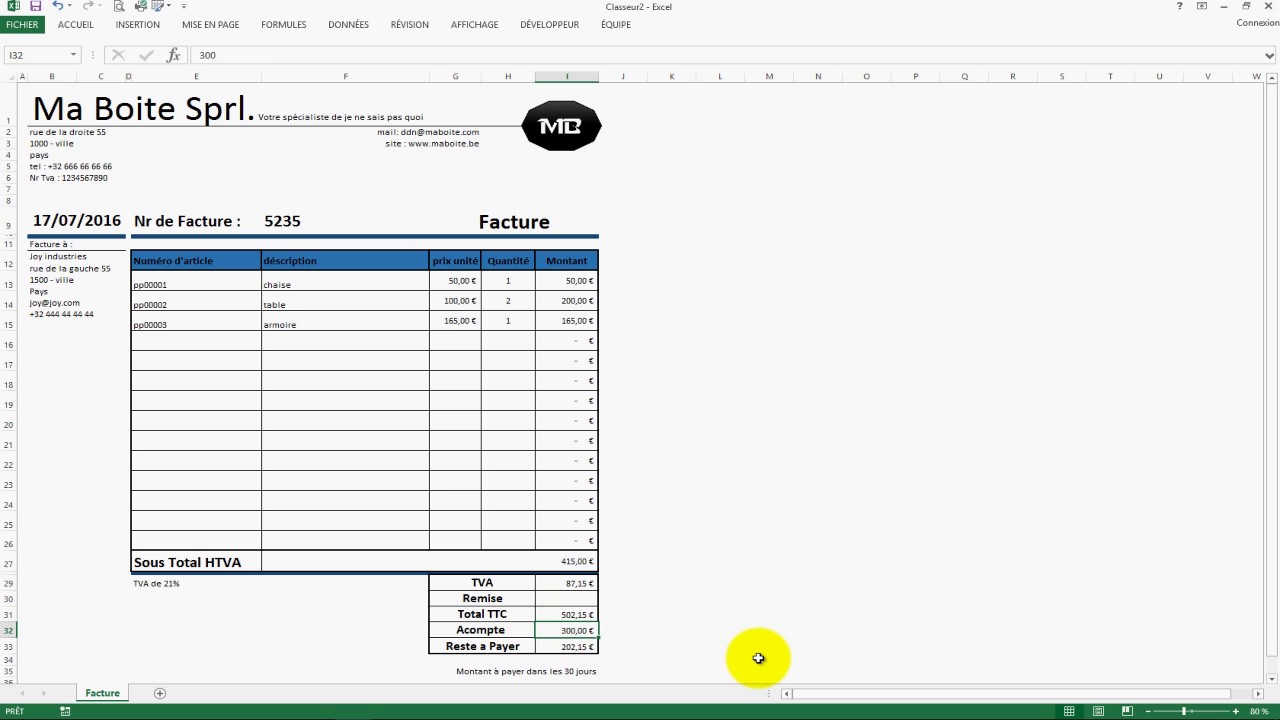
click(568, 646)
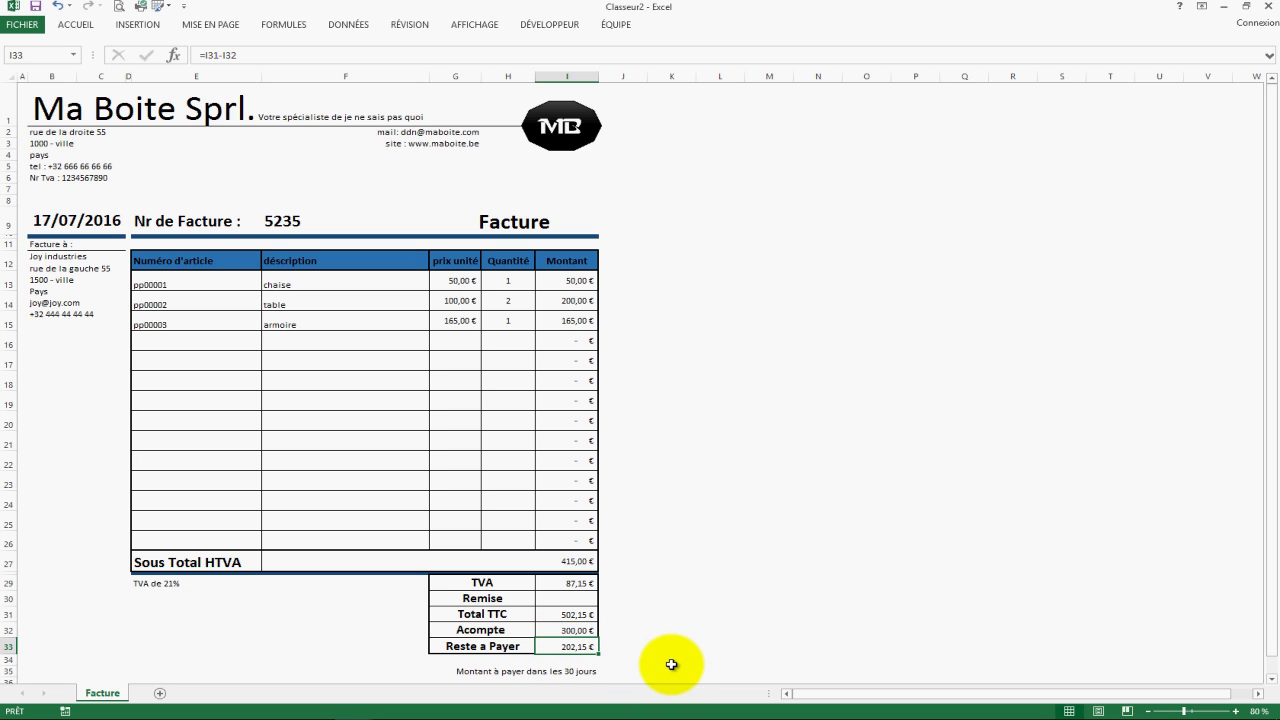